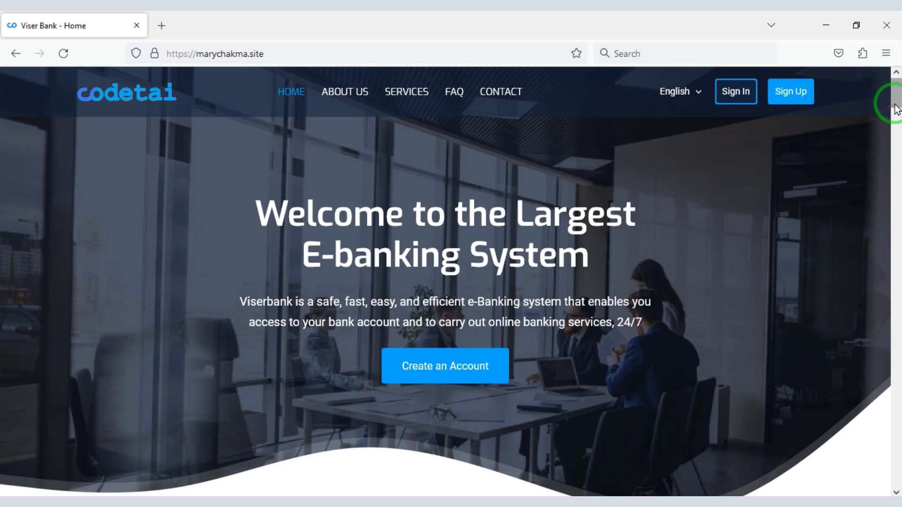
Scroll the homepage to the Land, Agriculture and Education loan plans, then load the site's /admin address.
{"action": "left_click_drag", "start_coordinate": [895, 107], "coordinate": [898, 344]}
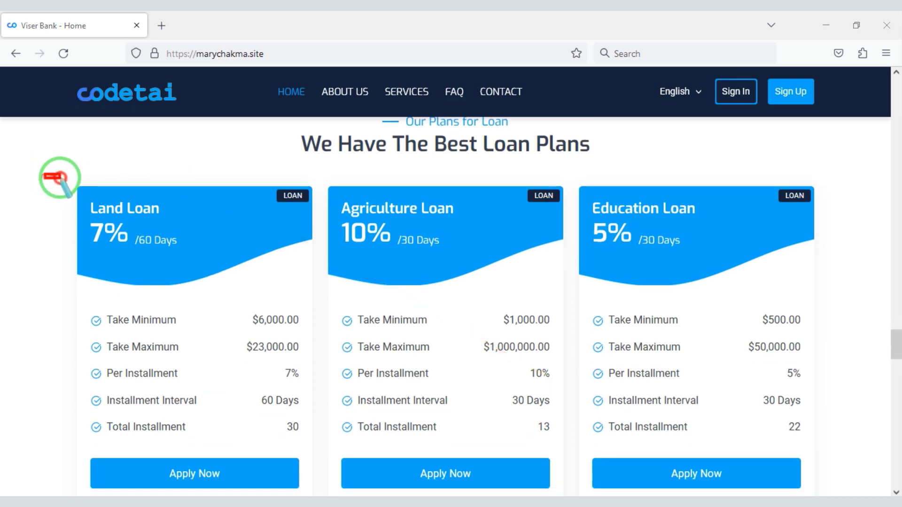
{"action": "mouse_move", "coordinate": [45, 174]}
{"action": "left_mouse_down"}
{"action": "mouse_move", "coordinate": [528, 372]}
{"action": "mouse_move", "coordinate": [759, 401]}
{"action": "mouse_move", "coordinate": [819, 492]}
{"action": "left_mouse_up"}
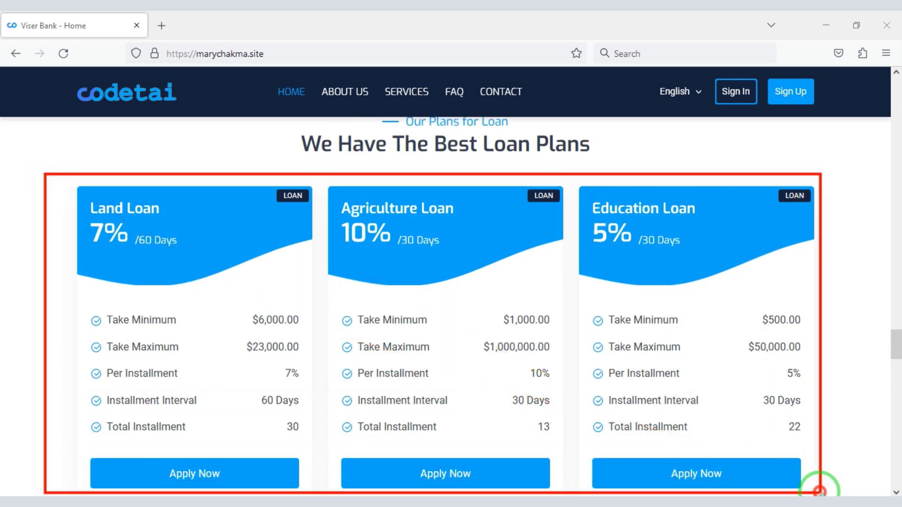
{"action": "left_click", "coordinate": [282, 54]}
{"action": "type", "text": "/a"}
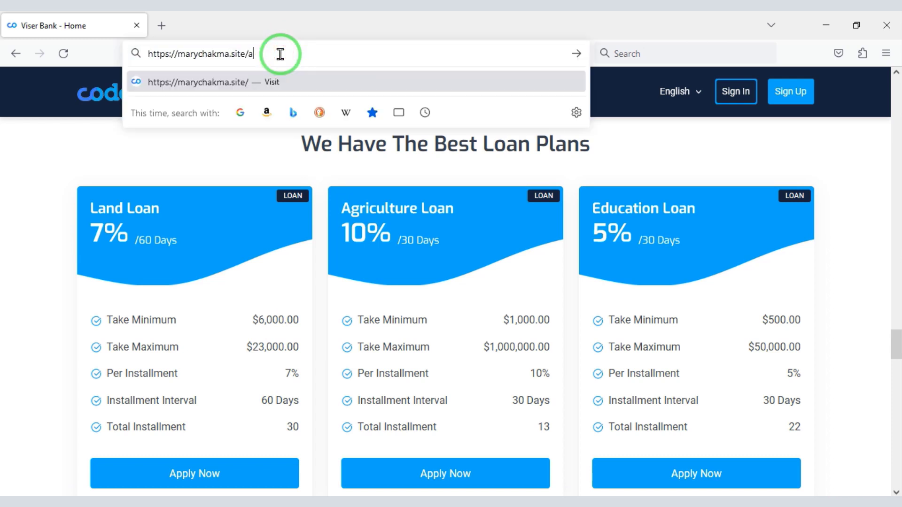
{"action": "type", "text": "dmin"}
{"action": "key", "text": "Return"}
Open the admin loan plans list and add a custom input field to a new plan.
{"action": "left_click", "coordinate": [91, 244]}
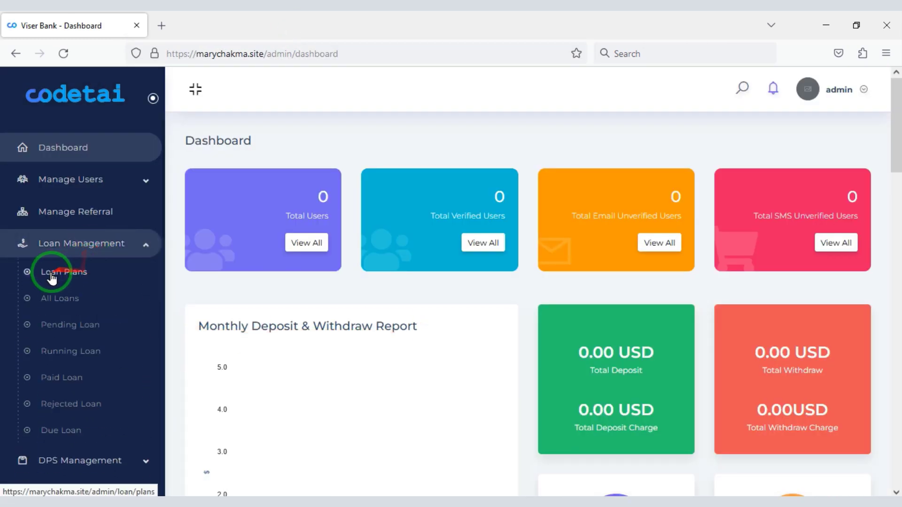
{"action": "left_click", "coordinate": [52, 276]}
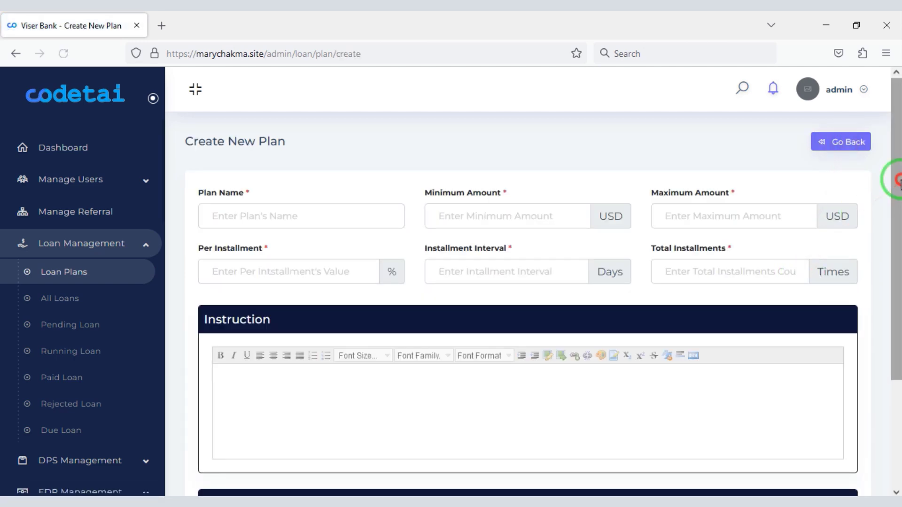
{"action": "mouse_move", "coordinate": [896, 232]}
{"action": "left_mouse_down"}
{"action": "mouse_move", "coordinate": [898, 375]}
{"action": "mouse_move", "coordinate": [894, 215]}
{"action": "left_mouse_up"}
{"action": "left_click", "coordinate": [272, 401]}
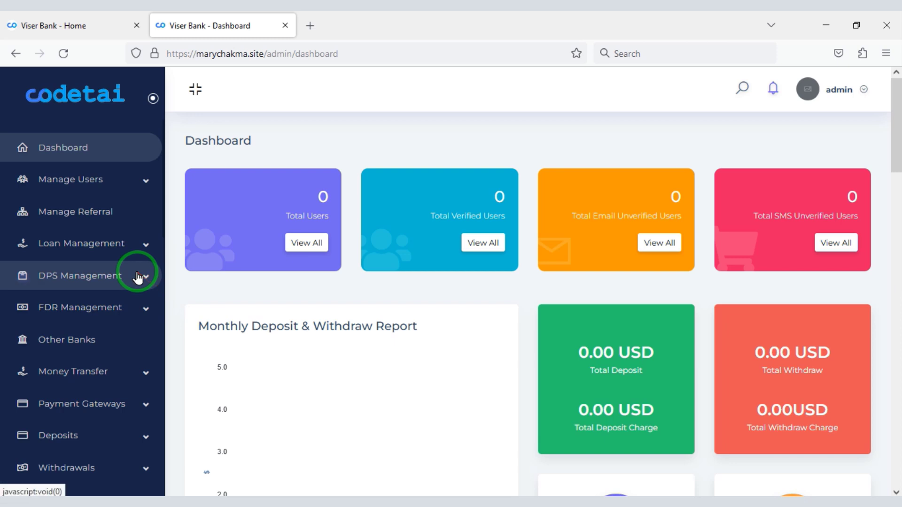
Open and close the new DPS plan form, comparing it with the public homepage.
{"action": "left_click", "coordinate": [136, 276]}
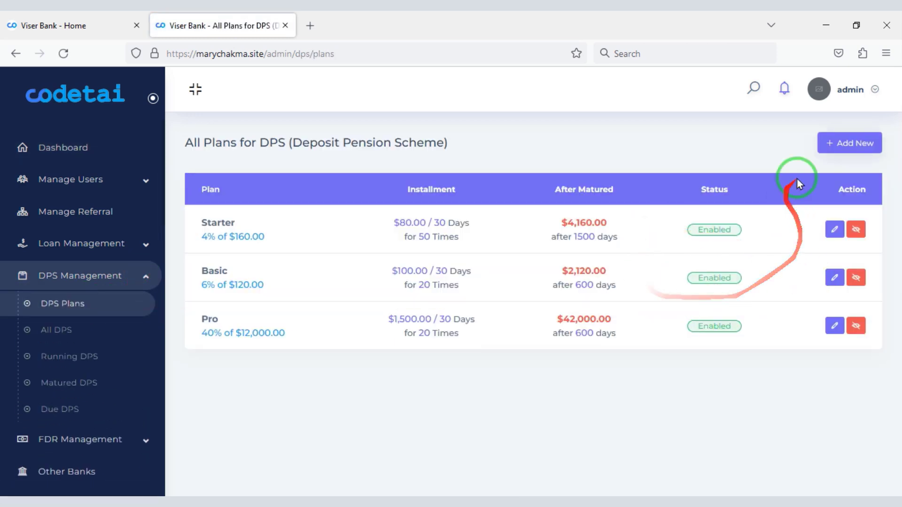
{"action": "left_click", "coordinate": [847, 142]}
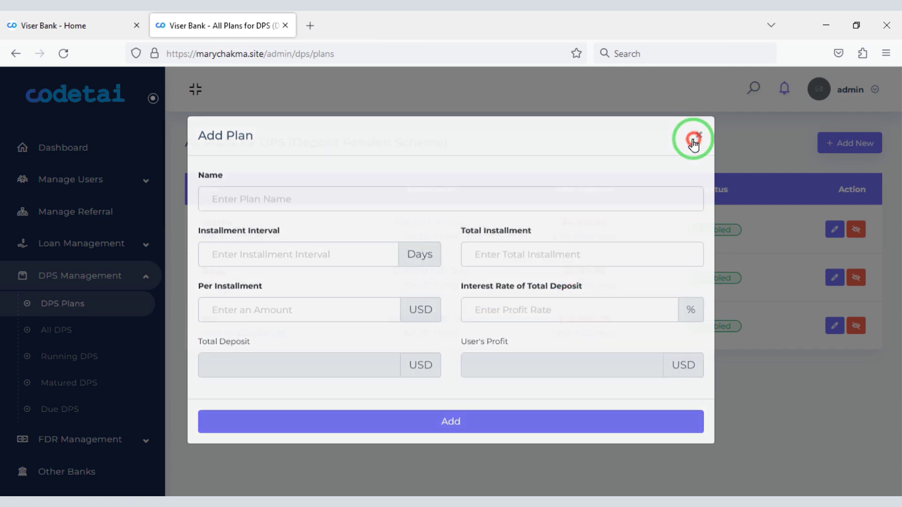
{"action": "left_click", "coordinate": [698, 137]}
{"action": "left_click", "coordinate": [47, 25]}
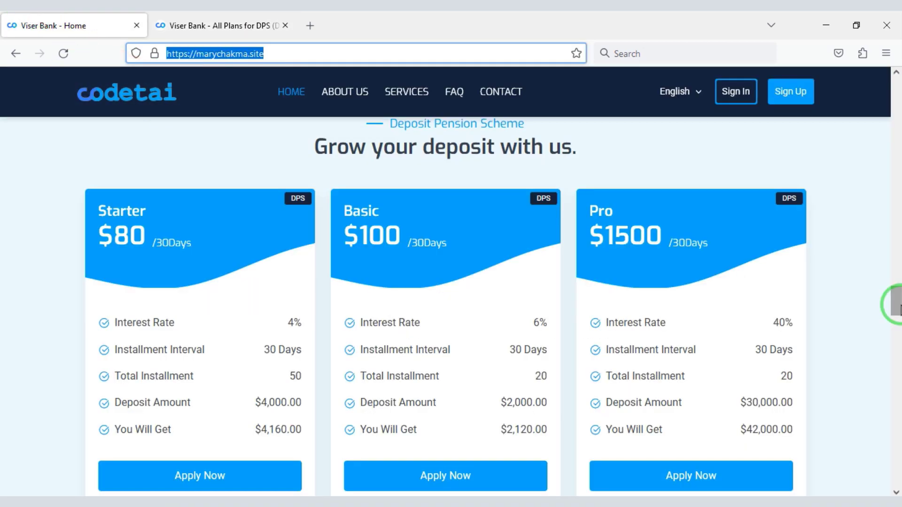
{"action": "left_click_drag", "start_coordinate": [898, 306], "coordinate": [898, 262]}
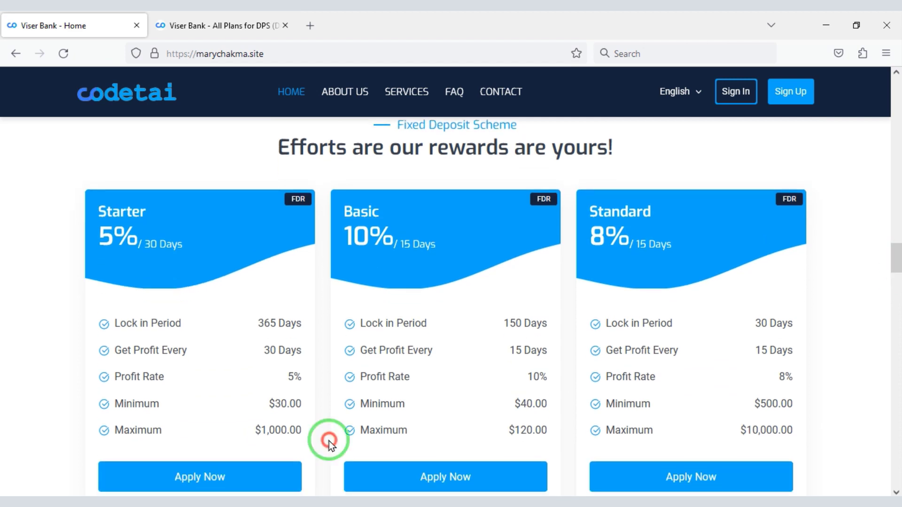
{"action": "left_click", "coordinate": [202, 24]}
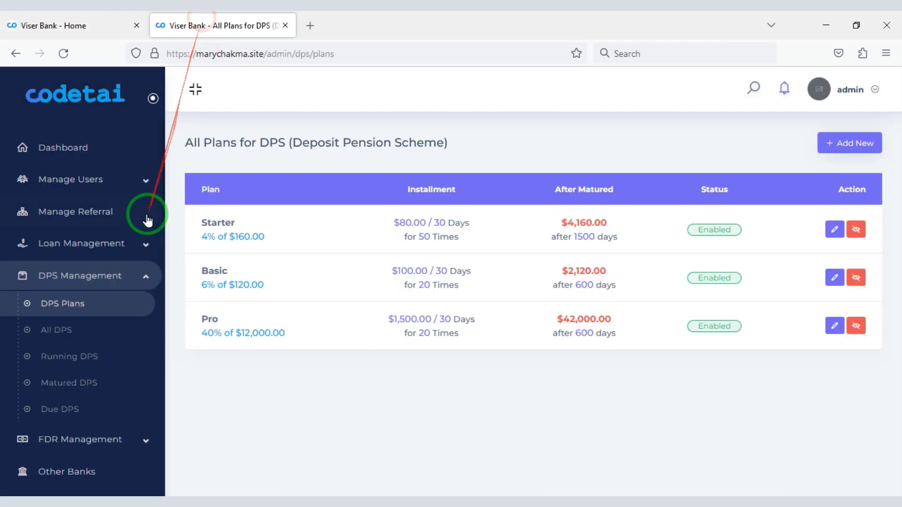
Open and close the new FDR plan form in the FDR plans list, then return to the homepage.
{"action": "left_click", "coordinate": [100, 436]}
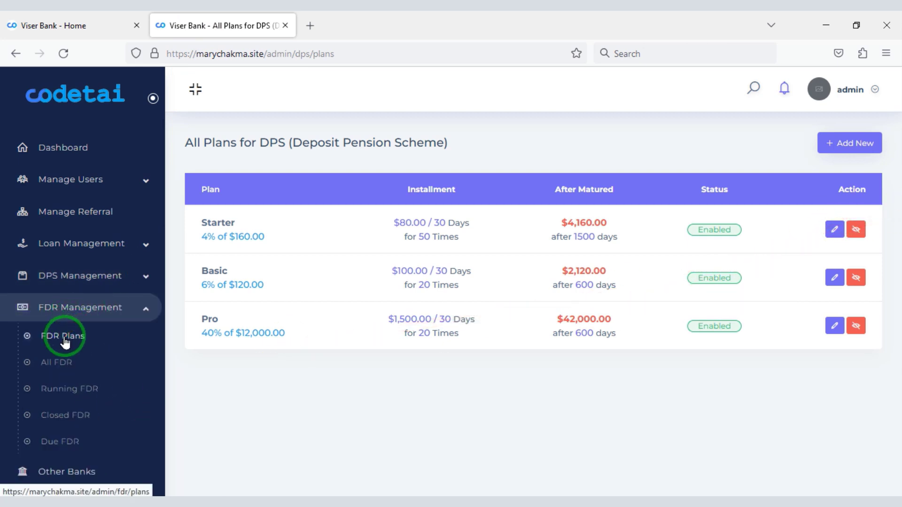
{"action": "left_click", "coordinate": [65, 335]}
{"action": "left_click", "coordinate": [825, 145]}
{"action": "left_click", "coordinate": [220, 217]}
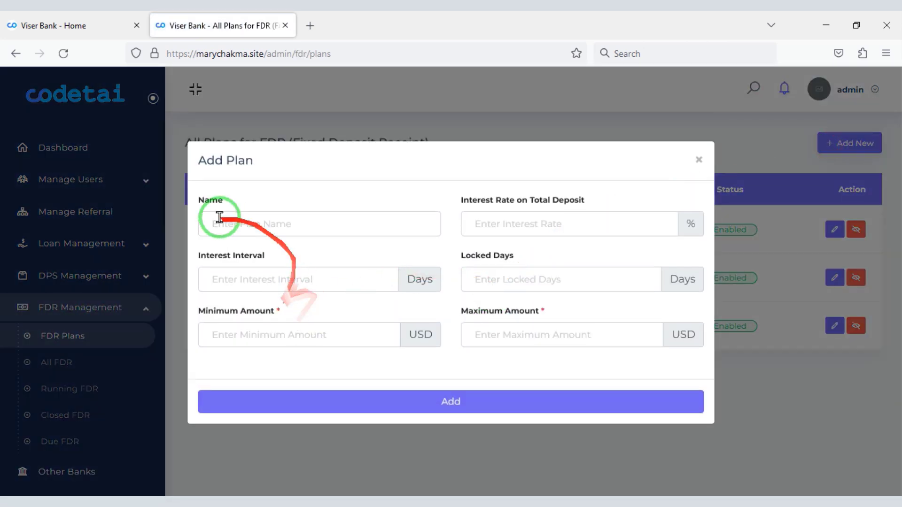
{"action": "left_click", "coordinate": [698, 160]}
{"action": "key", "text": "ctrl+Page_Up"}
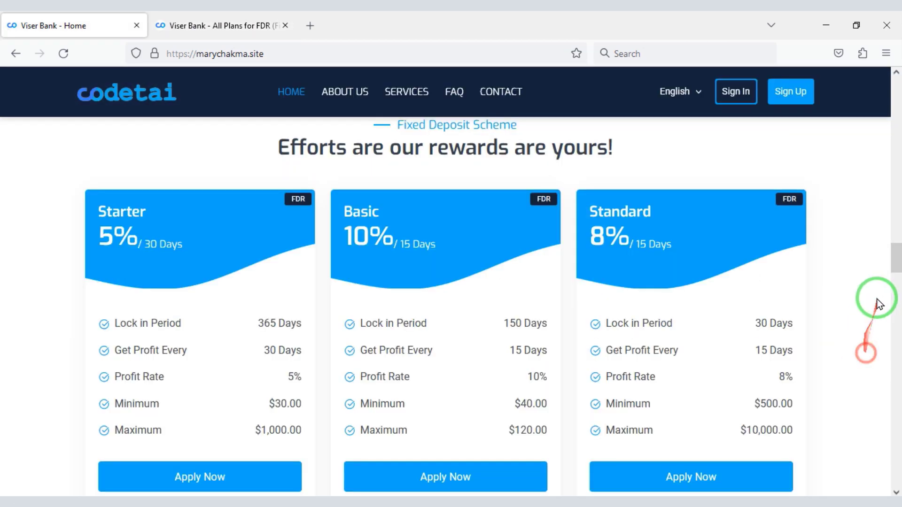
{"action": "left_click_drag", "start_coordinate": [895, 258], "coordinate": [898, 42]}
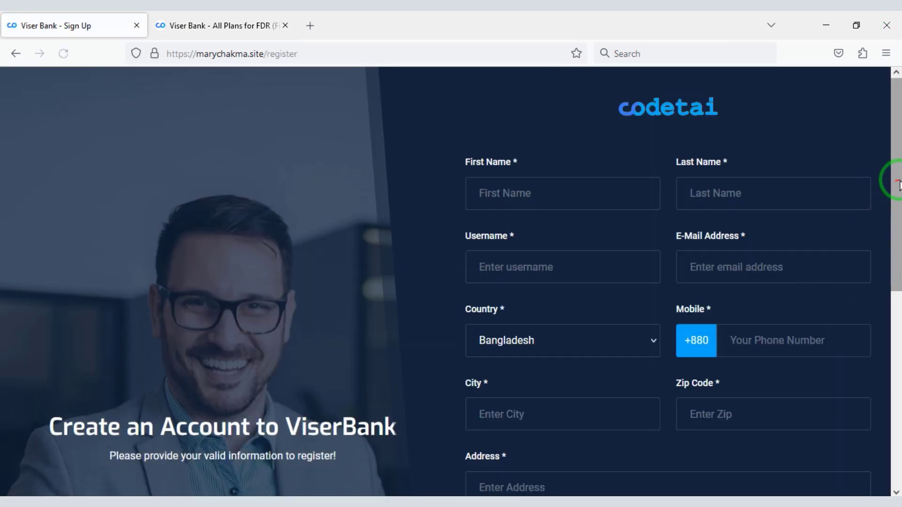
Go back from registration to the homepage, view the sign-in page, and return home.
{"action": "left_click_drag", "start_coordinate": [891, 177], "coordinate": [898, 153]}
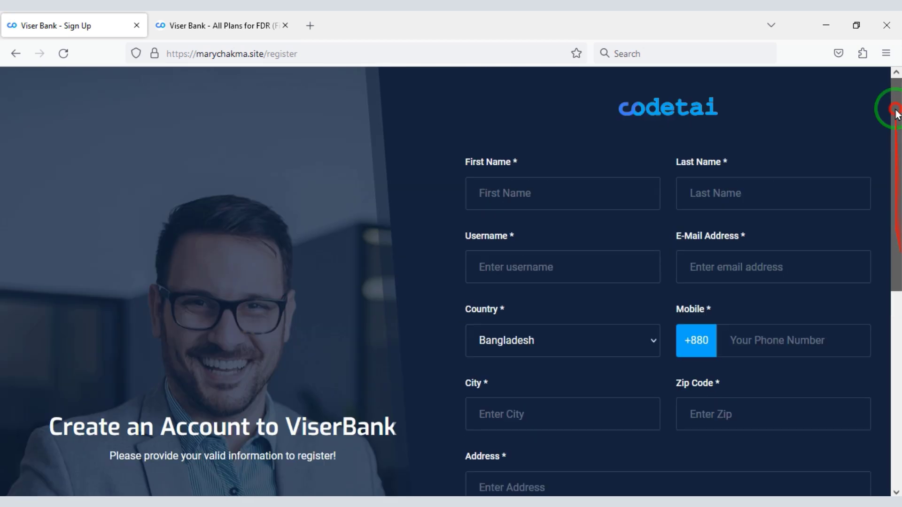
{"action": "left_click", "coordinate": [15, 53]}
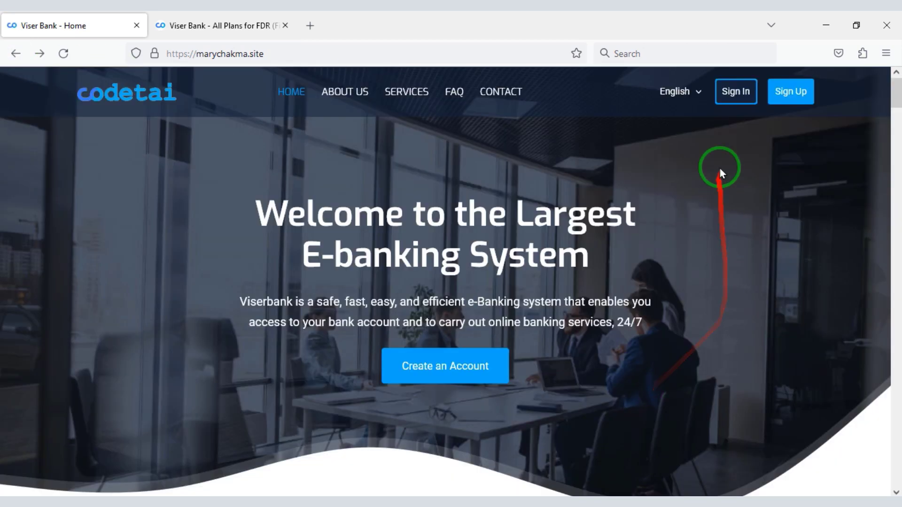
{"action": "left_click", "coordinate": [729, 111]}
{"action": "left_click_drag", "start_coordinate": [896, 177], "coordinate": [895, 155]}
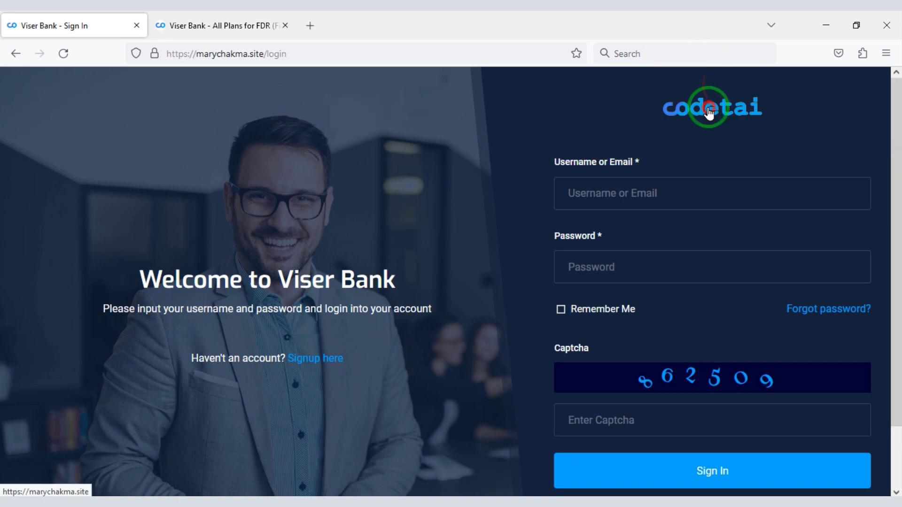
{"action": "left_click", "coordinate": [709, 112]}
Browse the About Us, Services, FAQ and Contact pages from the top menu.
{"action": "left_click", "coordinate": [342, 94]}
{"action": "mouse_move", "coordinate": [895, 90]}
{"action": "left_mouse_down"}
{"action": "mouse_move", "coordinate": [894, 491]}
{"action": "mouse_move", "coordinate": [894, 75]}
{"action": "left_mouse_up"}
{"action": "left_click", "coordinate": [413, 94]}
{"action": "left_click_drag", "start_coordinate": [895, 117], "coordinate": [894, 70]}
{"action": "left_click", "coordinate": [454, 91]}
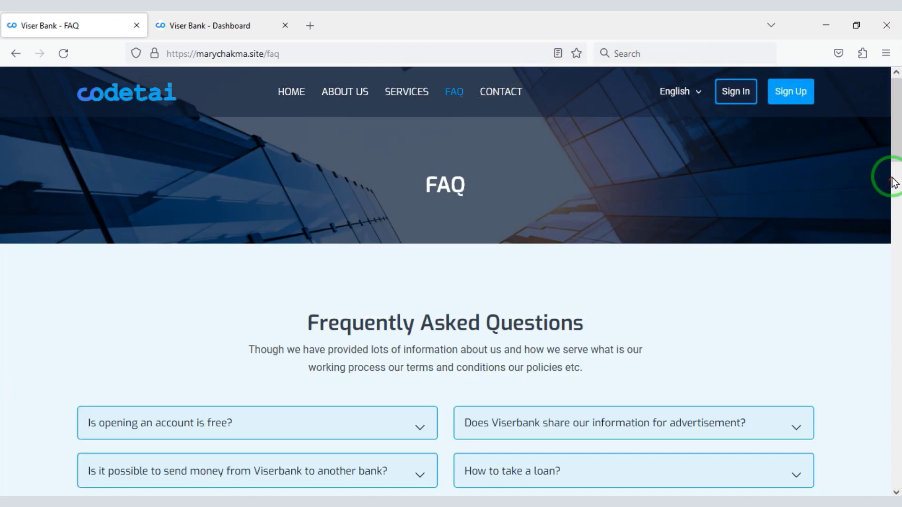
{"action": "left_click_drag", "start_coordinate": [895, 177], "coordinate": [898, 106]}
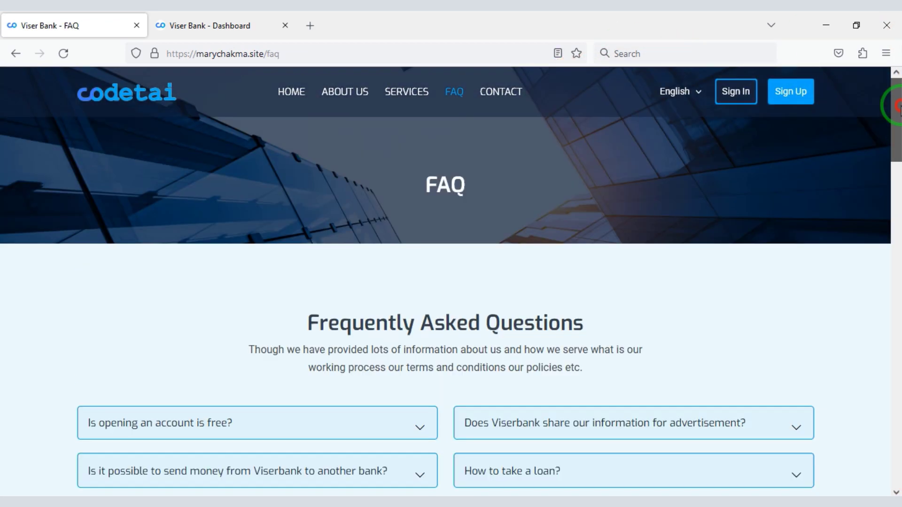
{"action": "left_click", "coordinate": [515, 104]}
{"action": "left_click_drag", "start_coordinate": [897, 171], "coordinate": [891, 244]}
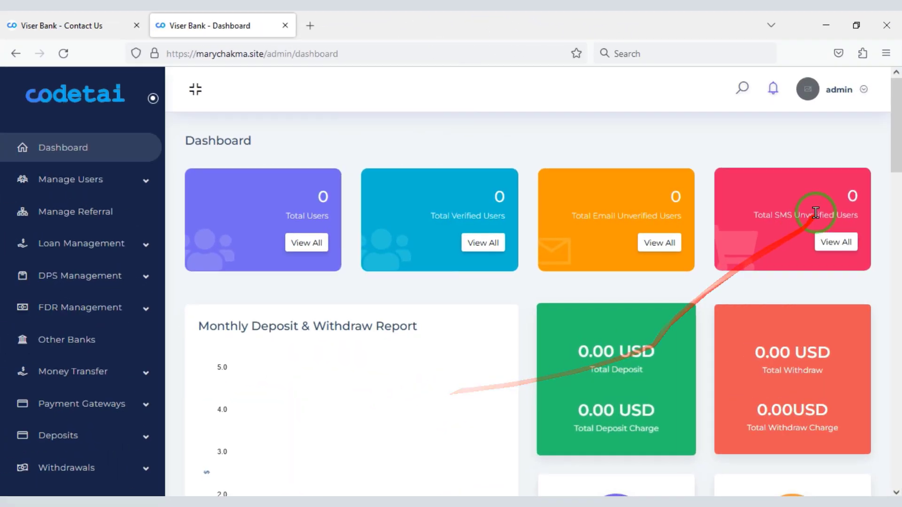
Scroll the admin sidebar through all sections and the dashboard down to Loan Stats.
{"action": "left_click_drag", "start_coordinate": [894, 157], "coordinate": [895, 473]}
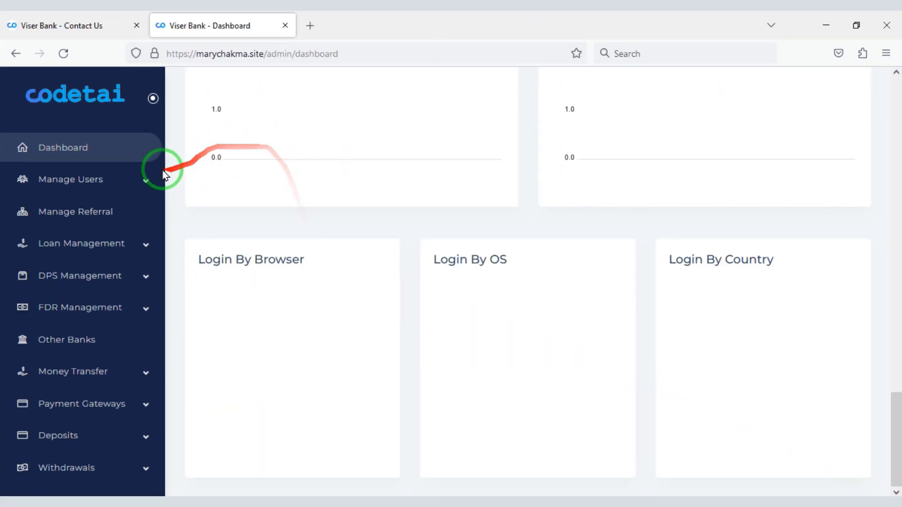
{"action": "scroll", "coordinate": [127, 229], "scroll_direction": "down", "scroll_amount": 3}
{"action": "scroll", "coordinate": [123, 272], "scroll_direction": "down", "scroll_amount": 3}
{"action": "scroll", "coordinate": [118, 347], "scroll_direction": "up", "scroll_amount": 6}
{"action": "scroll", "coordinate": [118, 436], "scroll_direction": "down", "scroll_amount": 6}
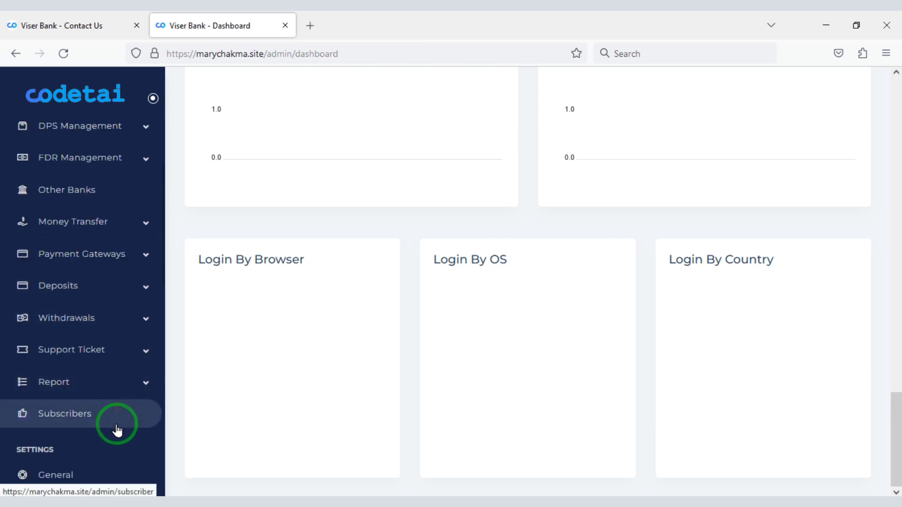
{"action": "scroll", "coordinate": [122, 449], "scroll_direction": "down", "scroll_amount": 8}
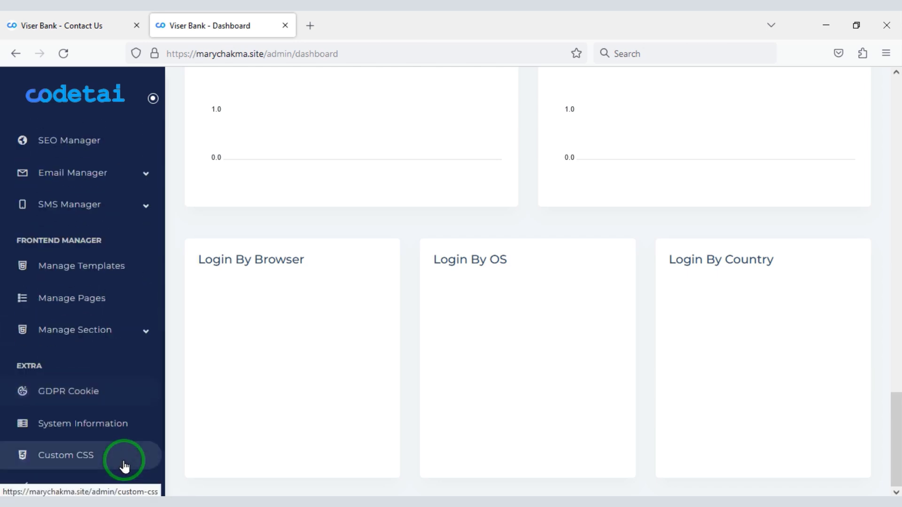
{"action": "scroll", "coordinate": [123, 461], "scroll_direction": "down", "scroll_amount": 3}
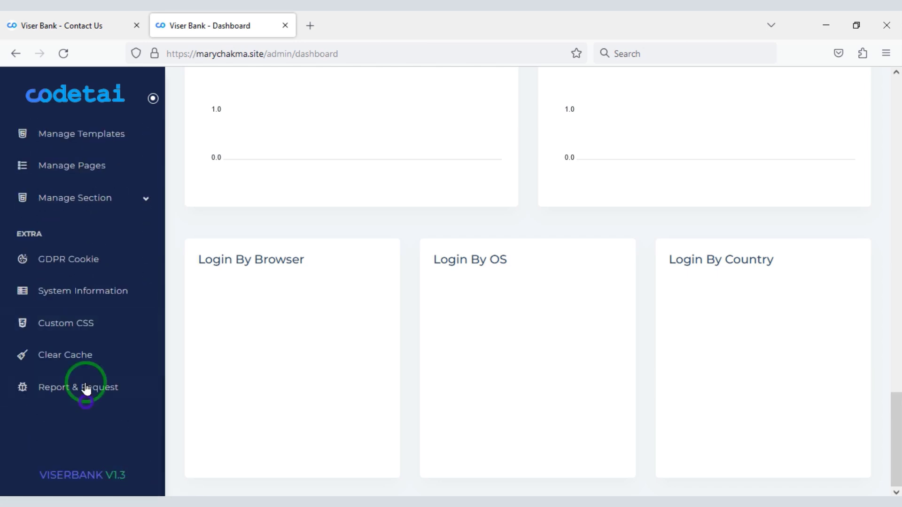
{"action": "scroll", "coordinate": [85, 380], "scroll_direction": "up", "scroll_amount": 2}
{"action": "scroll", "coordinate": [104, 336], "scroll_direction": "up", "scroll_amount": 15}
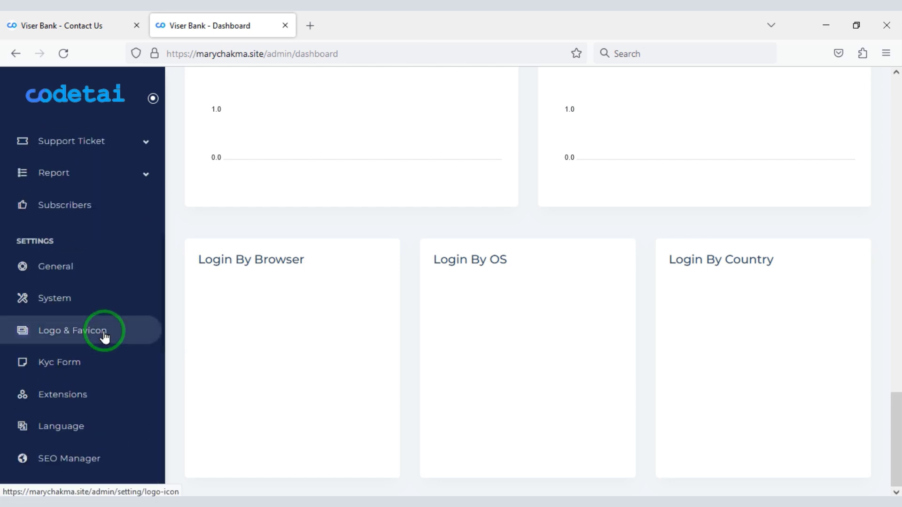
{"action": "scroll", "coordinate": [104, 337], "scroll_direction": "up", "scroll_amount": 2}
{"action": "left_click_drag", "start_coordinate": [892, 256], "coordinate": [835, 198]}
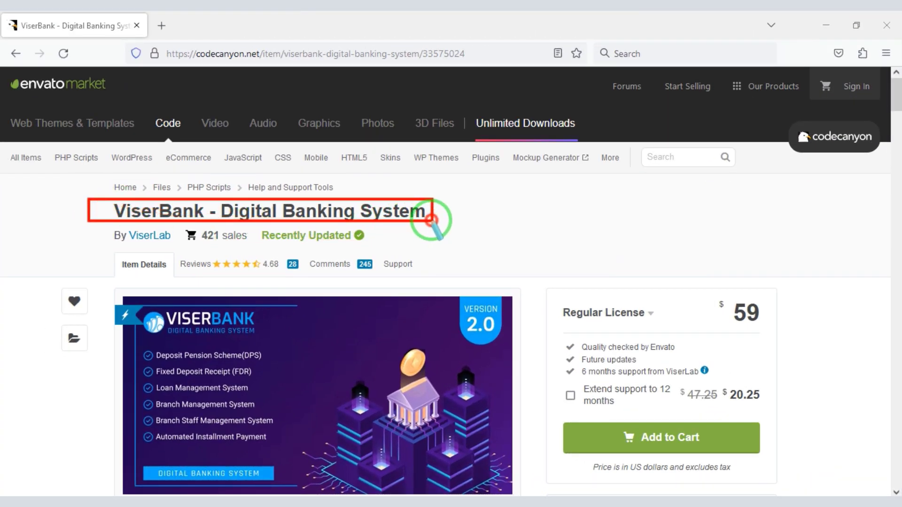
{"action": "left_click_drag", "start_coordinate": [431, 220], "coordinate": [431, 220]}
{"action": "right_click", "coordinate": [445, 244]}
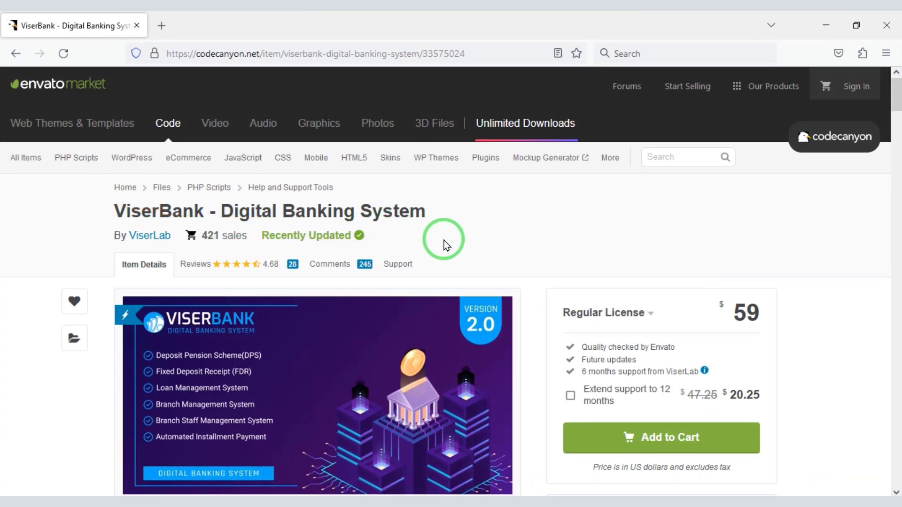
{"action": "mouse_move", "coordinate": [896, 101]}
{"action": "left_mouse_down"}
{"action": "mouse_move", "coordinate": [898, 361]}
{"action": "mouse_move", "coordinate": [897, 88]}
{"action": "left_mouse_up"}
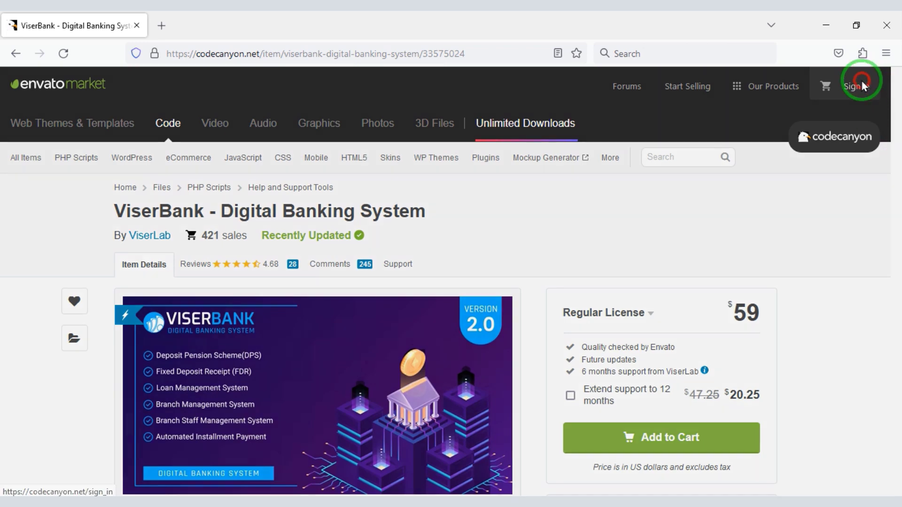
Sign in to Envato with the saved credentials after viewing the Create an Envato account form.
{"action": "left_click", "coordinate": [861, 85]}
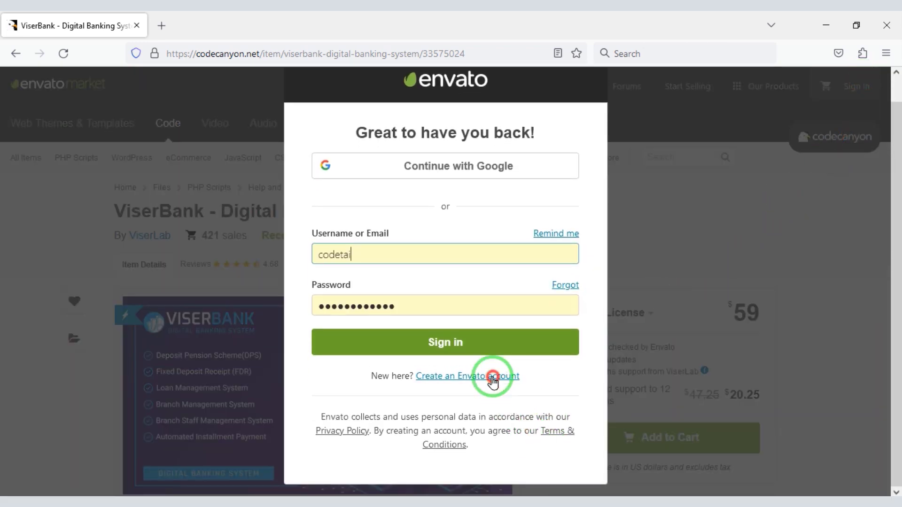
{"action": "left_click", "coordinate": [492, 381]}
{"action": "scroll", "coordinate": [573, 328], "scroll_direction": "down", "scroll_amount": 3}
{"action": "scroll", "coordinate": [573, 336], "scroll_direction": "up", "scroll_amount": 2}
{"action": "left_click", "coordinate": [422, 356]}
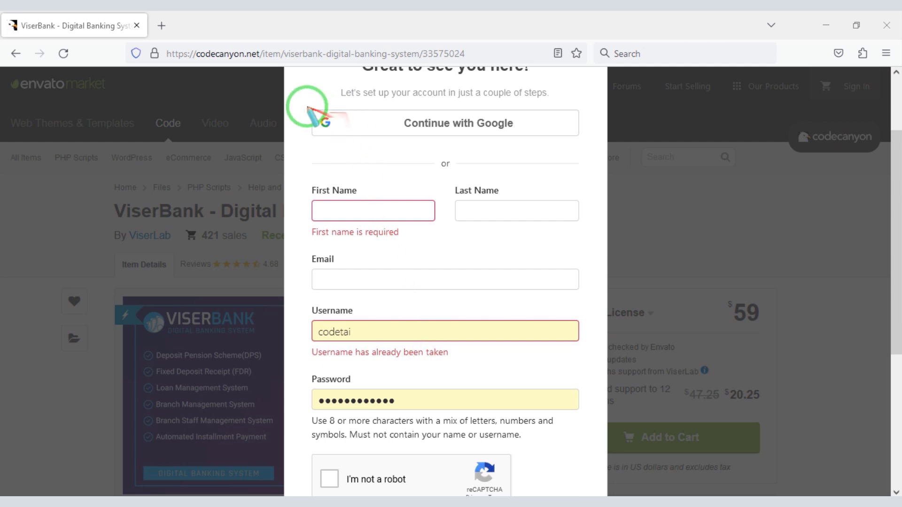
{"action": "mouse_move", "coordinate": [335, 126]}
{"action": "left_mouse_down"}
{"action": "mouse_move", "coordinate": [505, 158]}
{"action": "mouse_move", "coordinate": [576, 148]}
{"action": "left_mouse_up"}
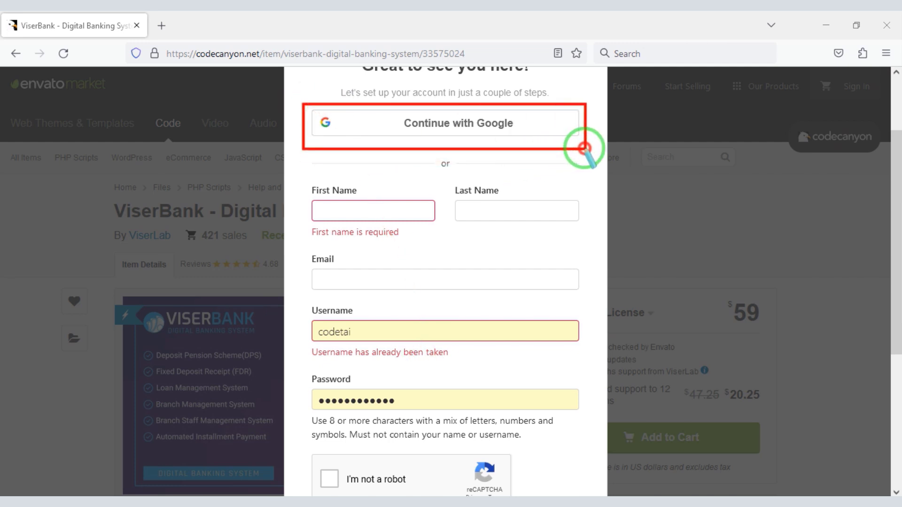
{"action": "mouse_move", "coordinate": [294, 174]}
{"action": "left_mouse_down"}
{"action": "mouse_move", "coordinate": [489, 316]}
{"action": "mouse_move", "coordinate": [588, 422]}
{"action": "mouse_move", "coordinate": [592, 450]}
{"action": "left_mouse_up"}
{"action": "left_click_drag", "start_coordinate": [896, 237], "coordinate": [896, 364]}
{"action": "left_click", "coordinate": [503, 395]}
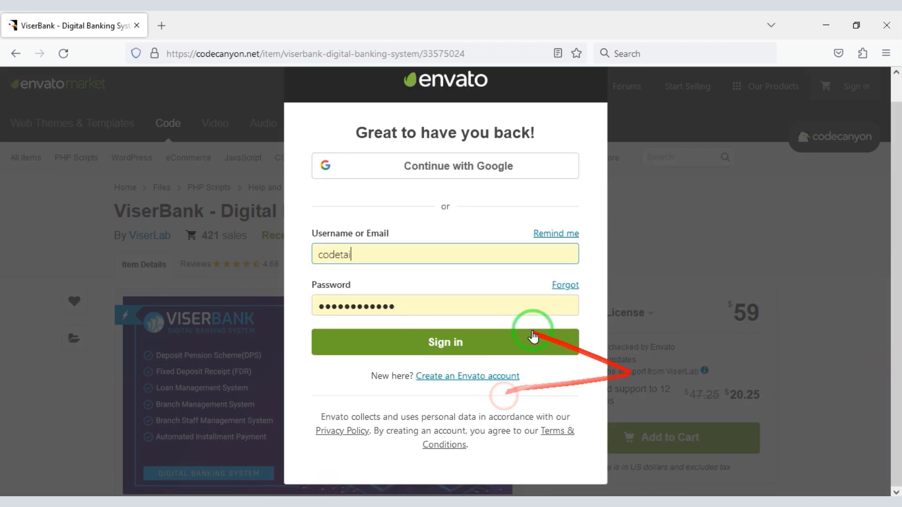
{"action": "left_click", "coordinate": [425, 351]}
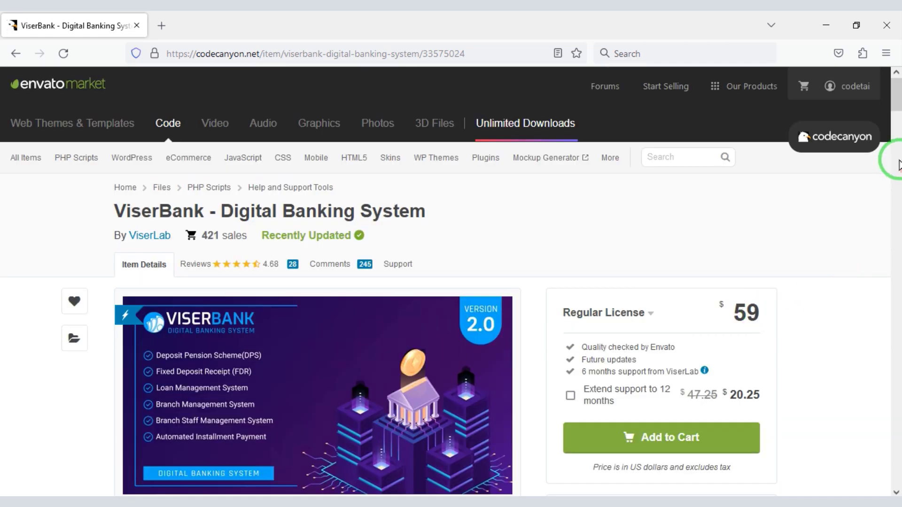
Add the ViserBank Regular license to the cart and proceed to checkout.
{"action": "scroll", "coordinate": [895, 141], "scroll_direction": "down", "scroll_amount": 5}
{"action": "scroll", "coordinate": [895, 119], "scroll_direction": "up", "scroll_amount": 2}
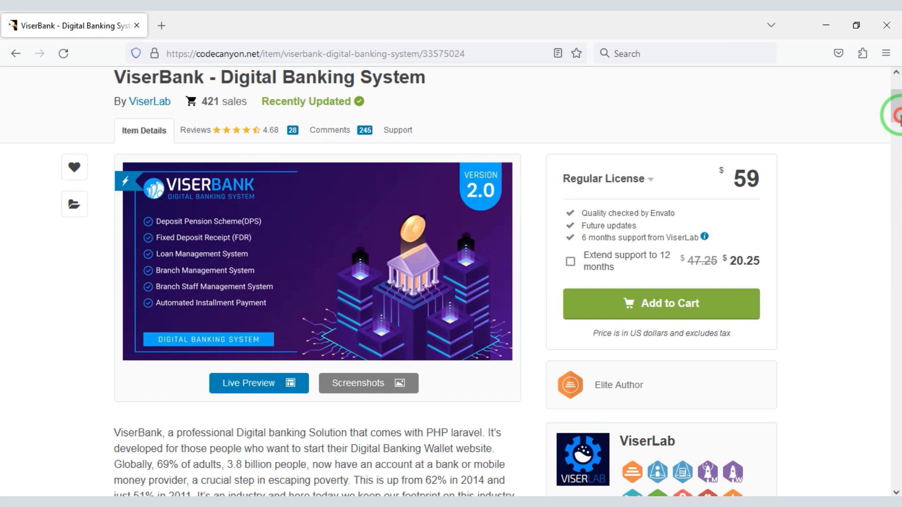
{"action": "left_click", "coordinate": [693, 306]}
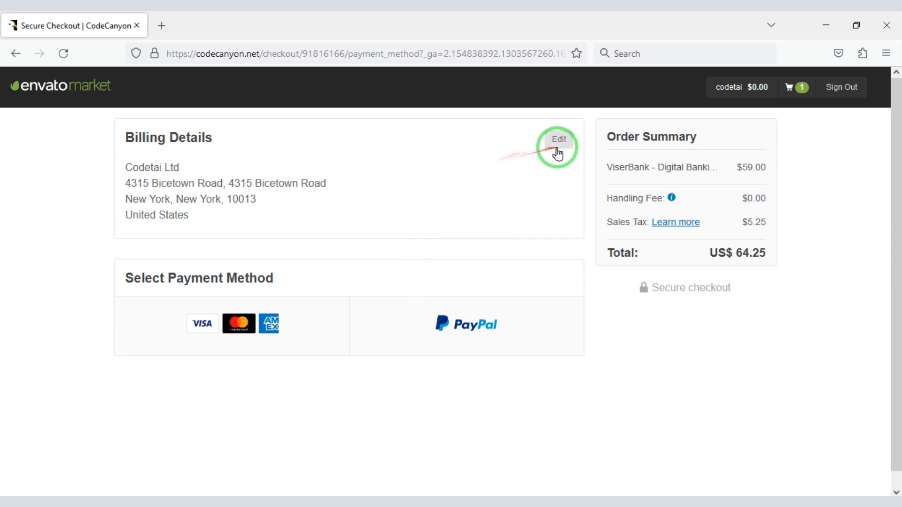
{"action": "left_click", "coordinate": [556, 146]}
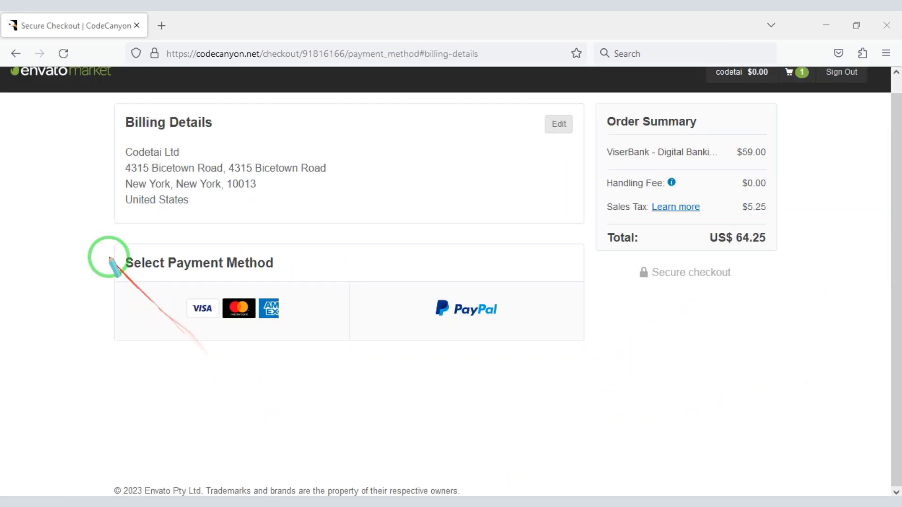
Check the card payment fields, then switch to PayPal and send the US$ 66.43 order to PayPal.
{"action": "mouse_move", "coordinate": [91, 241]}
{"action": "left_mouse_down"}
{"action": "mouse_move", "coordinate": [316, 368]}
{"action": "mouse_move", "coordinate": [592, 357]}
{"action": "left_mouse_up"}
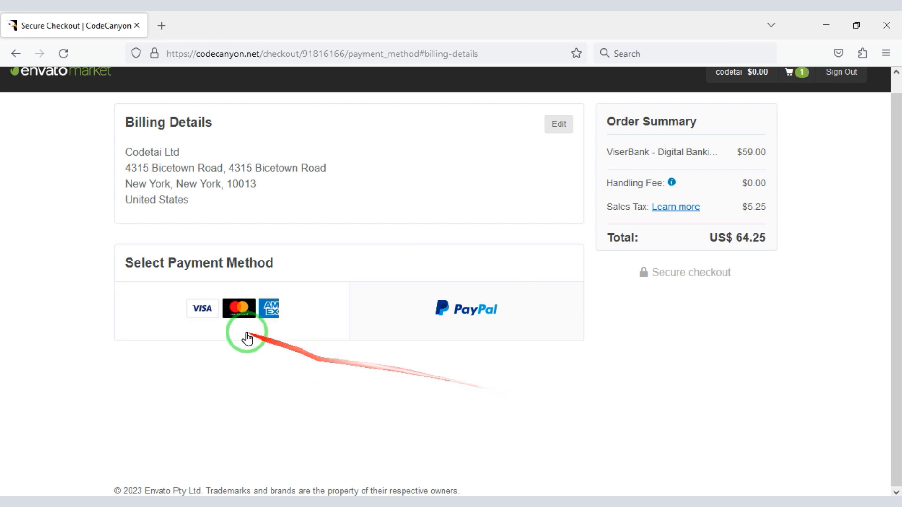
{"action": "left_click", "coordinate": [226, 324]}
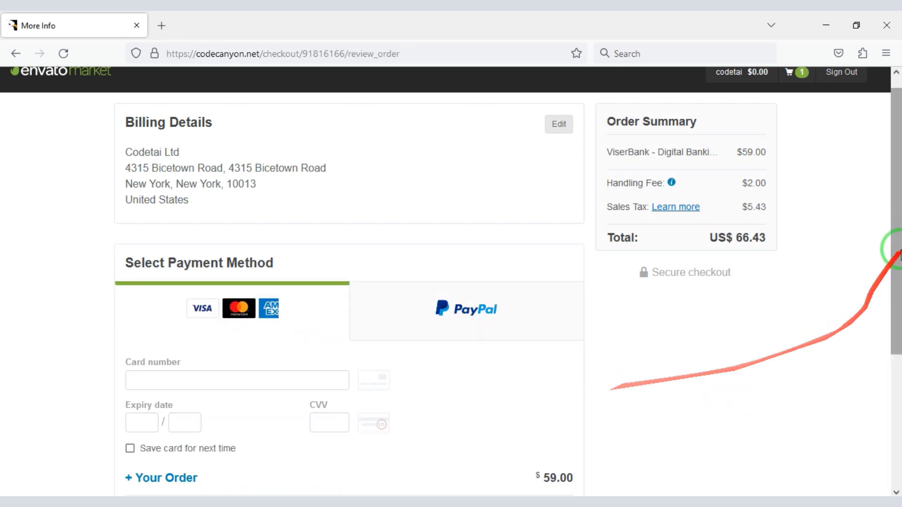
{"action": "left_click_drag", "start_coordinate": [890, 246], "coordinate": [896, 359]}
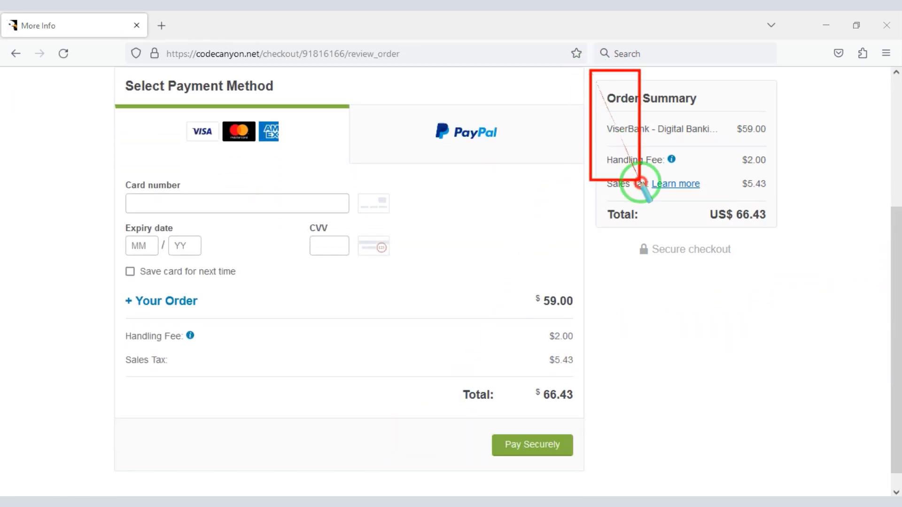
{"action": "mouse_move", "coordinate": [639, 181]}
{"action": "left_mouse_down"}
{"action": "mouse_move", "coordinate": [789, 251]}
{"action": "mouse_move", "coordinate": [791, 235]}
{"action": "mouse_move", "coordinate": [780, 232]}
{"action": "left_mouse_up"}
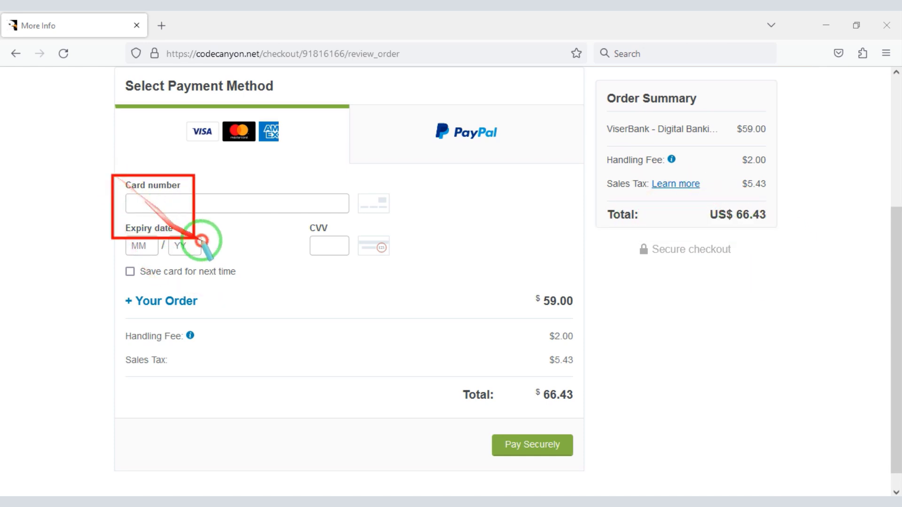
{"action": "mouse_move", "coordinate": [202, 240]}
{"action": "left_mouse_down"}
{"action": "mouse_move", "coordinate": [318, 274]}
{"action": "mouse_move", "coordinate": [403, 285]}
{"action": "left_mouse_up"}
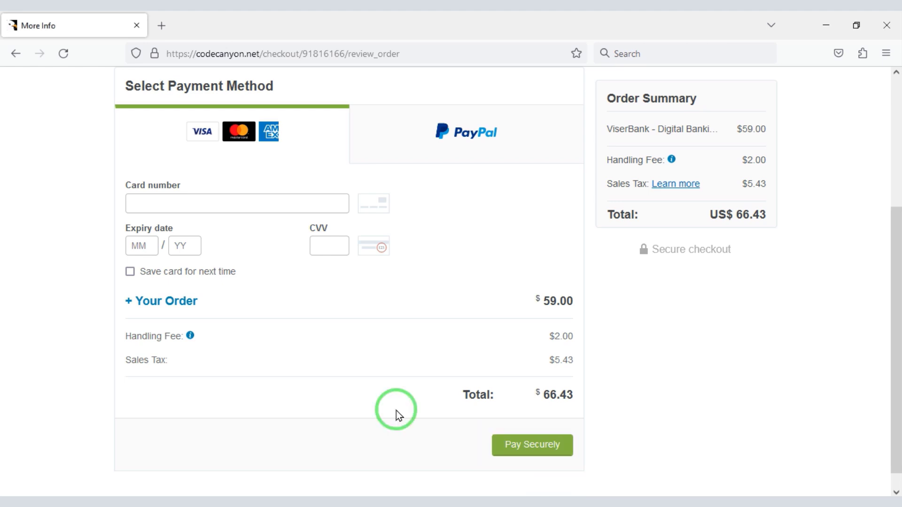
{"action": "left_click", "coordinate": [452, 124]}
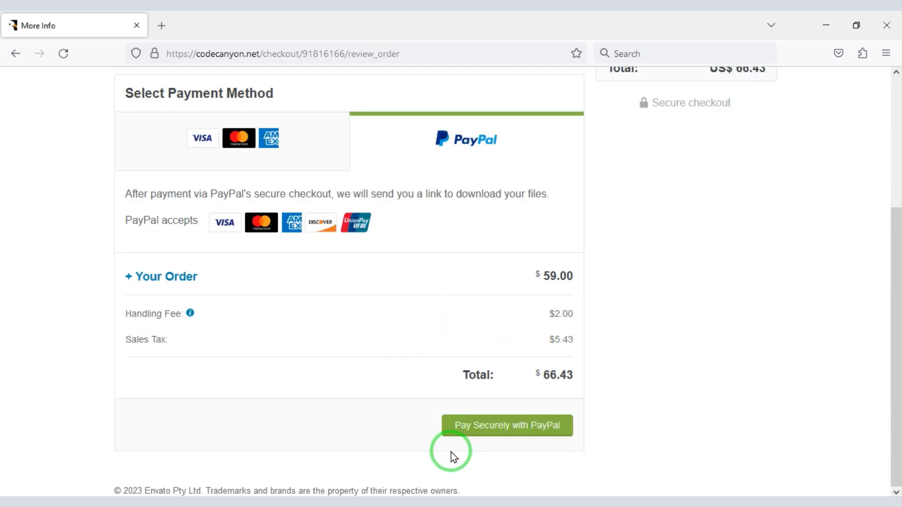
{"action": "left_click", "coordinate": [487, 426]}
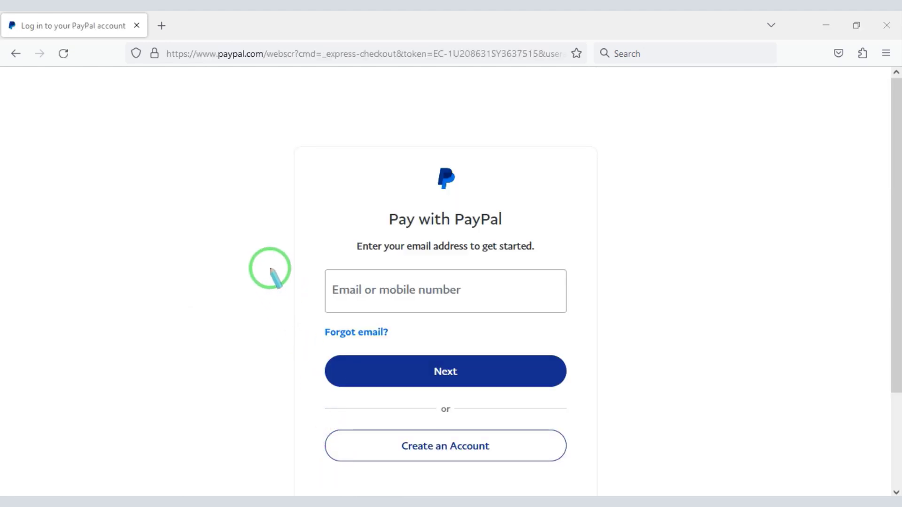
{"action": "mouse_move", "coordinate": [244, 106]}
{"action": "left_mouse_down"}
{"action": "mouse_move", "coordinate": [298, 237]}
{"action": "mouse_move", "coordinate": [596, 492]}
{"action": "mouse_move", "coordinate": [598, 400]}
{"action": "mouse_move", "coordinate": [611, 403]}
{"action": "left_mouse_up"}
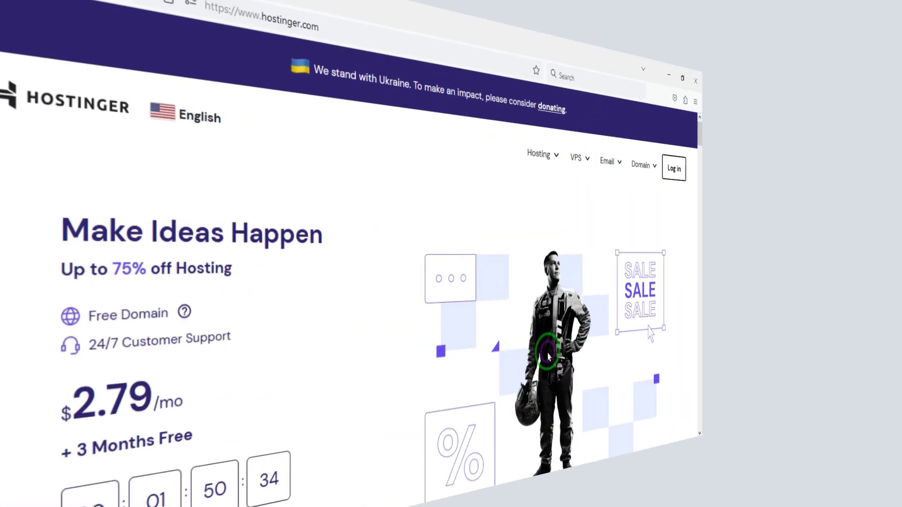
Scroll through the Hostinger homepage, past the $2.79/mo Web Hosting plan, and back to the top.
{"action": "scroll", "coordinate": [595, 365], "scroll_direction": "down", "scroll_amount": 5}
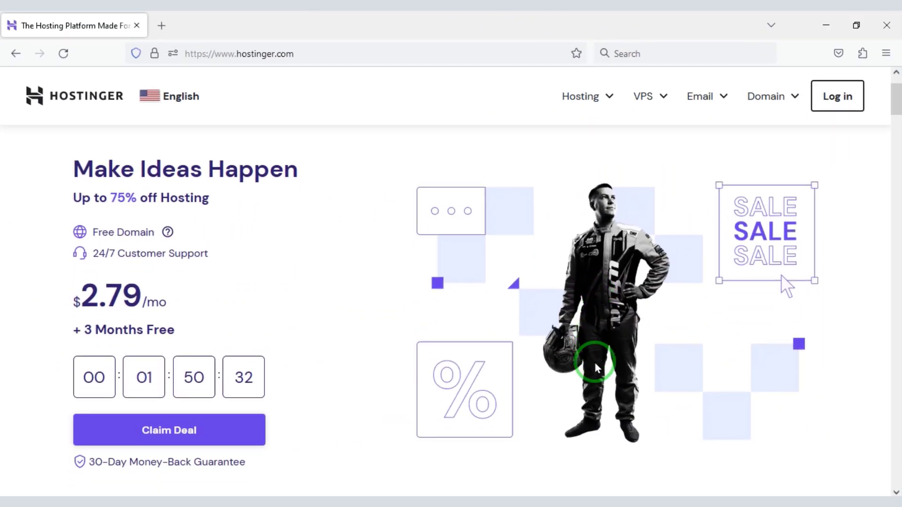
{"action": "scroll", "coordinate": [594, 365], "scroll_direction": "down", "scroll_amount": 7}
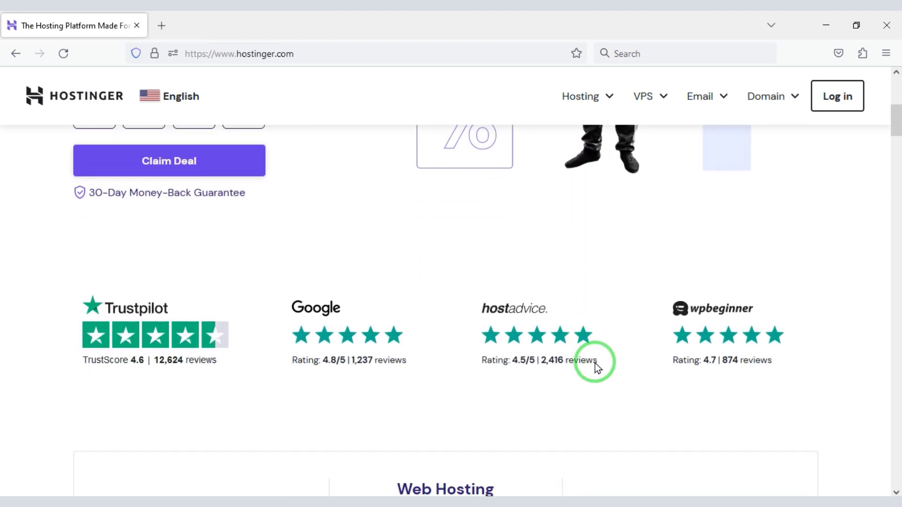
{"action": "scroll", "coordinate": [596, 378], "scroll_direction": "down", "scroll_amount": 7}
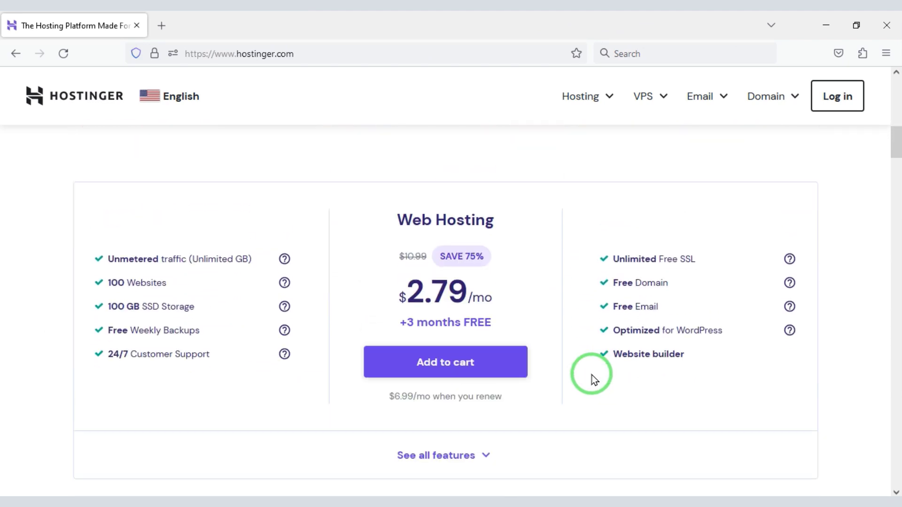
{"action": "scroll", "coordinate": [550, 385], "scroll_direction": "down", "scroll_amount": 5}
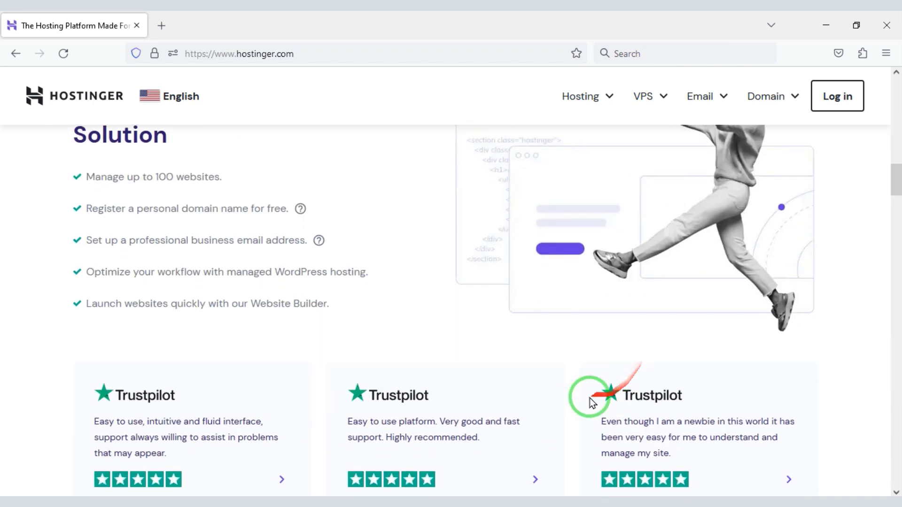
{"action": "scroll", "coordinate": [591, 395], "scroll_direction": "up", "scroll_amount": 1}
{"action": "scroll", "coordinate": [538, 411], "scroll_direction": "down", "scroll_amount": 3}
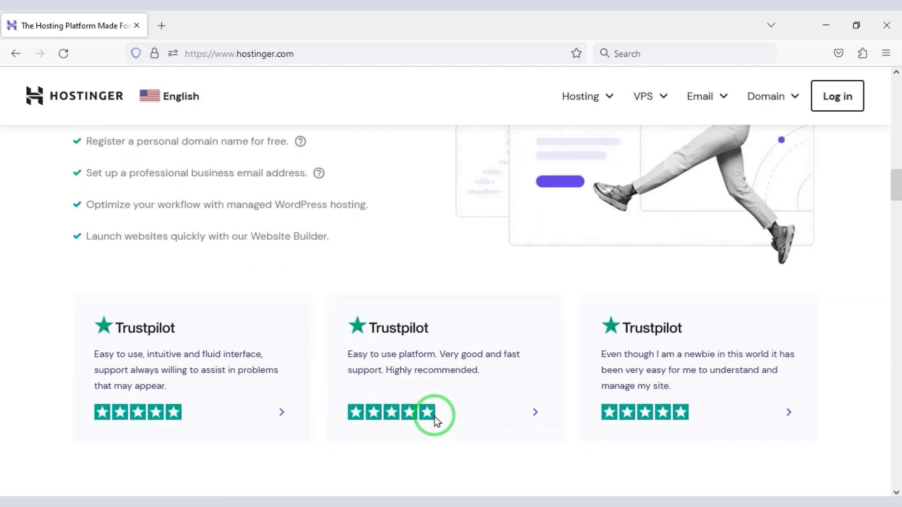
{"action": "scroll", "coordinate": [435, 416], "scroll_direction": "up", "scroll_amount": 11}
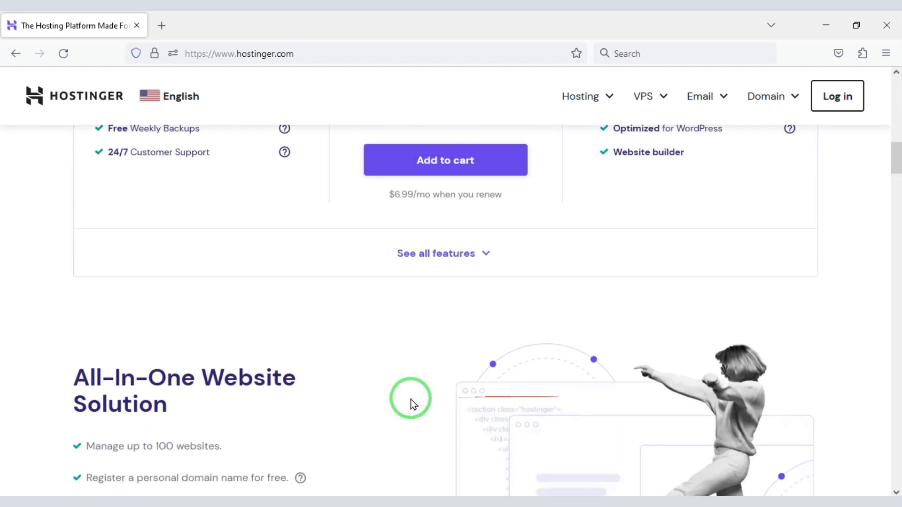
{"action": "scroll", "coordinate": [594, 379], "scroll_direction": "up", "scroll_amount": 5}
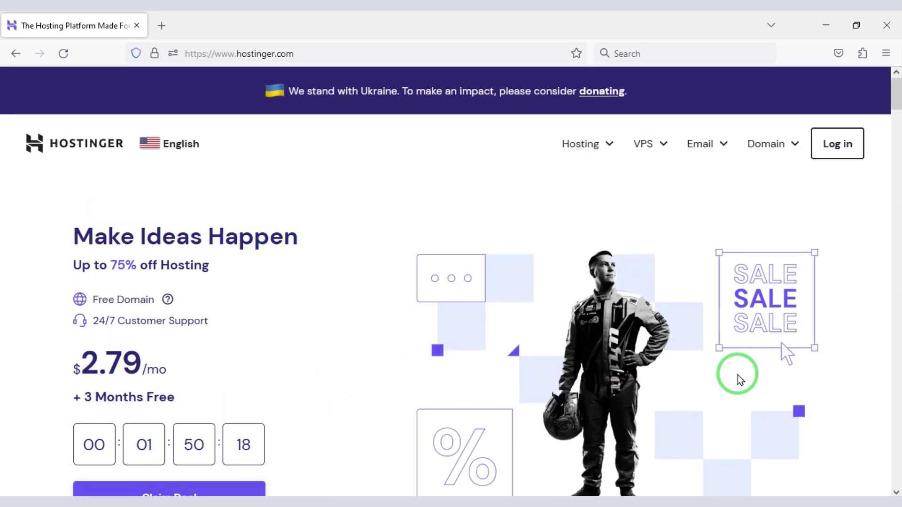
{"action": "left_click", "coordinate": [582, 158]}
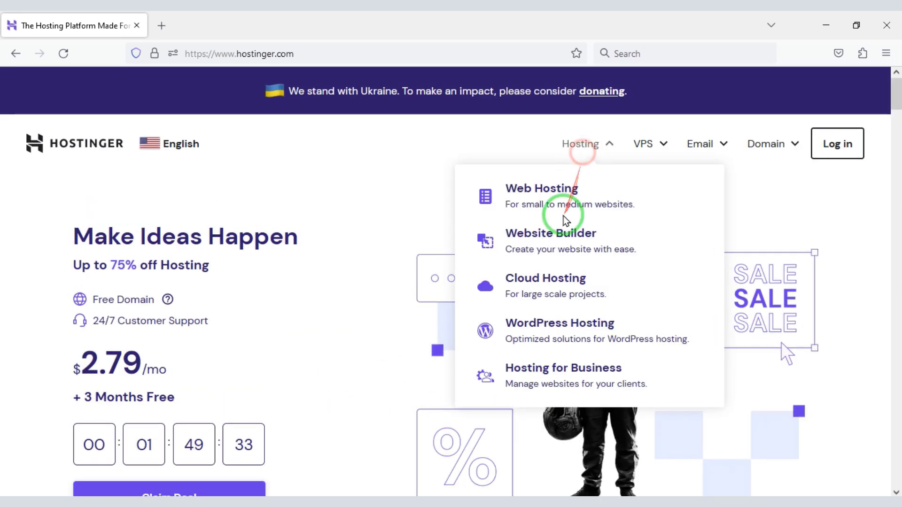
{"action": "left_click", "coordinate": [517, 192]}
{"action": "left_click_drag", "start_coordinate": [895, 97], "coordinate": [895, 158]}
{"action": "mouse_move", "coordinate": [333, 160]}
{"action": "left_mouse_down"}
{"action": "mouse_move", "coordinate": [376, 179]}
{"action": "mouse_move", "coordinate": [549, 193]}
{"action": "mouse_move", "coordinate": [547, 184]}
{"action": "left_mouse_up"}
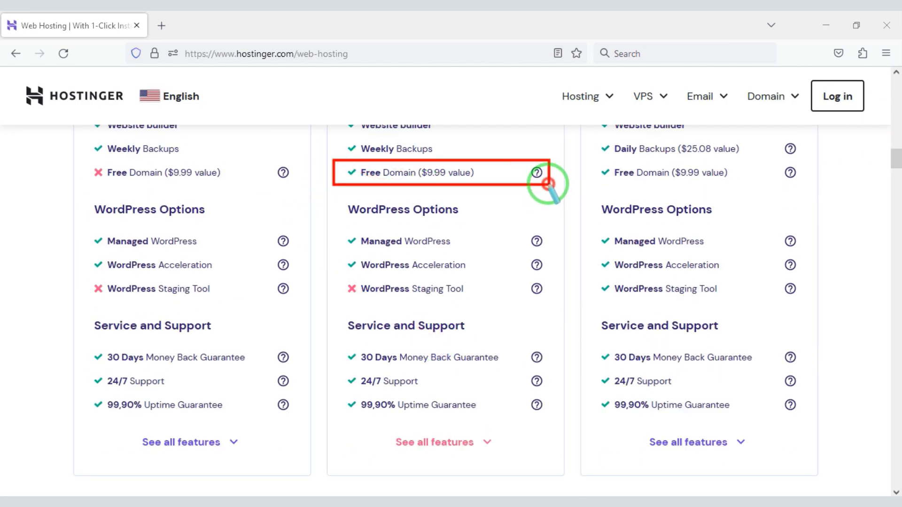
{"action": "left_click_drag", "start_coordinate": [585, 161], "coordinate": [808, 184]}
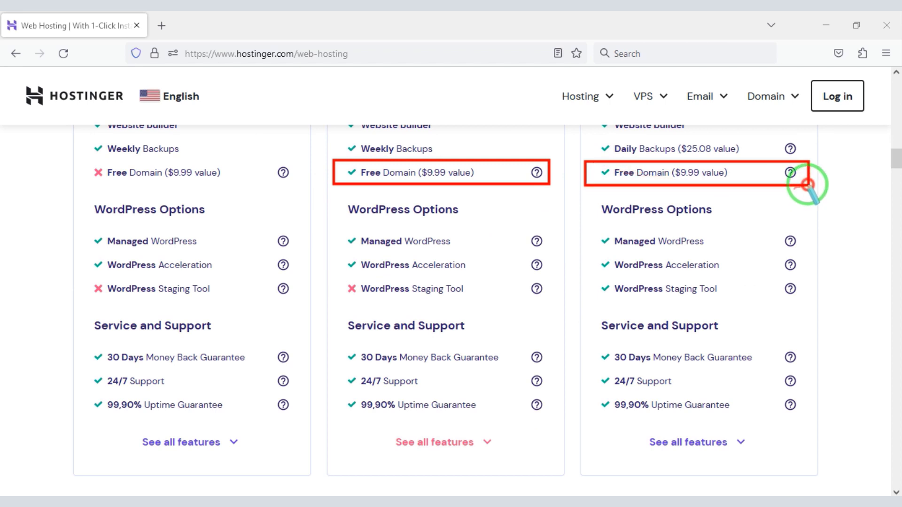
{"action": "mouse_move", "coordinate": [85, 349]}
{"action": "left_mouse_down"}
{"action": "mouse_move", "coordinate": [282, 387]}
{"action": "mouse_move", "coordinate": [297, 370]}
{"action": "mouse_move", "coordinate": [546, 371]}
{"action": "left_mouse_up"}
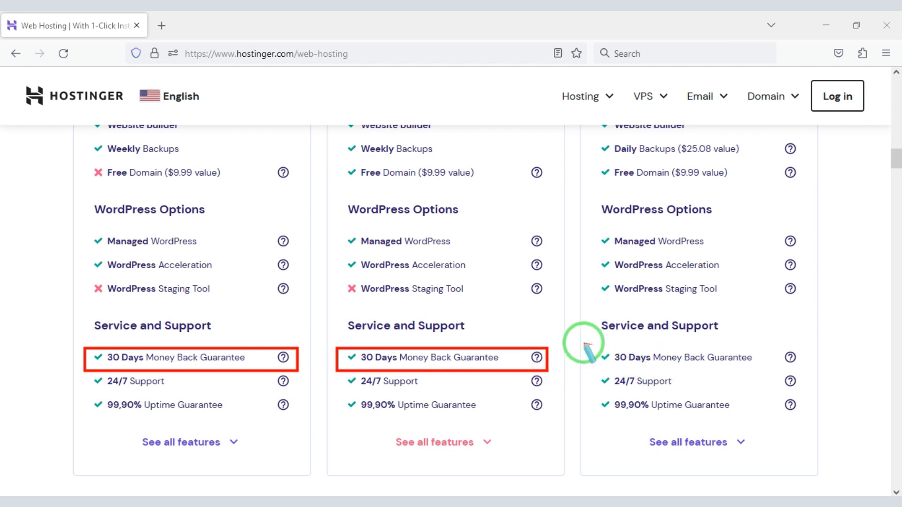
{"action": "mouse_move", "coordinate": [583, 343]}
{"action": "left_mouse_down"}
{"action": "mouse_move", "coordinate": [813, 368]}
{"action": "mouse_move", "coordinate": [804, 372]}
{"action": "left_mouse_up"}
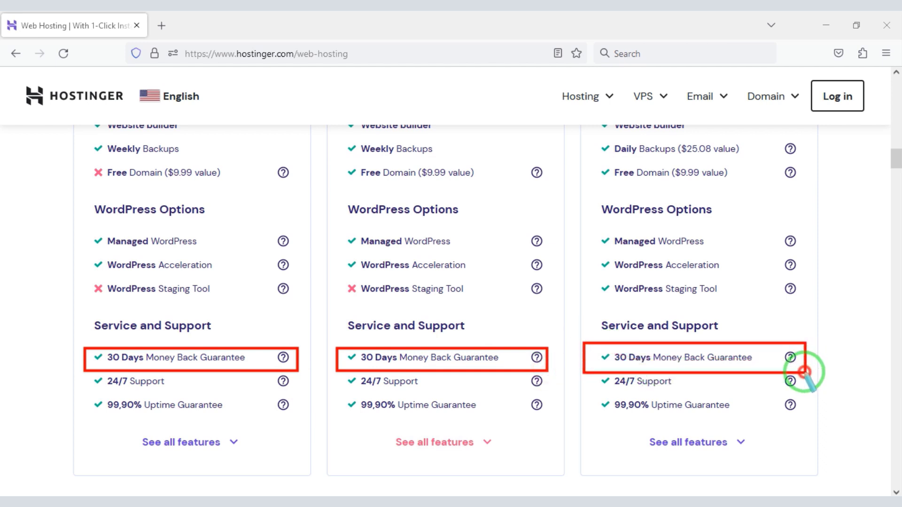
{"action": "mouse_move", "coordinate": [71, 373]}
{"action": "left_mouse_down"}
{"action": "mouse_move", "coordinate": [304, 389]}
{"action": "mouse_move", "coordinate": [681, 384]}
{"action": "mouse_move", "coordinate": [800, 392]}
{"action": "left_mouse_up"}
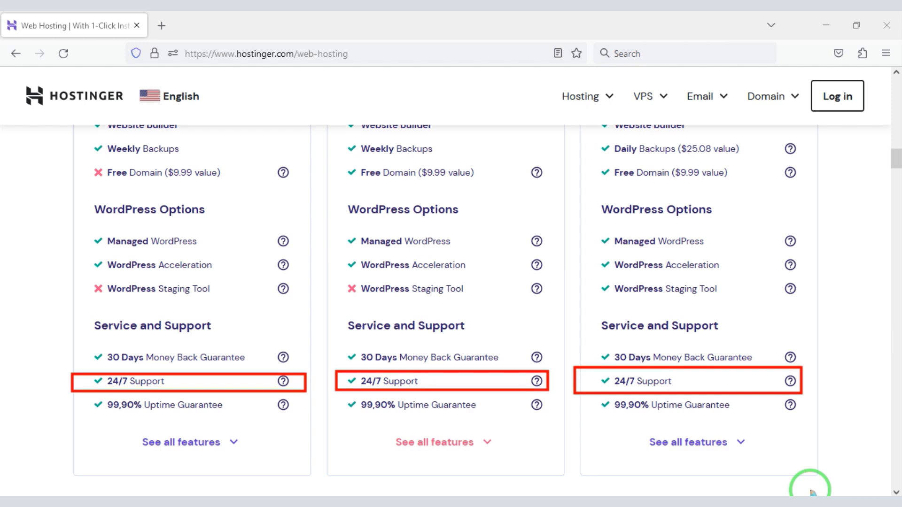
{"action": "scroll", "coordinate": [581, 238], "scroll_direction": "up", "scroll_amount": 12}
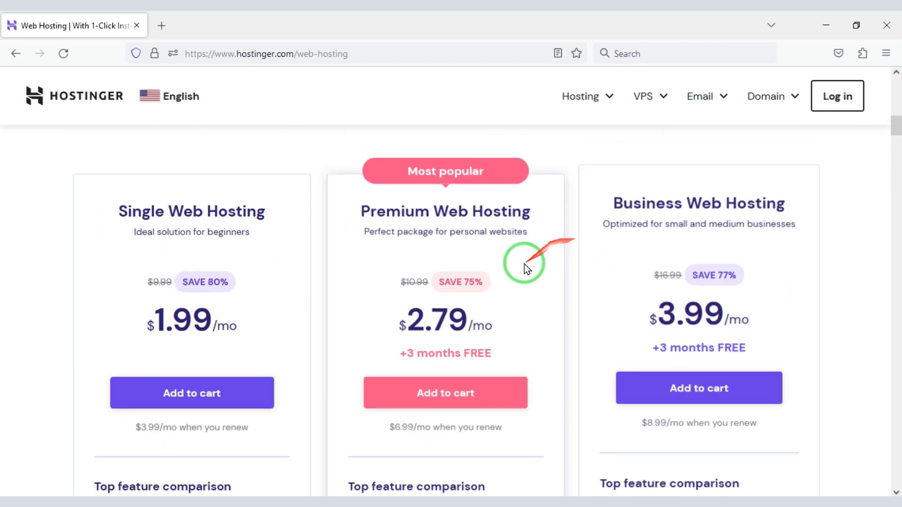
Add Premium Web Hosting to the cart with a 12-month billing period.
{"action": "left_click", "coordinate": [444, 391]}
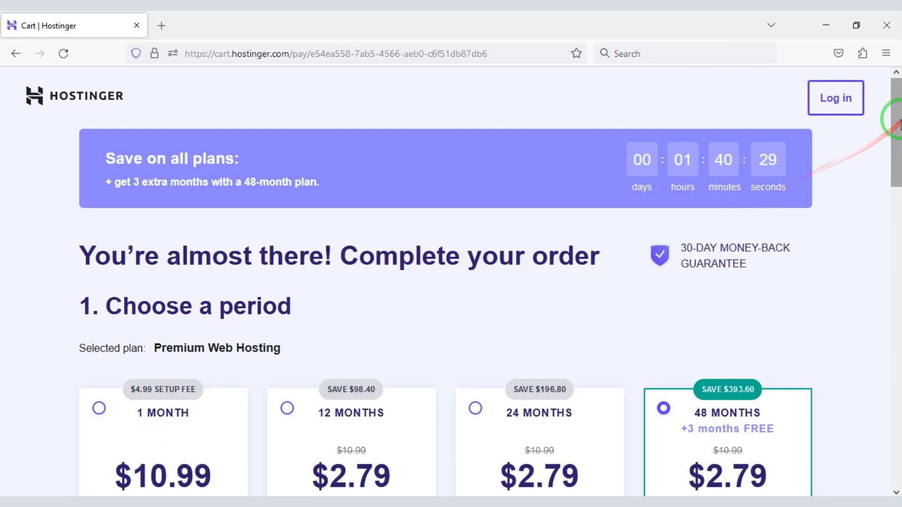
{"action": "left_click_drag", "start_coordinate": [900, 121], "coordinate": [899, 164]}
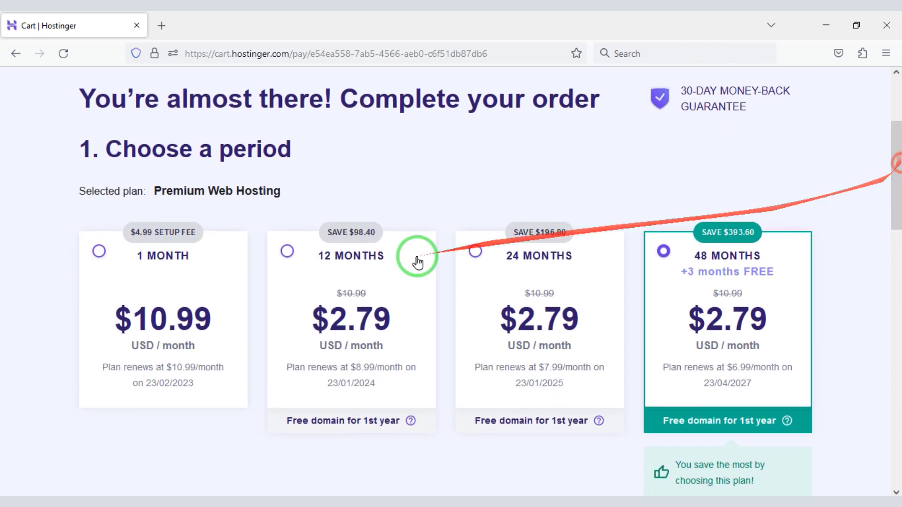
{"action": "left_click", "coordinate": [321, 250]}
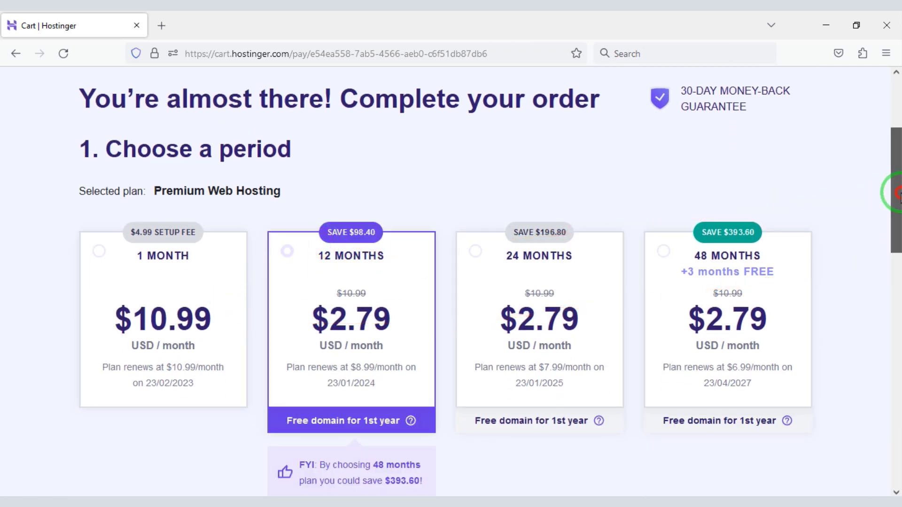
{"action": "left_click_drag", "start_coordinate": [897, 195], "coordinate": [897, 346]}
{"action": "left_click_drag", "start_coordinate": [38, 146], "coordinate": [834, 235]}
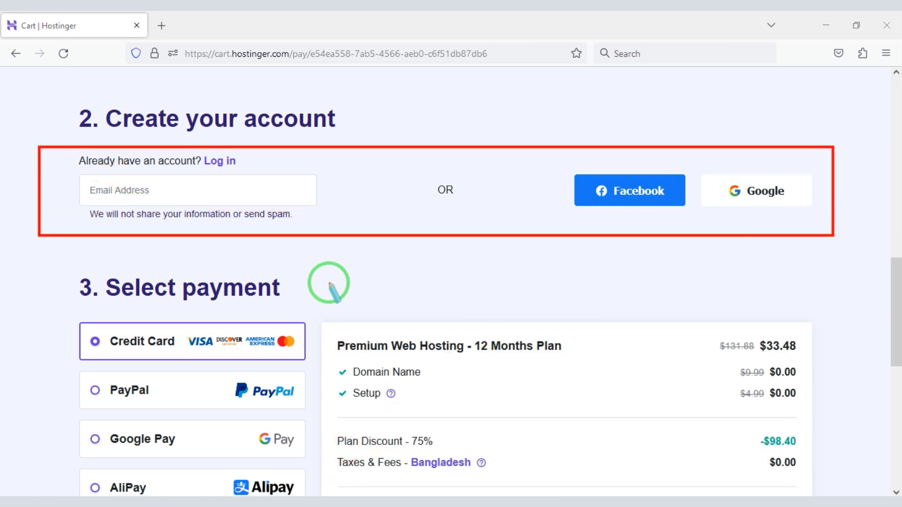
Create the account via Google sign-in and review the payment section of the $33.48 cart.
{"action": "left_click", "coordinate": [771, 195]}
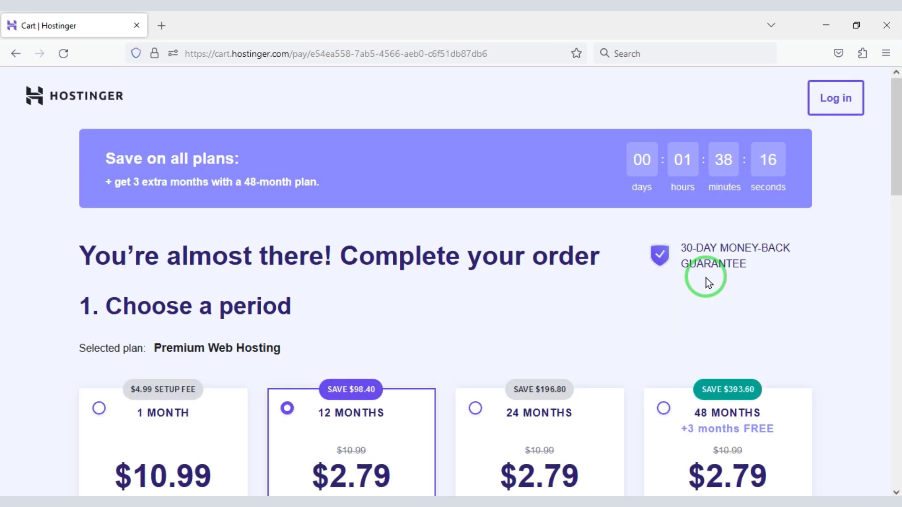
{"action": "scroll", "coordinate": [897, 195], "scroll_direction": "down", "scroll_amount": 10}
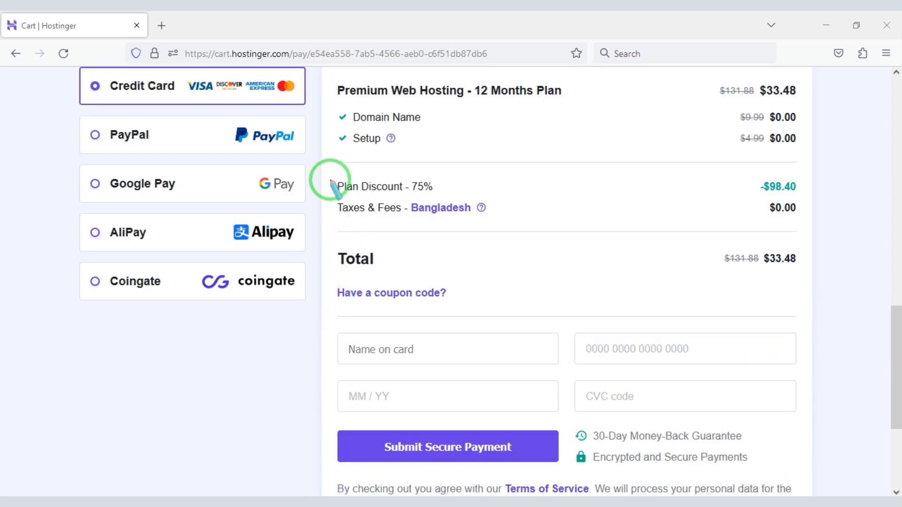
{"action": "mouse_move", "coordinate": [330, 182]}
{"action": "left_mouse_down"}
{"action": "mouse_move", "coordinate": [435, 189]}
{"action": "mouse_move", "coordinate": [437, 197]}
{"action": "left_mouse_up"}
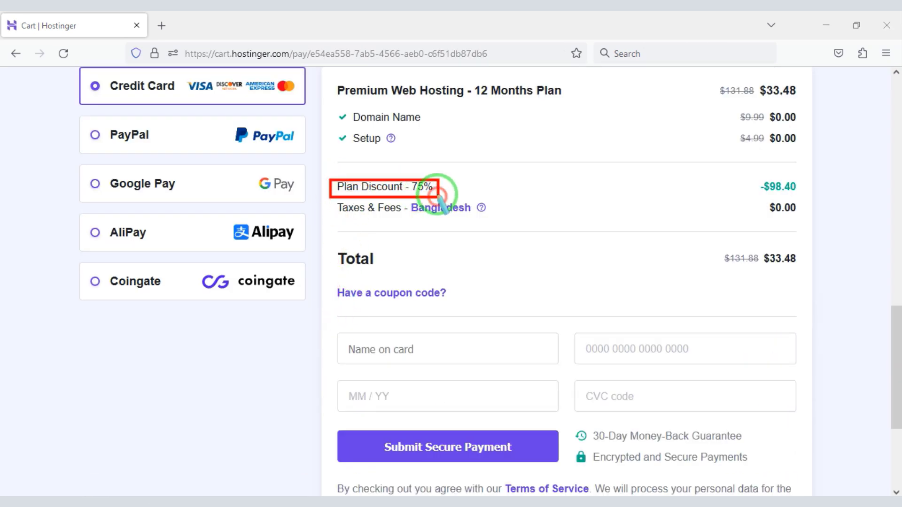
{"action": "mouse_move", "coordinate": [699, 74]}
{"action": "left_mouse_down"}
{"action": "mouse_move", "coordinate": [748, 97]}
{"action": "mouse_move", "coordinate": [798, 101]}
{"action": "left_mouse_up"}
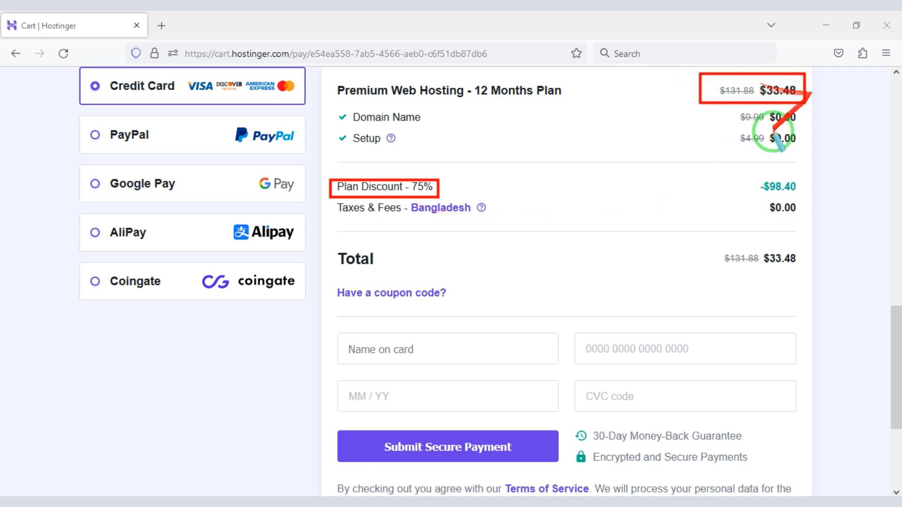
{"action": "left_click_drag", "start_coordinate": [774, 132], "coordinate": [784, 207]}
{"action": "mouse_move", "coordinate": [382, 408]}
{"action": "left_mouse_down"}
{"action": "mouse_move", "coordinate": [271, 313]}
{"action": "mouse_move", "coordinate": [174, 89]}
{"action": "mouse_move", "coordinate": [35, 249]}
{"action": "left_mouse_up"}
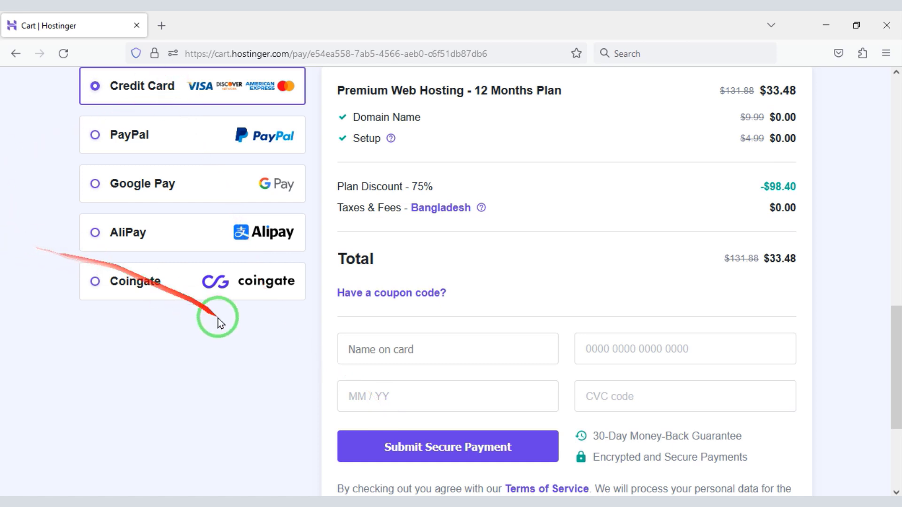
{"action": "left_click_drag", "start_coordinate": [218, 318], "coordinate": [270, 394]}
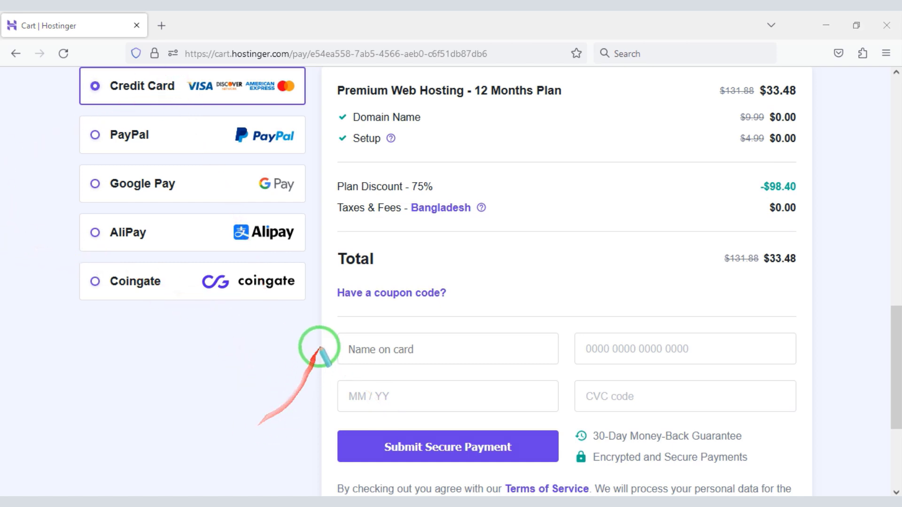
{"action": "mouse_move", "coordinate": [326, 321]}
{"action": "left_mouse_down"}
{"action": "mouse_move", "coordinate": [371, 353]}
{"action": "mouse_move", "coordinate": [740, 376]}
{"action": "mouse_move", "coordinate": [801, 417]}
{"action": "left_mouse_up"}
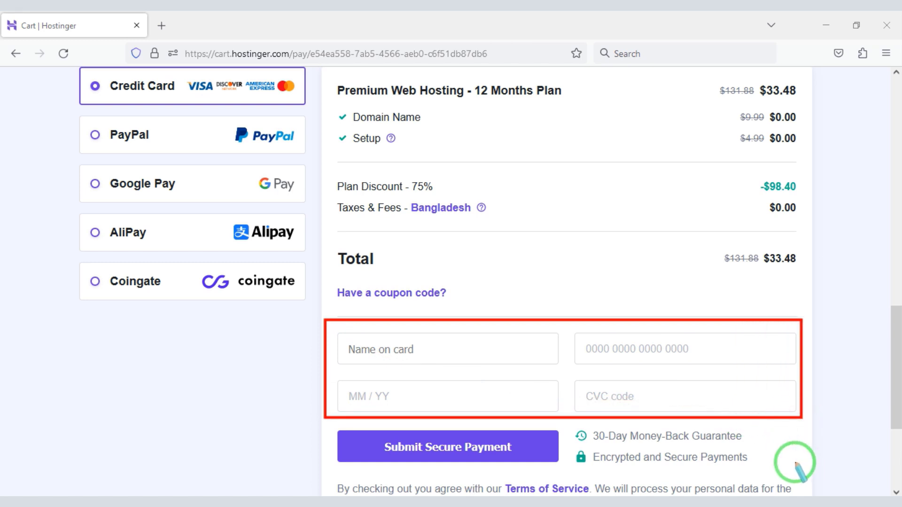
{"action": "left_click_drag", "start_coordinate": [320, 419], "coordinate": [565, 467]}
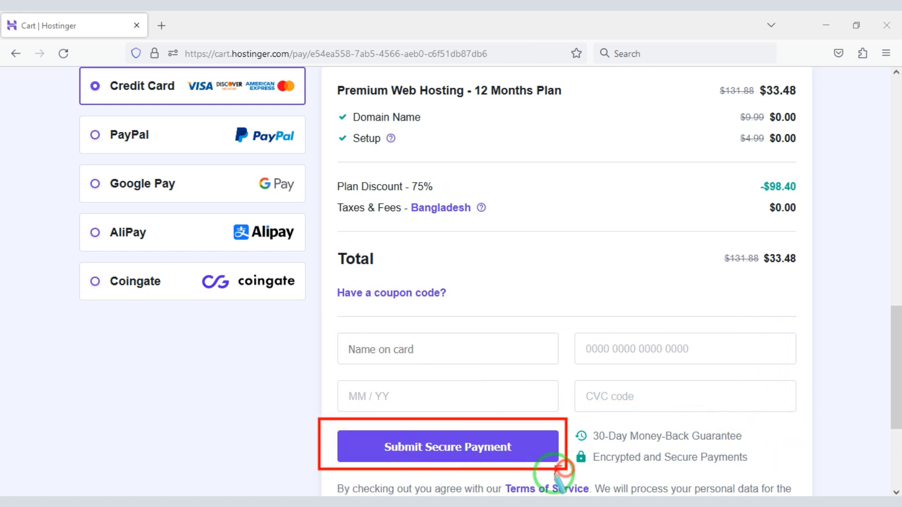
{"action": "mouse_move", "coordinate": [71, 111]}
{"action": "left_mouse_down"}
{"action": "mouse_move", "coordinate": [175, 157]}
{"action": "mouse_move", "coordinate": [305, 277]}
{"action": "mouse_move", "coordinate": [311, 307]}
{"action": "left_mouse_up"}
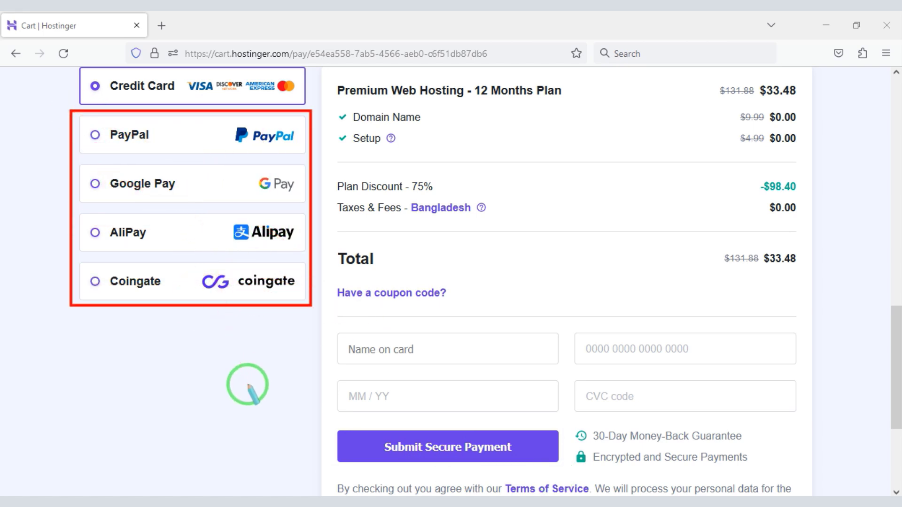
{"action": "mouse_move", "coordinate": [896, 395]}
{"action": "left_mouse_down"}
{"action": "mouse_move", "coordinate": [896, 428]}
{"action": "mouse_move", "coordinate": [897, 167]}
{"action": "left_mouse_up"}
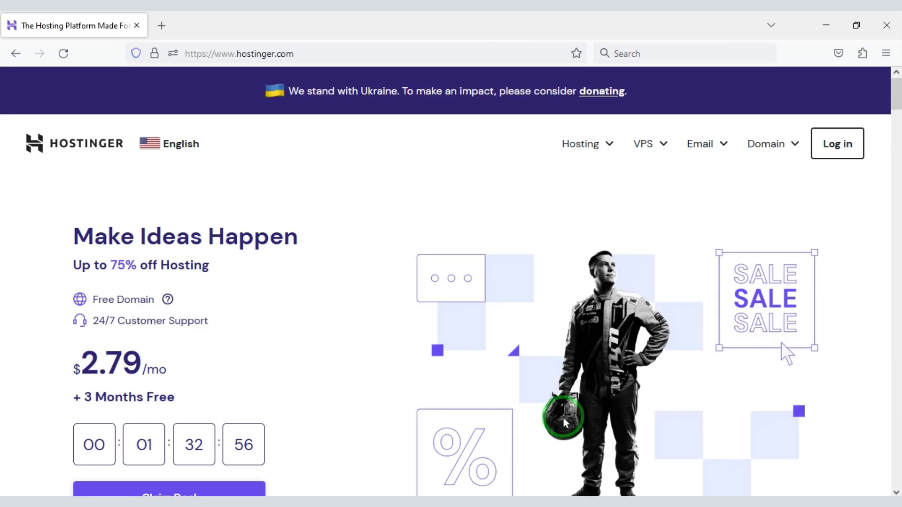
Log in to hPanel with the saved credentials and open public_html in File Manager.
{"action": "left_click", "coordinate": [837, 159]}
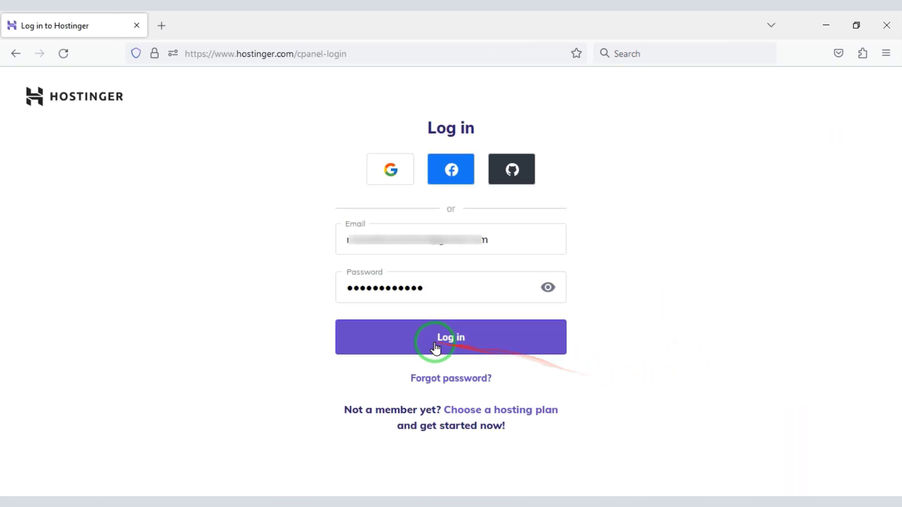
{"action": "left_click", "coordinate": [429, 339]}
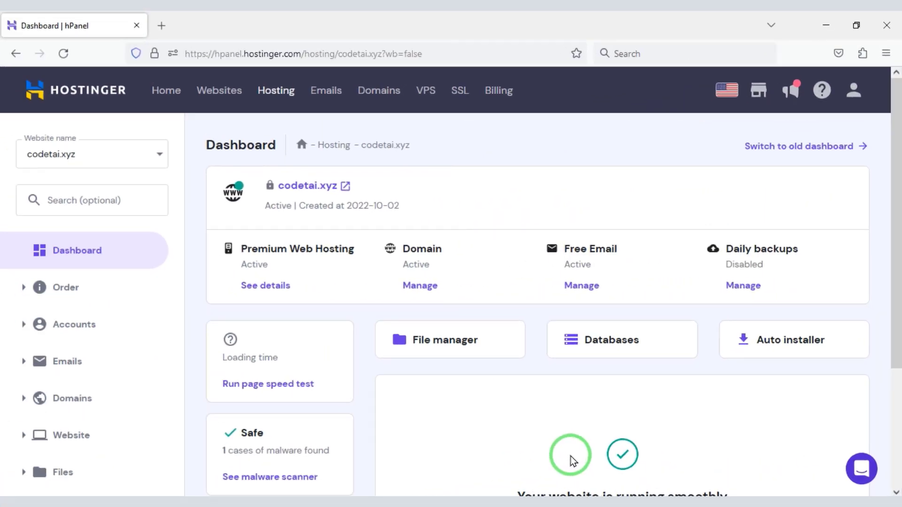
{"action": "left_click", "coordinate": [449, 339]}
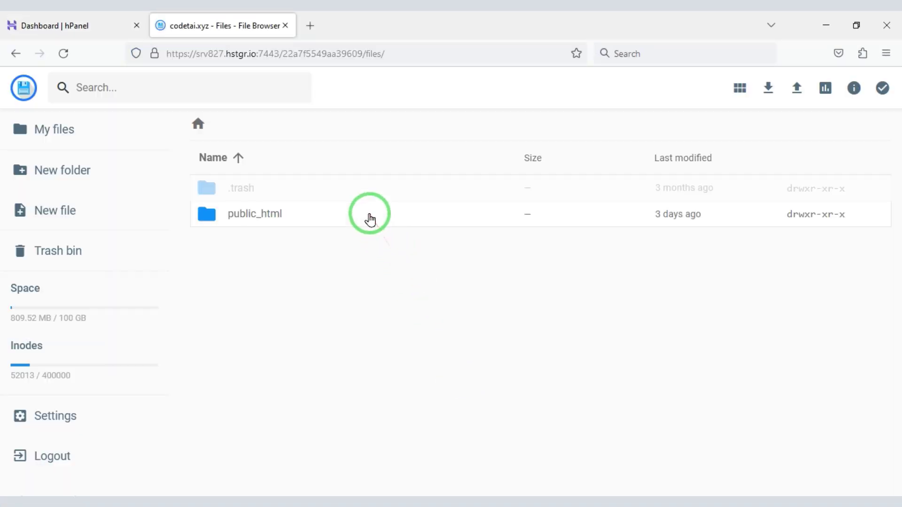
{"action": "double_click", "coordinate": [367, 212]}
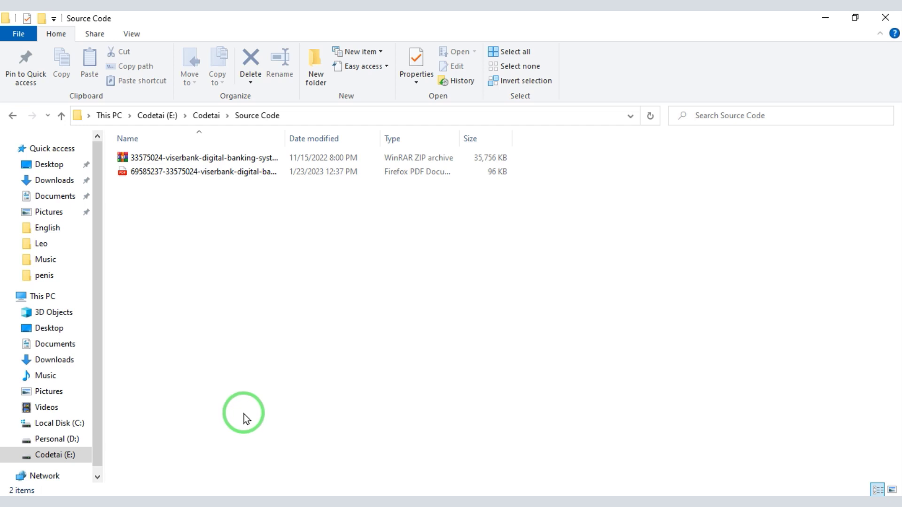
Extract the viserbank ZIP archive into its own folder.
{"action": "left_click", "coordinate": [247, 158]}
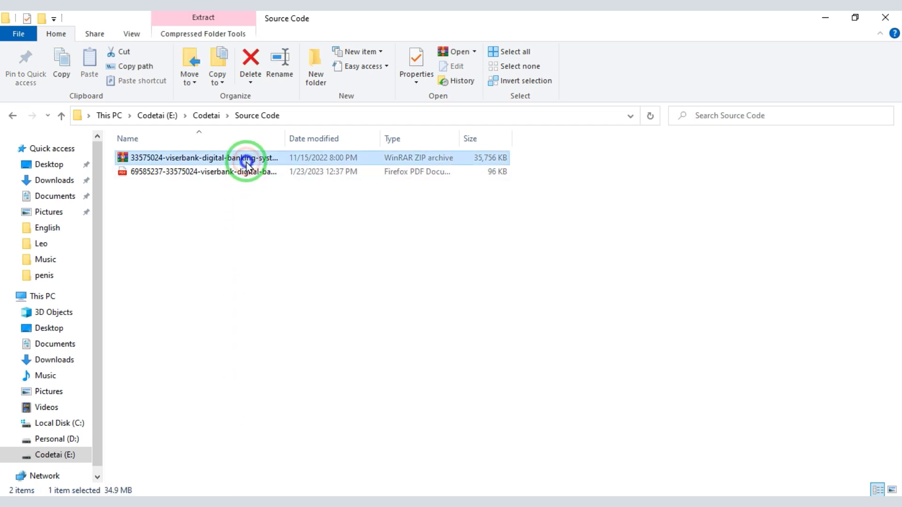
{"action": "right_click", "coordinate": [246, 161]}
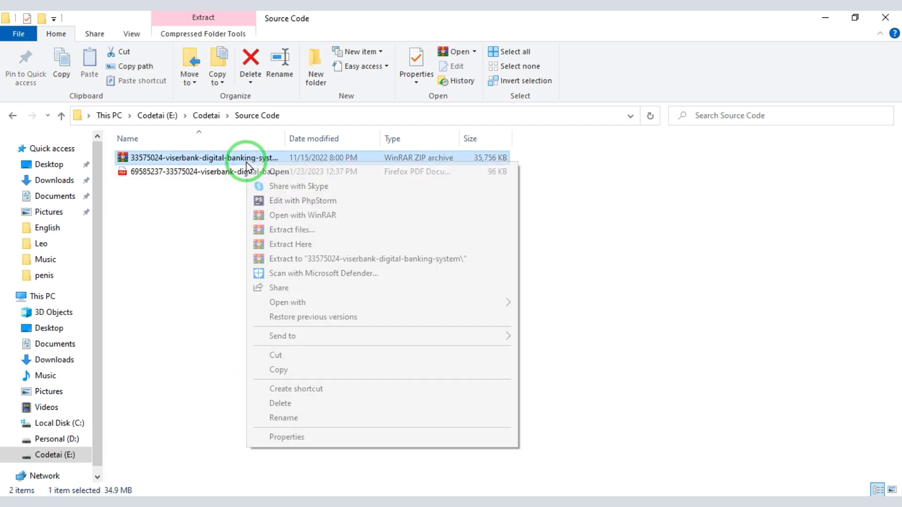
{"action": "left_click", "coordinate": [272, 257]}
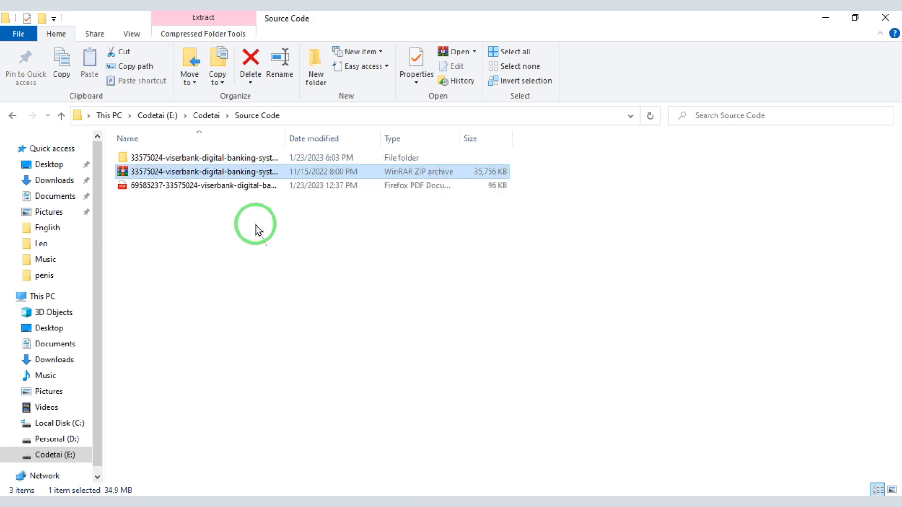
Inspect the Files folder inside the extracted folder, then return to the Documentation/Files/Update listing.
{"action": "double_click", "coordinate": [238, 159]}
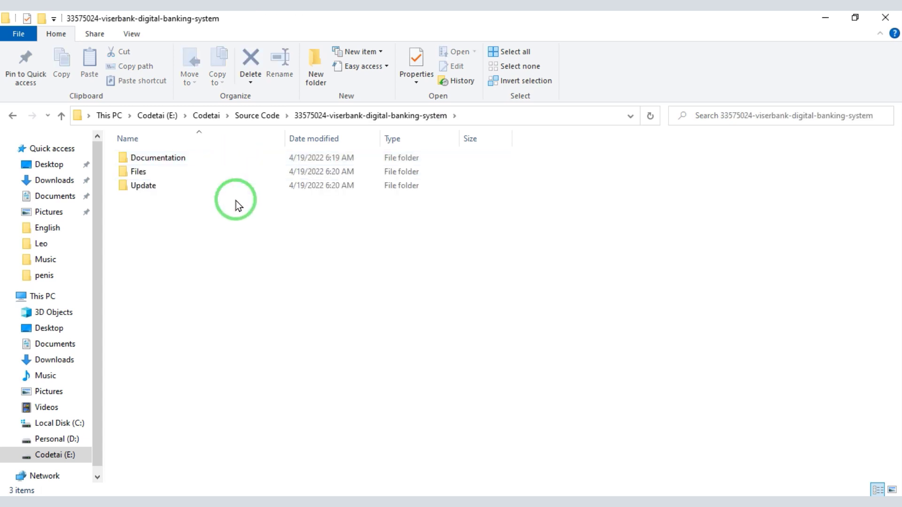
{"action": "double_click", "coordinate": [221, 176]}
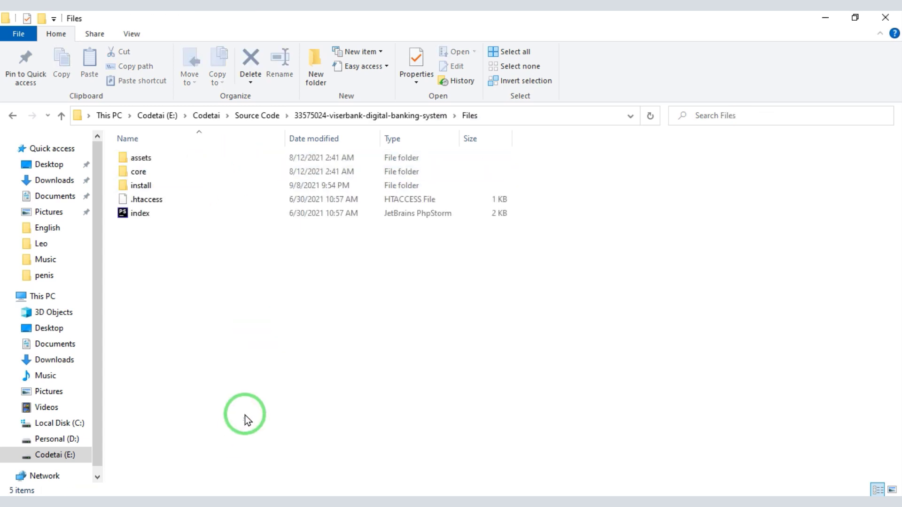
{"action": "left_click", "coordinate": [64, 115]}
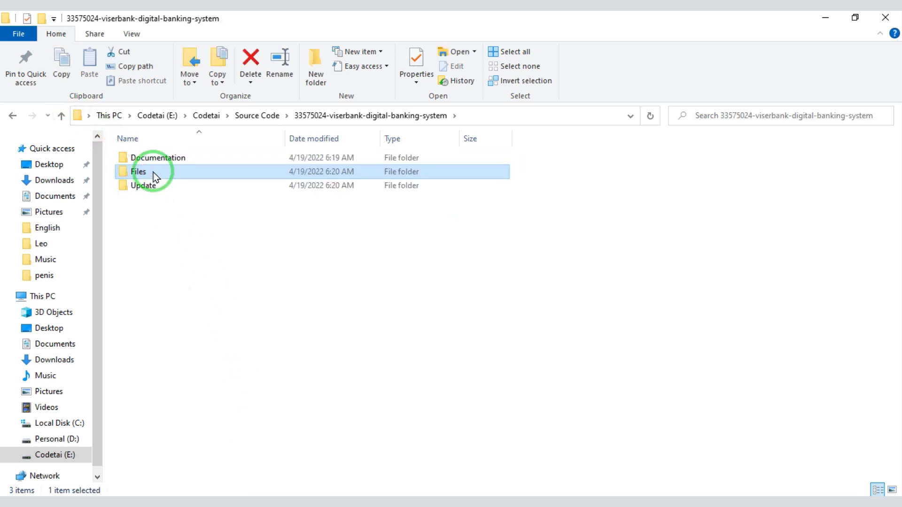
Compress the Files folder into a ZIP archive named Files.zip.
{"action": "right_click", "coordinate": [155, 178]}
{"action": "left_click", "coordinate": [189, 303]}
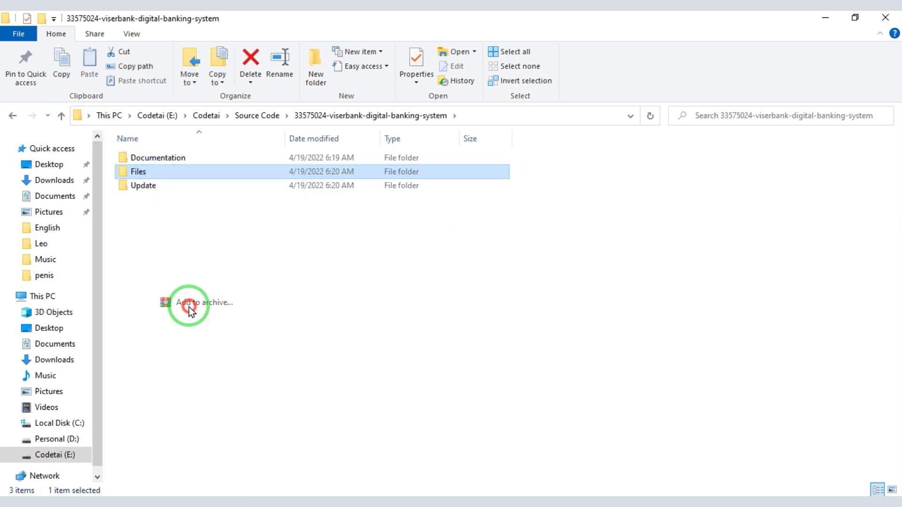
{"action": "left_click", "coordinate": [399, 255]}
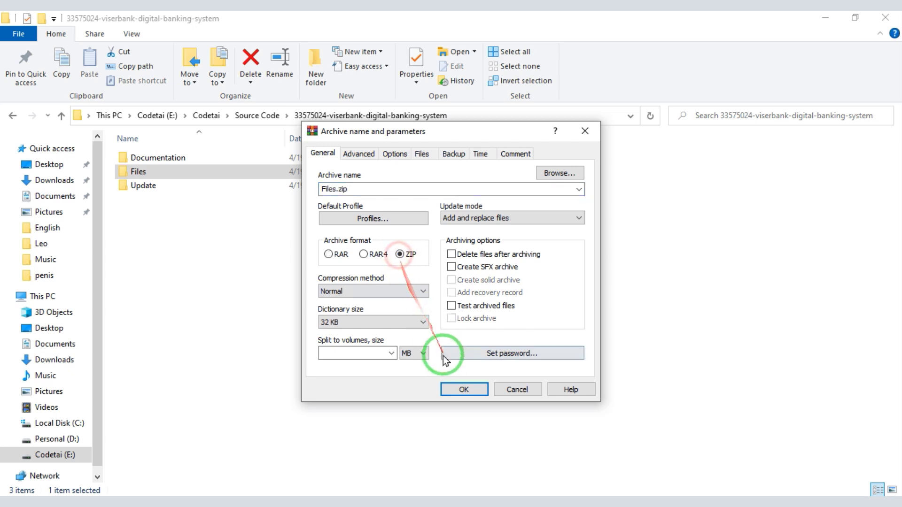
{"action": "left_click", "coordinate": [445, 388]}
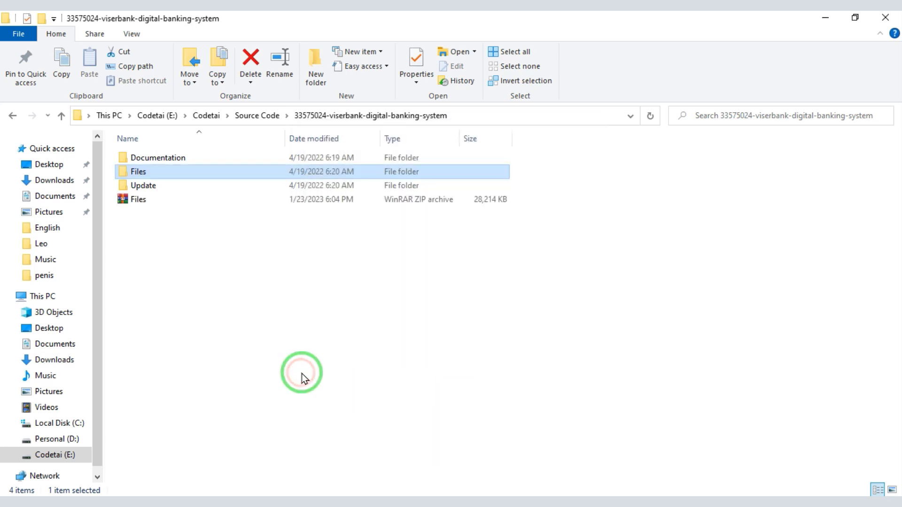
{"action": "left_click", "coordinate": [216, 500]}
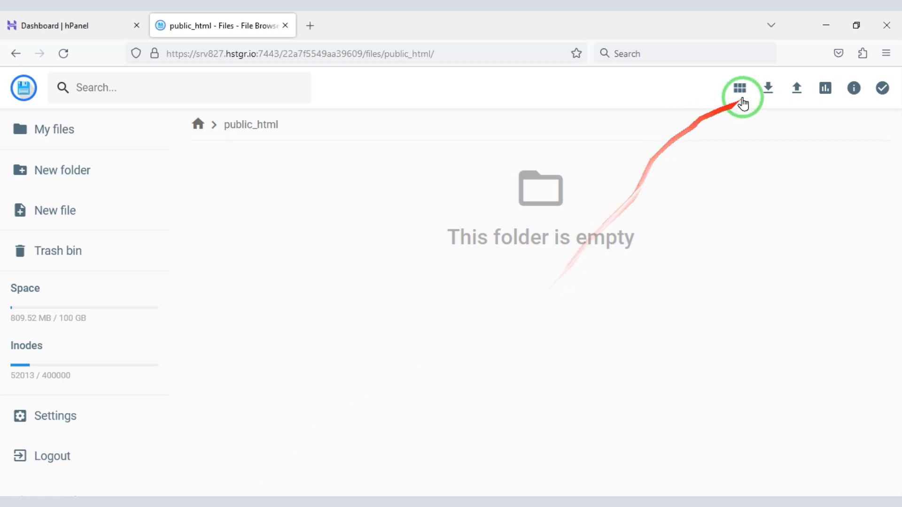
Upload Files.zip from the ViserBank source folder into public_html.
{"action": "left_click", "coordinate": [796, 93]}
{"action": "left_click", "coordinate": [408, 303]}
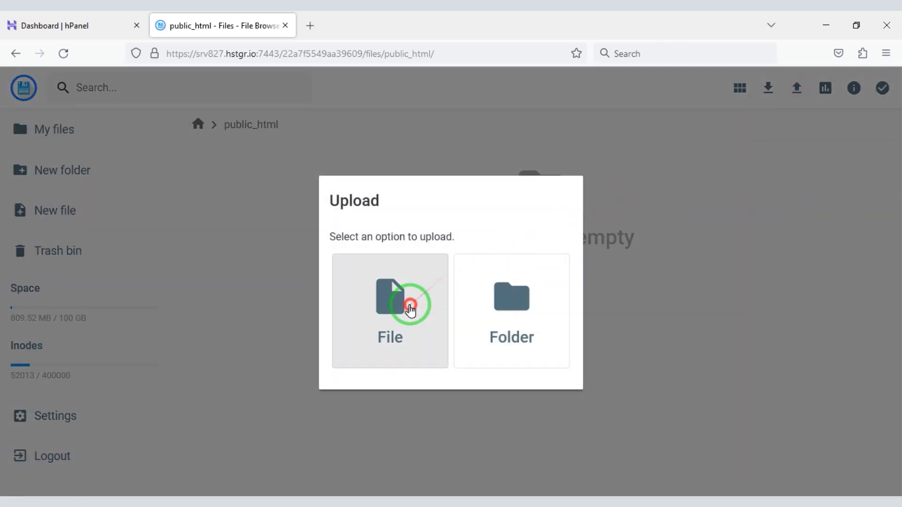
{"action": "double_click", "coordinate": [187, 107]}
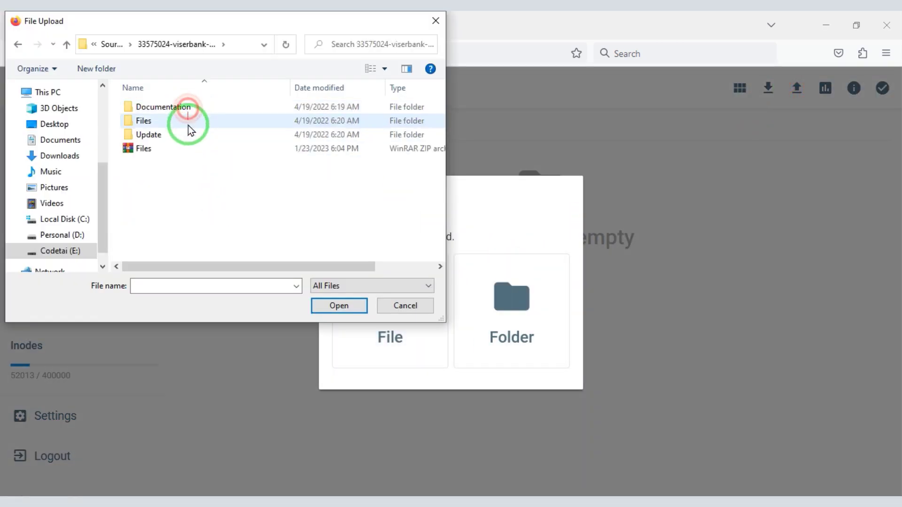
{"action": "double_click", "coordinate": [188, 148]}
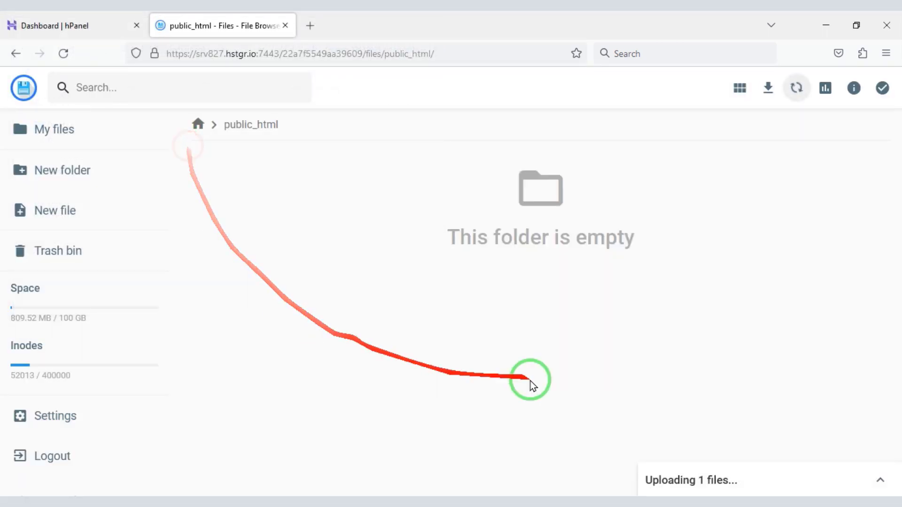
{"action": "left_click", "coordinate": [880, 486]}
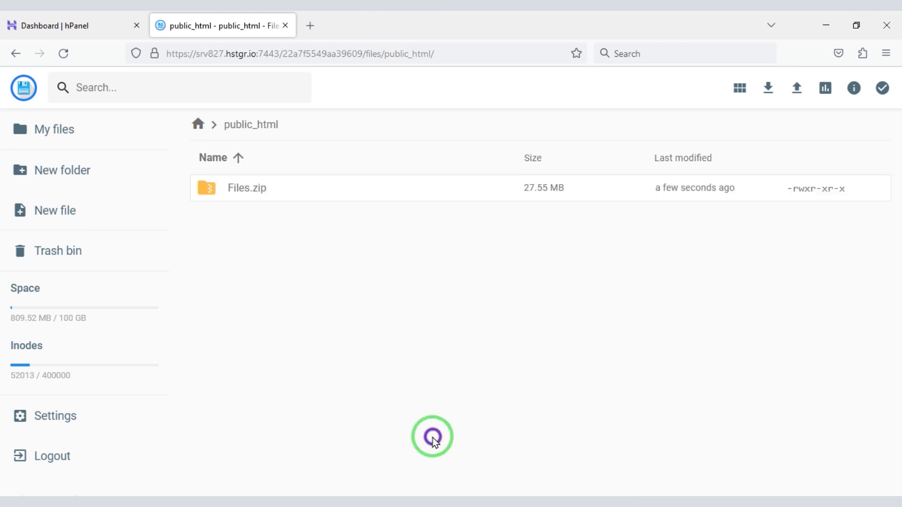
Extract Files.zip into a new folder named MyFolder.
{"action": "left_click", "coordinate": [344, 188]}
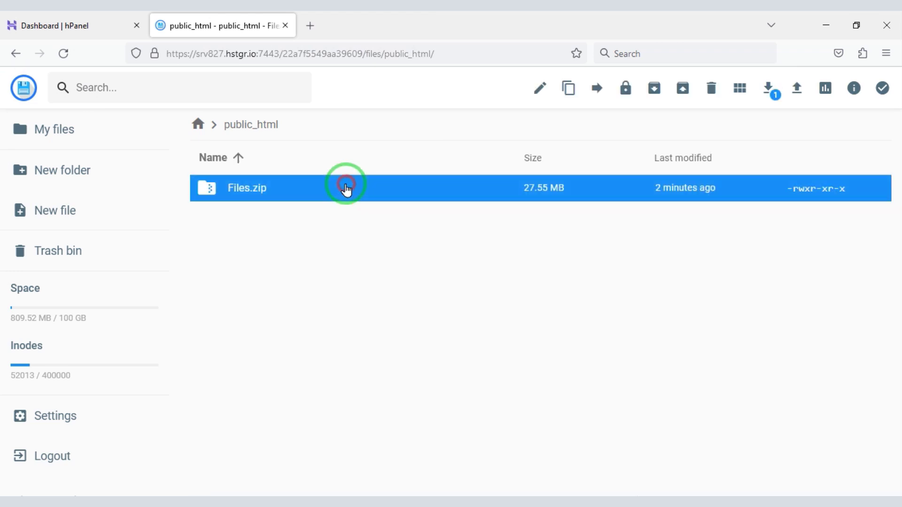
{"action": "left_click", "coordinate": [655, 93]}
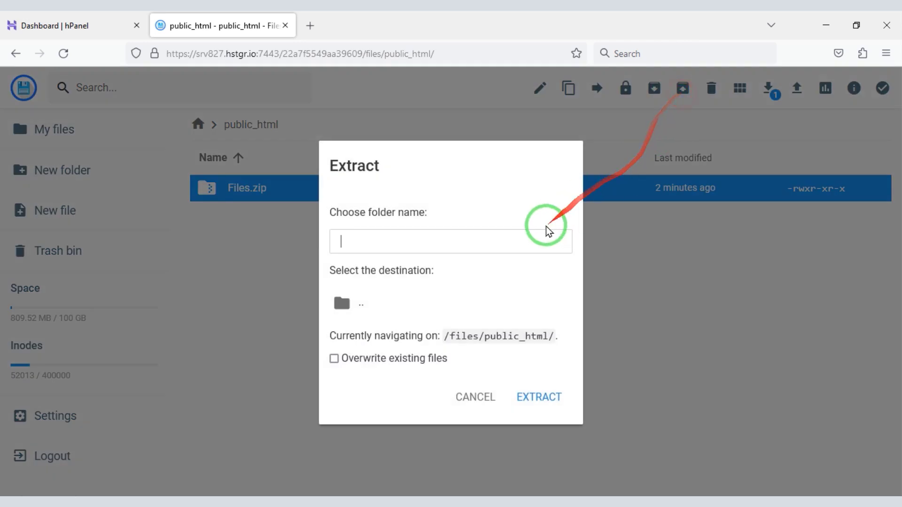
{"action": "left_click", "coordinate": [478, 240]}
{"action": "type", "text": "My"}
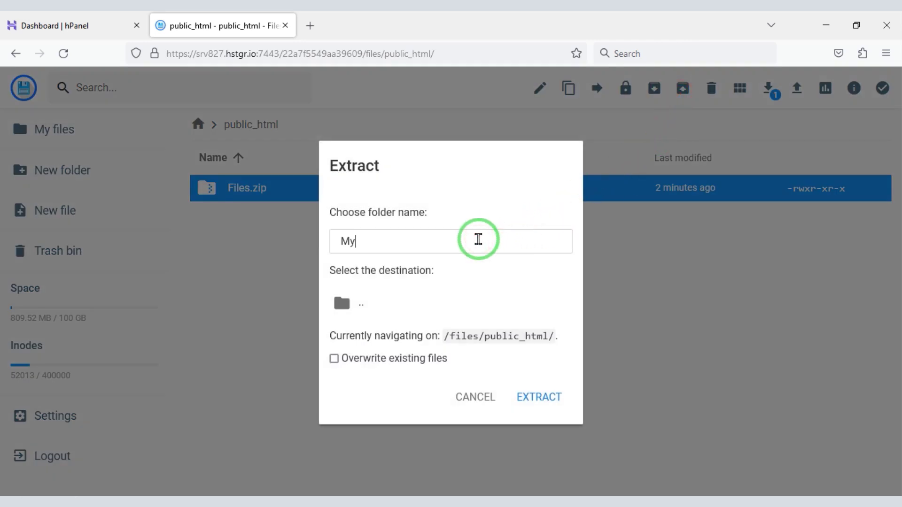
{"action": "type", "text": "Folder"}
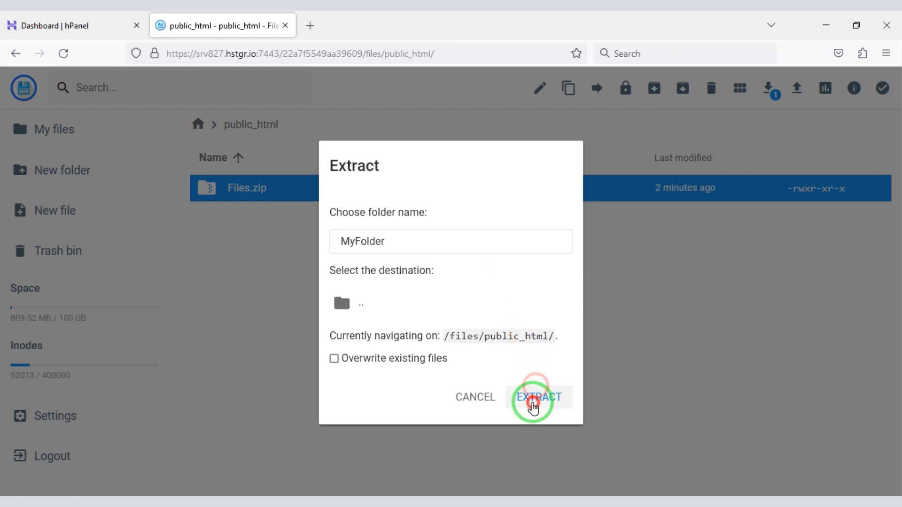
{"action": "left_click", "coordinate": [535, 398]}
Delete the uploaded Files.zip from public_html.
{"action": "left_click", "coordinate": [284, 446]}
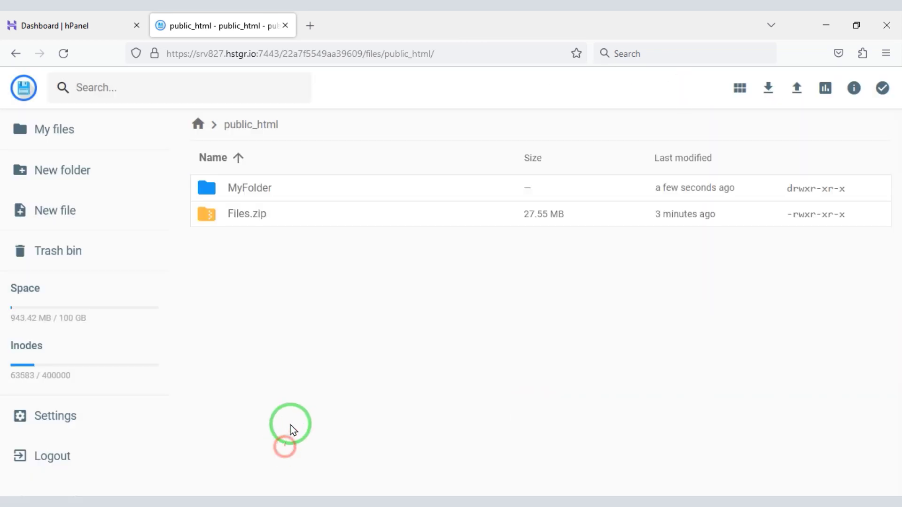
{"action": "left_click", "coordinate": [300, 229]}
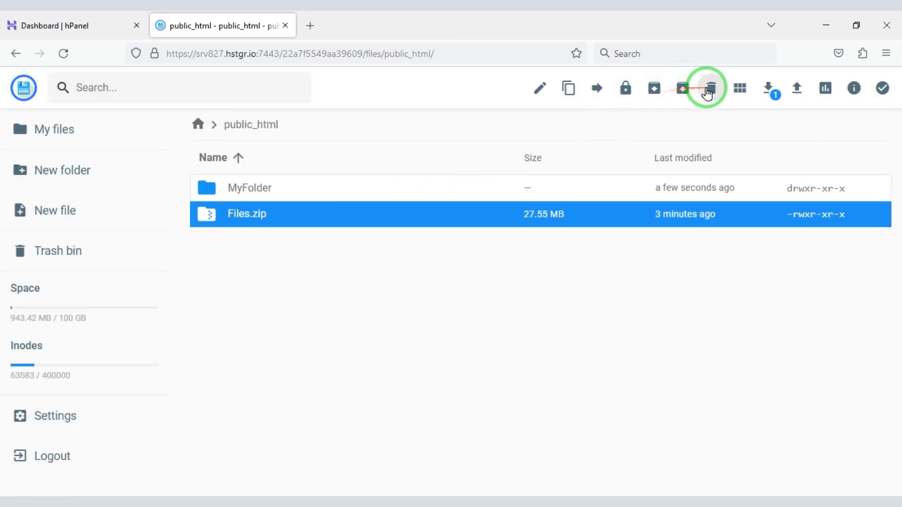
{"action": "left_click", "coordinate": [709, 87]}
{"action": "left_click", "coordinate": [564, 308]}
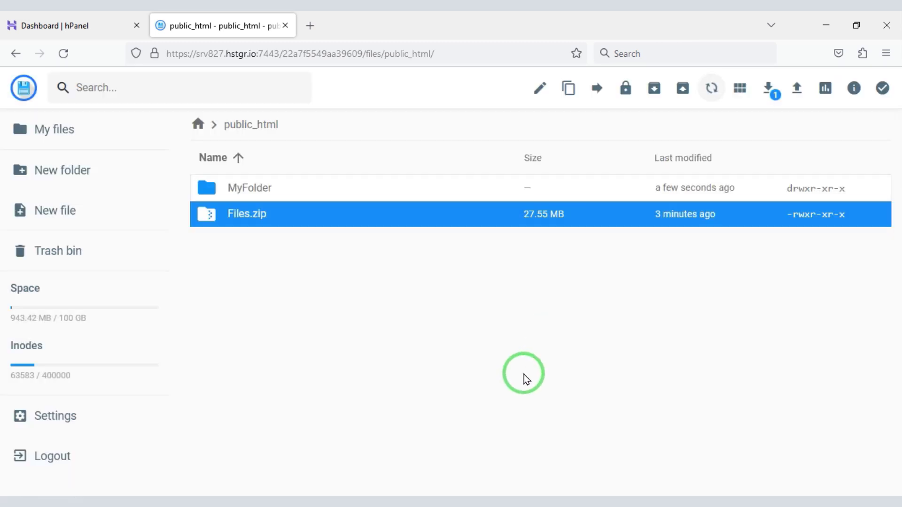
Move all five items in MyFolder/Files (assets, core, install, .htaccess, index.php) into public_html.
{"action": "double_click", "coordinate": [316, 193]}
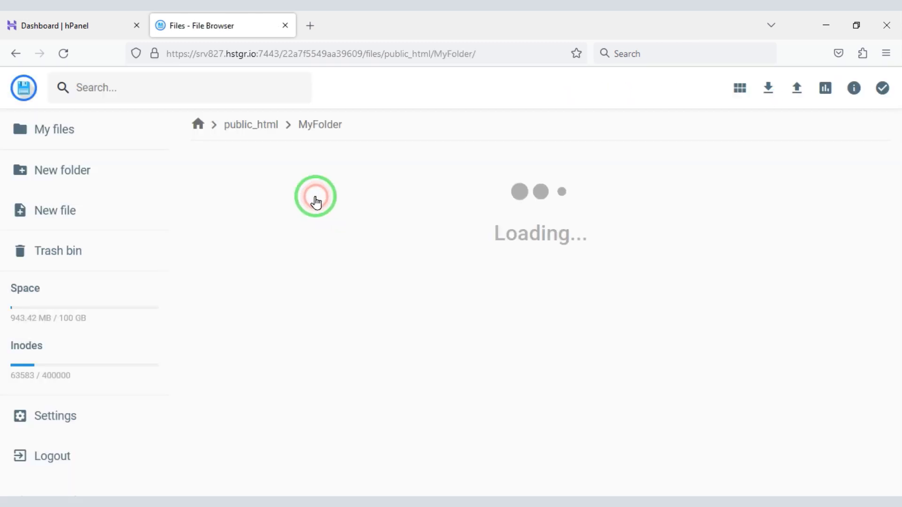
{"action": "left_click", "coordinate": [314, 197]}
{"action": "double_click", "coordinate": [315, 197]}
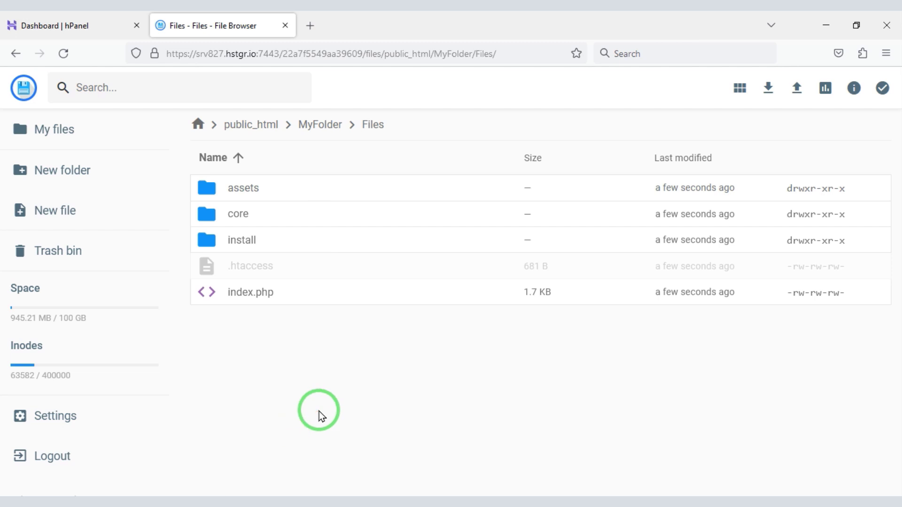
{"action": "key", "text": "ctrl+a"}
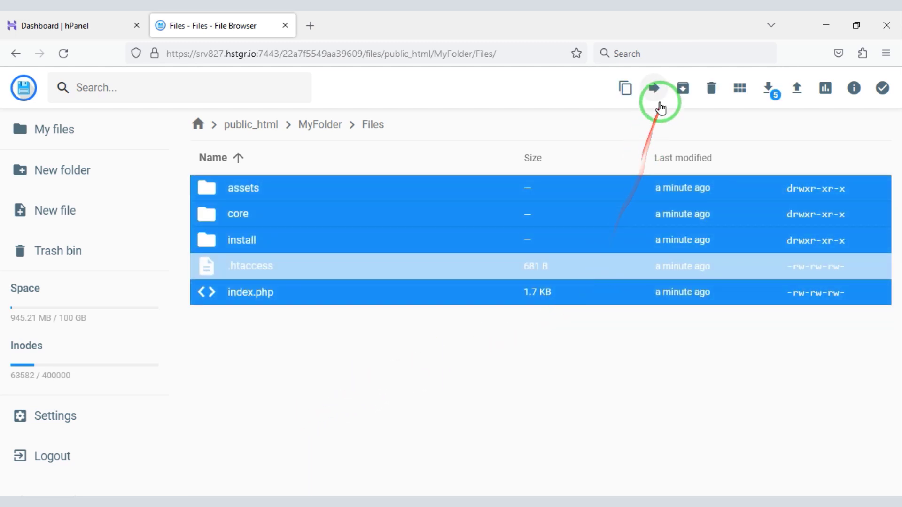
{"action": "left_click", "coordinate": [656, 96]}
{"action": "left_click", "coordinate": [442, 201]}
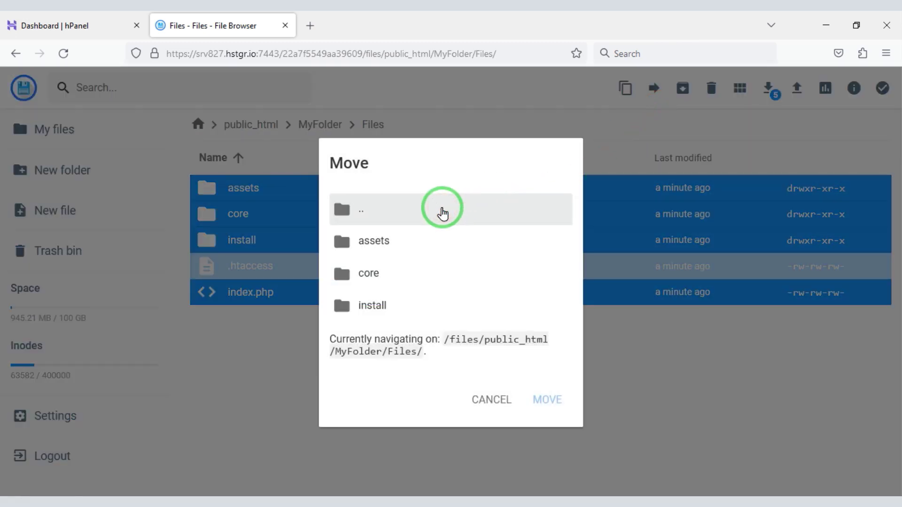
{"action": "double_click", "coordinate": [443, 214]}
{"action": "double_click", "coordinate": [433, 233]}
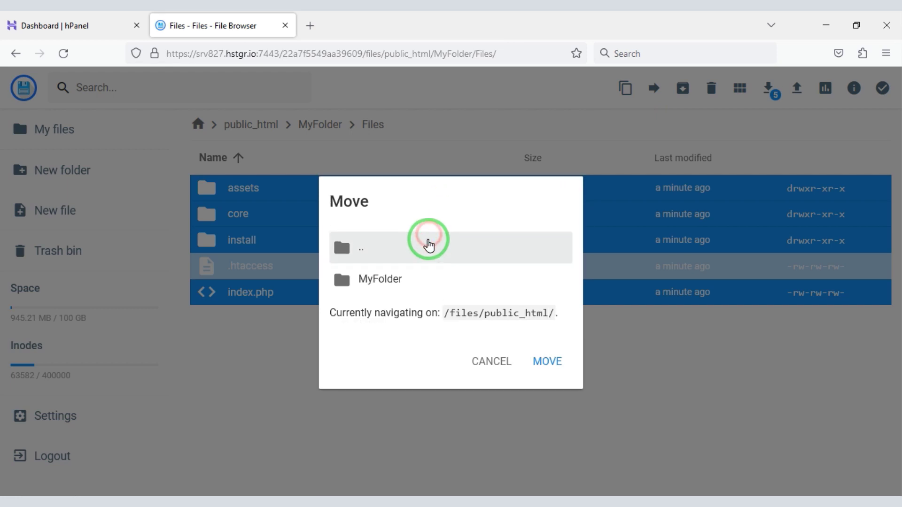
{"action": "double_click", "coordinate": [428, 253]}
{"action": "left_click", "coordinate": [419, 280]}
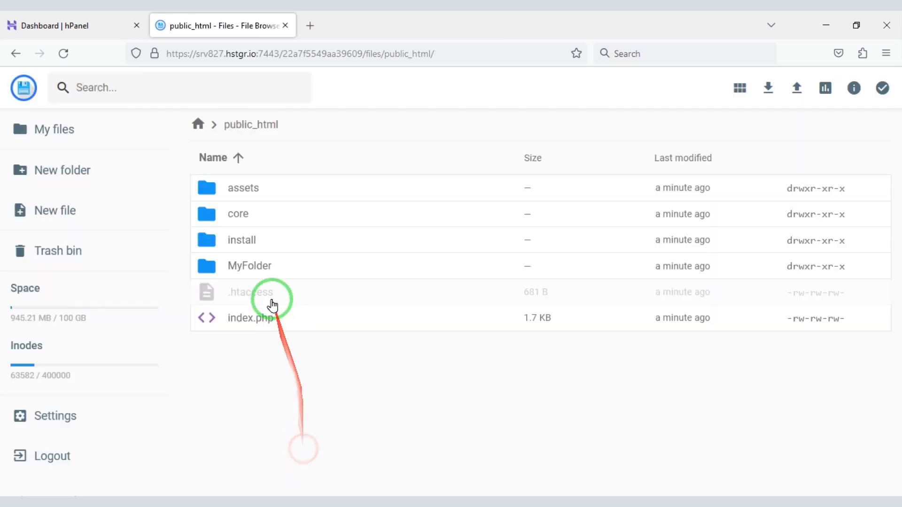
Delete the now-empty MyFolder.
{"action": "left_click", "coordinate": [268, 270]}
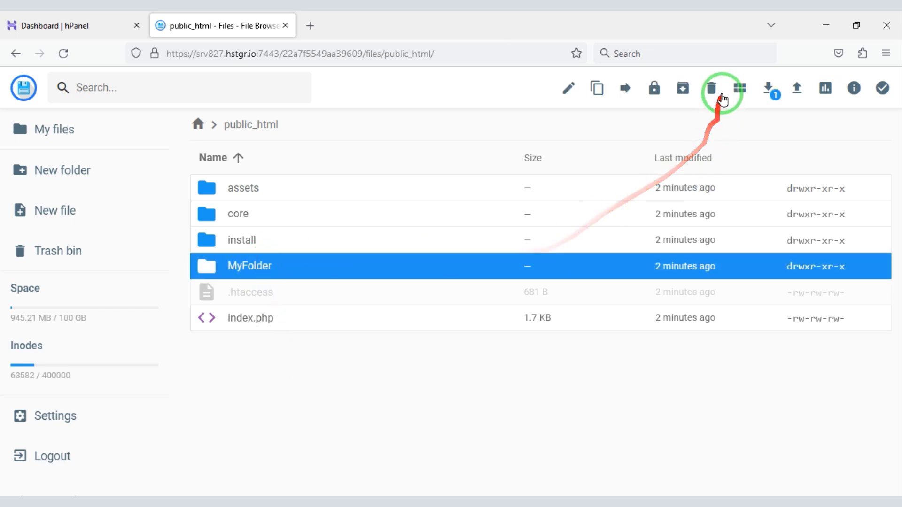
{"action": "left_click", "coordinate": [711, 87]}
{"action": "left_click", "coordinate": [562, 308]}
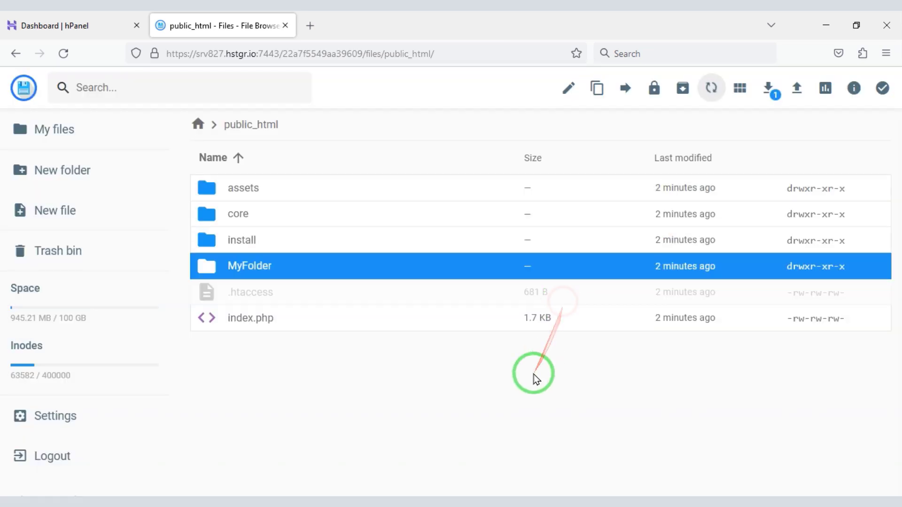
Load codetai.xyz in a new tab and go to its installer page.
{"action": "left_click", "coordinate": [307, 26]}
{"action": "type", "text": "cod"}
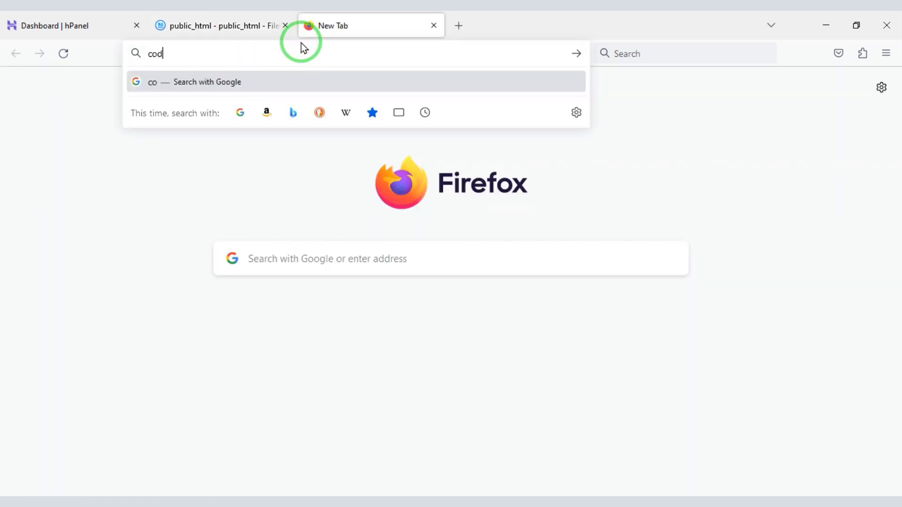
{"action": "type", "text": "etai.xyz"}
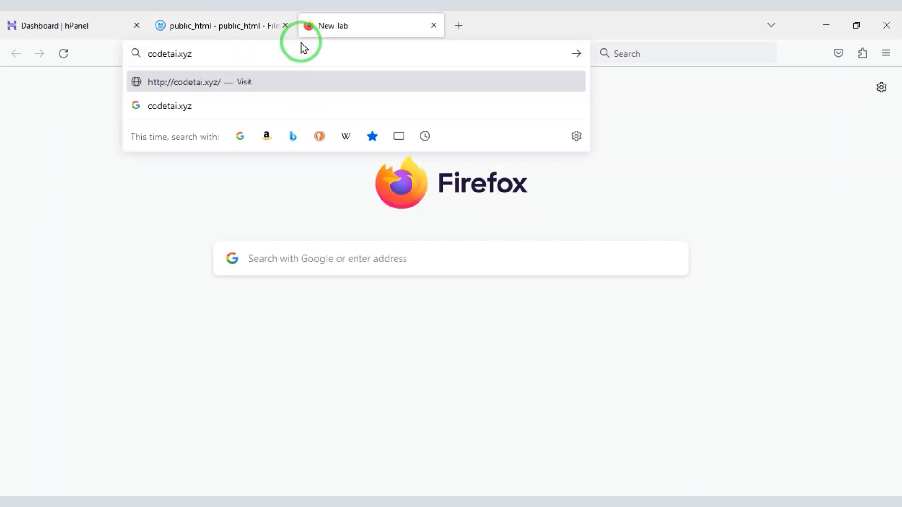
{"action": "key", "text": "Return"}
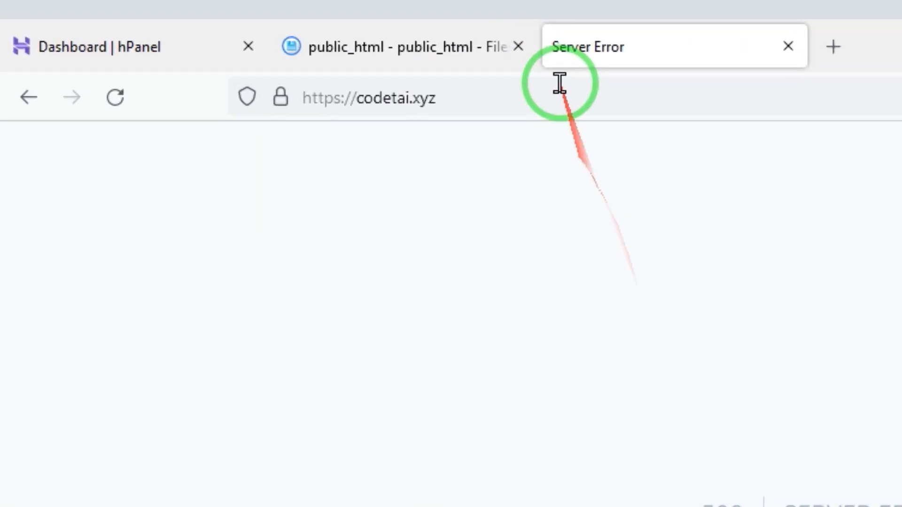
{"action": "left_click", "coordinate": [333, 53]}
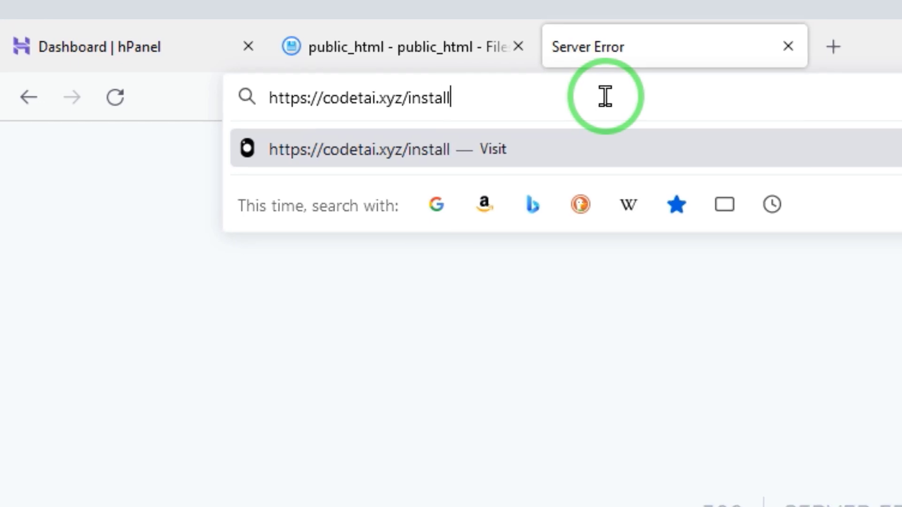
{"action": "key", "text": "Return"}
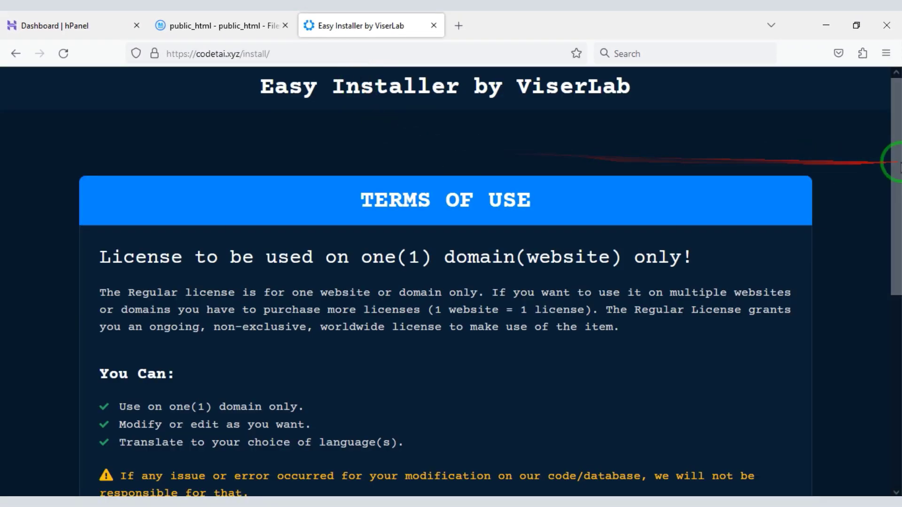
Advance the installer to the file permissions check, then open public_html/core in the file manager.
{"action": "left_click_drag", "start_coordinate": [897, 161], "coordinate": [896, 364]}
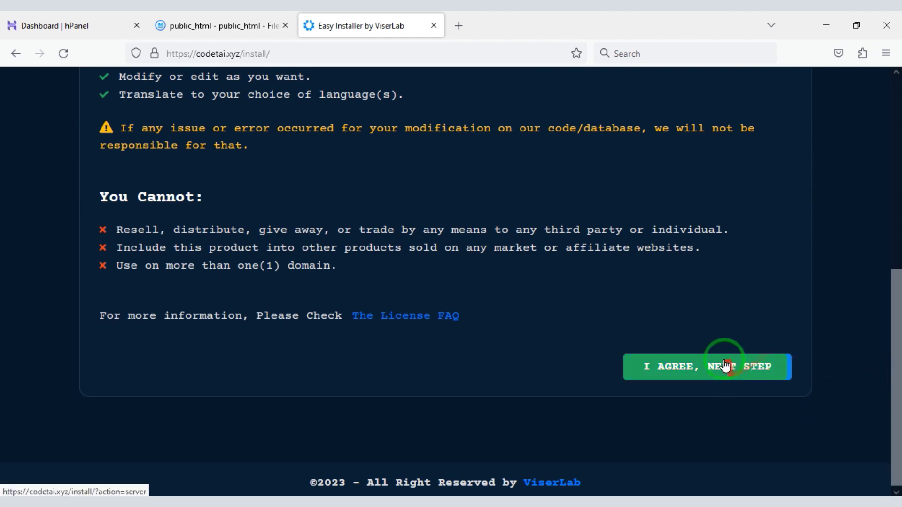
{"action": "left_click_drag", "start_coordinate": [894, 230], "coordinate": [894, 397]}
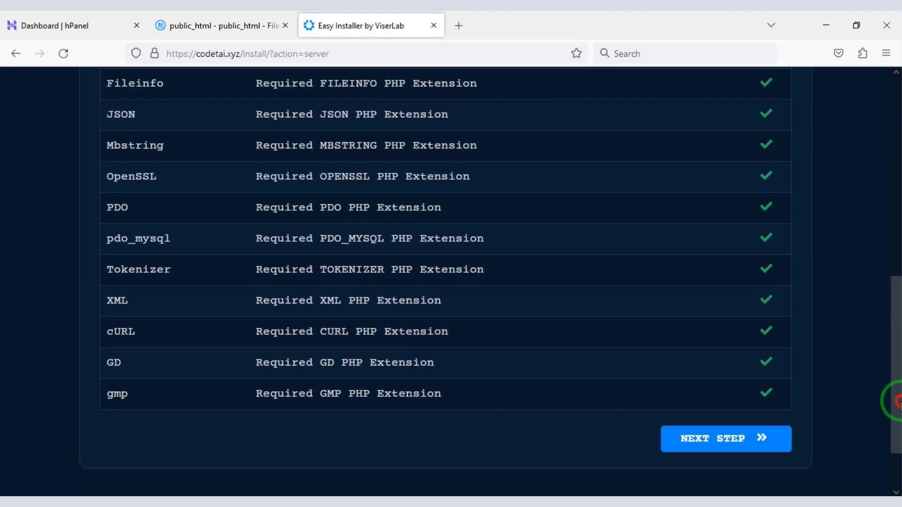
{"action": "left_click", "coordinate": [768, 410]}
{"action": "left_click_drag", "start_coordinate": [896, 199], "coordinate": [897, 311]}
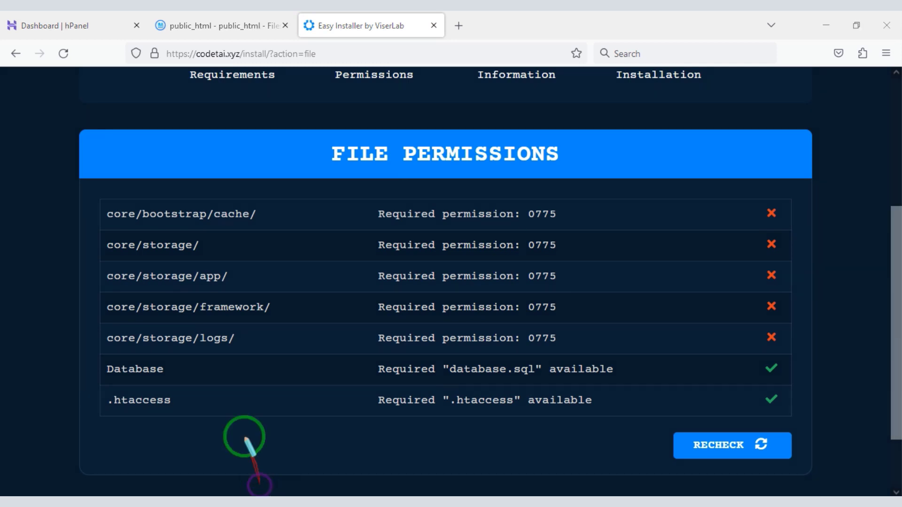
{"action": "left_click_drag", "start_coordinate": [81, 182], "coordinate": [803, 423]}
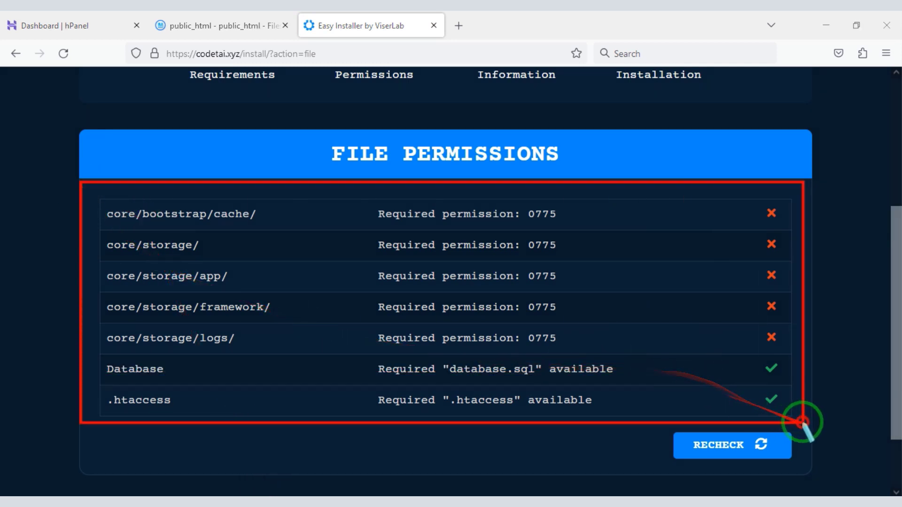
{"action": "left_click", "coordinate": [229, 33]}
{"action": "double_click", "coordinate": [278, 209]}
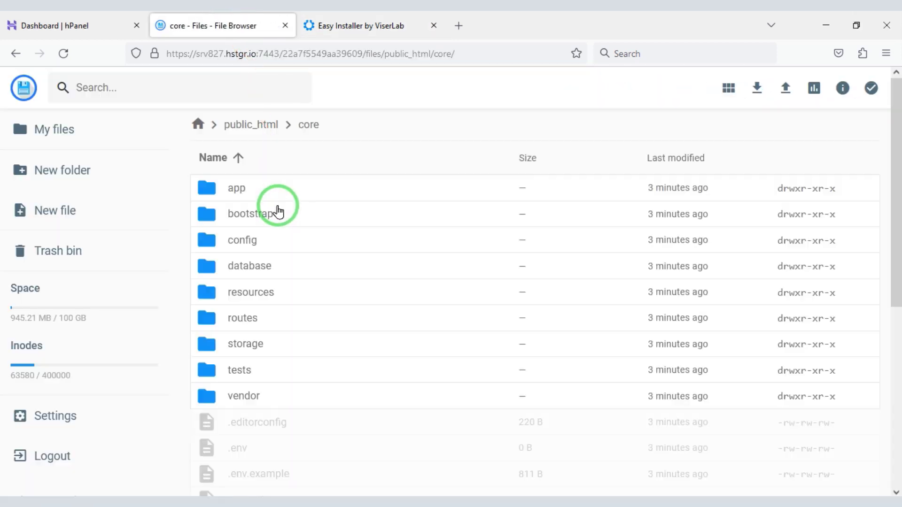
Make core/bootstrap/cache writable for group and others.
{"action": "double_click", "coordinate": [278, 209]}
{"action": "right_click", "coordinate": [278, 187]}
{"action": "left_click", "coordinate": [331, 314]}
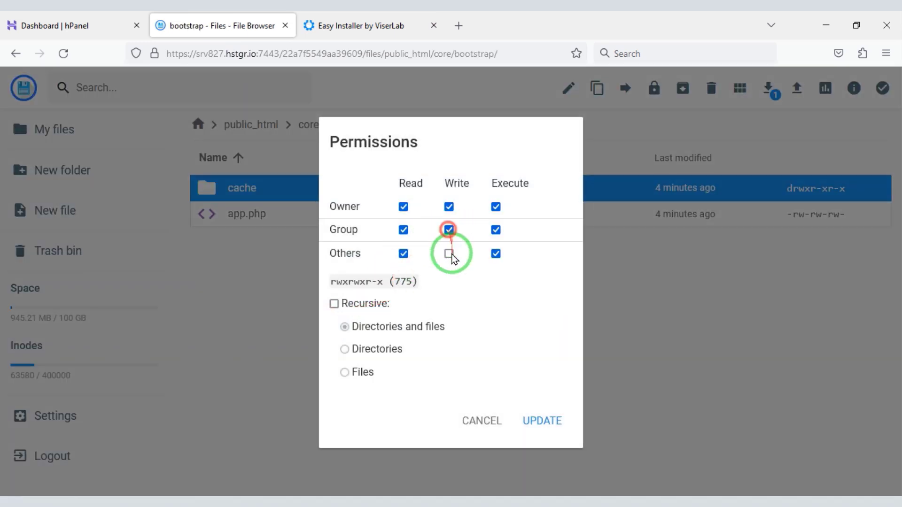
{"action": "left_click", "coordinate": [540, 445]}
Give the core/storage folder 777 permissions.
{"action": "left_click", "coordinate": [312, 125]}
{"action": "double_click", "coordinate": [261, 342]}
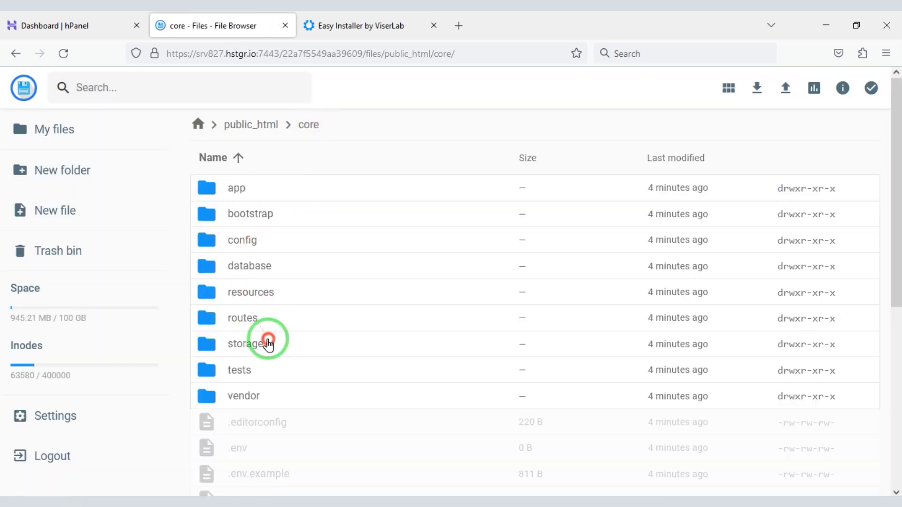
{"action": "left_click", "coordinate": [234, 136]}
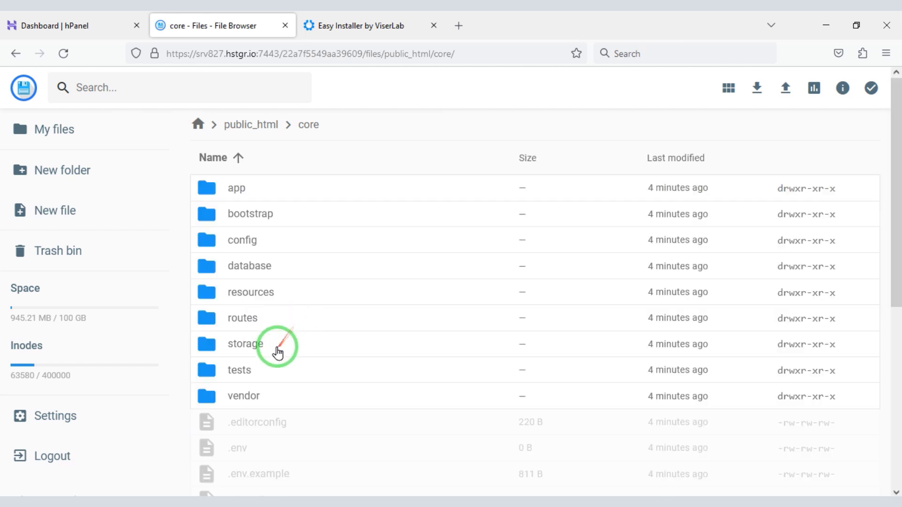
{"action": "right_click", "coordinate": [277, 346]}
{"action": "left_click", "coordinate": [321, 475]}
{"action": "left_click", "coordinate": [444, 230]}
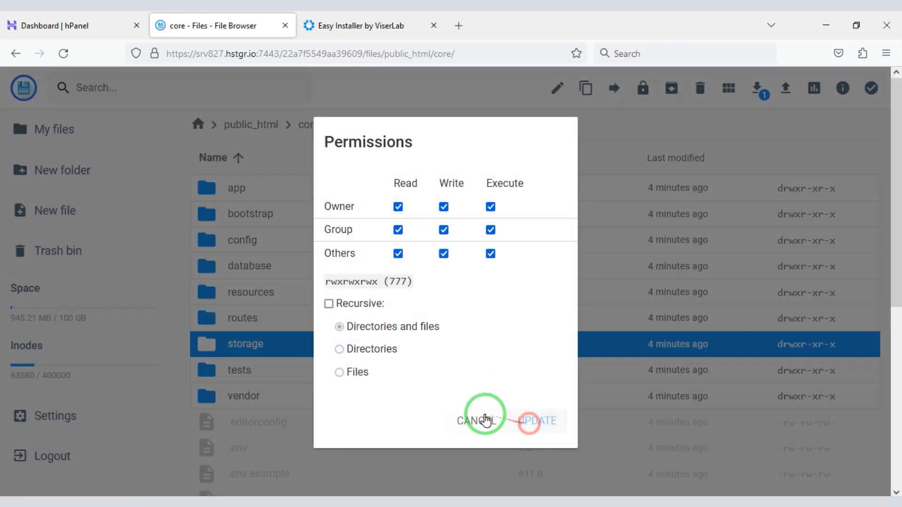
{"action": "left_click", "coordinate": [537, 420]}
Set 777 permissions on the storage app and framework subfolders and begin on logs.
{"action": "double_click", "coordinate": [302, 346]}
{"action": "right_click", "coordinate": [276, 184]}
{"action": "left_click", "coordinate": [329, 311]}
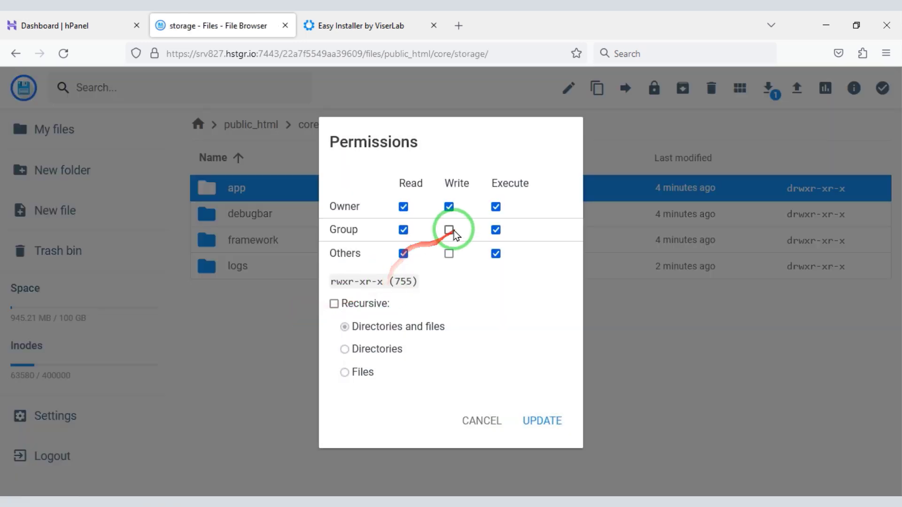
{"action": "left_click", "coordinate": [449, 254]}
{"action": "left_click", "coordinate": [535, 420]}
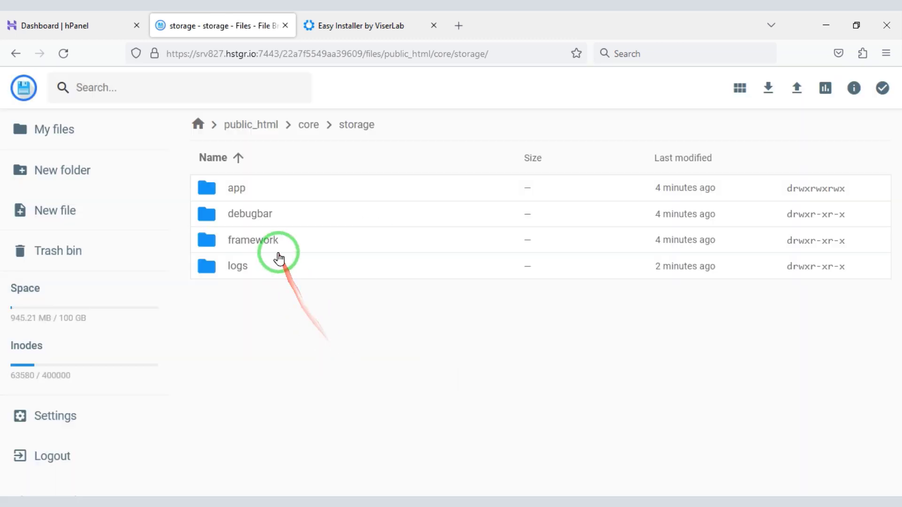
{"action": "right_click", "coordinate": [279, 256]}
{"action": "left_click", "coordinate": [301, 372]}
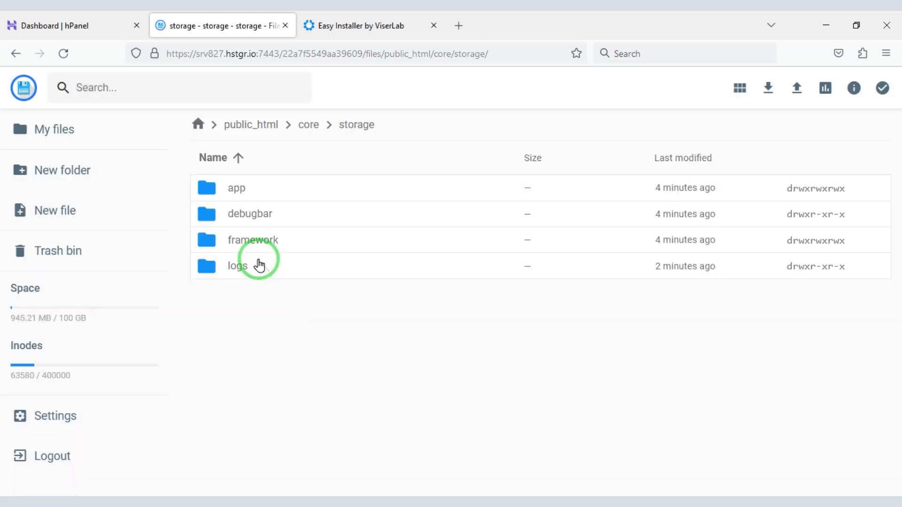
{"action": "right_click", "coordinate": [255, 263]}
{"action": "left_click", "coordinate": [324, 379]}
Finish 777 on logs, recheck the installer's permissions and continue to the information form.
{"action": "left_click", "coordinate": [449, 254]}
{"action": "left_click", "coordinate": [542, 421]}
{"action": "left_click", "coordinate": [407, 26]}
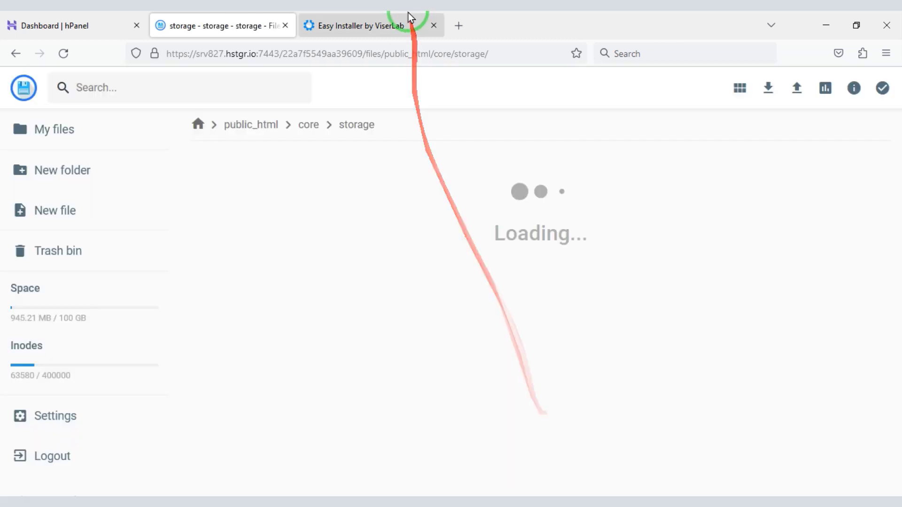
{"action": "left_click", "coordinate": [690, 443]}
{"action": "scroll", "coordinate": [610, 422], "scroll_direction": "down", "scroll_amount": 5}
{"action": "left_click", "coordinate": [686, 408]}
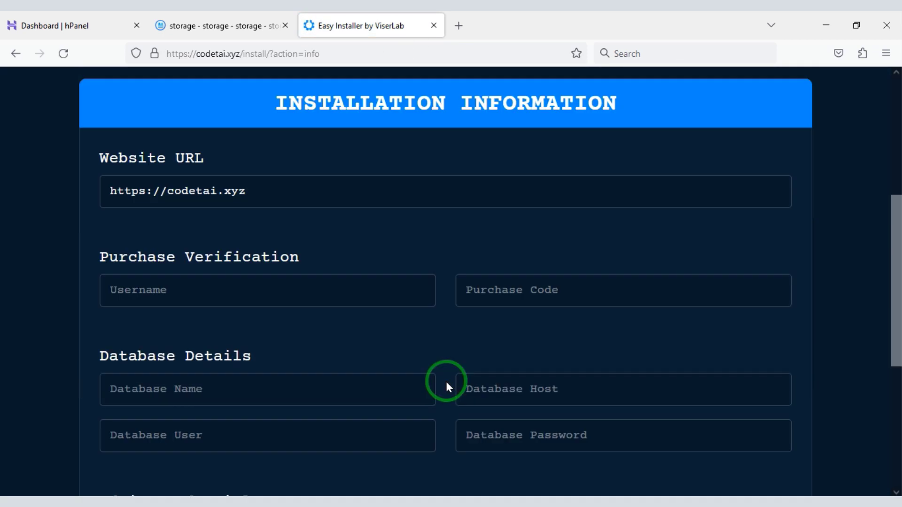
{"action": "scroll", "coordinate": [446, 382], "scroll_direction": "down", "scroll_amount": 3}
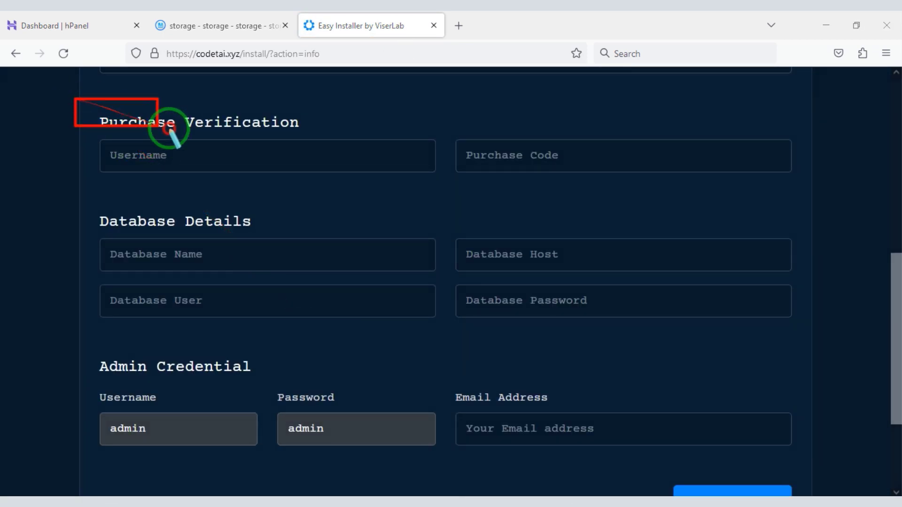
{"action": "left_click_drag", "start_coordinate": [168, 127], "coordinate": [806, 189]}
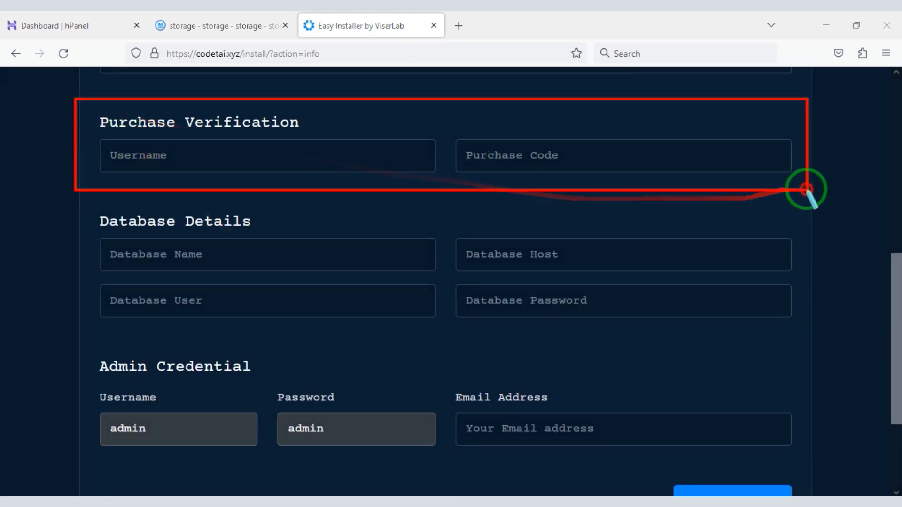
{"action": "left_click", "coordinate": [431, 251]}
Copy the licensee username from the license certificate PDF into the purchase verification username field.
{"action": "left_click", "coordinate": [86, 494]}
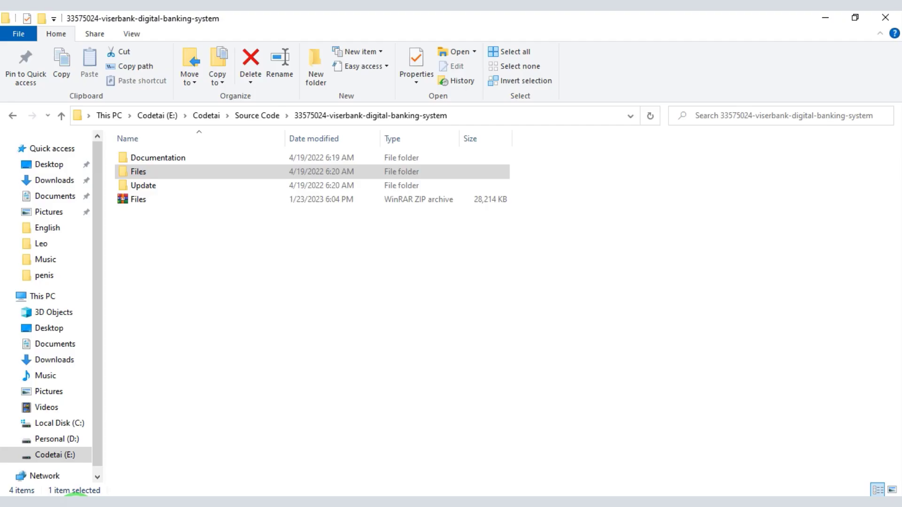
{"action": "left_click", "coordinate": [66, 119]}
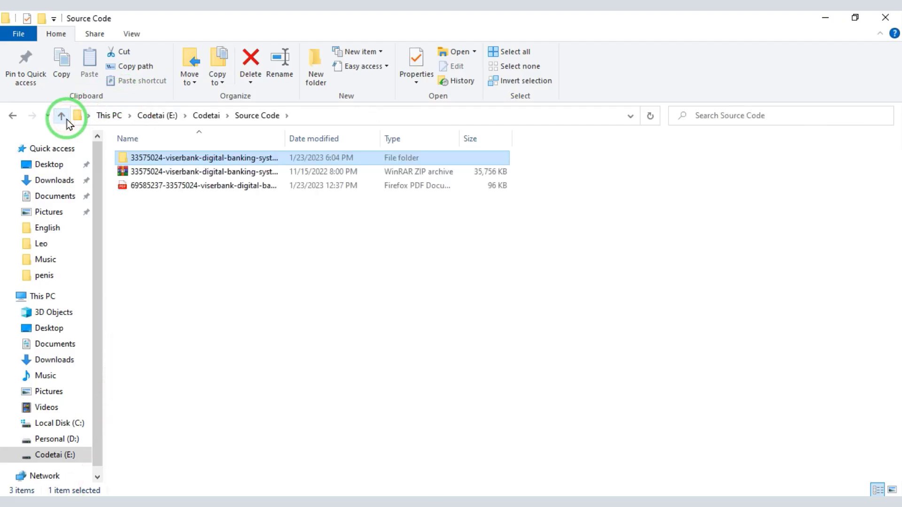
{"action": "double_click", "coordinate": [159, 185]}
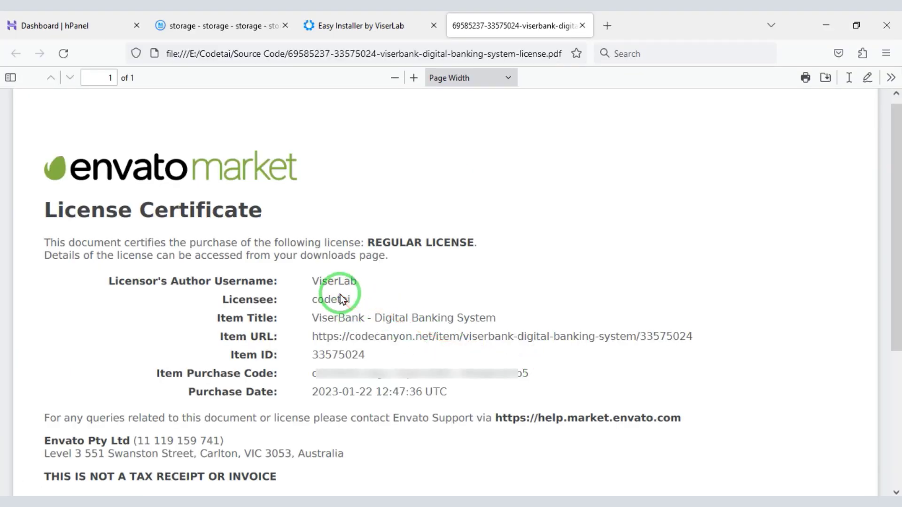
{"action": "right_click", "coordinate": [334, 303]}
{"action": "left_click", "coordinate": [350, 314]}
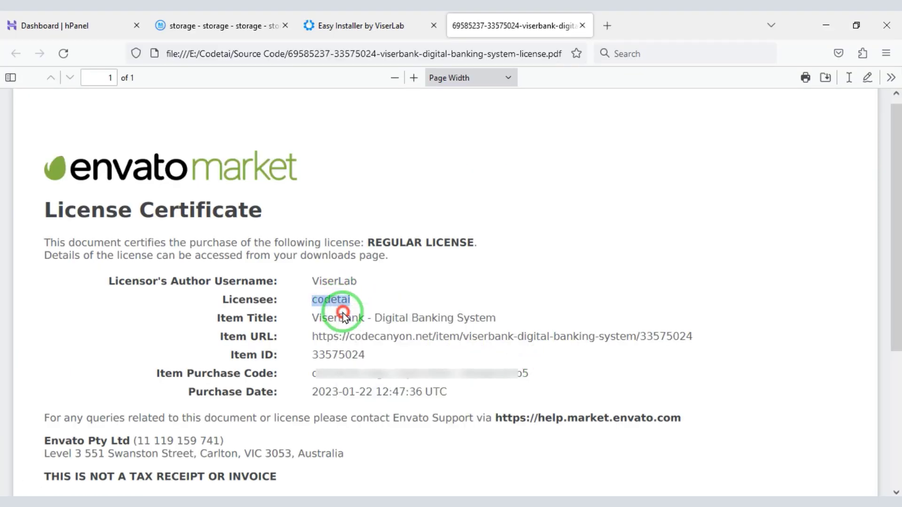
{"action": "left_click", "coordinate": [342, 21]}
{"action": "left_click", "coordinate": [227, 145]}
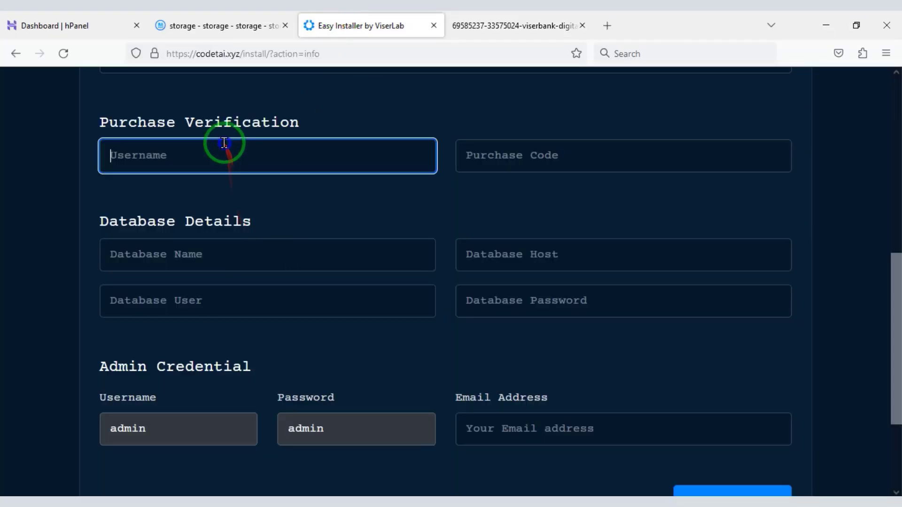
{"action": "right_click", "coordinate": [242, 146]}
{"action": "left_click", "coordinate": [249, 235]}
Copy the item purchase code from the license certificate into the Purchase Code field.
{"action": "left_click", "coordinate": [462, 21]}
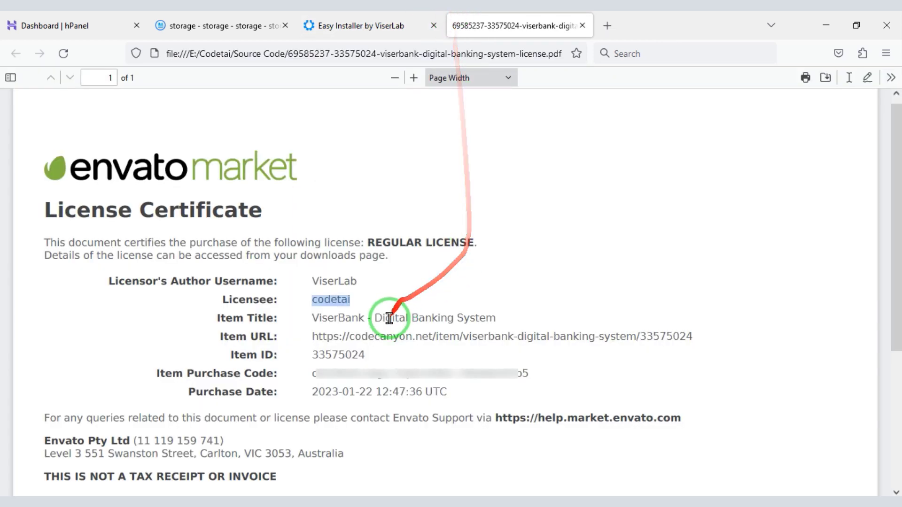
{"action": "triple_click", "coordinate": [395, 379]}
{"action": "right_click", "coordinate": [394, 373]}
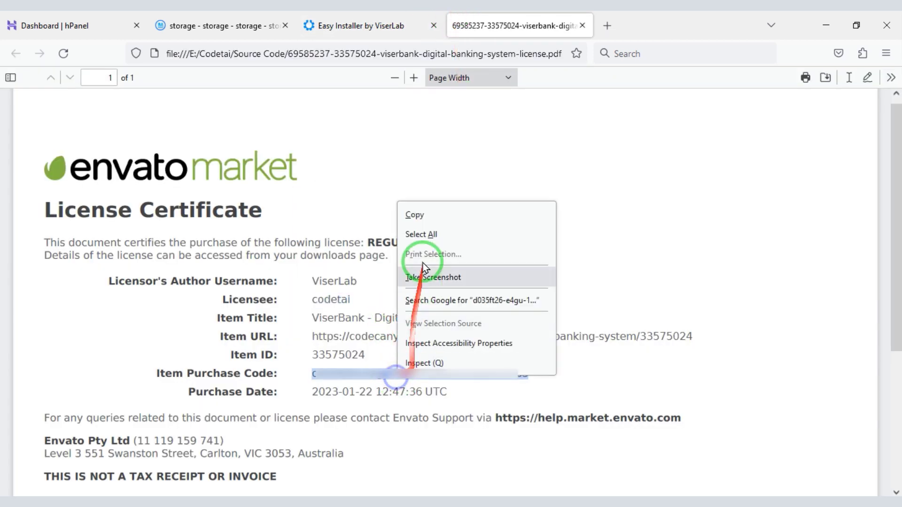
{"action": "left_click", "coordinate": [424, 223]}
{"action": "left_click", "coordinate": [369, 27]}
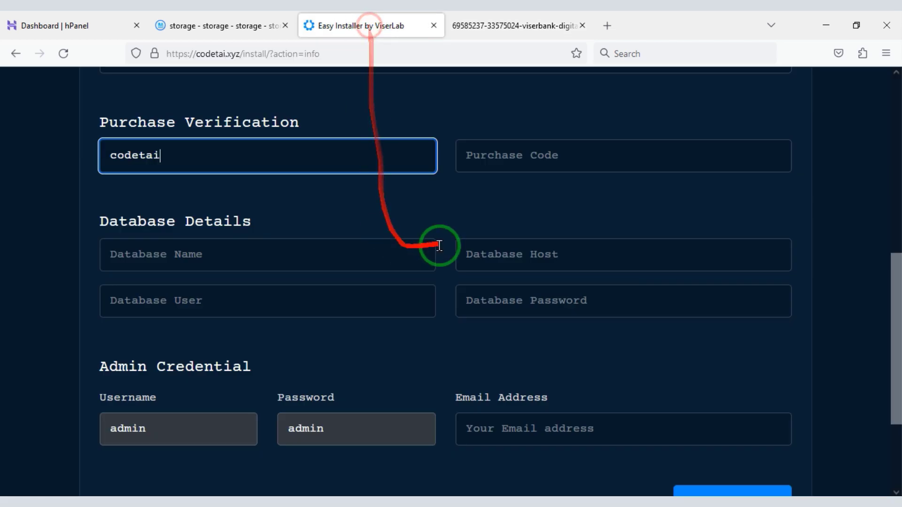
{"action": "right_click", "coordinate": [503, 156]}
{"action": "left_click", "coordinate": [547, 254]}
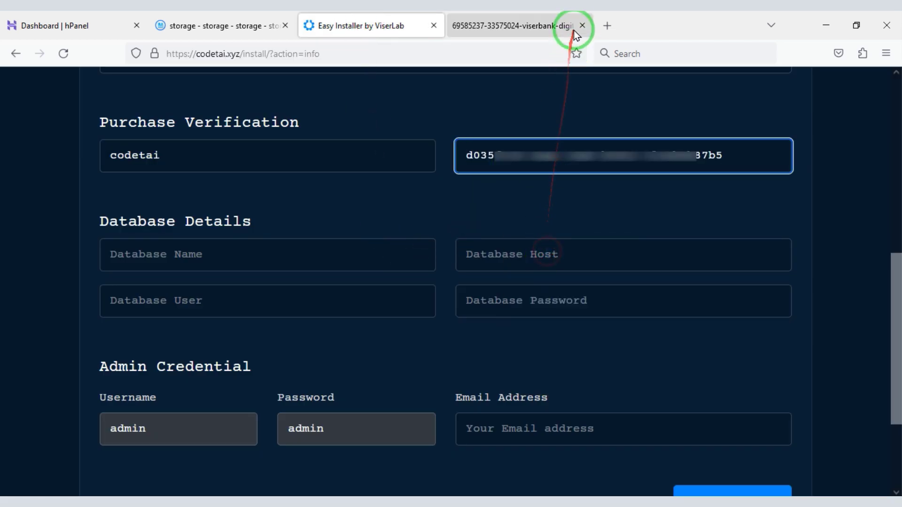
Close the license PDF tab and scroll the installer down to Database Details.
{"action": "left_click", "coordinate": [581, 26]}
{"action": "scroll", "coordinate": [820, 306], "scroll_direction": "down", "scroll_amount": 3}
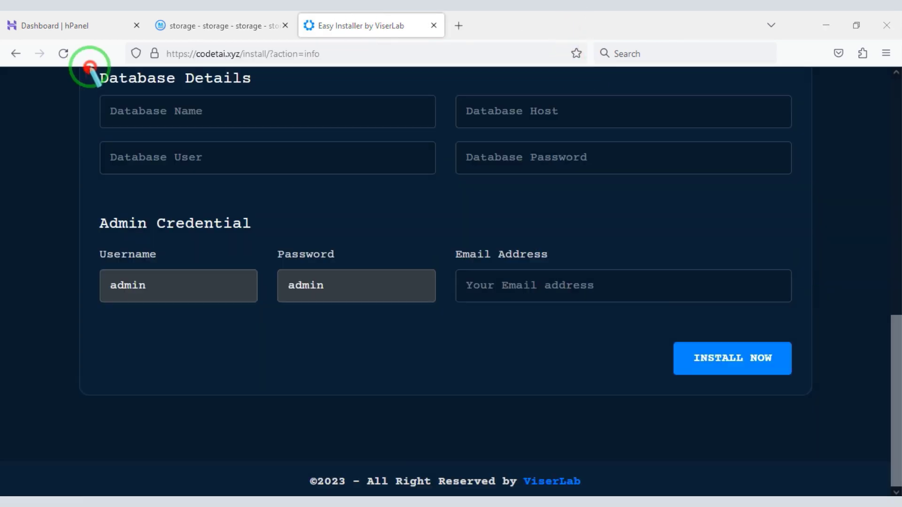
{"action": "left_click_drag", "start_coordinate": [88, 68], "coordinate": [801, 192]}
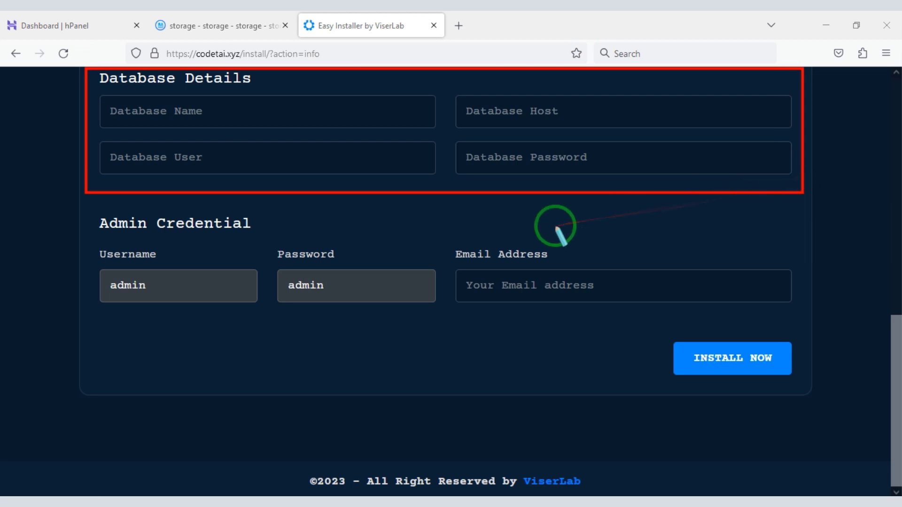
{"action": "key", "text": "Escape"}
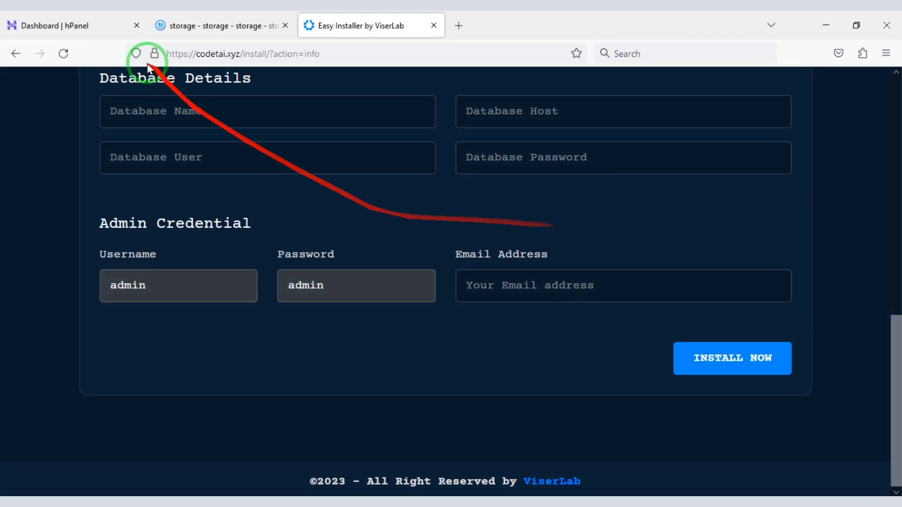
{"action": "left_click", "coordinate": [75, 26]}
Open the MySQL Databases page under hPanel's Databases section.
{"action": "scroll", "coordinate": [151, 316], "scroll_direction": "down", "scroll_amount": 4}
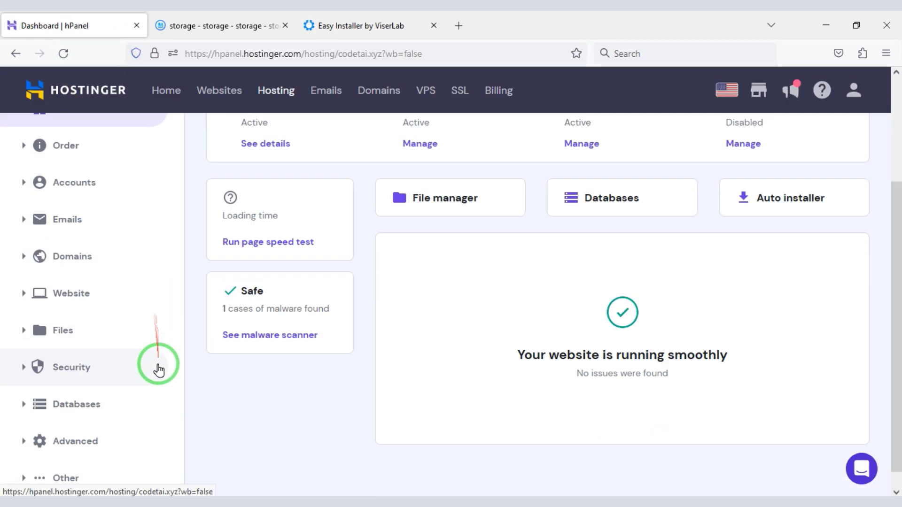
{"action": "left_click", "coordinate": [134, 387]}
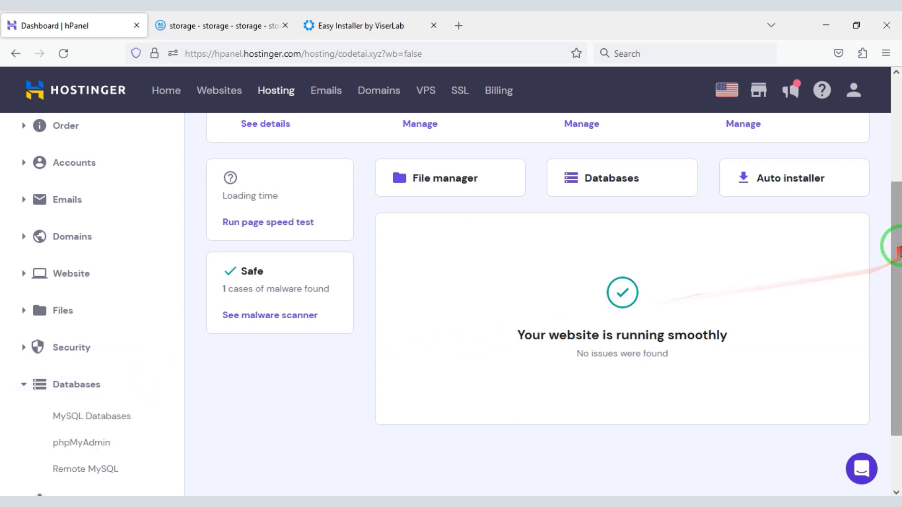
{"action": "scroll", "coordinate": [871, 336], "scroll_direction": "down", "scroll_amount": 2}
{"action": "left_click", "coordinate": [129, 341]}
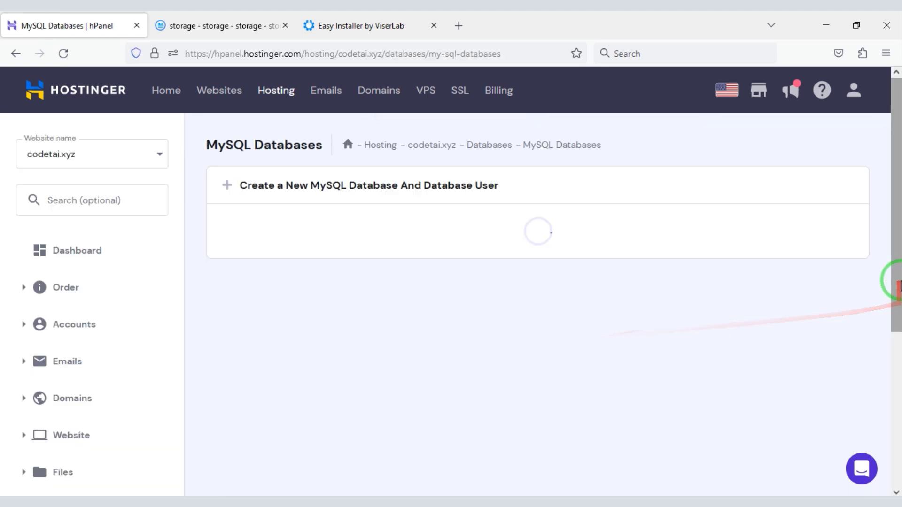
Enter database codetai and user usercodetai, then generate and copy a random password.
{"action": "mouse_move", "coordinate": [246, 216]}
{"action": "left_mouse_down"}
{"action": "mouse_move", "coordinate": [865, 338]}
{"action": "mouse_move", "coordinate": [881, 375]}
{"action": "left_mouse_up"}
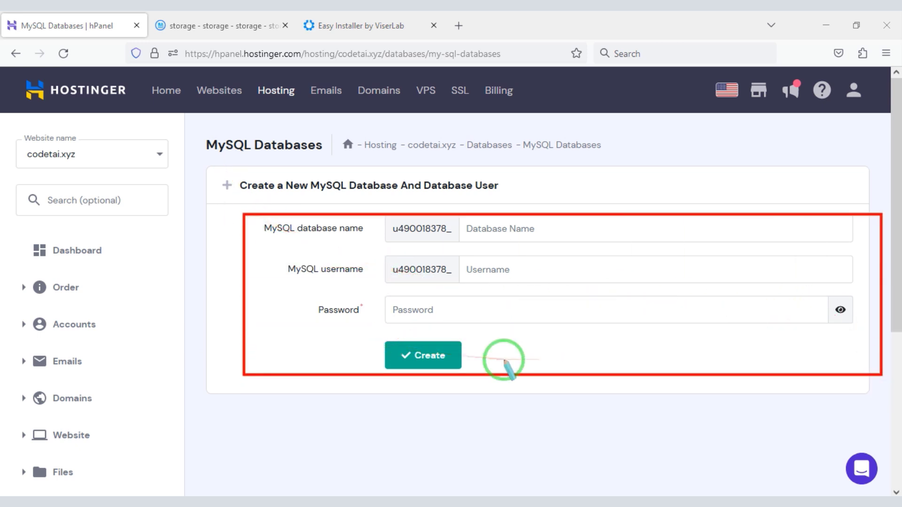
{"action": "left_click", "coordinate": [504, 353]}
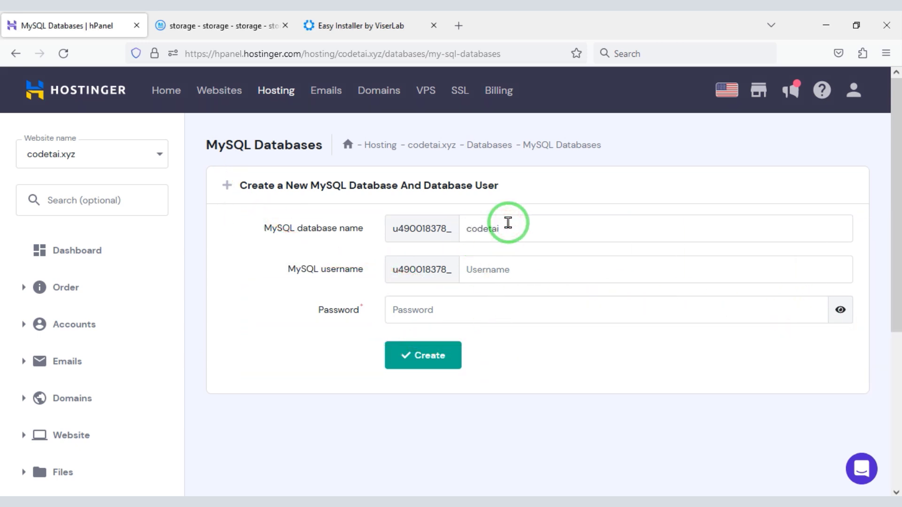
{"action": "left_click", "coordinate": [520, 273]}
{"action": "type", "text": "i"}
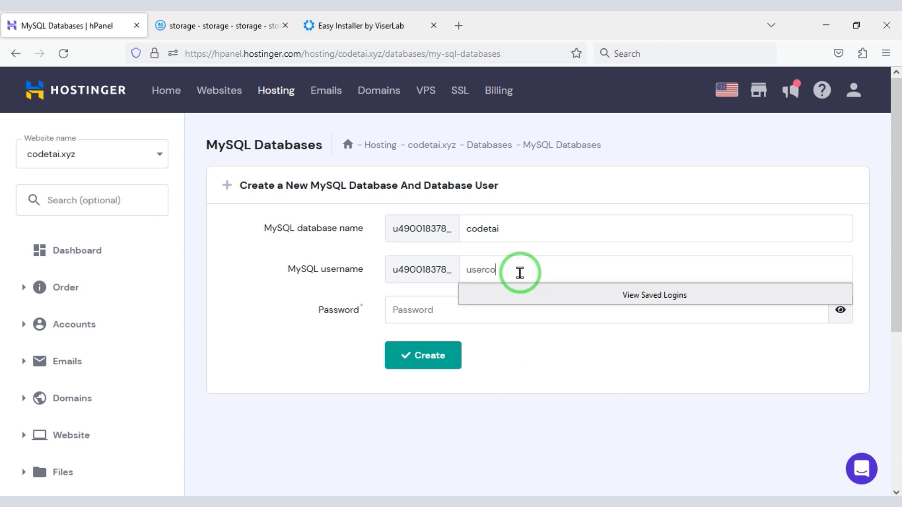
{"action": "left_click", "coordinate": [409, 319]}
{"action": "left_click", "coordinate": [810, 309]}
{"action": "left_click_drag", "start_coordinate": [452, 310], "coordinate": [368, 314]}
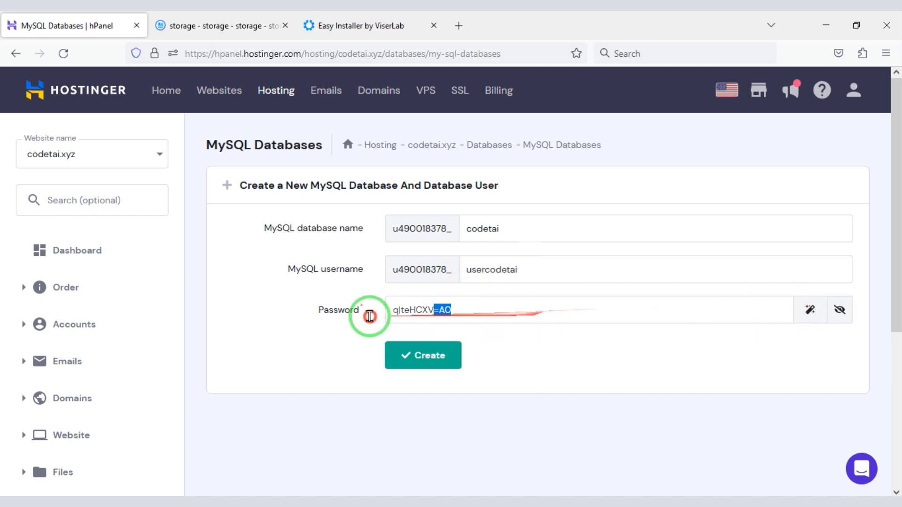
{"action": "right_click", "coordinate": [418, 308]}
{"action": "left_click", "coordinate": [457, 127]}
Paste the password into the installer's Database Password field and create the database.
{"action": "left_click", "coordinate": [340, 17]}
{"action": "right_click", "coordinate": [501, 166]}
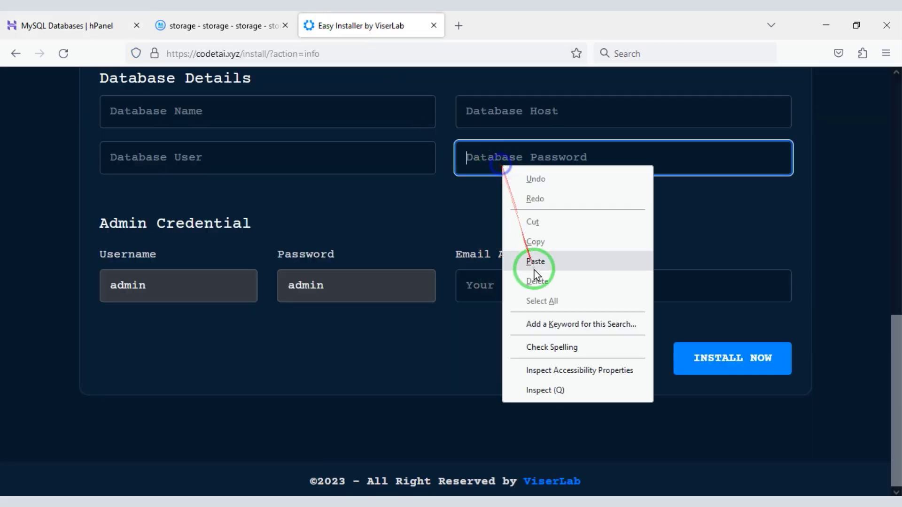
{"action": "left_click", "coordinate": [534, 262]}
{"action": "left_click", "coordinate": [73, 21]}
{"action": "left_click", "coordinate": [429, 356]}
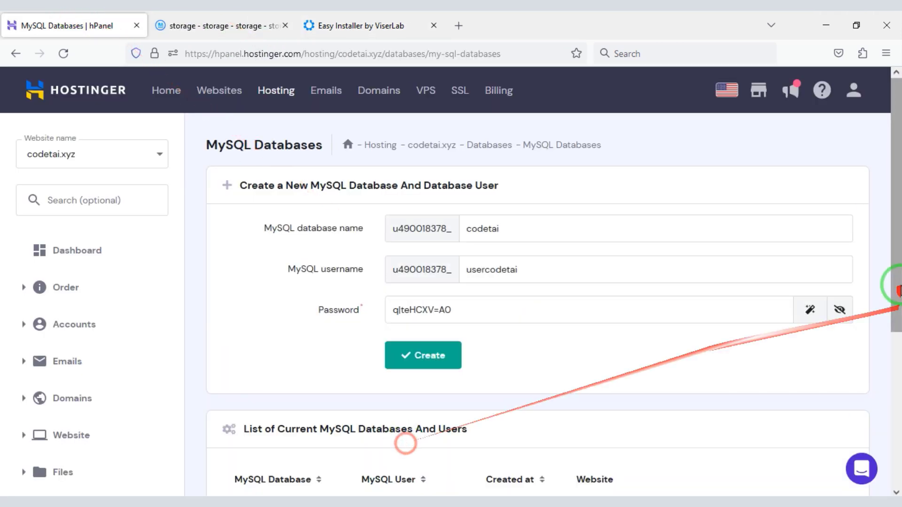
Copy the new database's name from hPanel's database list.
{"action": "left_click_drag", "start_coordinate": [896, 282], "coordinate": [887, 379]}
{"action": "mouse_move", "coordinate": [268, 398]}
{"action": "left_mouse_down"}
{"action": "mouse_move", "coordinate": [770, 417]}
{"action": "mouse_move", "coordinate": [886, 388]}
{"action": "mouse_move", "coordinate": [855, 403]}
{"action": "left_mouse_up"}
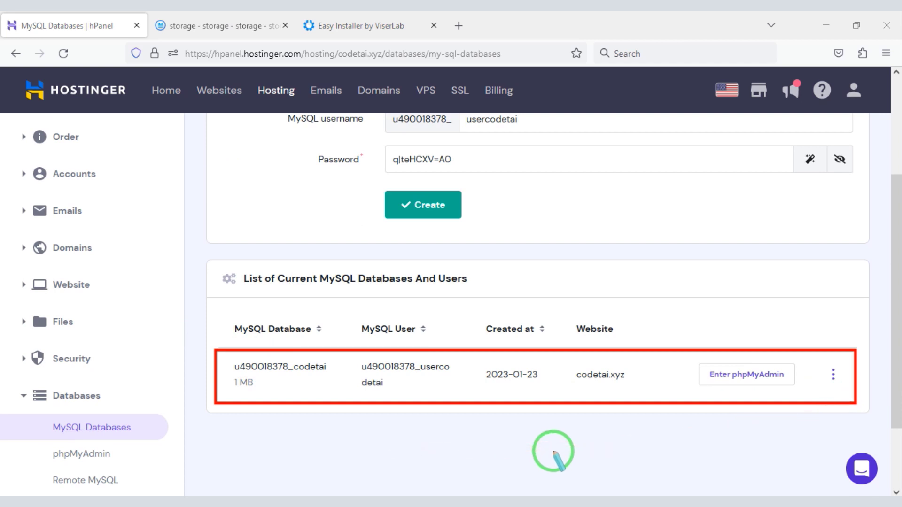
{"action": "left_click", "coordinate": [553, 448]}
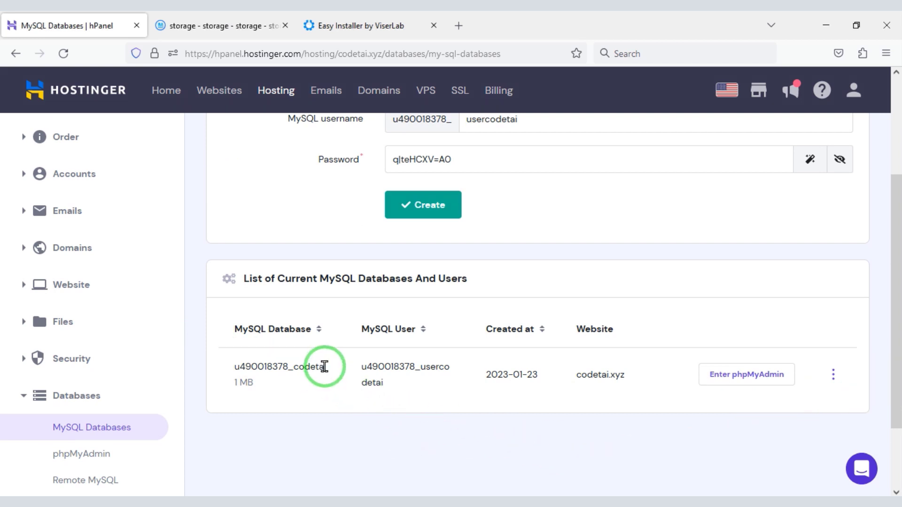
{"action": "left_click_drag", "start_coordinate": [324, 366], "coordinate": [198, 360]}
{"action": "right_click", "coordinate": [245, 362]}
{"action": "left_click", "coordinate": [273, 200]}
Paste the copied database name into the installer's Database Name field.
{"action": "left_click", "coordinate": [324, 28]}
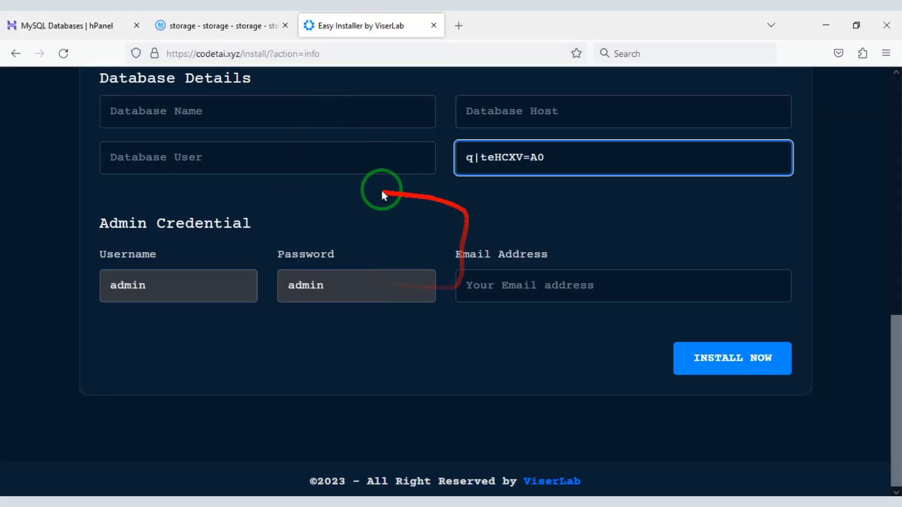
{"action": "left_click", "coordinate": [249, 110]}
{"action": "key", "text": "ctrl+v"}
Copy the new MySQL user name from hPanel and paste it into Database User.
{"action": "left_click", "coordinate": [66, 26]}
{"action": "left_click_drag", "start_coordinate": [404, 381], "coordinate": [339, 371]}
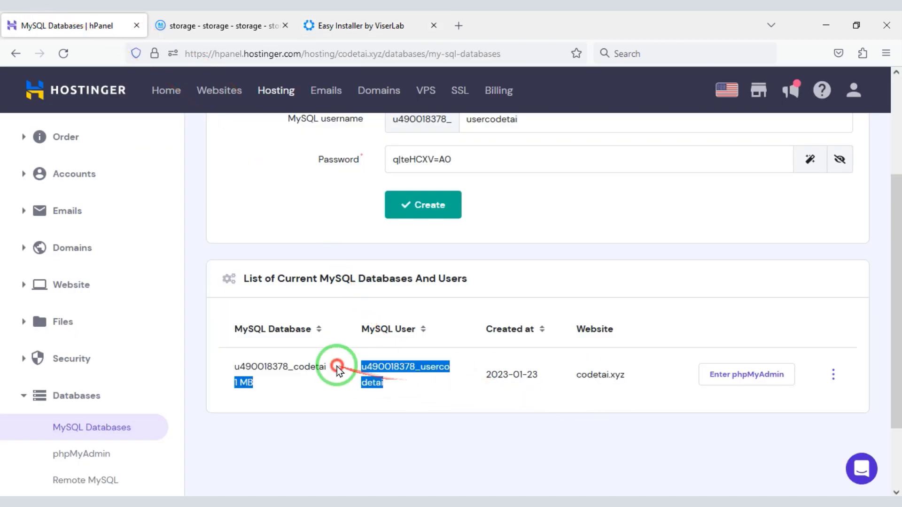
{"action": "right_click", "coordinate": [369, 367]}
{"action": "left_click", "coordinate": [382, 203]}
{"action": "left_click", "coordinate": [324, 26]}
{"action": "left_click", "coordinate": [516, 117]}
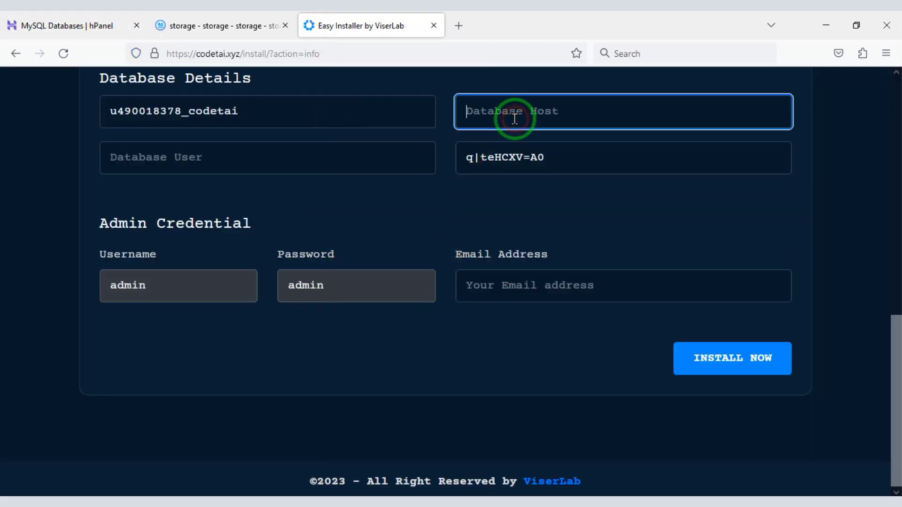
{"action": "left_click", "coordinate": [296, 168]}
{"action": "key", "text": "ctrl+v"}
Set Database Host to localhost, enter the admin e-mail address, and proceed to installation.
{"action": "left_click", "coordinate": [537, 109]}
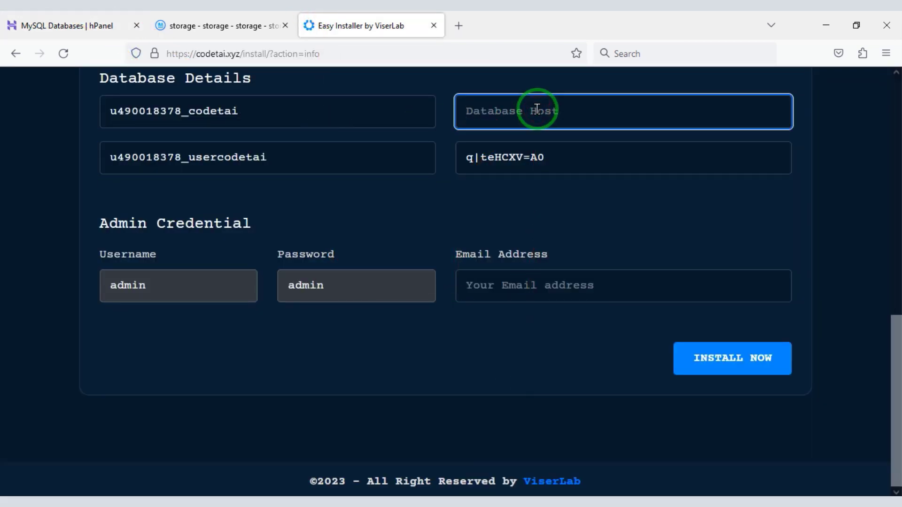
{"action": "type", "text": "lo"}
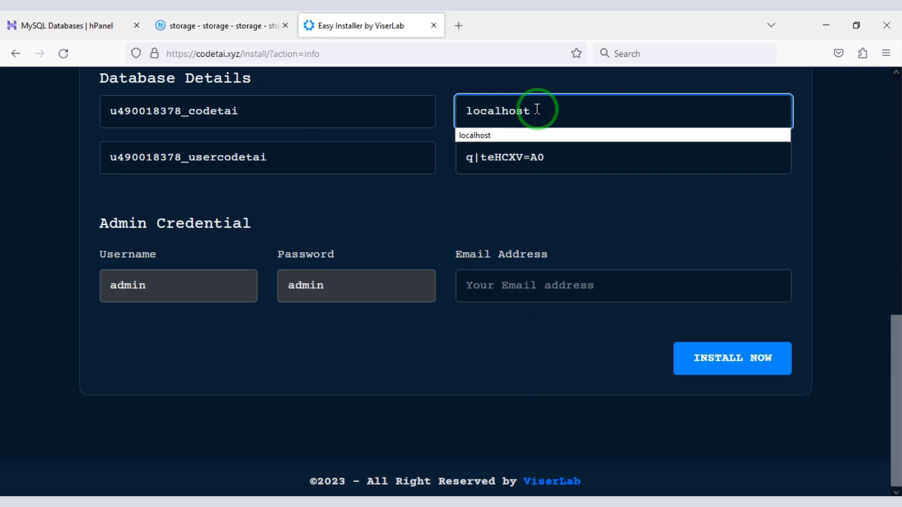
{"action": "type", "text": "calhost"}
{"action": "left_click", "coordinate": [495, 301]}
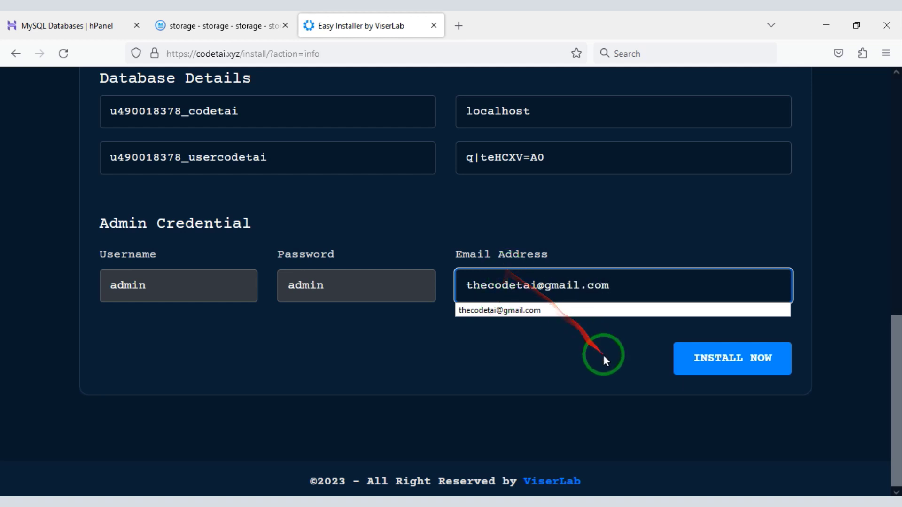
{"action": "key", "text": "Escape"}
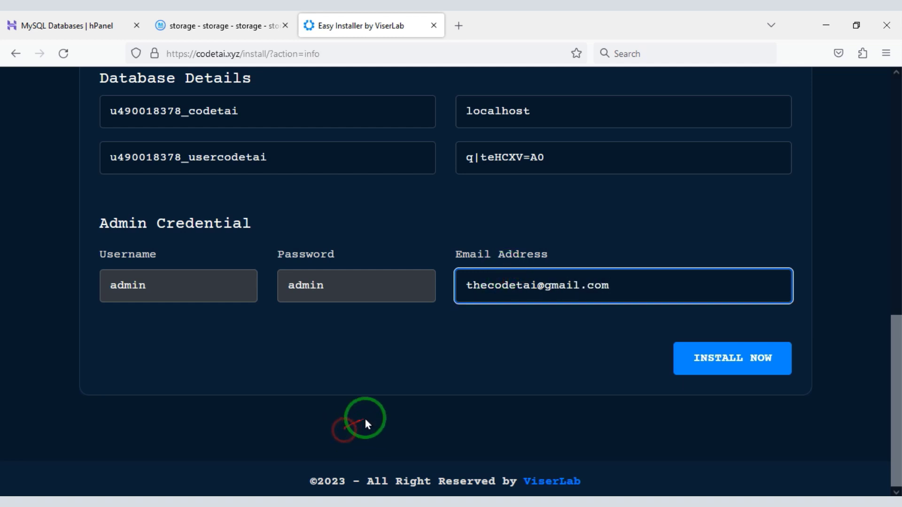
{"action": "left_click", "coordinate": [769, 369]}
Open the newly installed ViserBank website, dismiss its cookie notice, then open public_html in the file browser.
{"action": "left_click_drag", "start_coordinate": [892, 272], "coordinate": [898, 450]}
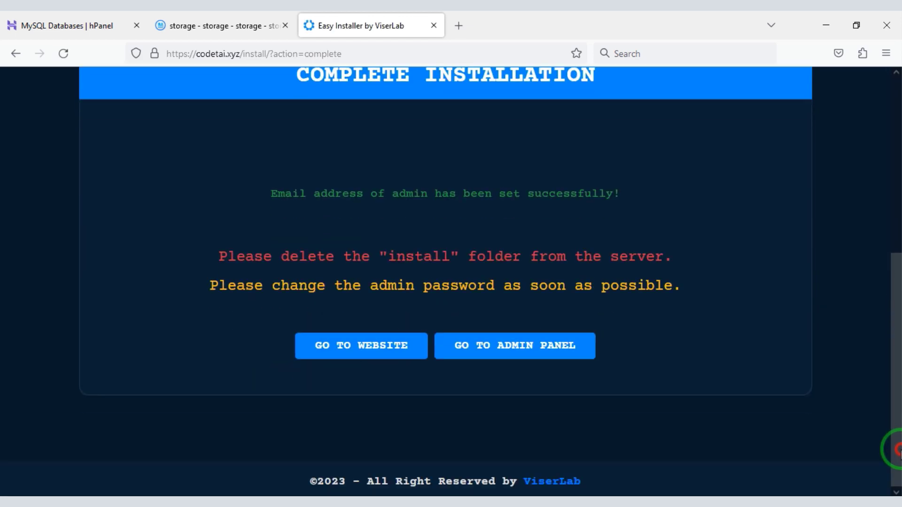
{"action": "left_click", "coordinate": [361, 345]}
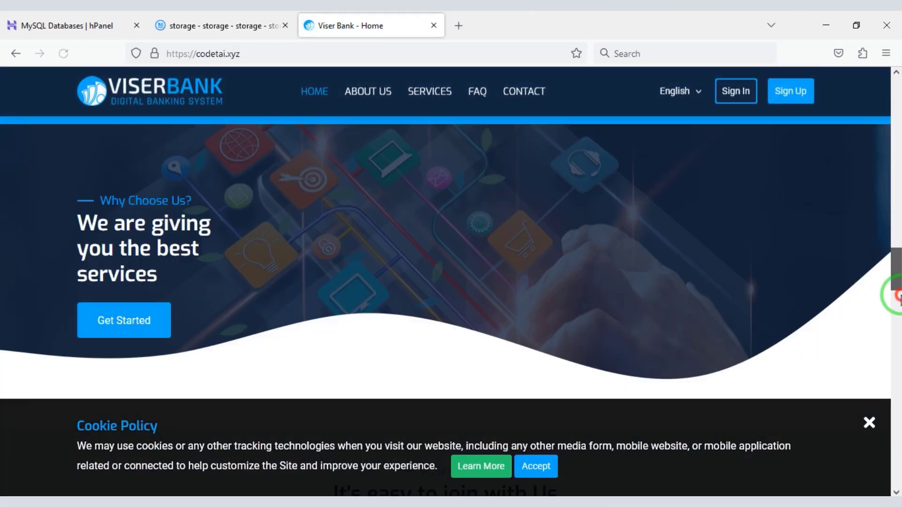
{"action": "left_click_drag", "start_coordinate": [898, 295], "coordinate": [887, 80]}
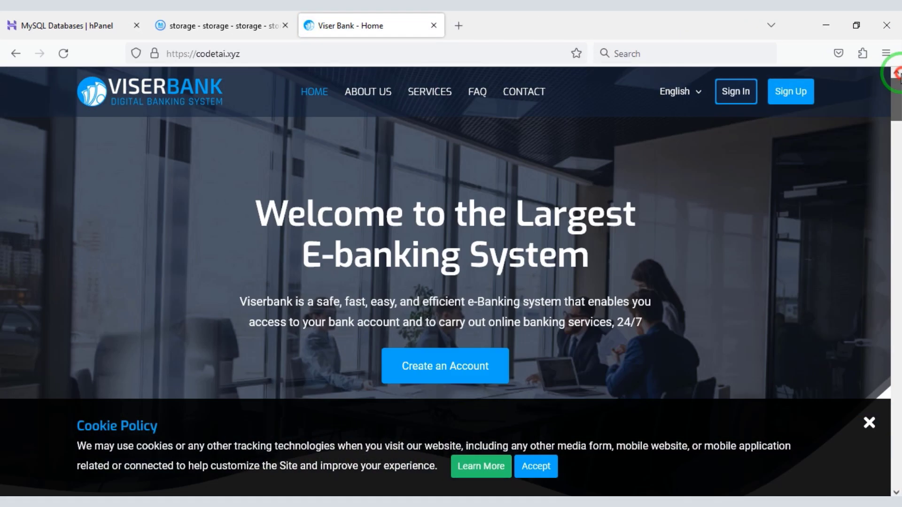
{"action": "left_click", "coordinate": [492, 472]}
{"action": "left_click", "coordinate": [217, 25]}
{"action": "left_click", "coordinate": [246, 126]}
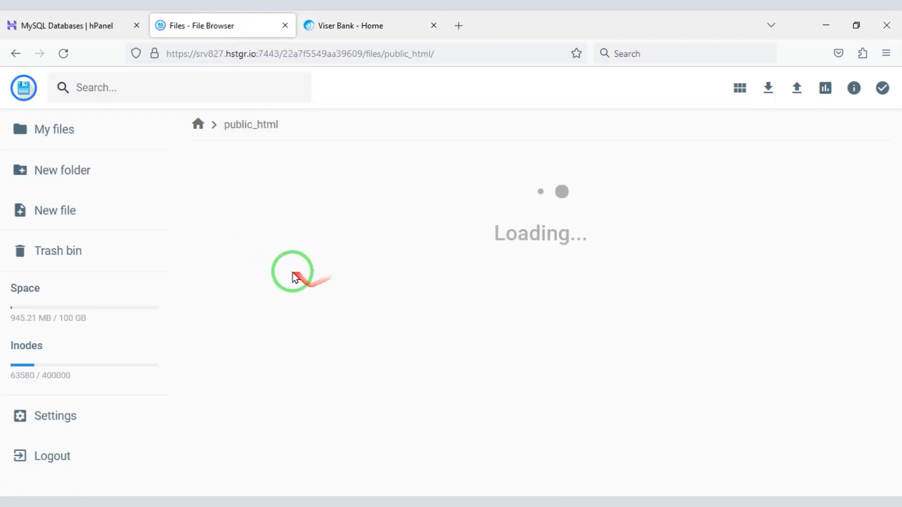
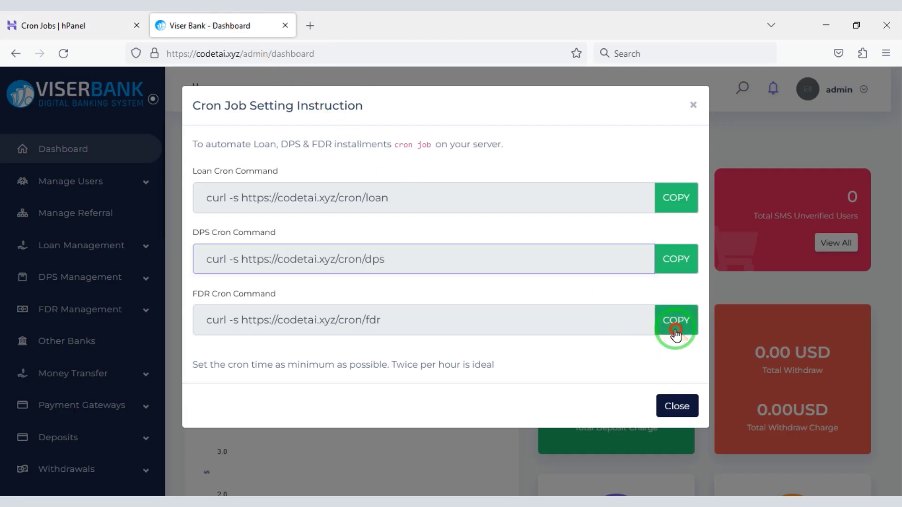
{"action": "left_click", "coordinate": [61, 25]}
{"action": "scroll", "coordinate": [493, 235], "scroll_direction": "up", "scroll_amount": 8}
{"action": "right_click", "coordinate": [475, 230]}
{"action": "left_click", "coordinate": [519, 325]}
Schedule the cron job every 5 minutes, save it, and return to the Viser Bank dashboard.
{"action": "left_click", "coordinate": [503, 288]}
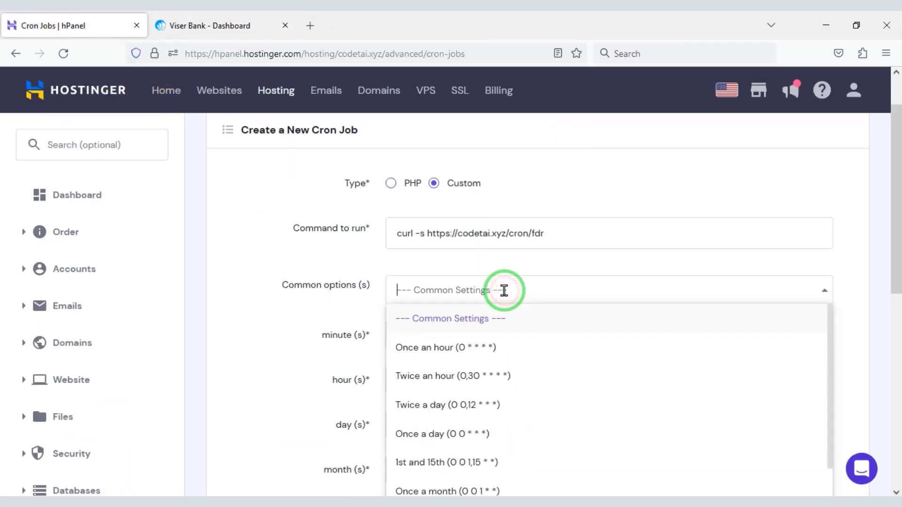
{"action": "left_click", "coordinate": [485, 343]}
{"action": "left_click_drag", "start_coordinate": [895, 242], "coordinate": [895, 345]}
{"action": "left_click", "coordinate": [423, 188]}
{"action": "left_click", "coordinate": [451, 308]}
{"action": "left_click", "coordinate": [444, 410]}
{"action": "left_click_drag", "start_coordinate": [896, 291], "coordinate": [897, 42]}
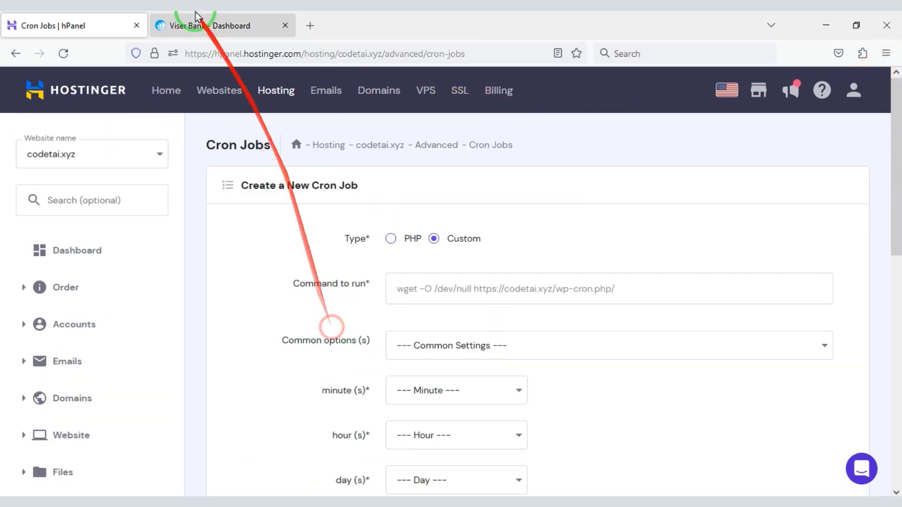
{"action": "left_click", "coordinate": [195, 25]}
{"action": "left_click", "coordinate": [696, 105]}
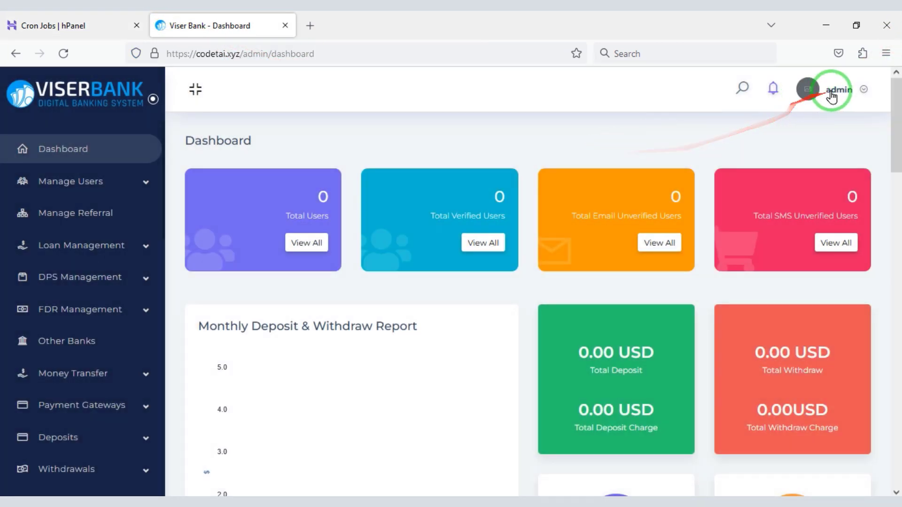
Enter the current, new and confirmation admin passwords, save, and go back to the dashboard.
{"action": "left_click", "coordinate": [829, 90]}
{"action": "left_click", "coordinate": [822, 141]}
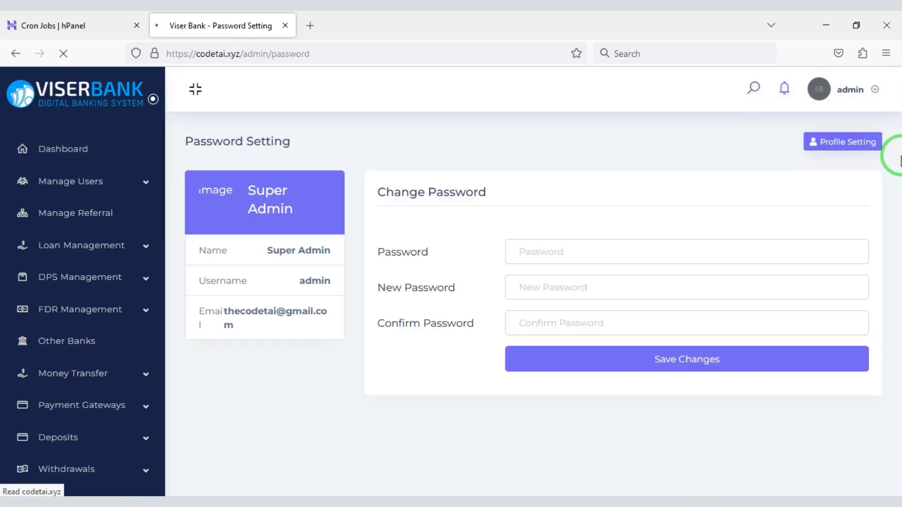
{"action": "left_click", "coordinate": [630, 256]}
{"action": "type", "text": "a"}
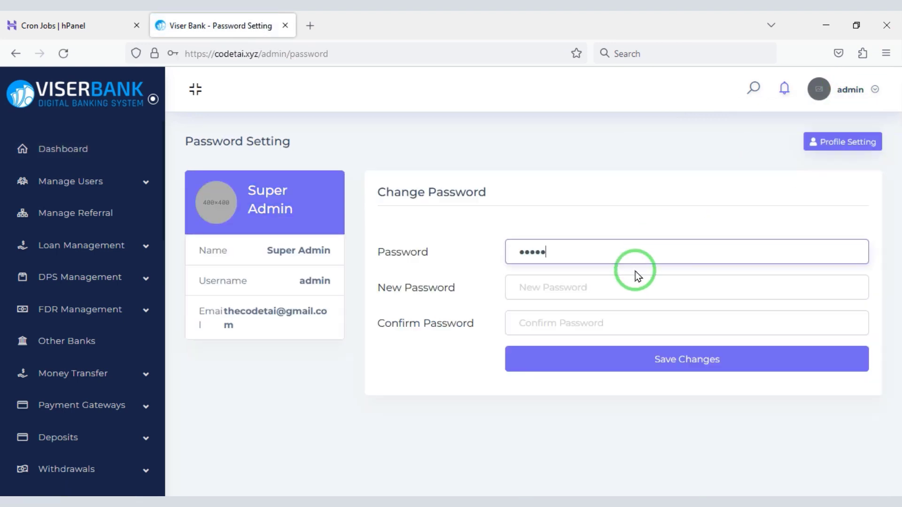
{"action": "left_click", "coordinate": [630, 282]}
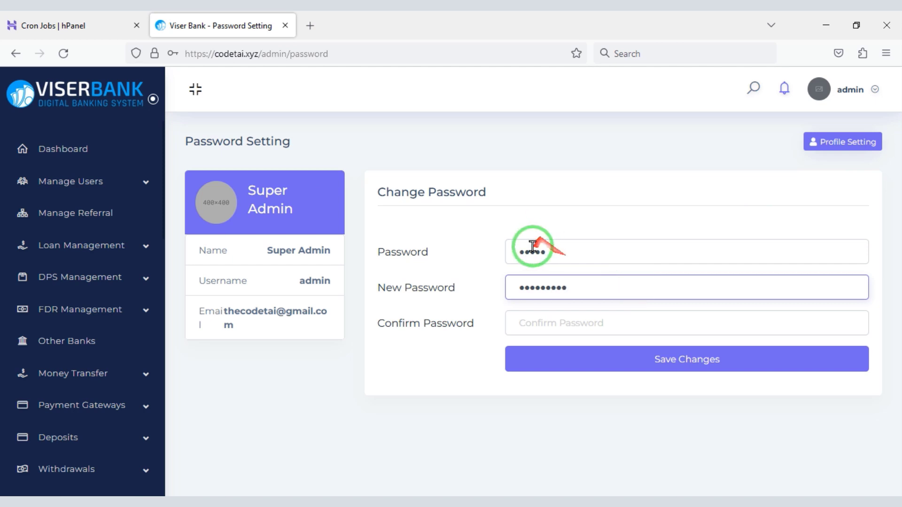
{"action": "left_click", "coordinate": [549, 315]}
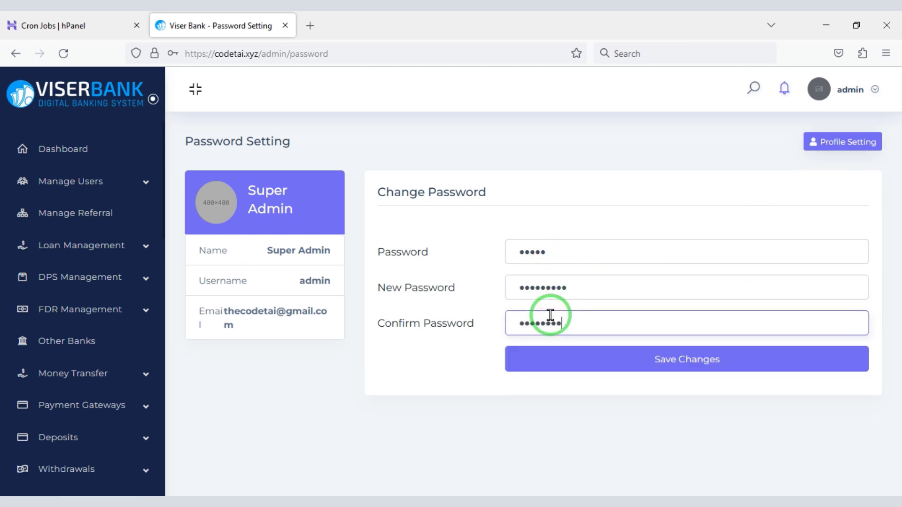
{"action": "left_click", "coordinate": [546, 365]}
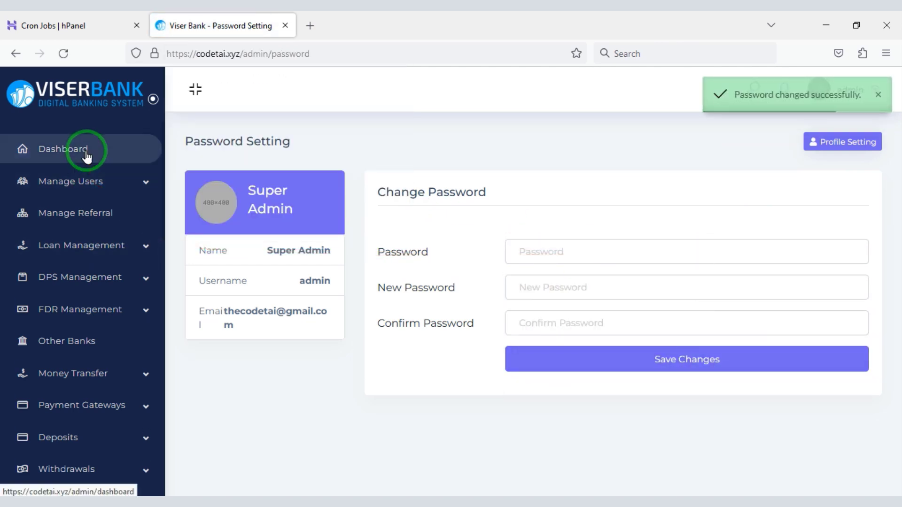
{"action": "left_click", "coordinate": [87, 157]}
{"action": "left_click", "coordinate": [687, 111]}
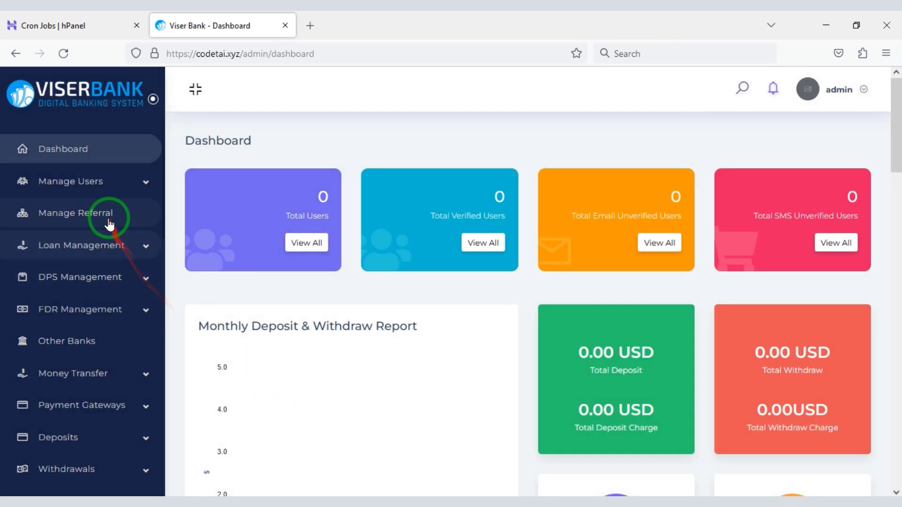
Generate 5 referral levels with commissions of 15%, 12%, 9%, 6% and 3%, and submit them.
{"action": "left_click", "coordinate": [109, 218]}
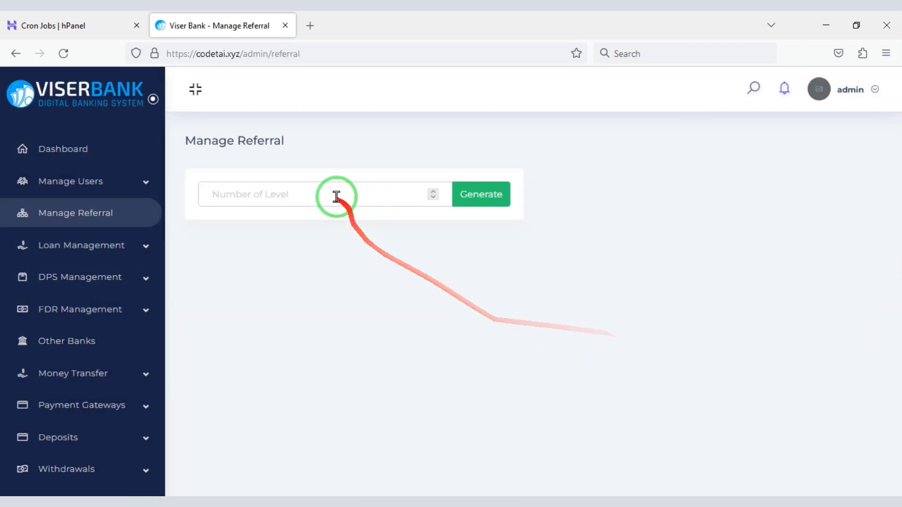
{"action": "left_click", "coordinate": [482, 196]}
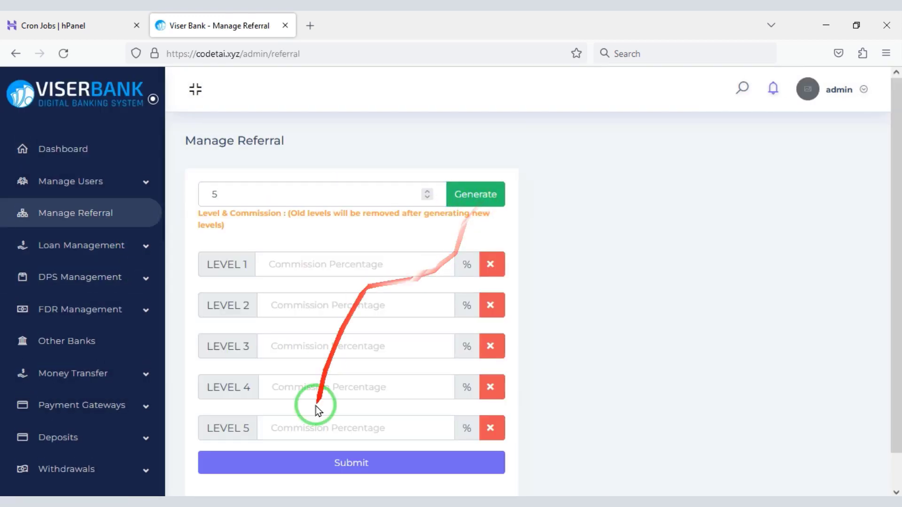
{"action": "type", "text": "3"}
{"action": "left_click", "coordinate": [312, 388]}
{"action": "type", "text": "6"}
{"action": "left_click", "coordinate": [318, 337]}
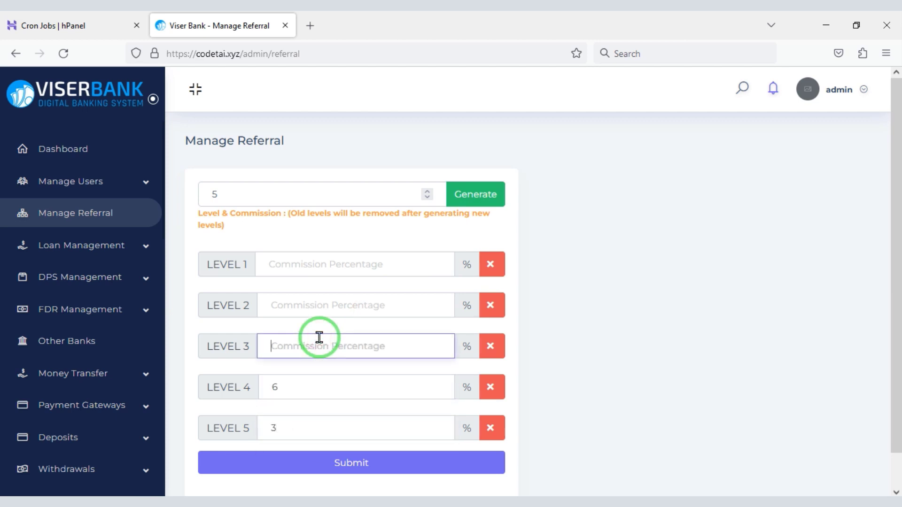
{"action": "type", "text": "9"}
{"action": "left_click", "coordinate": [319, 314]}
{"action": "left_click", "coordinate": [368, 463]}
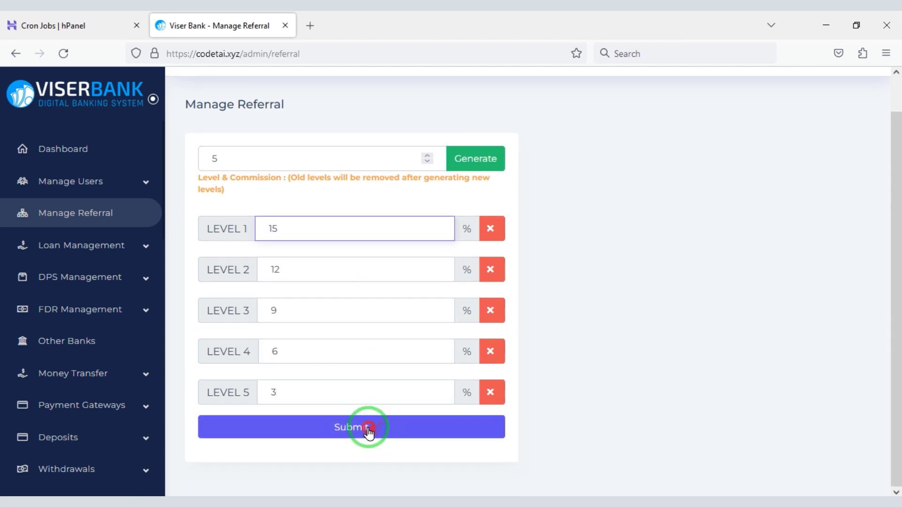
{"action": "mouse_move", "coordinate": [546, 171]}
{"action": "left_mouse_down"}
{"action": "mouse_move", "coordinate": [775, 376]}
{"action": "mouse_move", "coordinate": [888, 395]}
{"action": "left_mouse_up"}
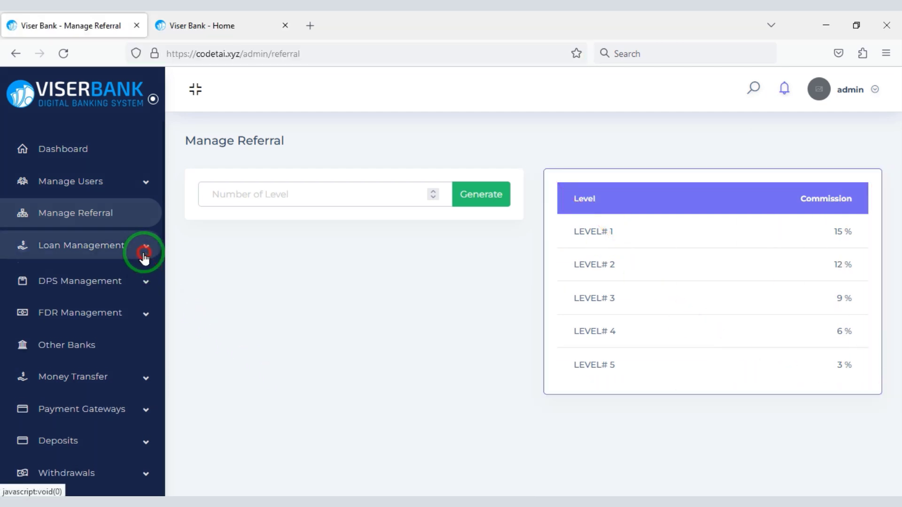
{"action": "left_click", "coordinate": [142, 254]}
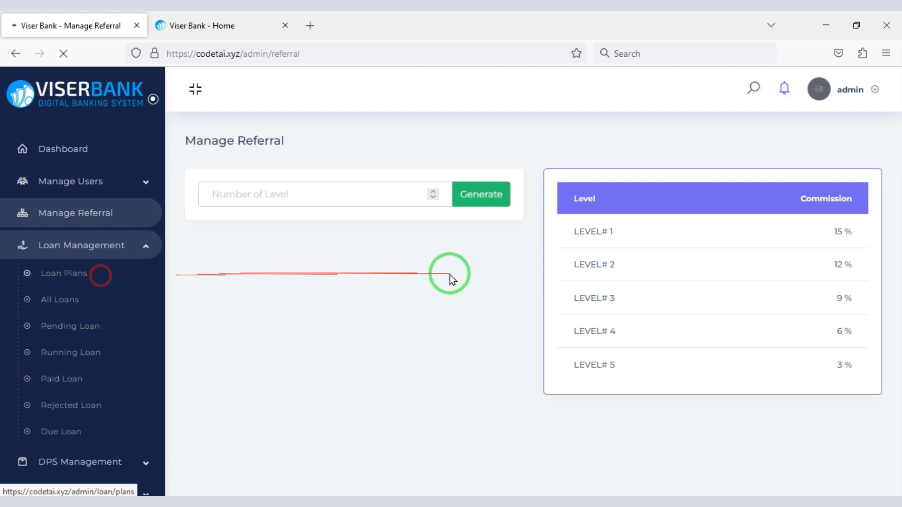
Start a new loan plan, filling in trial values for amount, percentage and interval.
{"action": "left_click", "coordinate": [838, 141]}
{"action": "scroll", "coordinate": [882, 262], "scroll_direction": "down", "scroll_amount": 1}
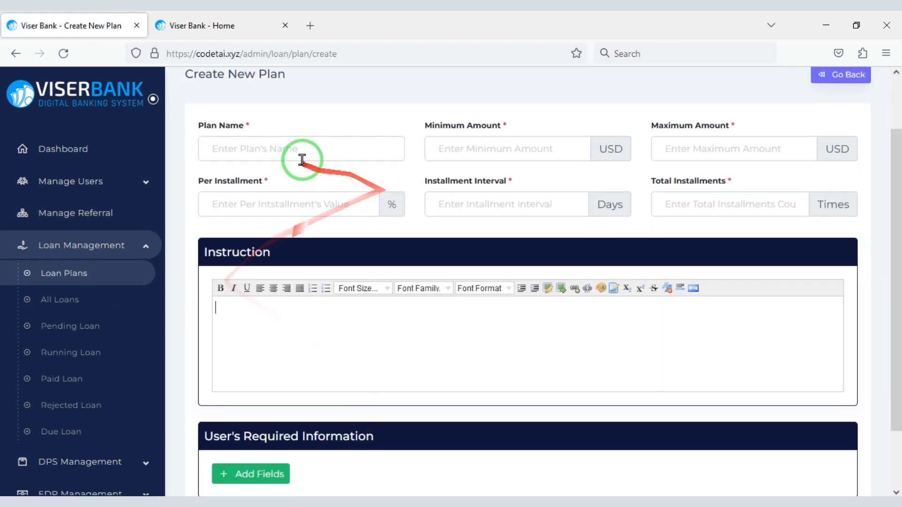
{"action": "left_click", "coordinate": [296, 150]}
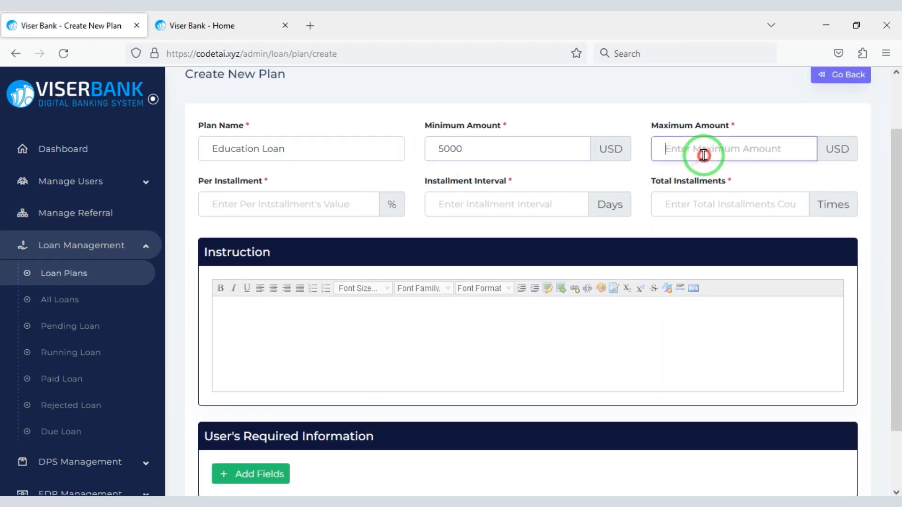
{"action": "left_click", "coordinate": [320, 199]}
{"action": "type", "text": "5"}
{"action": "left_click", "coordinate": [463, 198]}
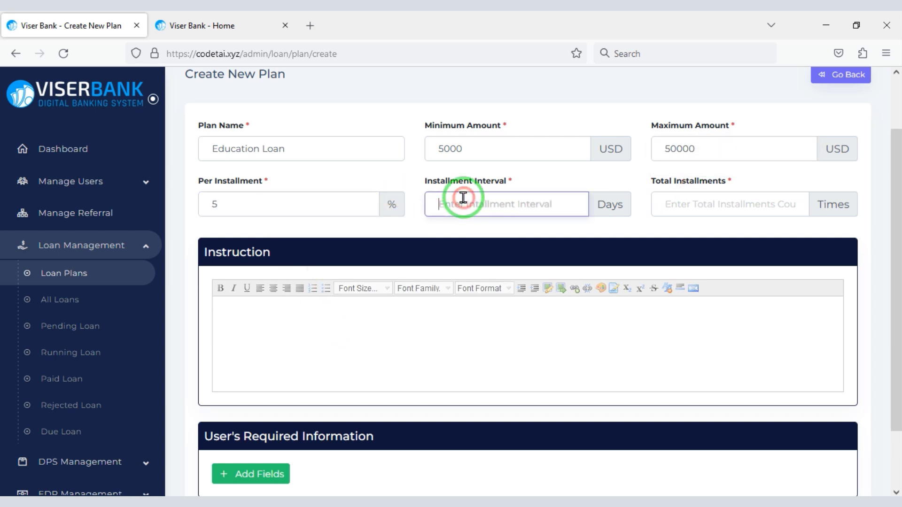
{"action": "type", "text": "30"}
{"action": "left_click", "coordinate": [717, 198]}
{"action": "type", "text": "22"}
{"action": "scroll", "coordinate": [537, 375], "scroll_direction": "down", "scroll_amount": 2}
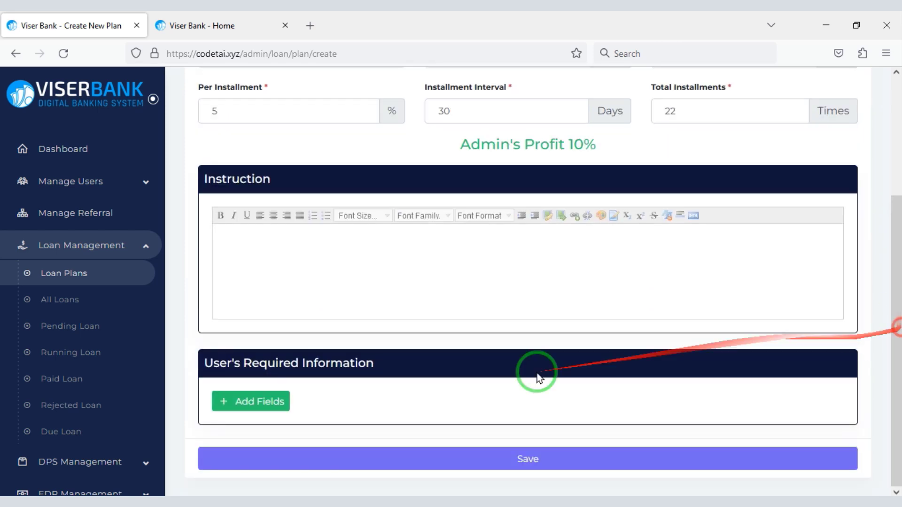
Add a required information field named 'Stu' and set its field type.
{"action": "left_click", "coordinate": [250, 400]}
{"action": "scroll", "coordinate": [356, 371], "scroll_direction": "down", "scroll_amount": 1}
{"action": "left_click", "coordinate": [356, 371]}
{"action": "type", "text": "Student id"}
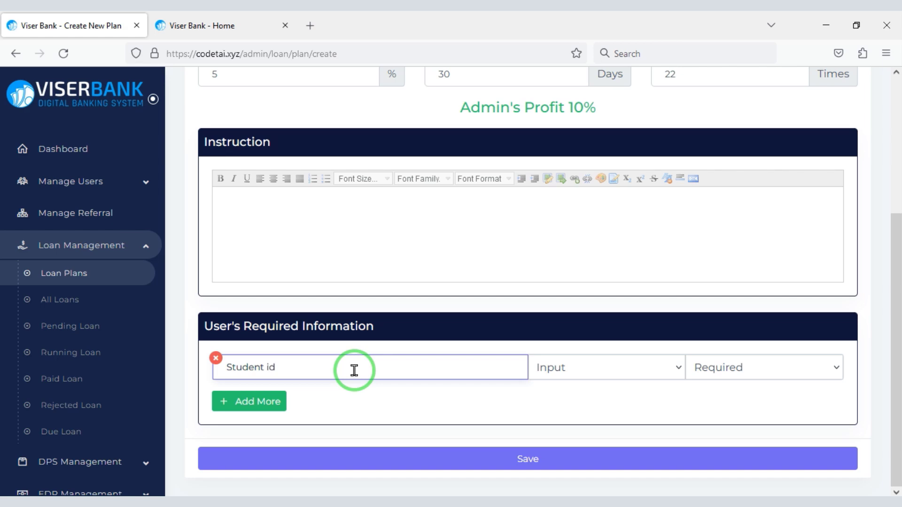
{"action": "left_click", "coordinate": [576, 431]}
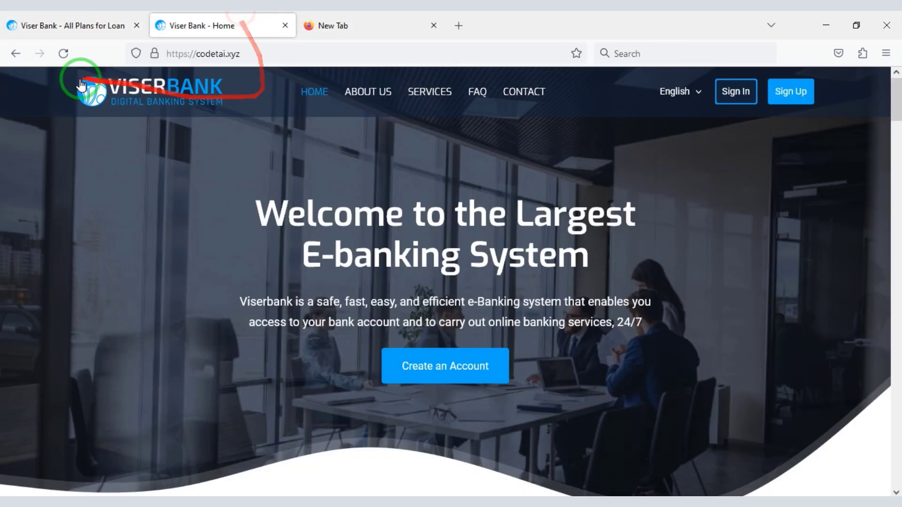
{"action": "left_click_drag", "start_coordinate": [898, 127], "coordinate": [896, 316]}
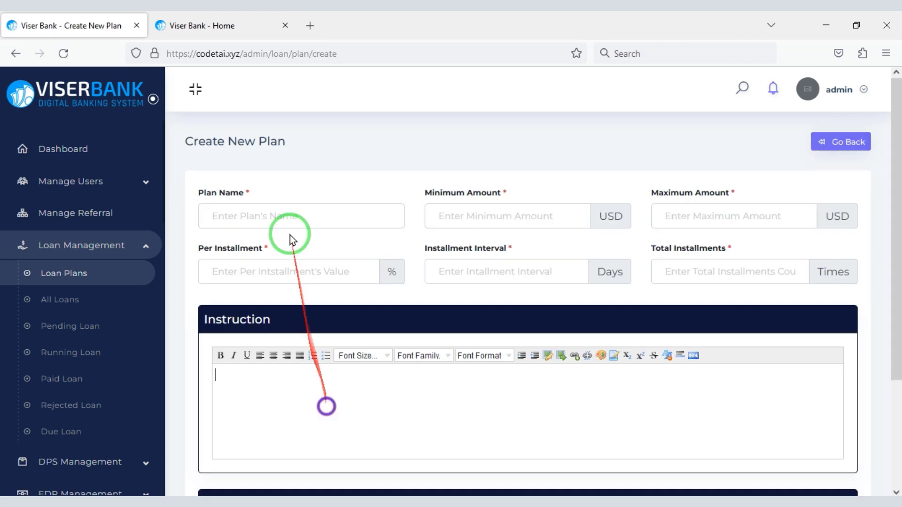
Fill in an Agriculture Loan plan: 10000–4000000, 10% every 30 days, 13 installments.
{"action": "left_click", "coordinate": [288, 209]}
{"action": "type", "text": "Agriculture Loan"}
{"action": "left_click", "coordinate": [511, 220]}
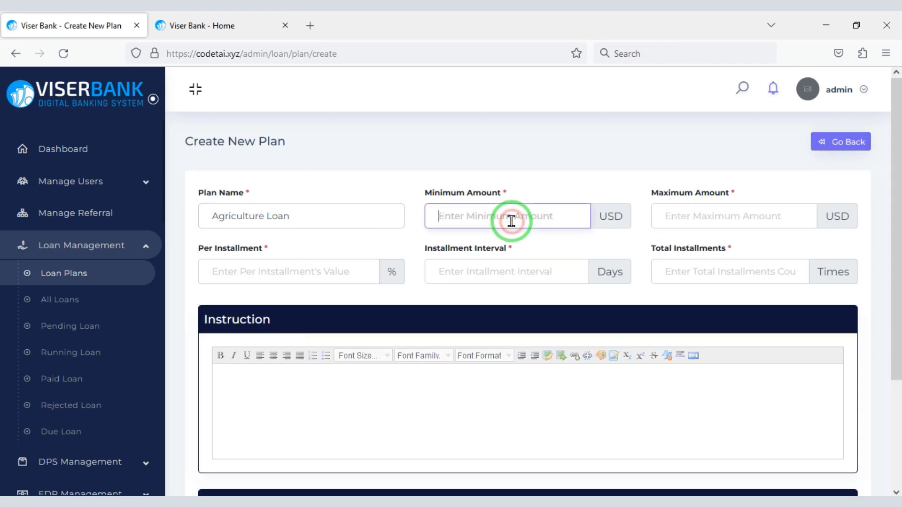
{"action": "type", "text": "10000"}
{"action": "left_click", "coordinate": [670, 228]}
{"action": "type", "text": "4000000"}
{"action": "left_click", "coordinate": [266, 263]}
{"action": "type", "text": "1"}
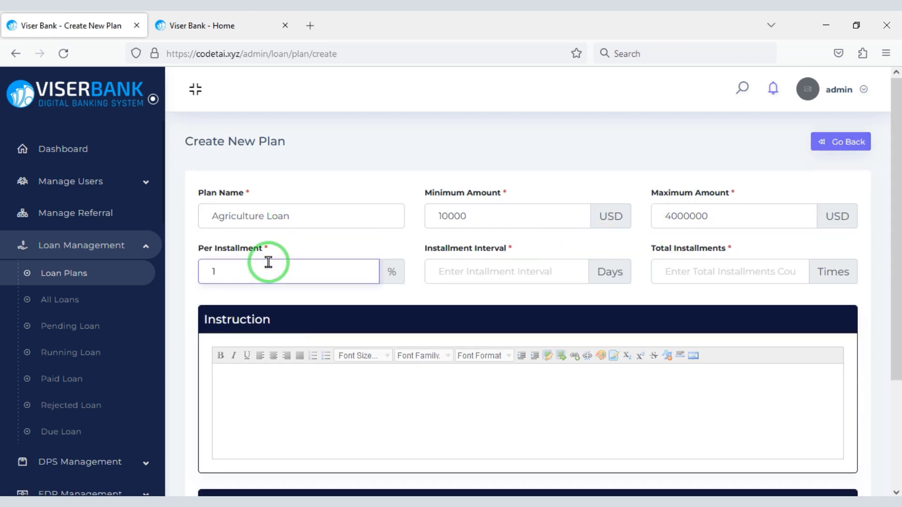
{"action": "type", "text": "0"}
{"action": "left_click", "coordinate": [494, 273]}
{"action": "type", "text": "30"}
{"action": "left_click", "coordinate": [688, 267]}
{"action": "type", "text": "13"}
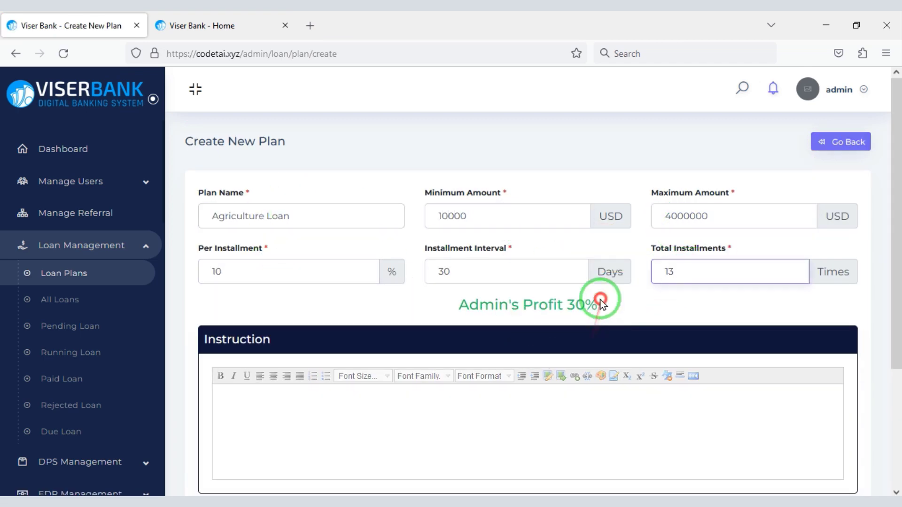
{"action": "scroll", "coordinate": [885, 312], "scroll_direction": "down", "scroll_amount": 3}
Create the Land Loan plan: 4000–800000 USD, 4% every 90 days, 39 installments.
{"action": "left_click", "coordinate": [838, 142]}
{"action": "left_click", "coordinate": [288, 216]}
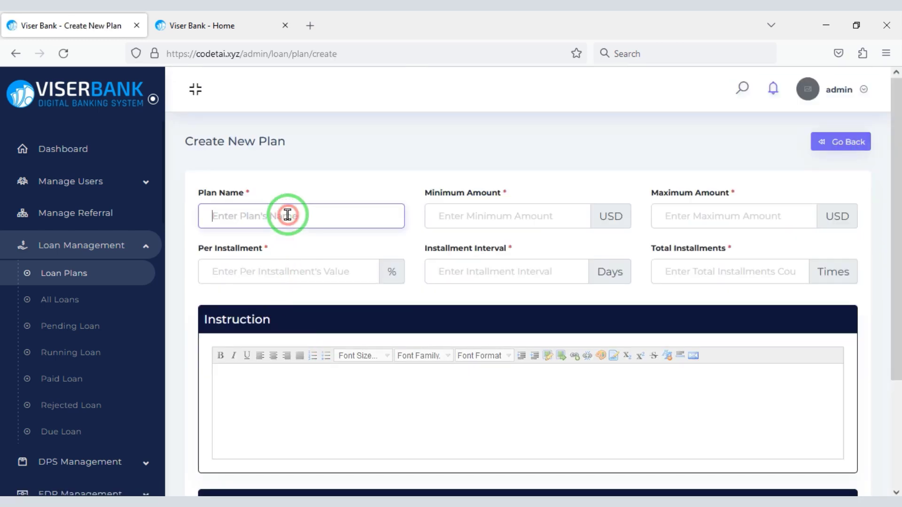
{"action": "left_click", "coordinate": [521, 224]}
{"action": "type", "text": "4000"}
{"action": "left_click", "coordinate": [682, 215]}
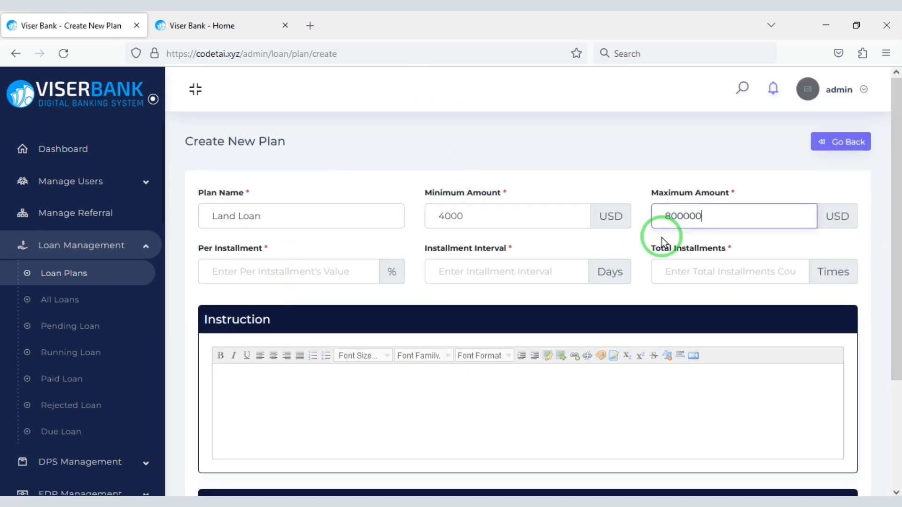
{"action": "type", "text": "4"}
{"action": "left_click", "coordinate": [468, 270]}
{"action": "type", "text": "90"}
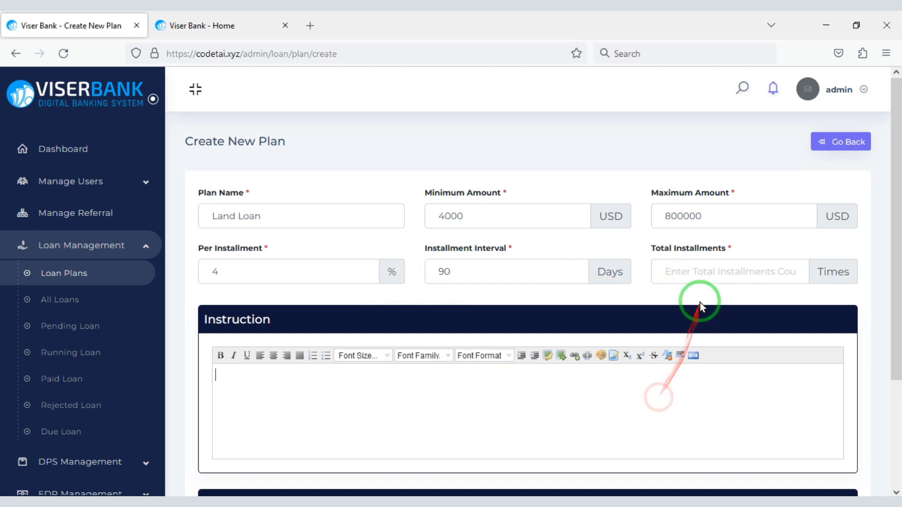
{"action": "left_click", "coordinate": [705, 277]}
{"action": "type", "text": "39"}
{"action": "scroll", "coordinate": [705, 280], "scroll_direction": "down", "scroll_amount": 2}
{"action": "scroll", "coordinate": [887, 332], "scroll_direction": "down", "scroll_amount": 2}
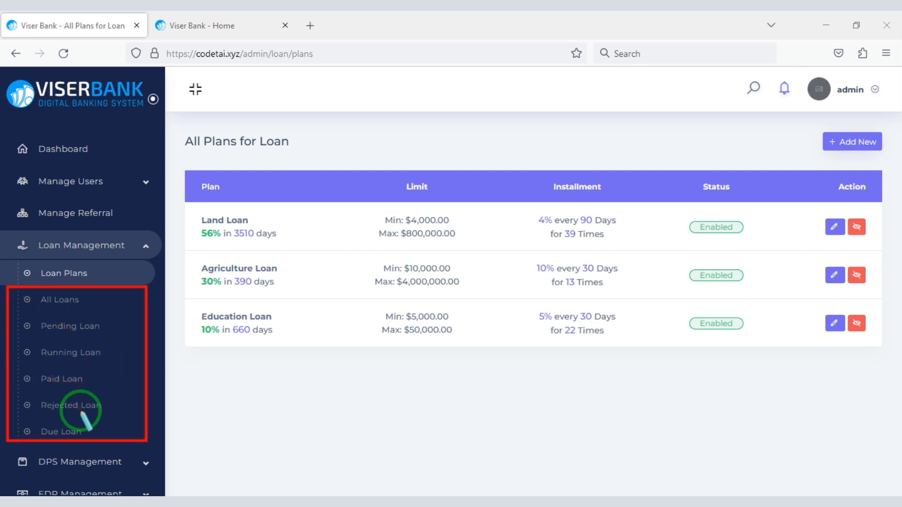
{"action": "left_click", "coordinate": [128, 253]}
Add a Pro DPS plan: 1500 per installment every 30 days, 20 installments, 40% interest.
{"action": "left_click", "coordinate": [91, 280]}
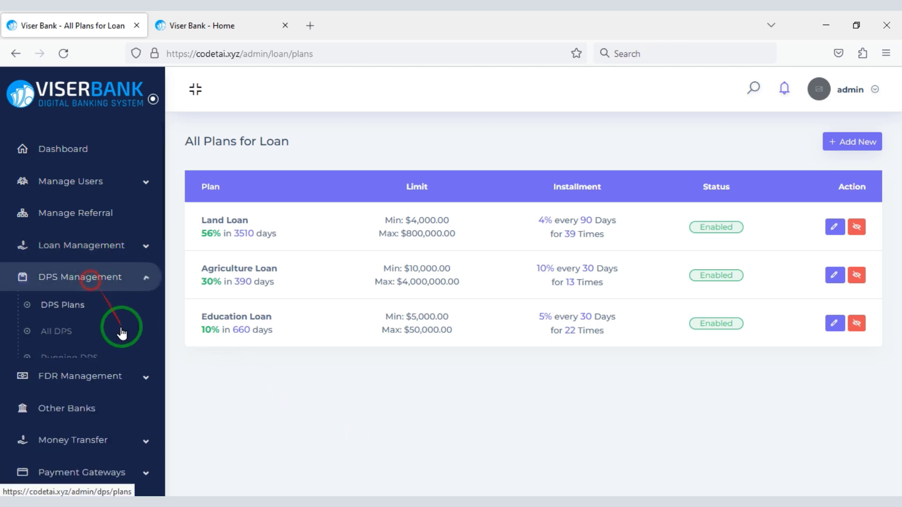
{"action": "left_click", "coordinate": [101, 311]}
{"action": "left_click", "coordinate": [855, 141]}
{"action": "left_click", "coordinate": [356, 203]}
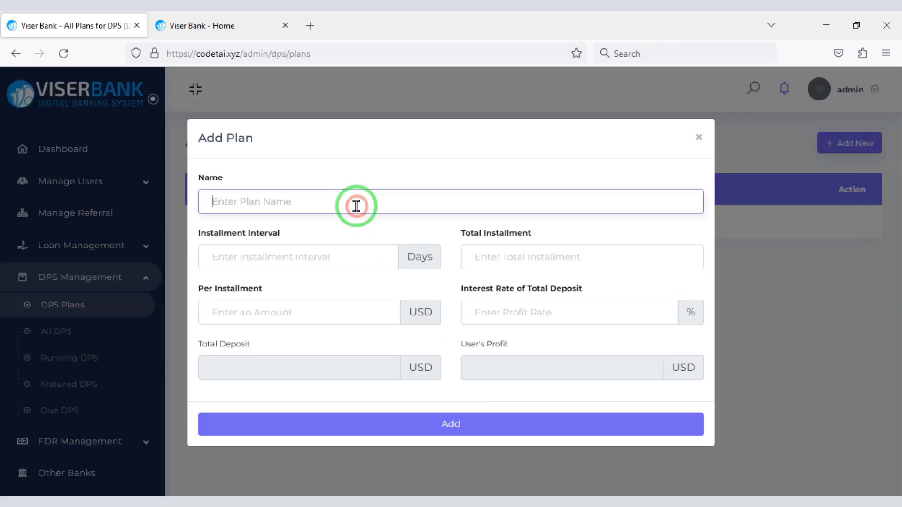
{"action": "type", "text": "Pro"}
{"action": "left_click", "coordinate": [390, 261]}
{"action": "type", "text": "30"}
{"action": "left_click", "coordinate": [503, 256]}
{"action": "type", "text": "20"}
{"action": "left_click", "coordinate": [322, 313]}
{"action": "type", "text": "1500"}
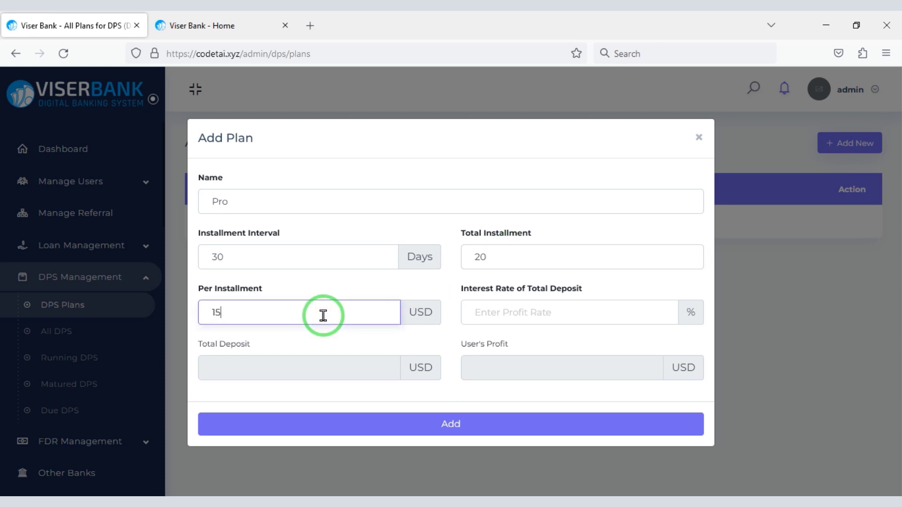
{"action": "left_click", "coordinate": [503, 307]}
{"action": "type", "text": "40"}
{"action": "left_click_drag", "start_coordinate": [613, 390], "coordinate": [526, 386]}
Reload the public homepage to check the Pro plan appears.
{"action": "left_click", "coordinate": [220, 26]}
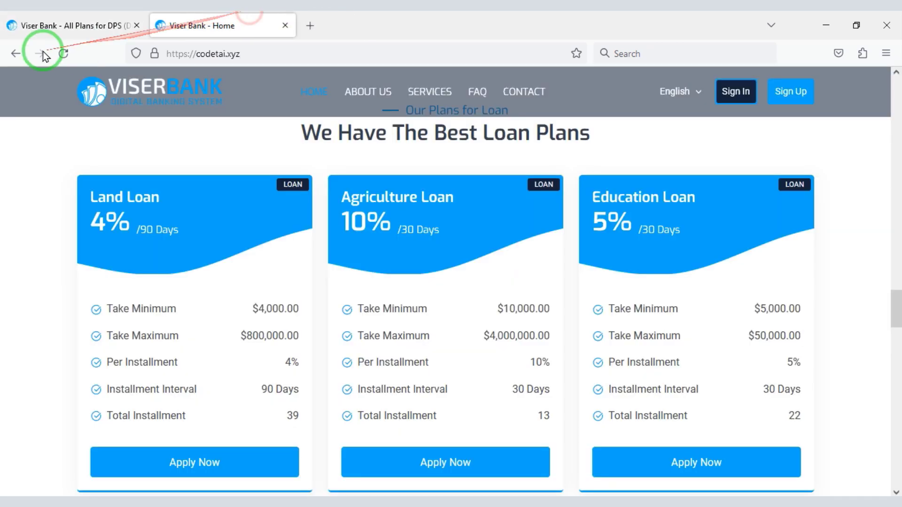
{"action": "left_click", "coordinate": [63, 53]}
{"action": "mouse_move", "coordinate": [896, 282]}
{"action": "left_mouse_down"}
{"action": "mouse_move", "coordinate": [894, 336]}
{"action": "mouse_move", "coordinate": [896, 294]}
{"action": "mouse_move", "coordinate": [402, 238]}
{"action": "left_mouse_up"}
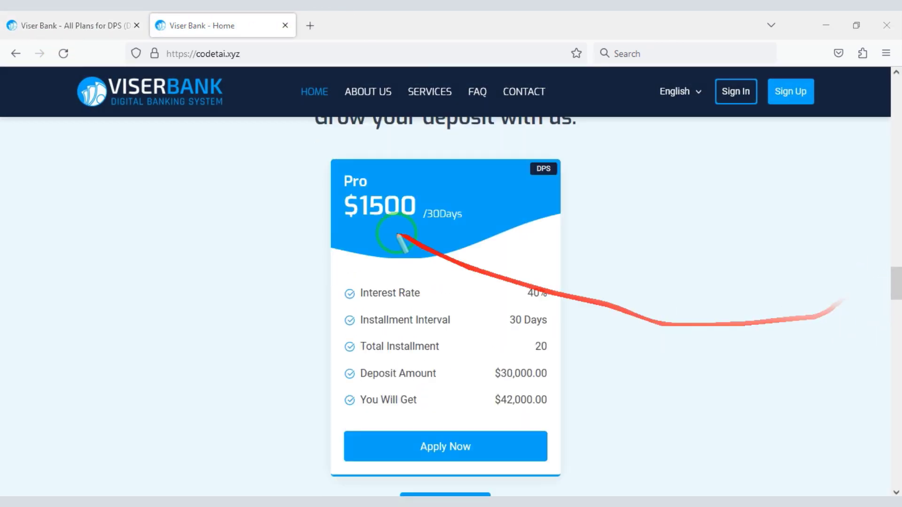
{"action": "left_click_drag", "start_coordinate": [261, 155], "coordinate": [624, 465]}
{"action": "left_click", "coordinate": [100, 24]}
Add a Basic DPS plan: 100 per installment every 30 days, 20 installments, 6% interest.
{"action": "left_click_drag", "start_coordinate": [279, 336], "coordinate": [293, 235]}
{"action": "left_click", "coordinate": [296, 202]}
{"action": "type", "text": "Basic"}
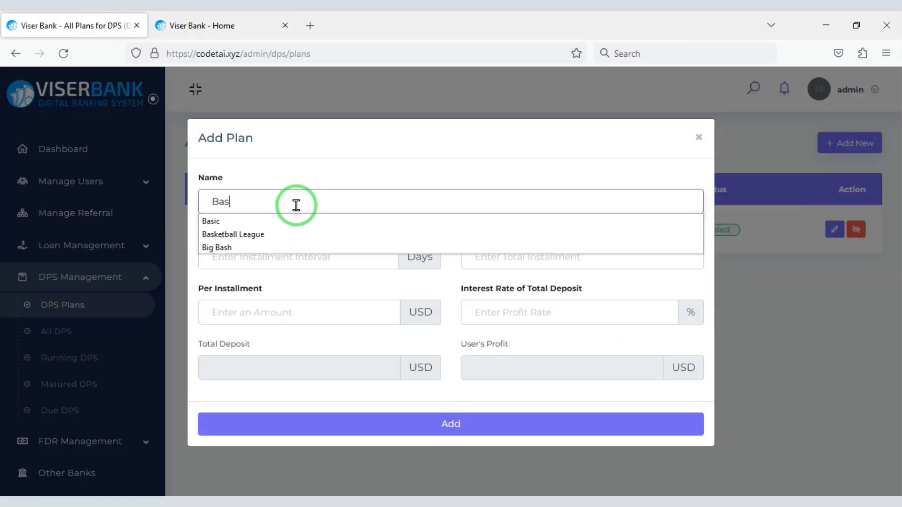
{"action": "left_click", "coordinate": [244, 257]}
{"action": "type", "text": "30"}
{"action": "left_click", "coordinate": [507, 249]}
{"action": "type", "text": "20"}
{"action": "left_click", "coordinate": [316, 312]}
{"action": "type", "text": "100"}
{"action": "left_click", "coordinate": [515, 312]}
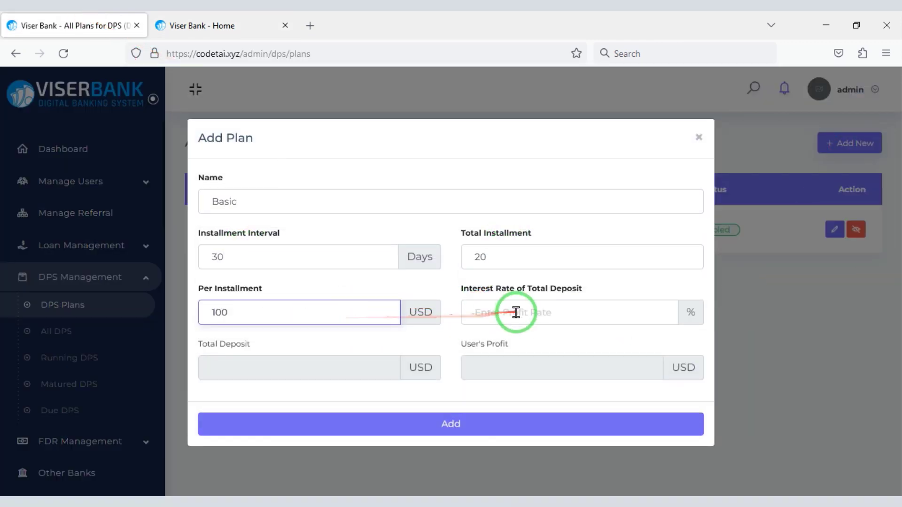
{"action": "type", "text": "6"}
{"action": "left_click", "coordinate": [469, 425]}
Reload the public homepage to confirm the Basic plan is listed.
{"action": "left_click", "coordinate": [198, 25]}
{"action": "left_click", "coordinate": [64, 53]}
{"action": "left_click", "coordinate": [70, 25]}
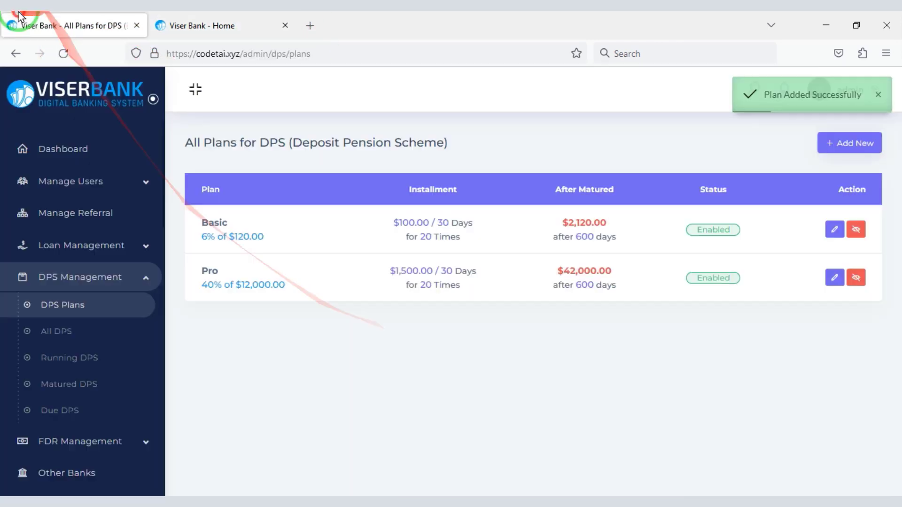
Add a Starter DPS plan of $80 every 30 days with 4% interest.
{"action": "left_click", "coordinate": [849, 143]}
{"action": "left_click", "coordinate": [368, 201]}
{"action": "type", "text": "Starter"}
{"action": "left_click", "coordinate": [321, 257]}
{"action": "type", "text": "43"}
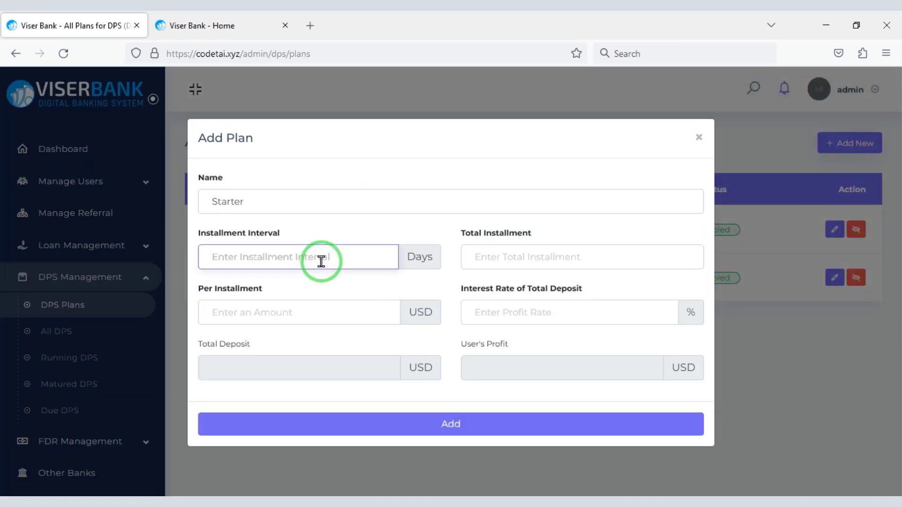
{"action": "type", "text": "30"}
{"action": "left_click", "coordinate": [499, 256]}
{"action": "type", "text": "50"}
{"action": "left_click", "coordinate": [322, 324]}
{"action": "left_click", "coordinate": [494, 312]}
{"action": "type", "text": "4"}
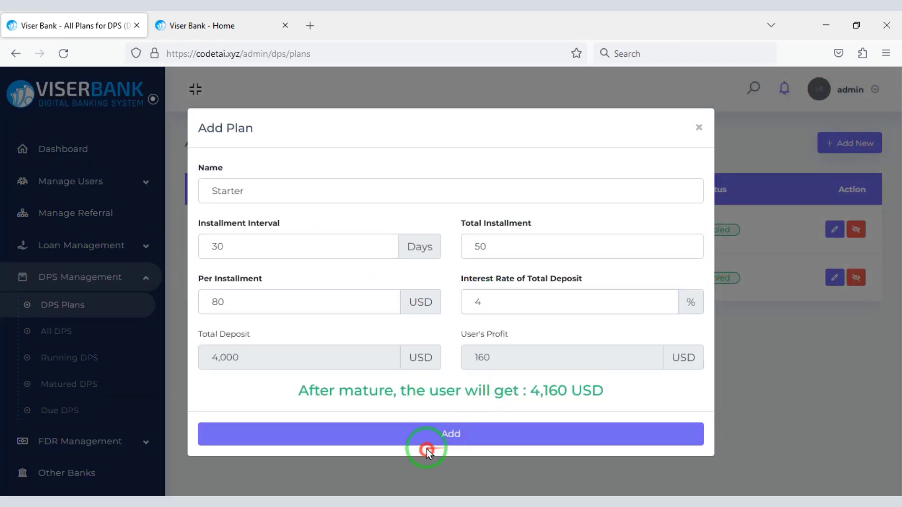
{"action": "left_click", "coordinate": [427, 440]}
Reload the public homepage to confirm the Starter plan is listed.
{"action": "left_click", "coordinate": [197, 25]}
{"action": "left_click", "coordinate": [63, 53]}
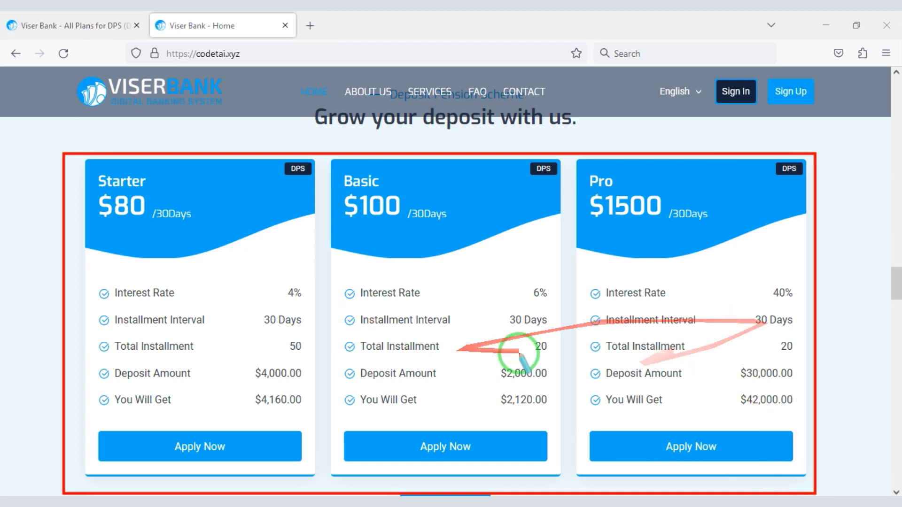
{"action": "left_click", "coordinate": [71, 26]}
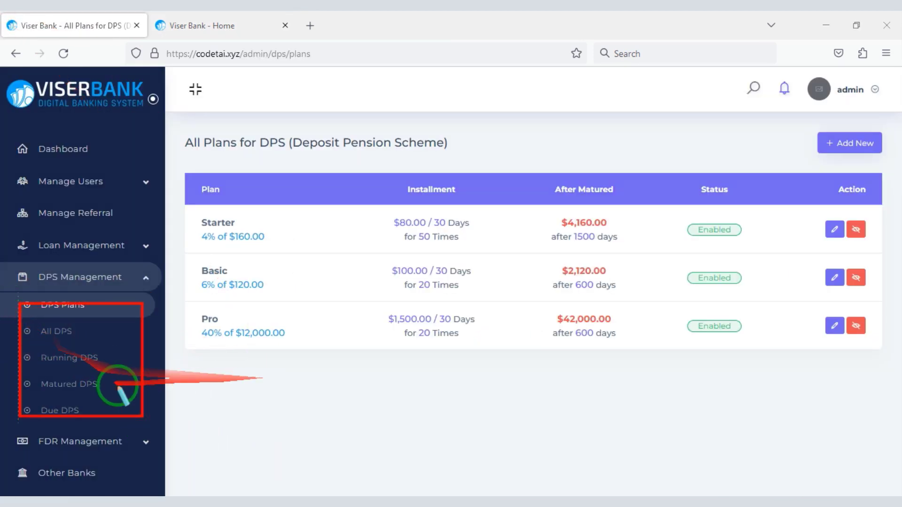
{"action": "left_click", "coordinate": [132, 280]}
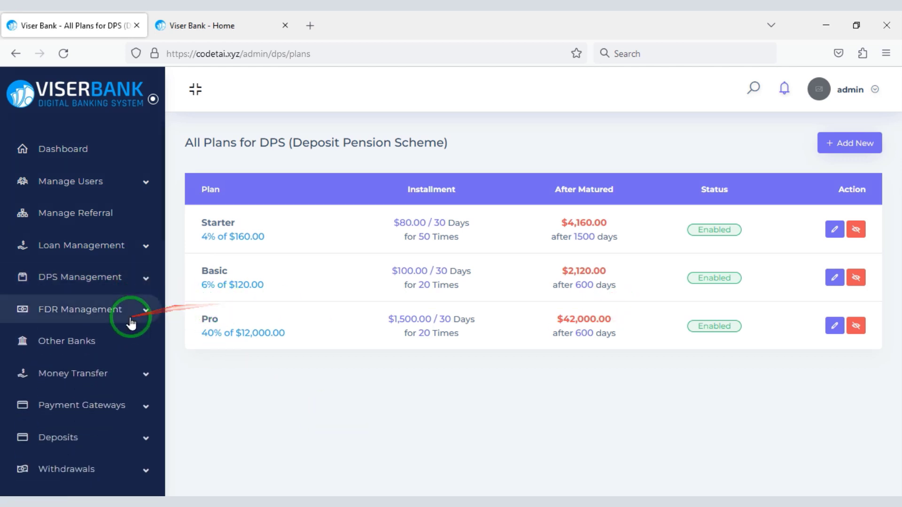
{"action": "left_click", "coordinate": [127, 314]}
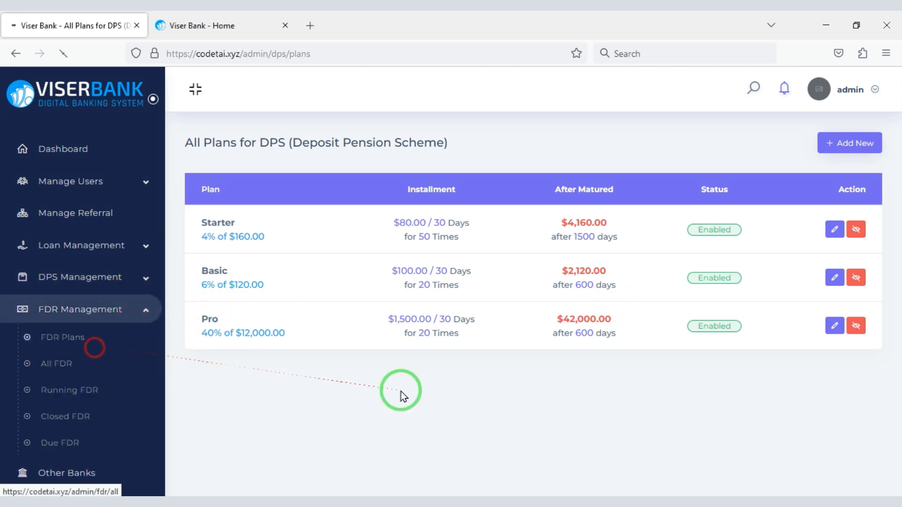
{"action": "left_click", "coordinate": [828, 160]}
{"action": "left_click", "coordinate": [241, 222]}
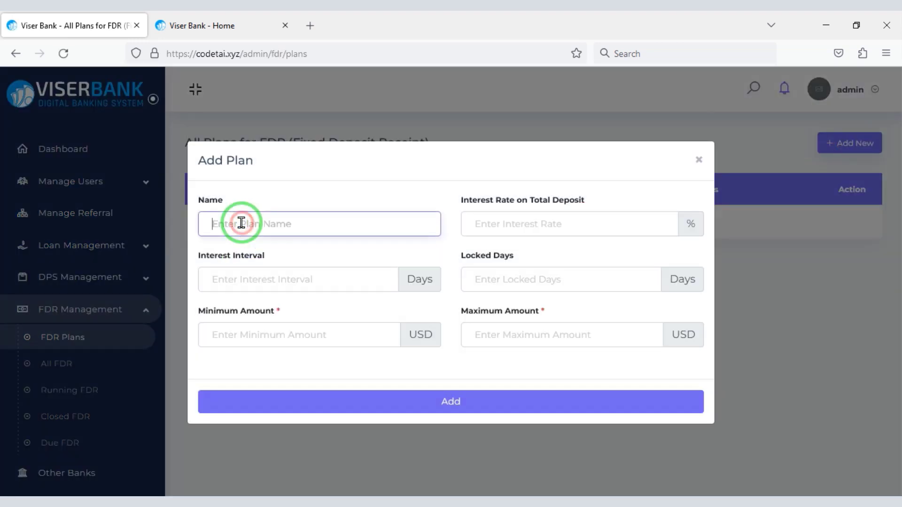
{"action": "left_click", "coordinate": [617, 215]}
{"action": "type", "text": "8"}
{"action": "left_click", "coordinate": [312, 280]}
{"action": "type", "text": "15"}
{"action": "left_click", "coordinate": [538, 284]}
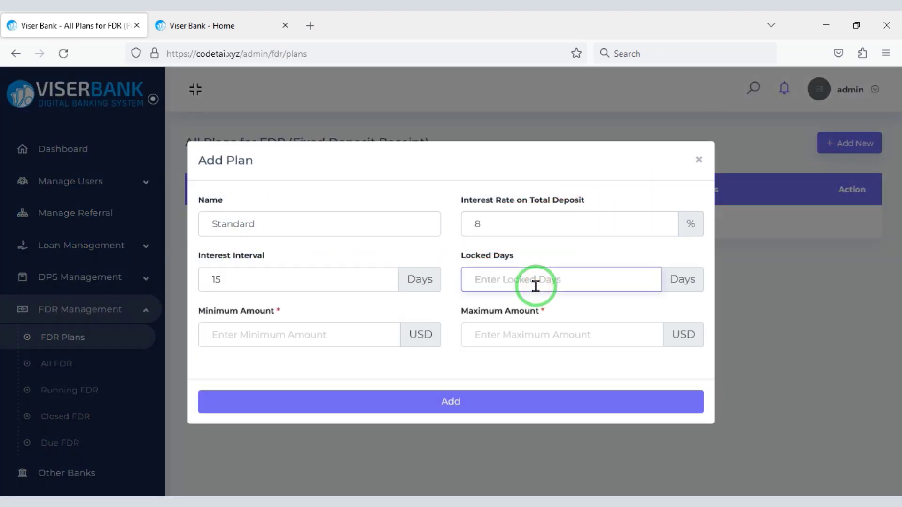
{"action": "type", "text": "30"}
{"action": "left_click", "coordinate": [311, 331]}
{"action": "type", "text": "500"}
{"action": "left_click", "coordinate": [528, 332]}
{"action": "type", "text": "1000"}
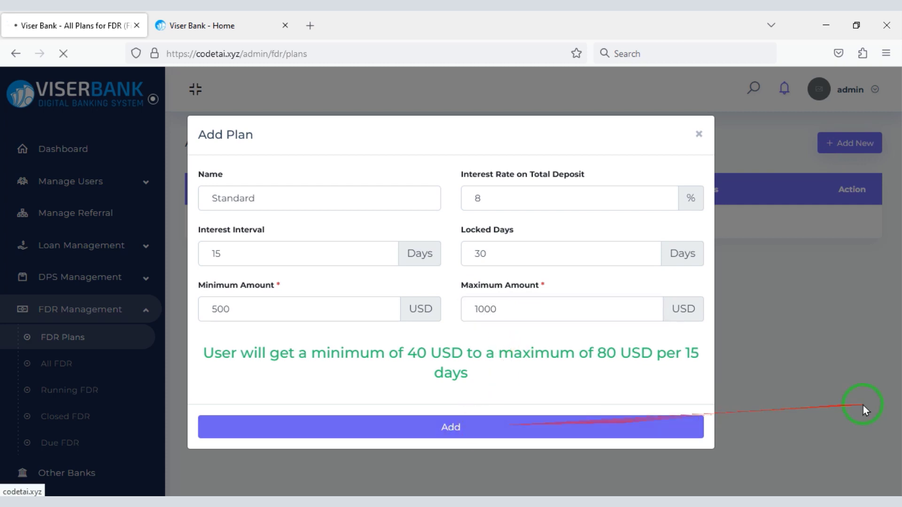
{"action": "key", "text": "Return"}
{"action": "left_click", "coordinate": [830, 142]}
{"action": "left_click", "coordinate": [331, 226]}
{"action": "left_click", "coordinate": [484, 222]}
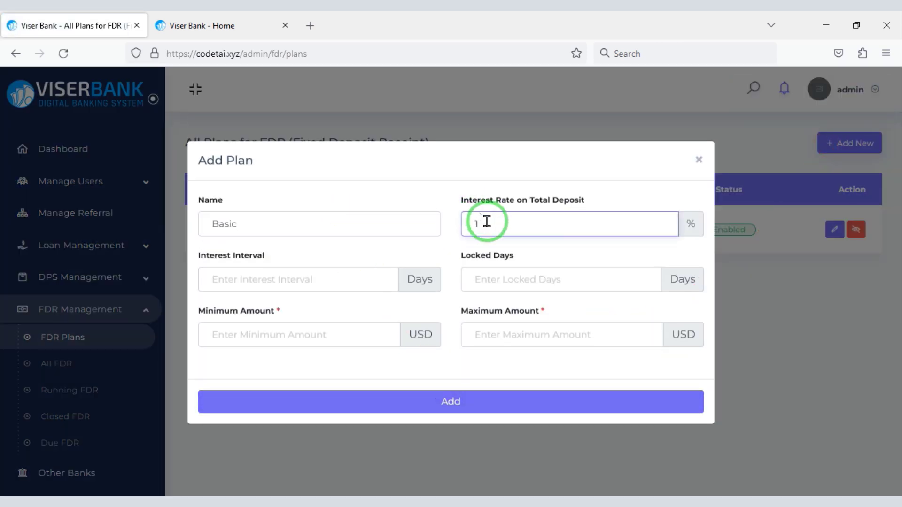
{"action": "type", "text": "10"}
{"action": "left_click", "coordinate": [247, 279]}
{"action": "type", "text": "15"}
{"action": "left_click", "coordinate": [530, 283]}
{"action": "left_click", "coordinate": [318, 339]}
{"action": "type", "text": "12"}
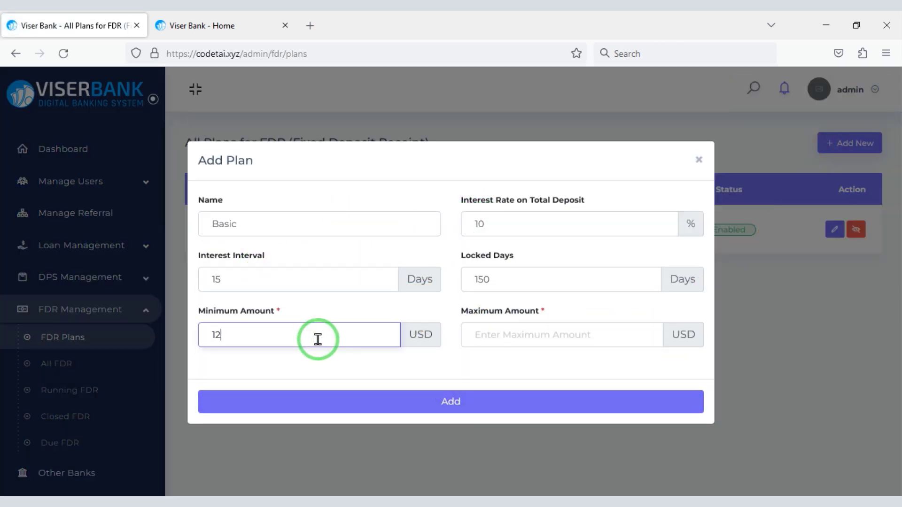
{"action": "type", "text": "0"}
{"action": "left_click", "coordinate": [483, 335]}
{"action": "type", "text": "500"}
{"action": "left_click", "coordinate": [614, 428]}
{"action": "left_click", "coordinate": [849, 143]}
{"action": "left_click", "coordinate": [291, 221]}
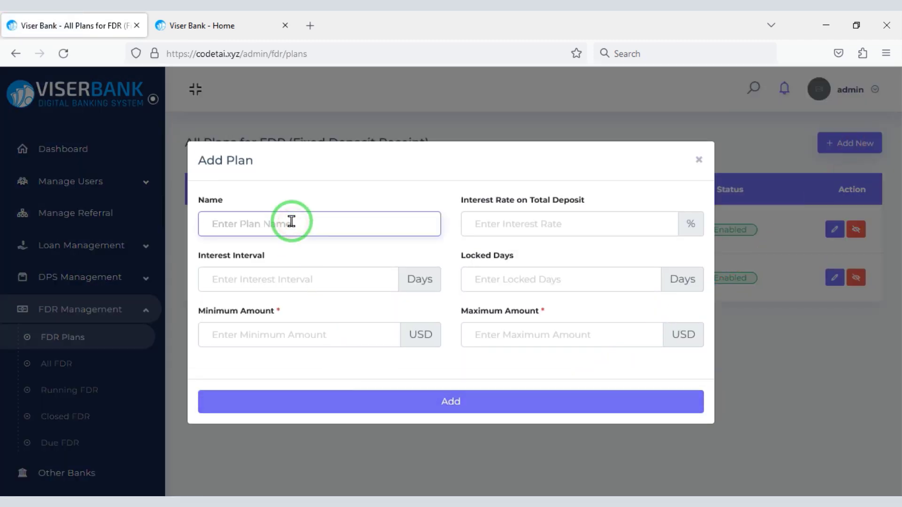
{"action": "type", "text": "Starter"}
{"action": "left_click", "coordinate": [495, 222]}
{"action": "type", "text": "5"}
{"action": "left_click", "coordinate": [328, 279]}
{"action": "type", "text": "30"}
{"action": "left_click", "coordinate": [525, 282]}
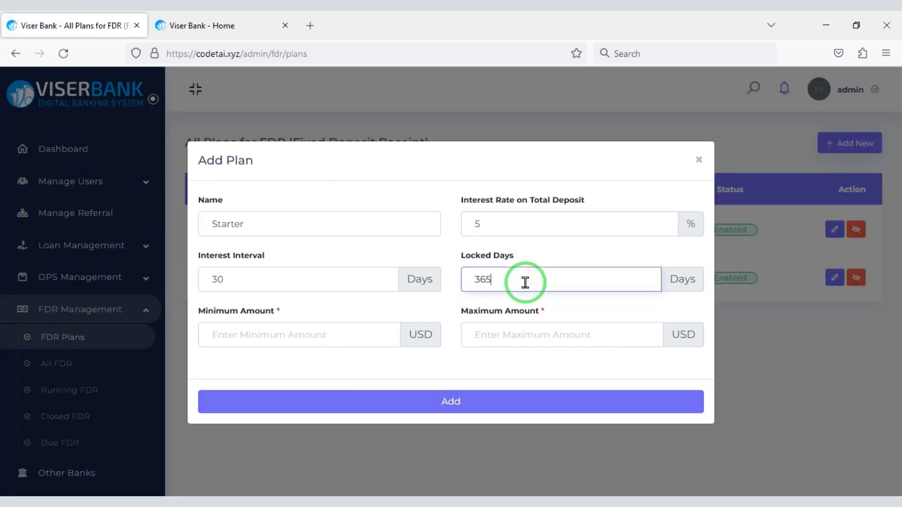
{"action": "left_click", "coordinate": [282, 334]}
{"action": "type", "text": "50"}
{"action": "left_click", "coordinate": [523, 342]}
{"action": "type", "text": "4000"}
{"action": "left_click", "coordinate": [459, 401]}
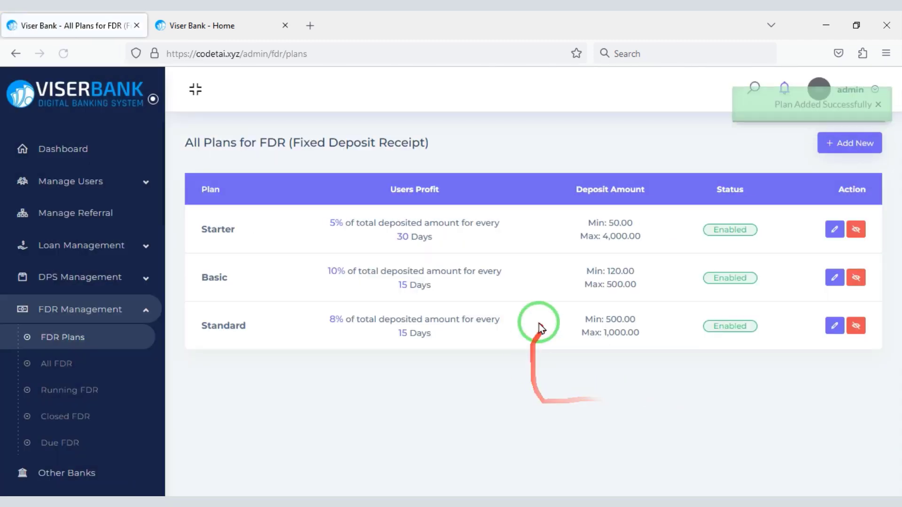
{"action": "left_click", "coordinate": [202, 25]}
{"action": "key", "text": "F5"}
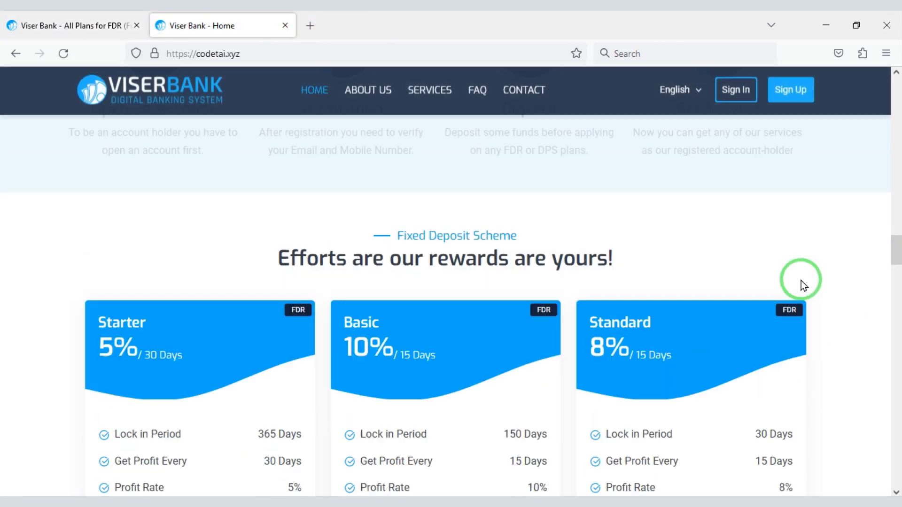
{"action": "scroll", "coordinate": [801, 280], "scroll_direction": "down", "scroll_amount": 4}
{"action": "mouse_move", "coordinate": [74, 117]}
{"action": "left_mouse_down"}
{"action": "mouse_move", "coordinate": [384, 231]}
{"action": "mouse_move", "coordinate": [858, 454]}
{"action": "left_mouse_up"}
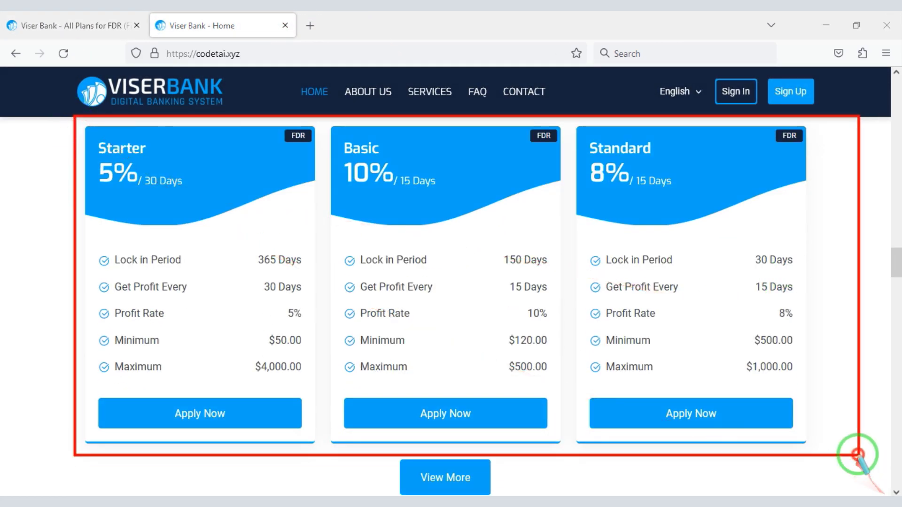
{"action": "left_click", "coordinate": [64, 26]}
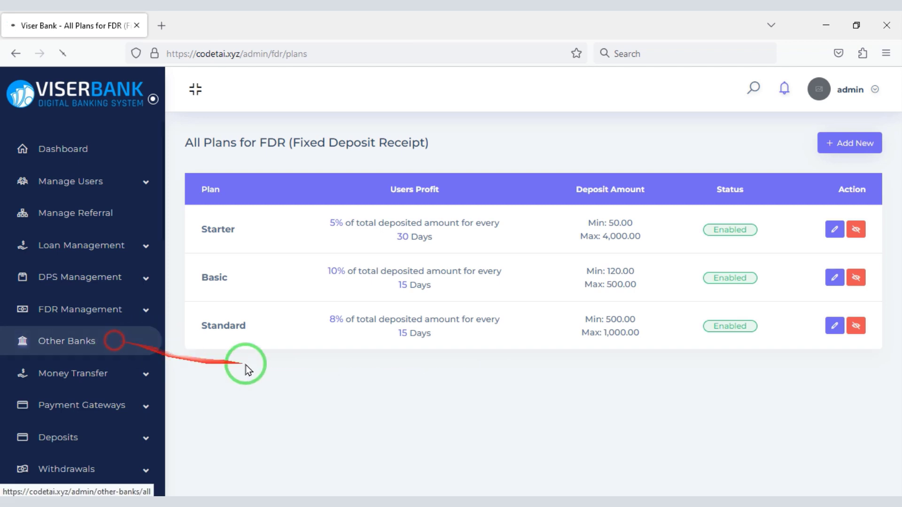
Start a new other bank with 5 Hours processing time and a $50–$5,000 transfer limit.
{"action": "left_click", "coordinate": [843, 136]}
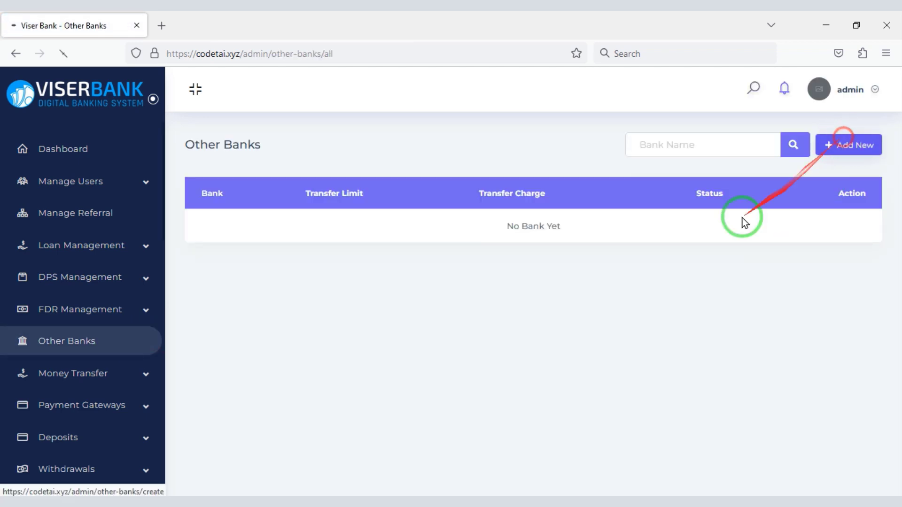
{"action": "left_click", "coordinate": [638, 214]}
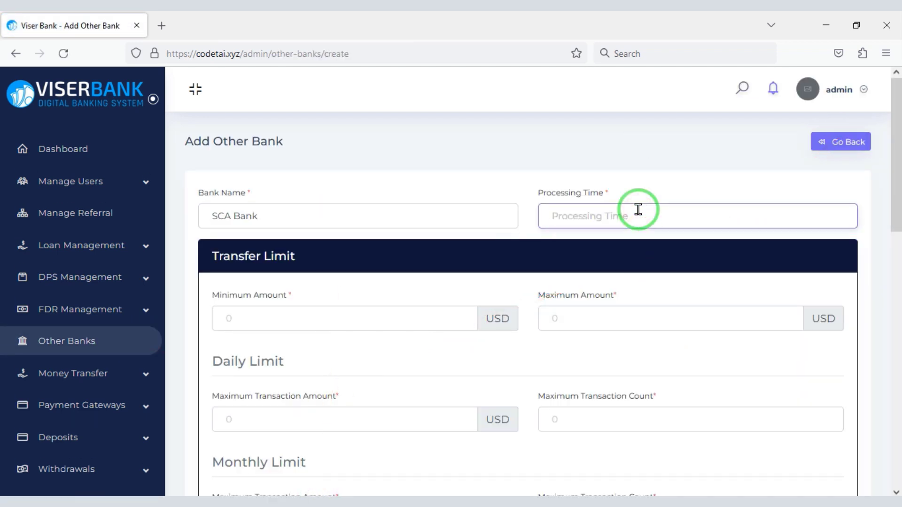
{"action": "type", "text": "5 Hours"}
{"action": "scroll", "coordinate": [894, 222], "scroll_direction": "down", "scroll_amount": 3}
{"action": "left_click", "coordinate": [364, 214]}
{"action": "type", "text": "50"}
{"action": "left_click", "coordinate": [573, 205]}
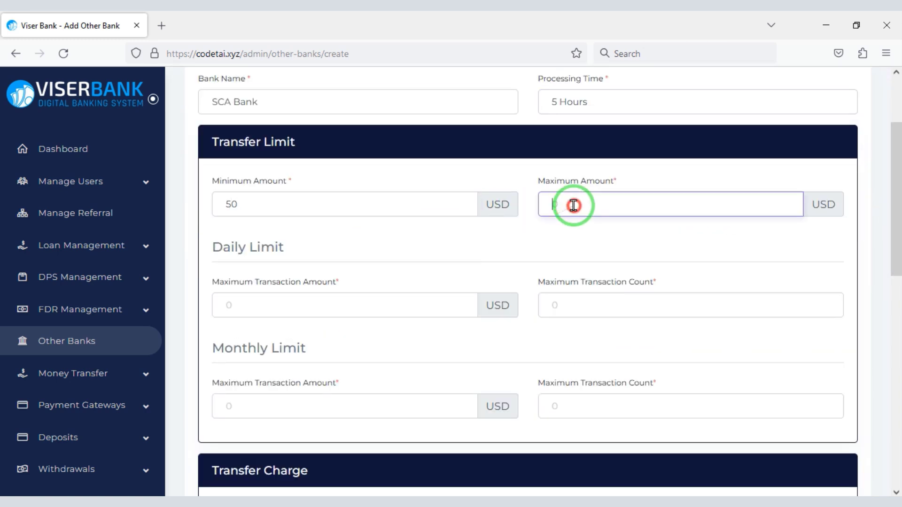
{"action": "type", "text": "5000"}
Fill the daily and monthly transaction limits, entering 5 and 600000.
{"action": "left_click", "coordinate": [342, 305]}
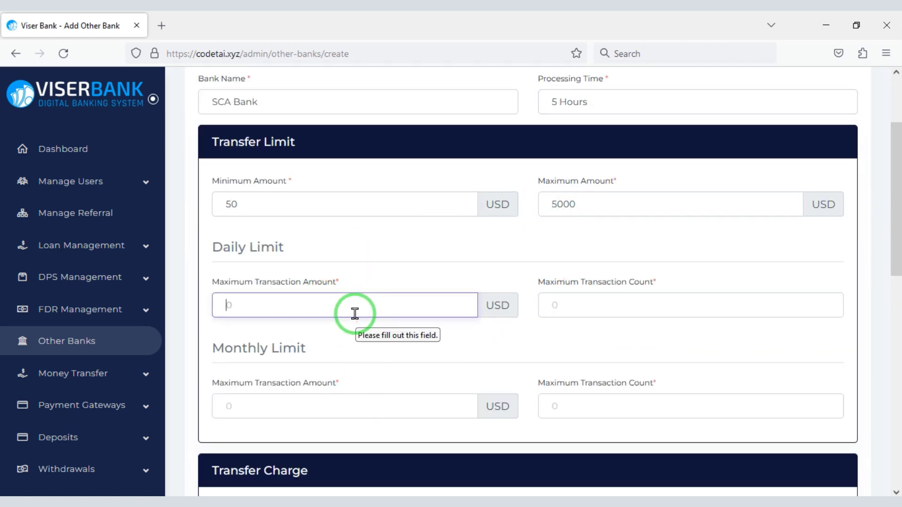
{"action": "left_click", "coordinate": [581, 310]}
{"action": "type", "text": "5000"}
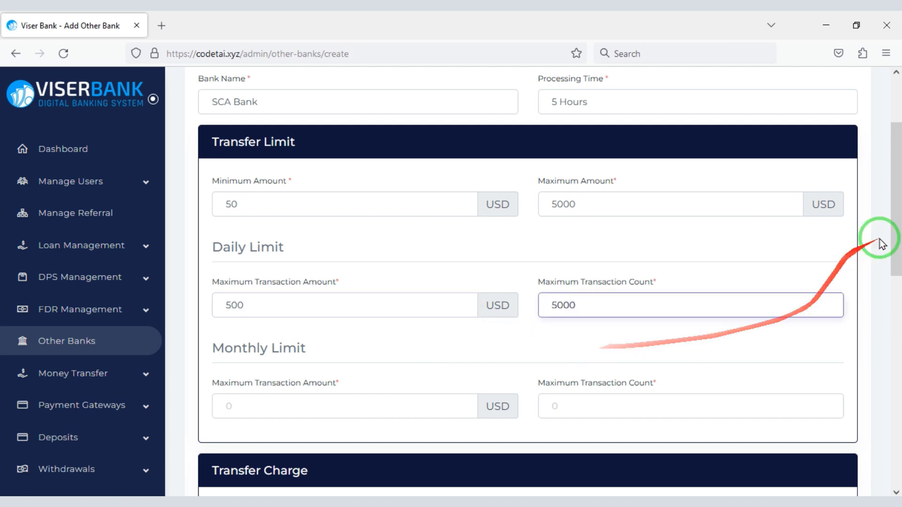
{"action": "scroll", "coordinate": [882, 244], "scroll_direction": "down", "scroll_amount": 3}
{"action": "left_click", "coordinate": [364, 255]}
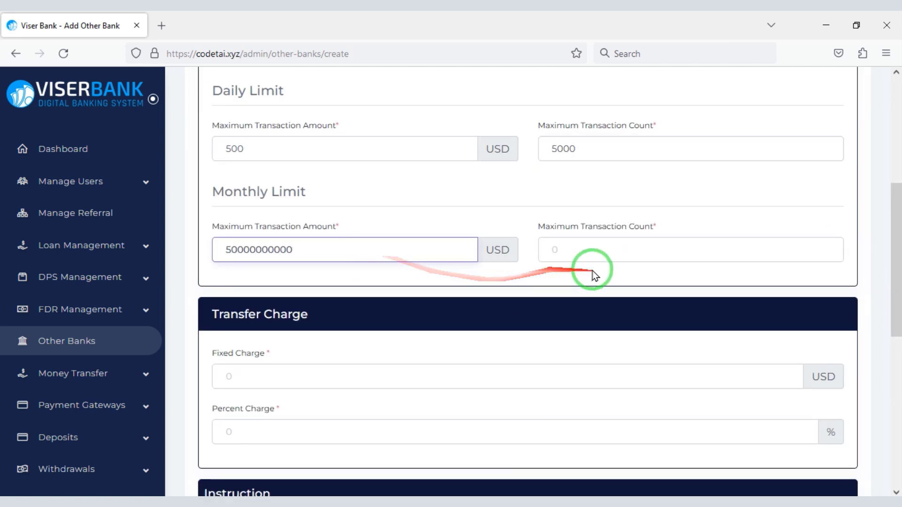
{"action": "left_click", "coordinate": [605, 250]}
{"action": "type", "text": "600000"}
Set the transfer charges to $2 fixed plus 5 percent.
{"action": "scroll", "coordinate": [892, 310], "scroll_direction": "down", "scroll_amount": 2}
{"action": "left_click", "coordinate": [354, 262]}
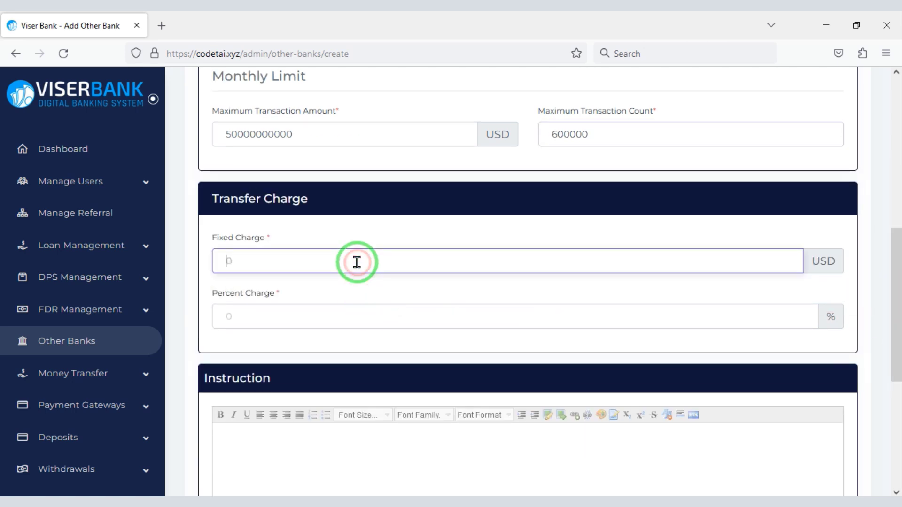
{"action": "type", "text": "2"}
{"action": "left_click", "coordinate": [330, 323]}
{"action": "type", "text": "5"}
Keep Account Name as a required field and submit SCA Bank.
{"action": "scroll", "coordinate": [894, 315], "scroll_direction": "down", "scroll_amount": 4}
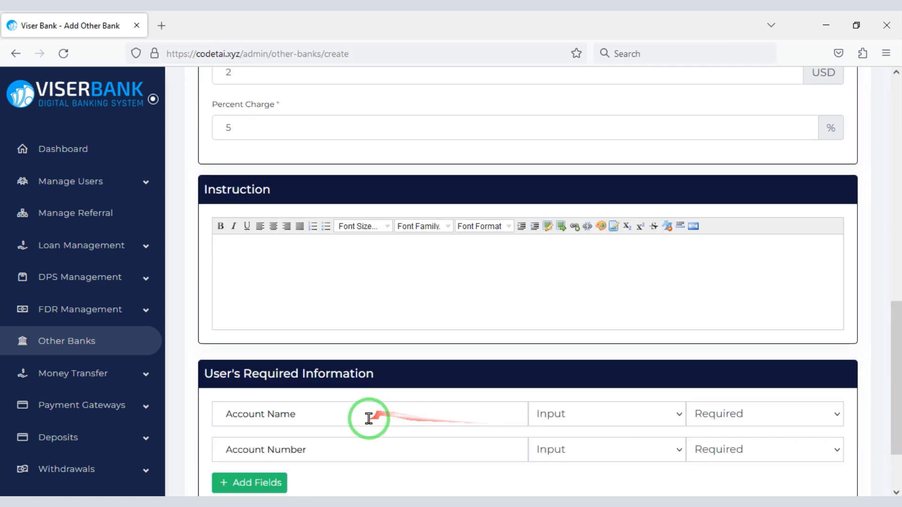
{"action": "left_click", "coordinate": [368, 417]}
{"action": "left_click", "coordinate": [603, 414]}
{"action": "left_click", "coordinate": [714, 415]}
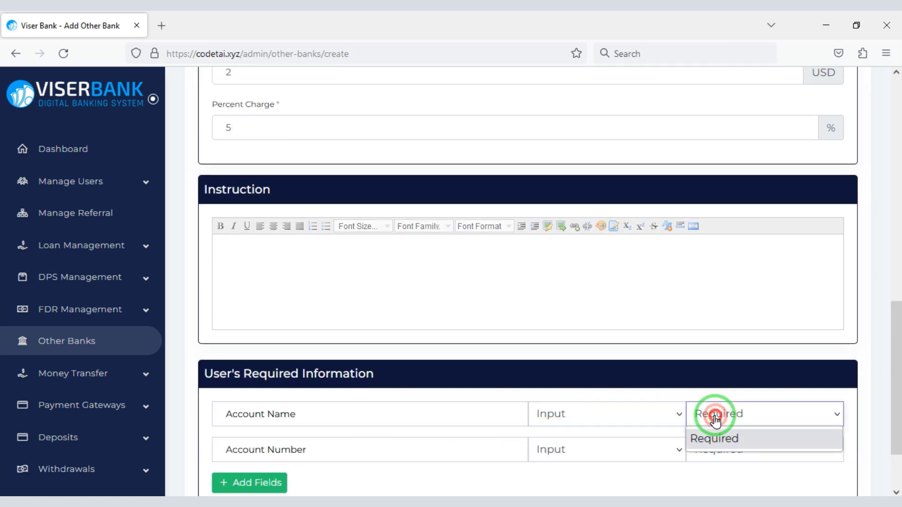
{"action": "scroll", "coordinate": [654, 463], "scroll_direction": "down", "scroll_amount": 2}
{"action": "left_click", "coordinate": [515, 457]}
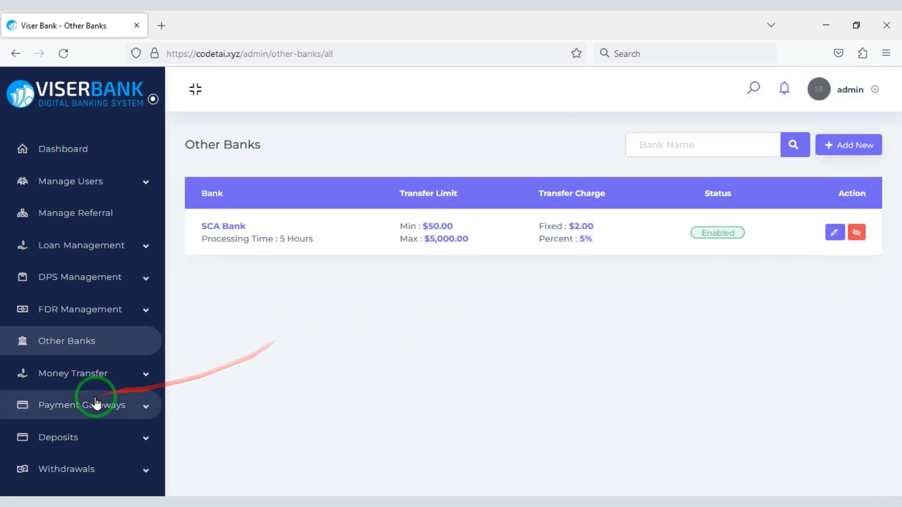
Open the Coinbase Commerce automatic gateway for editing under Payment Gateways.
{"action": "scroll", "coordinate": [96, 402], "scroll_direction": "down", "scroll_amount": 3}
{"action": "left_click", "coordinate": [109, 230]}
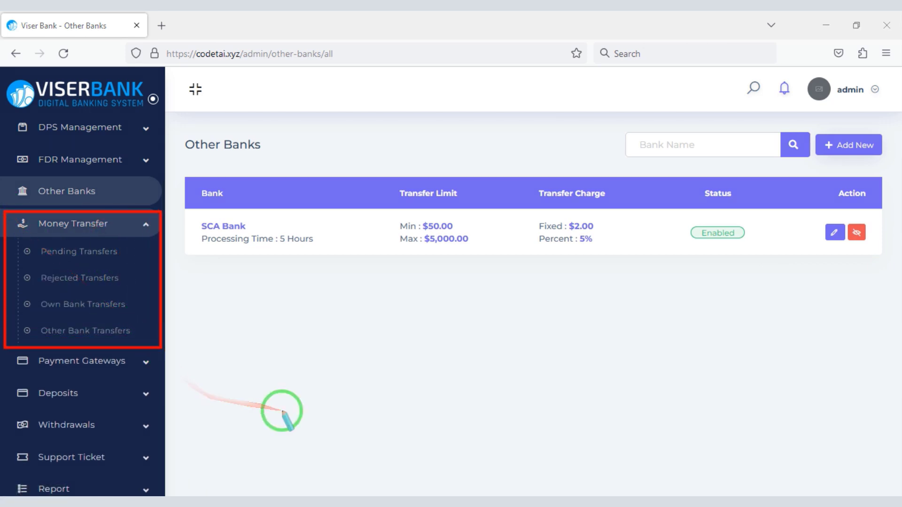
{"action": "left_click", "coordinate": [126, 362]}
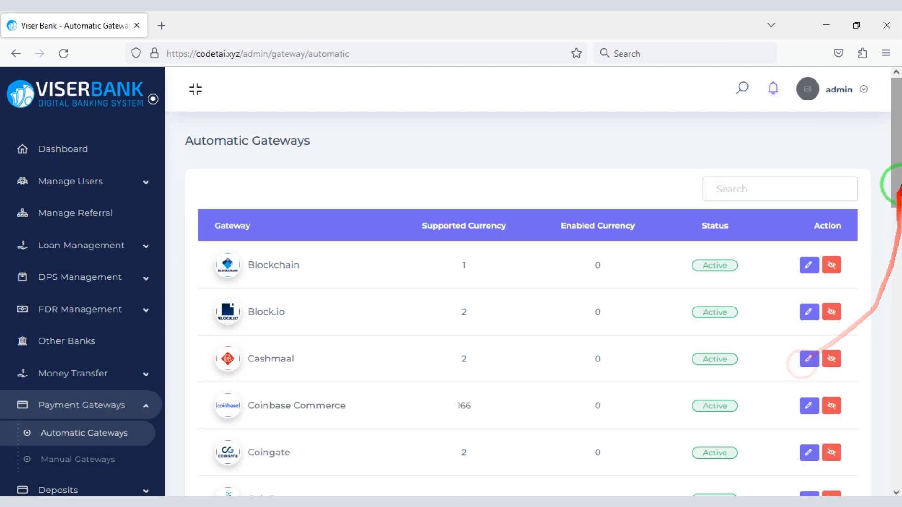
{"action": "left_click_drag", "start_coordinate": [896, 195], "coordinate": [898, 221]}
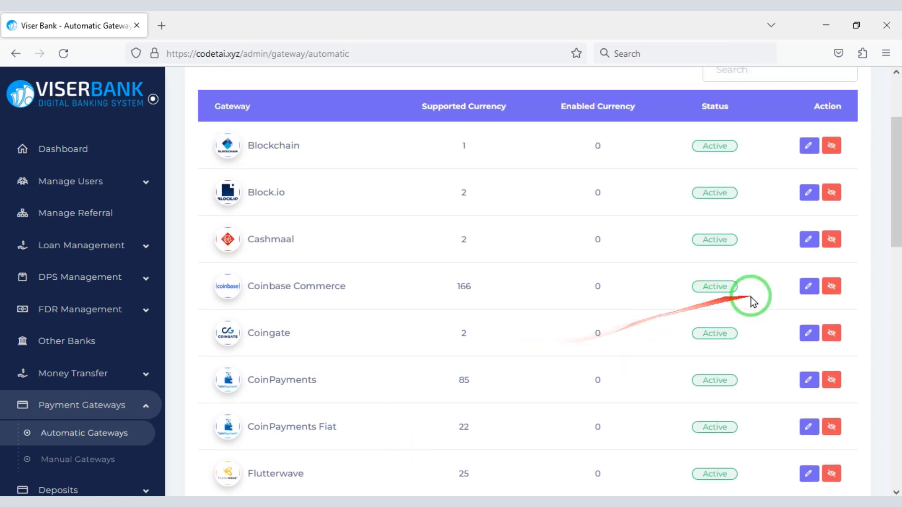
{"action": "left_click", "coordinate": [804, 292]}
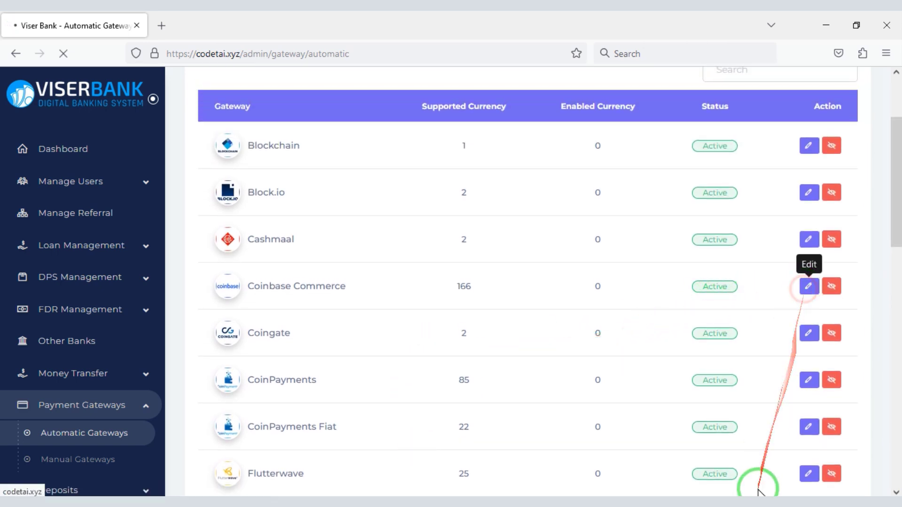
Copy the Coinbase Commerce gateway name and open a blank browser tab.
{"action": "left_click_drag", "start_coordinate": [897, 312], "coordinate": [898, 420]}
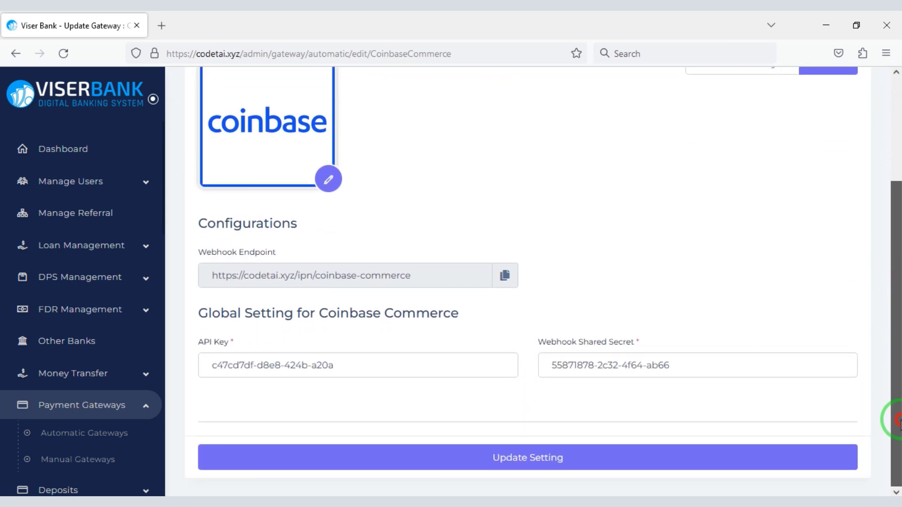
{"action": "right_click", "coordinate": [334, 314]}
{"action": "left_click", "coordinate": [357, 327]}
{"action": "double_click", "coordinate": [149, 15]}
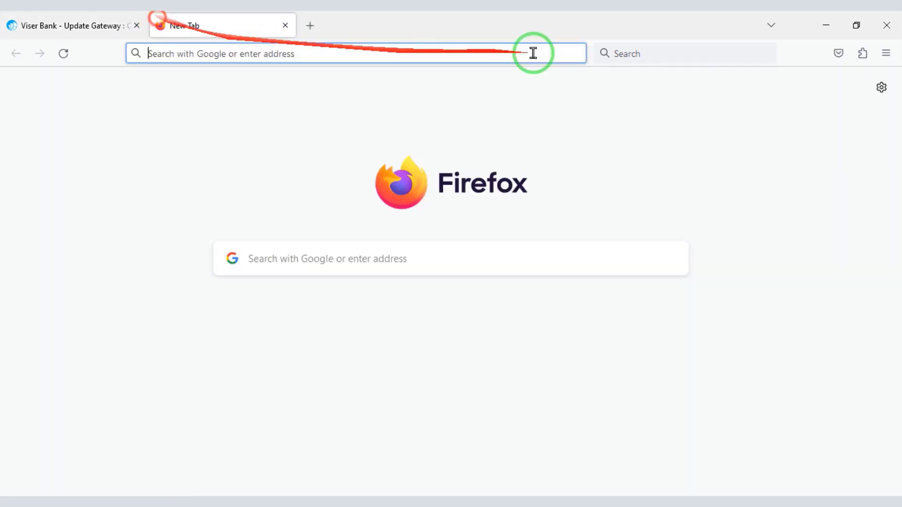
Search for Coinbase Commerce, open its website, and dismiss the cookie notice.
{"action": "left_click", "coordinate": [644, 59]}
{"action": "key", "text": "ctrl+v"}
{"action": "key", "text": "Return"}
{"action": "left_click_drag", "start_coordinate": [892, 118], "coordinate": [898, 94]}
{"action": "left_click", "coordinate": [413, 211]}
{"action": "left_click", "coordinate": [739, 458]}
{"action": "left_click", "coordinate": [892, 207]}
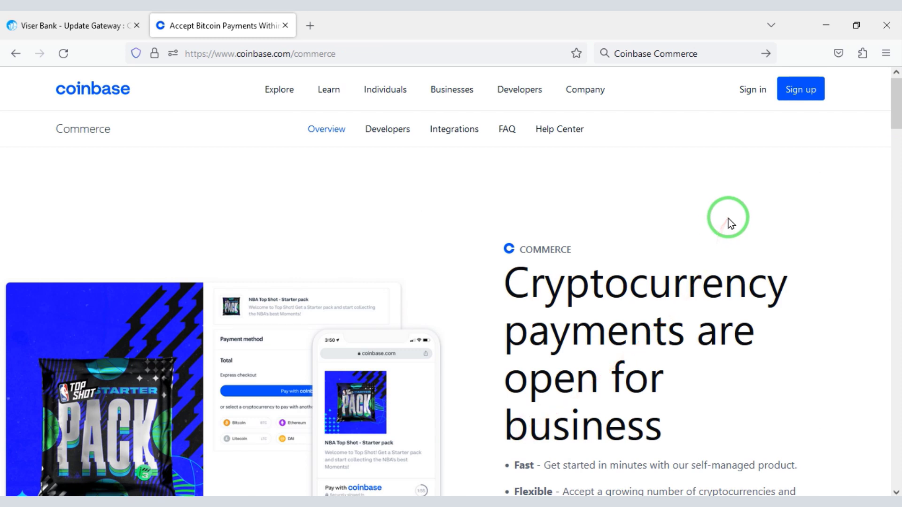
Sign in to Coinbase Commerce with the saved account e-mail.
{"action": "left_click", "coordinate": [750, 89]}
{"action": "left_click", "coordinate": [443, 275]}
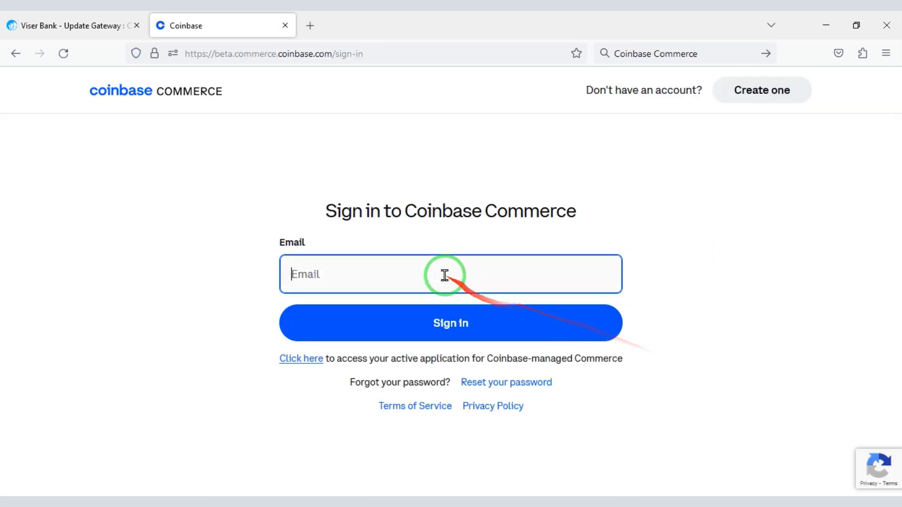
{"action": "left_click", "coordinate": [415, 301]}
{"action": "left_click", "coordinate": [409, 326]}
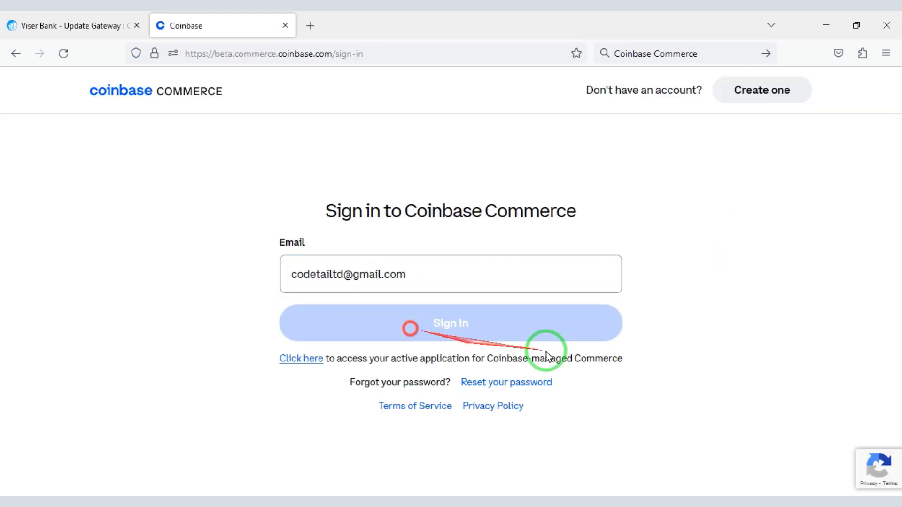
{"action": "left_click", "coordinate": [431, 360]}
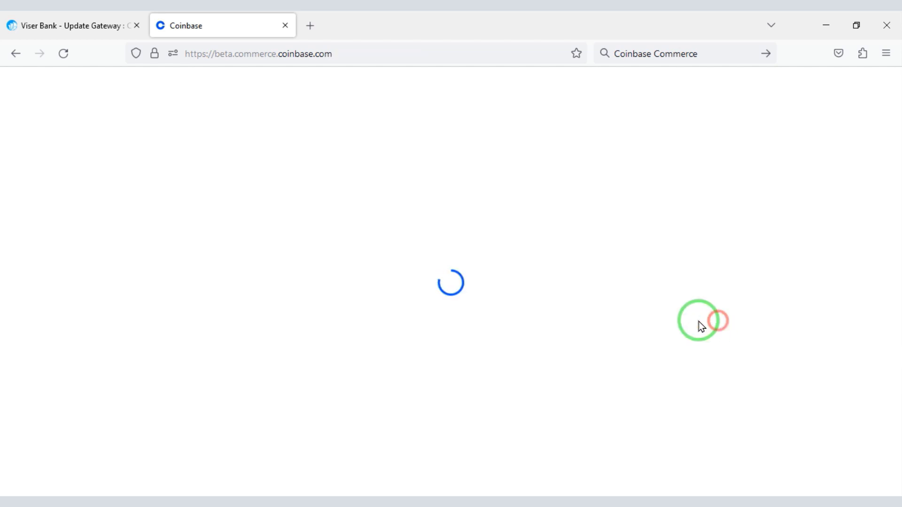
Copy Viser Bank's webhook endpoint URL, then open Coinbase Commerce Settings > Notifications.
{"action": "left_click", "coordinate": [6, 23]}
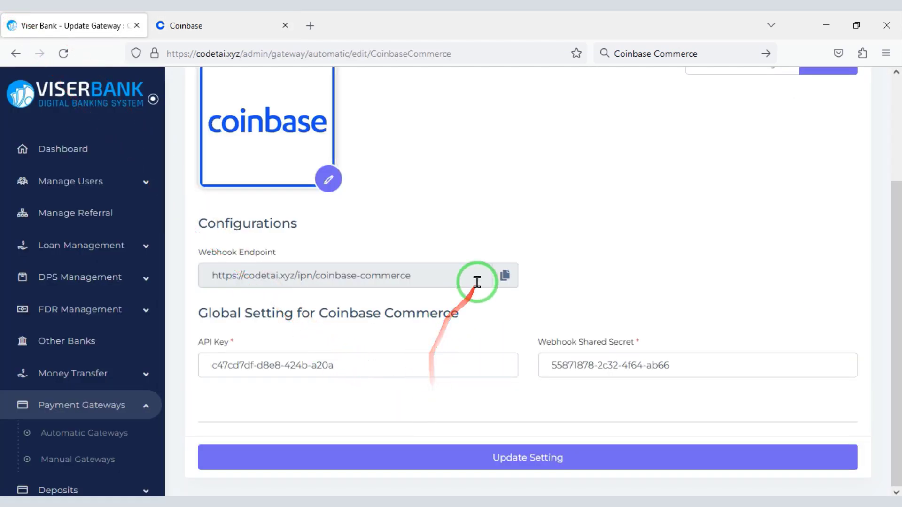
{"action": "left_click", "coordinate": [502, 276]}
{"action": "left_click", "coordinate": [186, 26]}
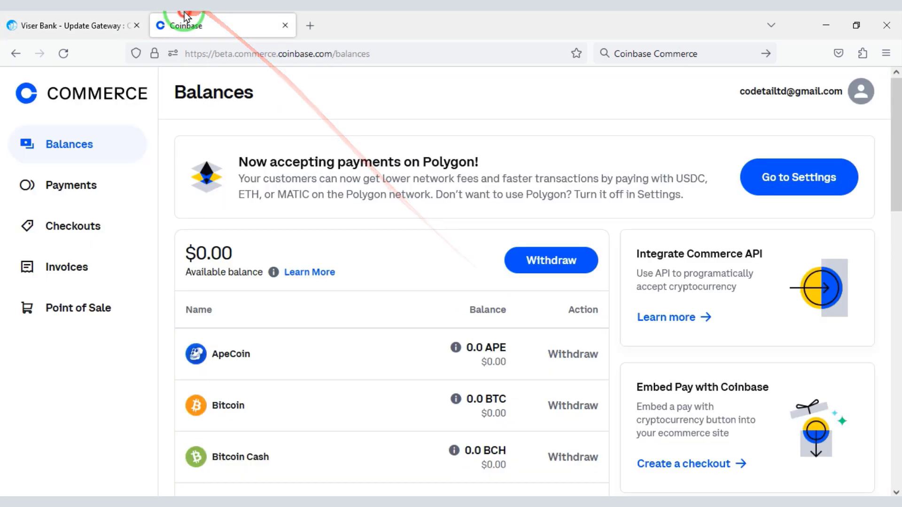
{"action": "left_click", "coordinate": [860, 91]}
{"action": "left_click", "coordinate": [675, 258]}
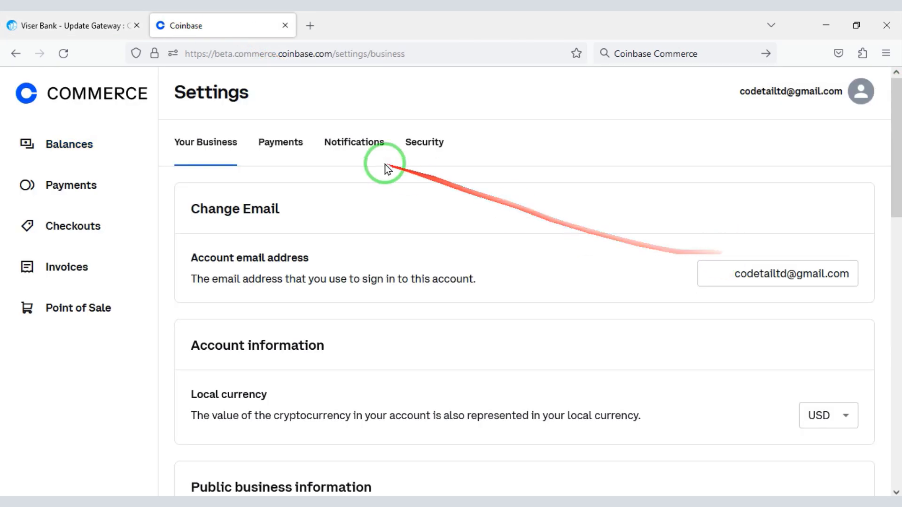
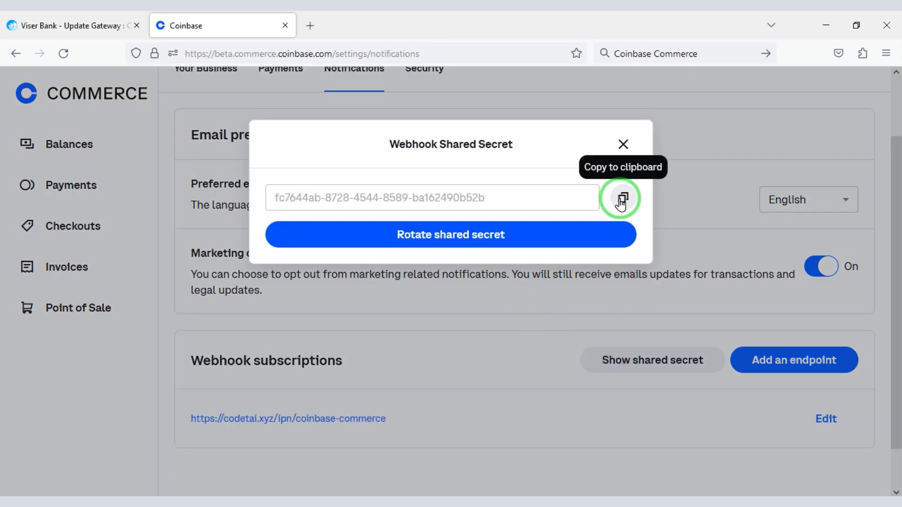
Paste the Coinbase Commerce webhook shared secret into the ViserBank gateway's secret field.
{"action": "left_click", "coordinate": [622, 198]}
{"action": "left_click", "coordinate": [70, 26]}
{"action": "left_click_drag", "start_coordinate": [677, 365], "coordinate": [519, 366]}
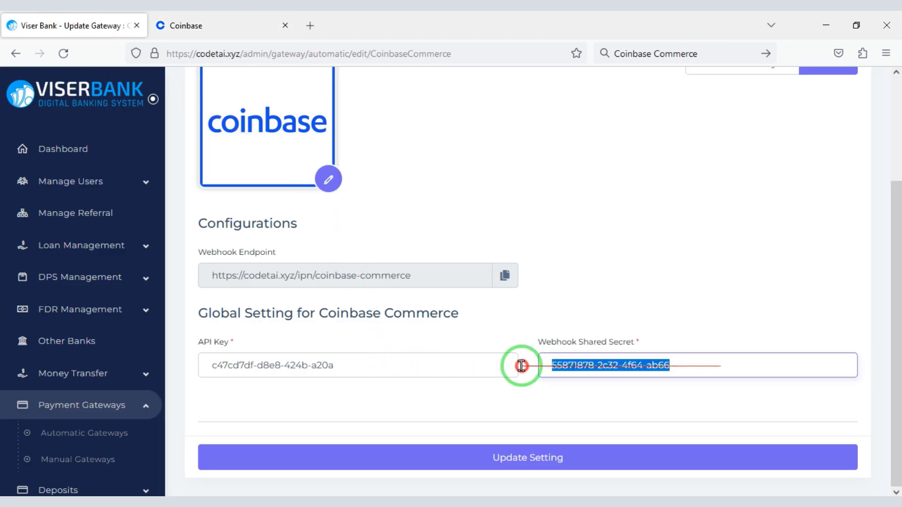
{"action": "key", "text": "ctrl+v"}
Copy the API key from Coinbase Commerce Security settings into the gateway's API Key field.
{"action": "left_click", "coordinate": [263, 26]}
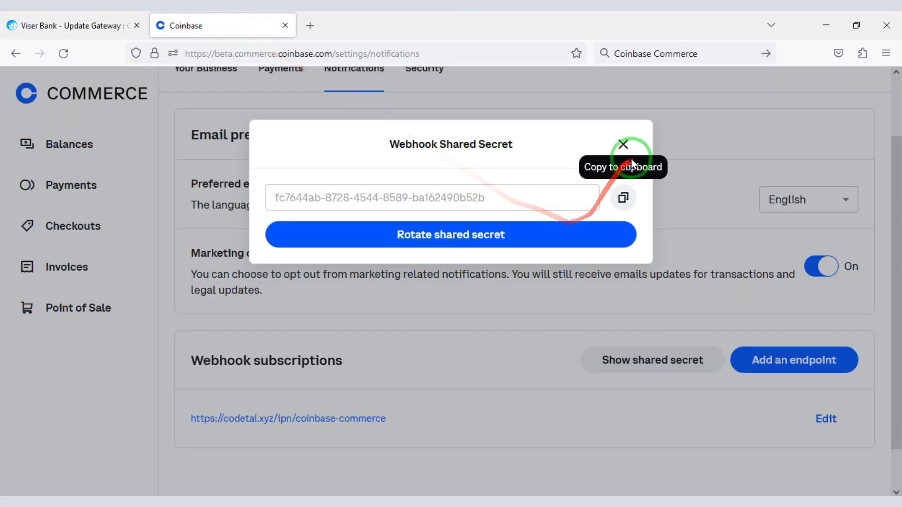
{"action": "left_click", "coordinate": [623, 145]}
{"action": "left_click", "coordinate": [433, 144]}
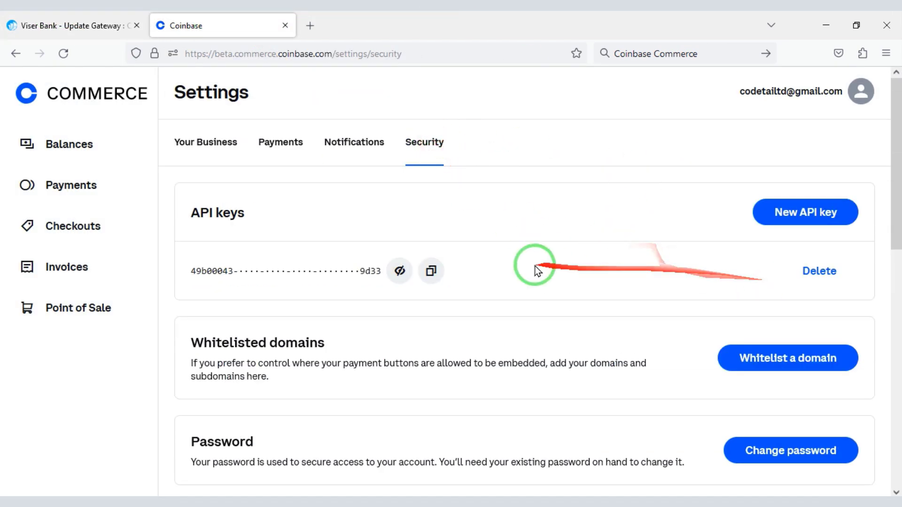
{"action": "left_click", "coordinate": [427, 270]}
{"action": "left_click", "coordinate": [61, 25]}
{"action": "left_click_drag", "start_coordinate": [381, 365], "coordinate": [207, 365]}
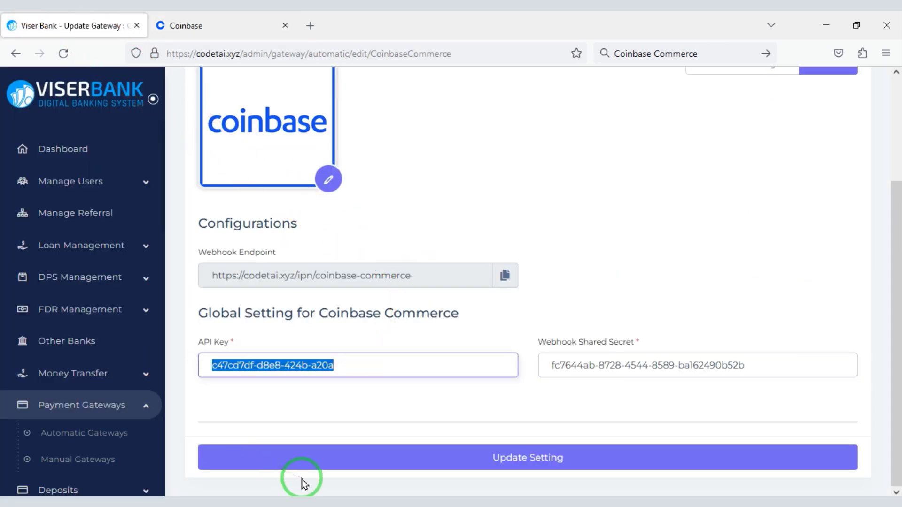
{"action": "key", "text": "ctrl+v"}
Choose USD as the gateway currency and save the Coinbase Commerce gateway settings.
{"action": "scroll", "coordinate": [780, 207], "scroll_direction": "up", "scroll_amount": 3}
{"action": "left_click", "coordinate": [780, 207]}
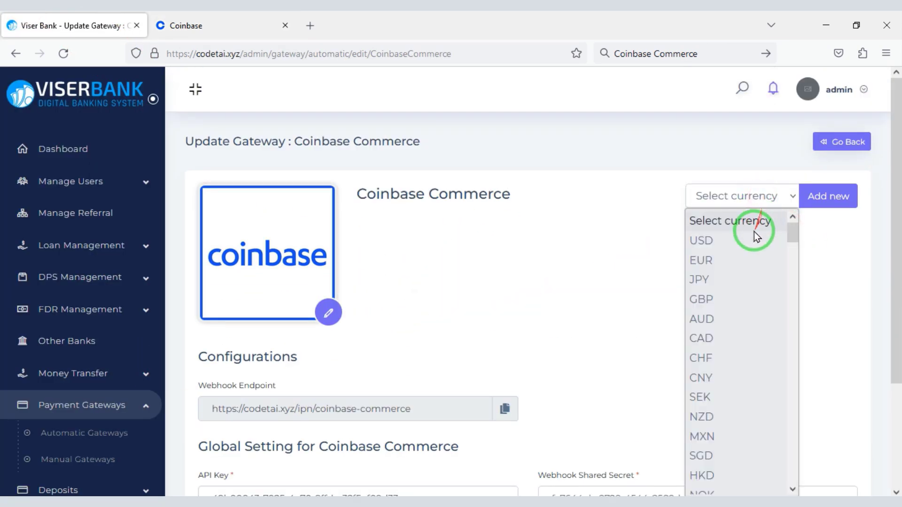
{"action": "left_click", "coordinate": [753, 238]}
{"action": "scroll", "coordinate": [885, 235], "scroll_direction": "down", "scroll_amount": 3}
{"action": "scroll", "coordinate": [891, 191], "scroll_direction": "up", "scroll_amount": 5}
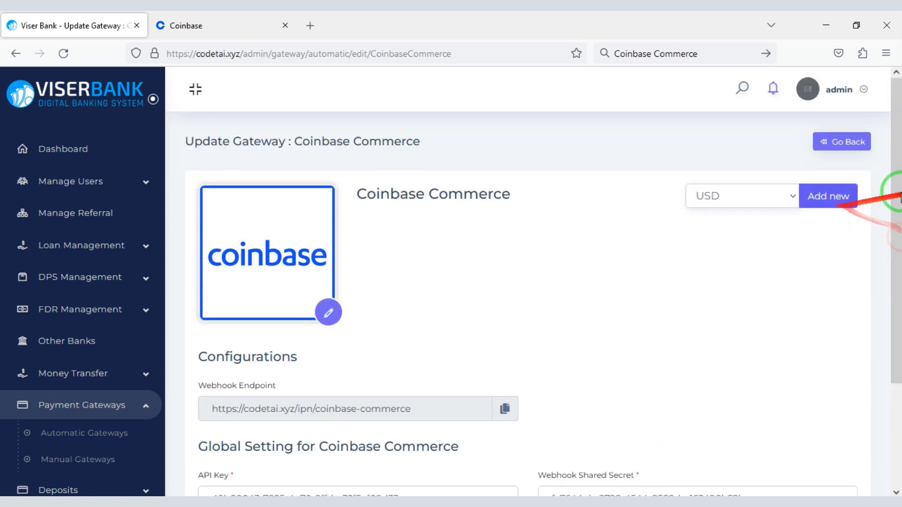
{"action": "scroll", "coordinate": [681, 423], "scroll_direction": "down", "scroll_amount": 5}
{"action": "left_click", "coordinate": [681, 458]}
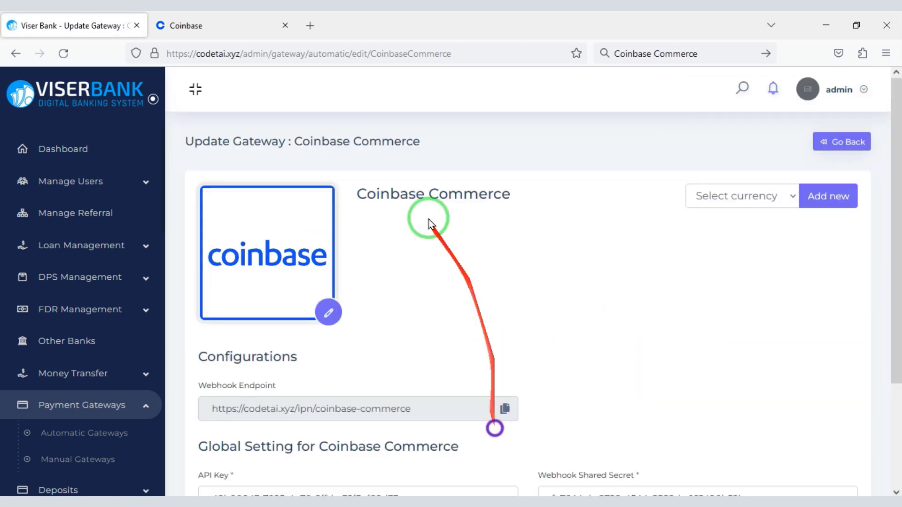
Close the Coinbase Commerce tab and show the Automatic Gateways list.
{"action": "left_click", "coordinate": [290, 34]}
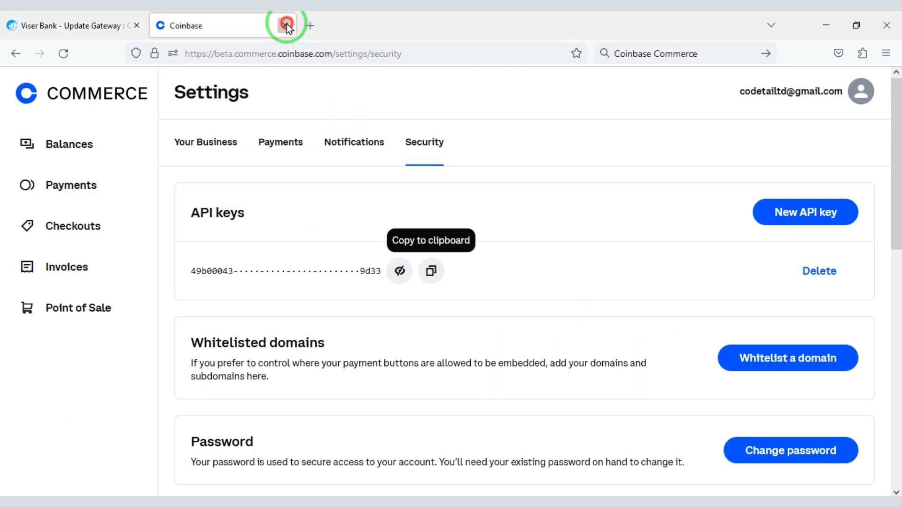
{"action": "left_click", "coordinate": [287, 25]}
{"action": "left_click", "coordinate": [44, 428]}
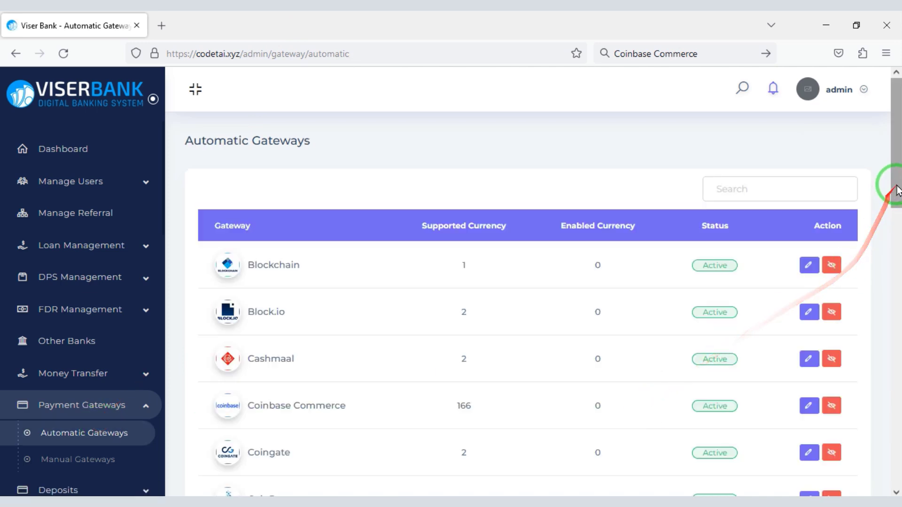
Start a new manual gateway and upload the Payoneer image.
{"action": "left_click_drag", "start_coordinate": [897, 191], "coordinate": [892, 137]}
{"action": "scroll", "coordinate": [63, 410], "scroll_direction": "down", "scroll_amount": 3}
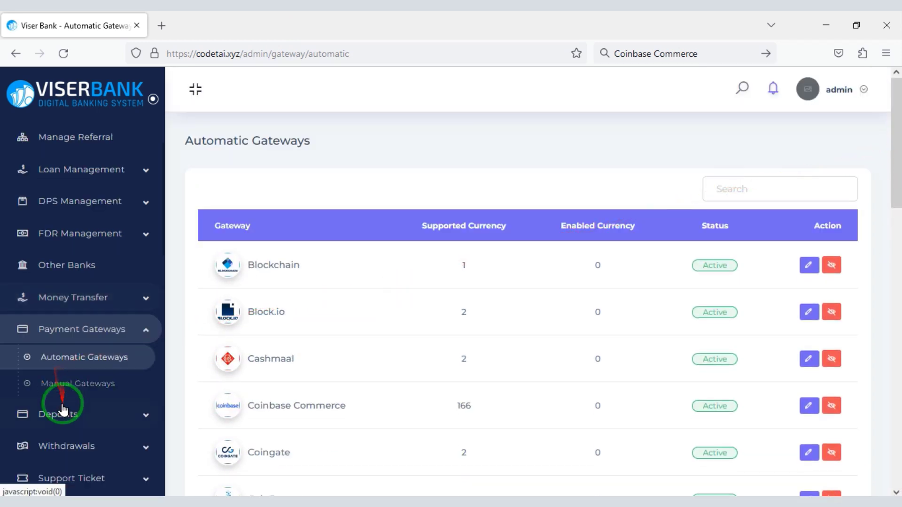
{"action": "scroll", "coordinate": [63, 409], "scroll_direction": "down", "scroll_amount": 2}
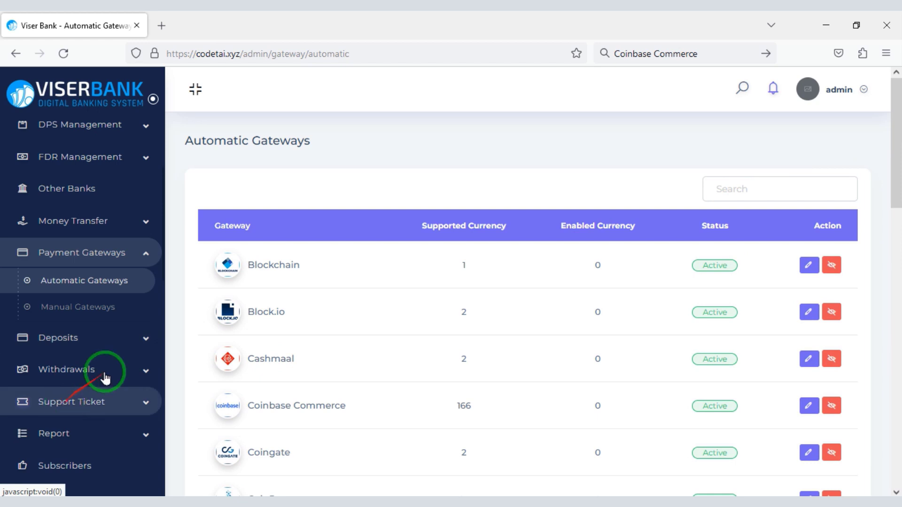
{"action": "left_click", "coordinate": [101, 308]}
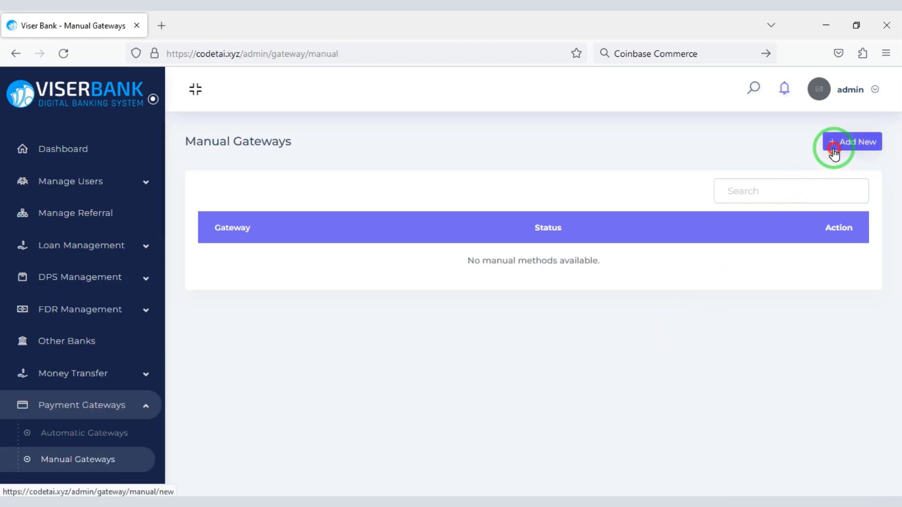
{"action": "left_click", "coordinate": [831, 148]}
{"action": "left_click", "coordinate": [326, 312]}
{"action": "double_click", "coordinate": [235, 118]}
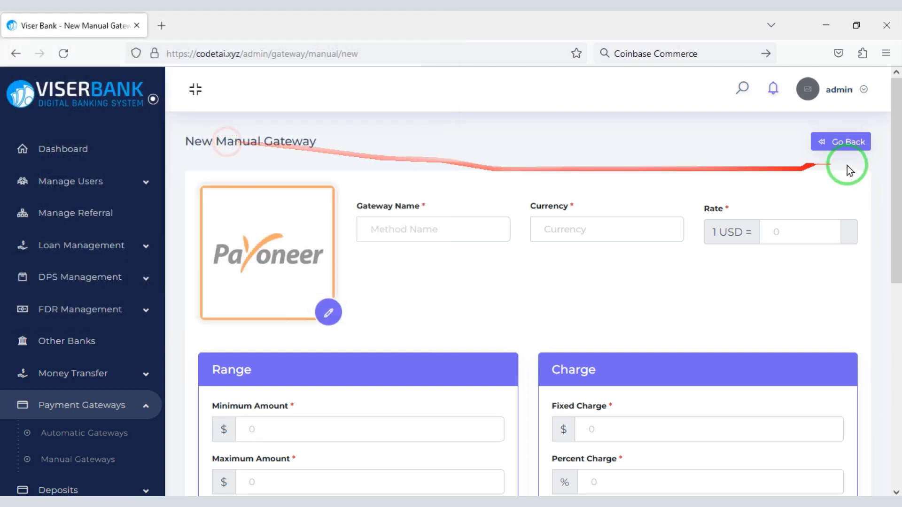
Name the gateway Payoneer with currency USD and rate 1.
{"action": "scroll", "coordinate": [658, 178], "scroll_direction": "down", "scroll_amount": 2}
{"action": "left_click", "coordinate": [443, 146]}
{"action": "type", "text": "Payoneer"}
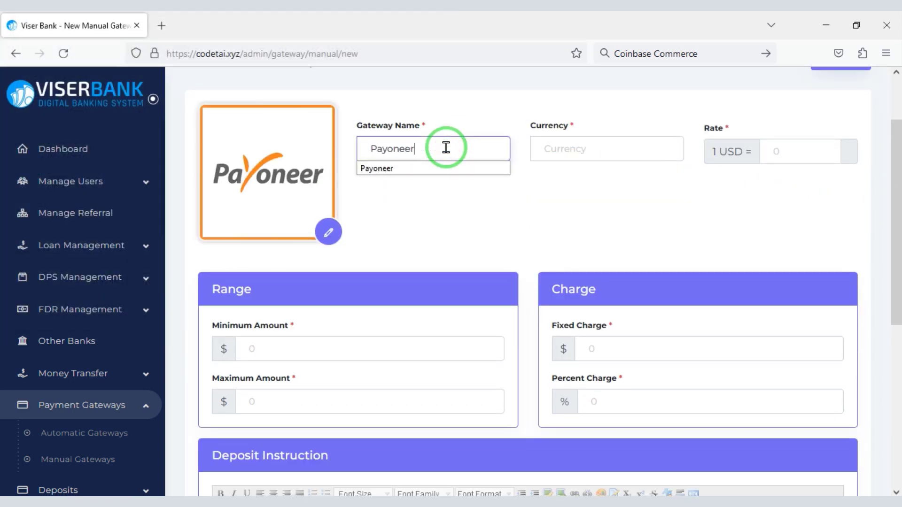
{"action": "left_click", "coordinate": [589, 155]}
{"action": "type", "text": "USD"}
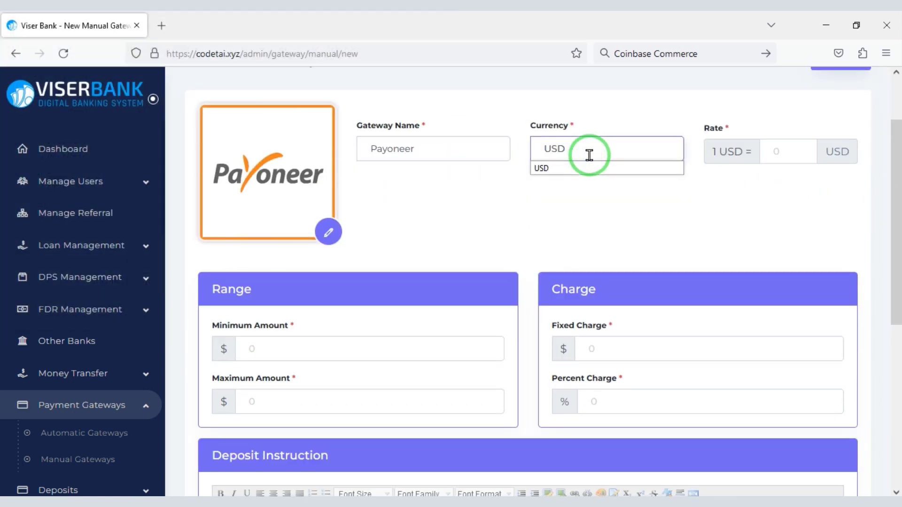
{"action": "left_click", "coordinate": [787, 146]}
{"action": "type", "text": "1"}
Set limits of 50–5000 and charges of 5 fixed plus 5 percent.
{"action": "left_click_drag", "start_coordinate": [895, 177], "coordinate": [895, 249]}
{"action": "left_click", "coordinate": [357, 202]}
{"action": "type", "text": "50"}
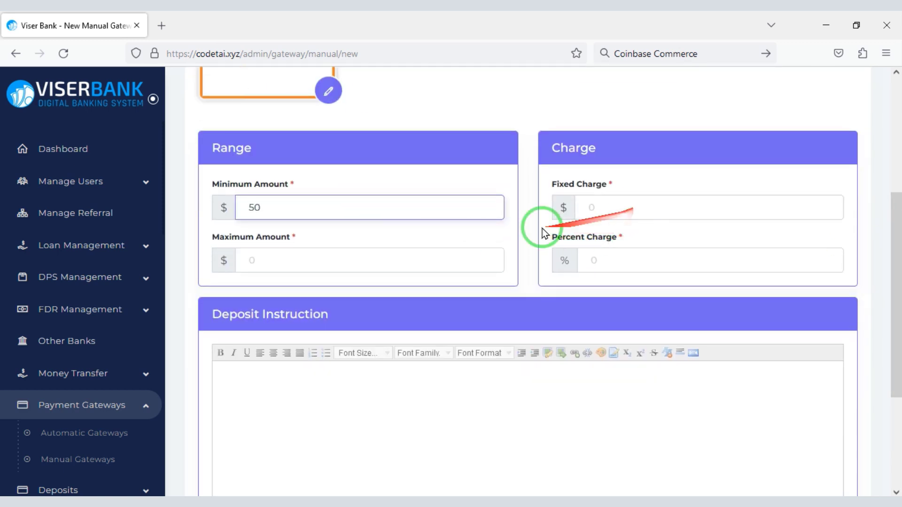
{"action": "left_click", "coordinate": [272, 268]}
{"action": "type", "text": "5000"}
{"action": "left_click", "coordinate": [662, 207]}
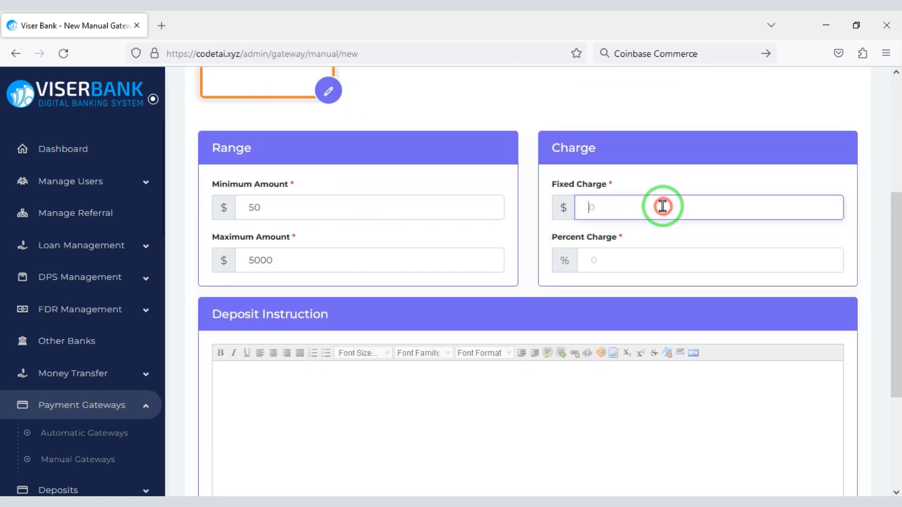
{"action": "type", "text": "5"}
{"action": "key", "text": "Tab"}
{"action": "type", "text": "5"}
Add user fields: Email as a text input and Screenshot as a file upload.
{"action": "left_click_drag", "start_coordinate": [894, 282], "coordinate": [894, 402]}
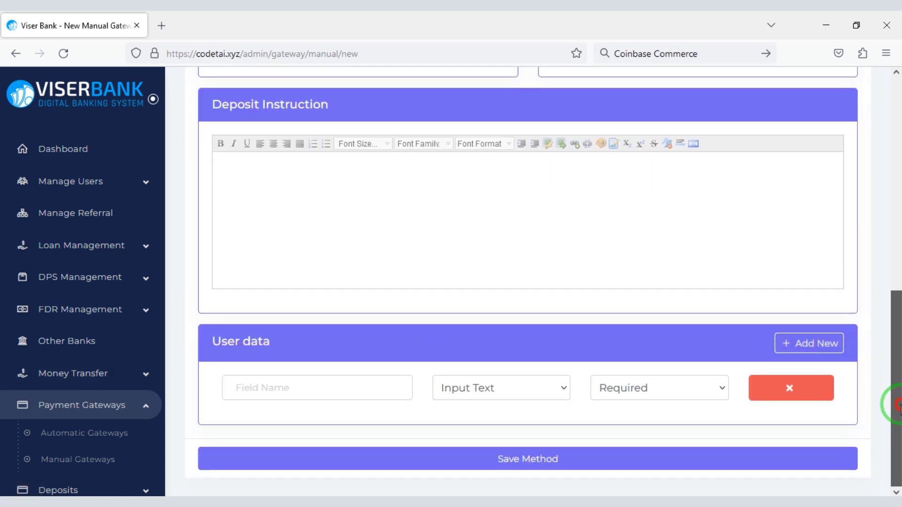
{"action": "left_click", "coordinate": [339, 388]}
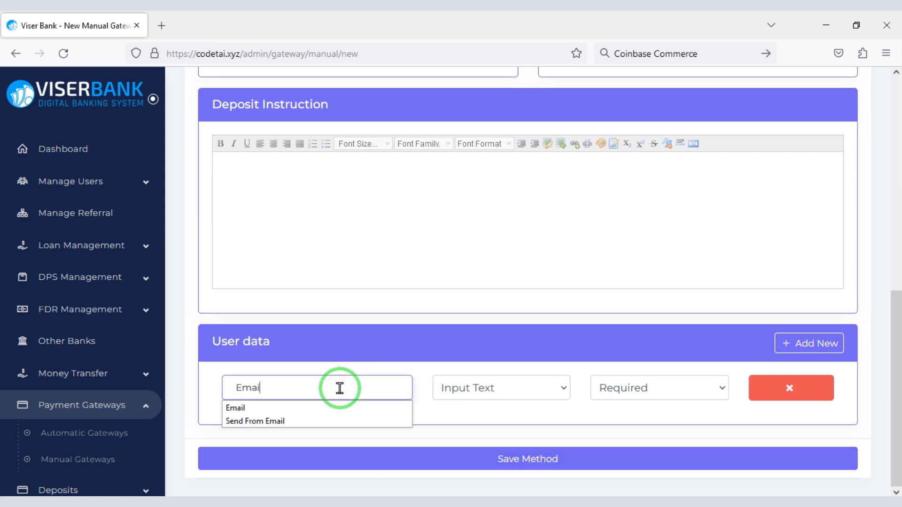
{"action": "left_click", "coordinate": [506, 395]}
{"action": "left_click", "coordinate": [892, 352]}
{"action": "left_click", "coordinate": [809, 346]}
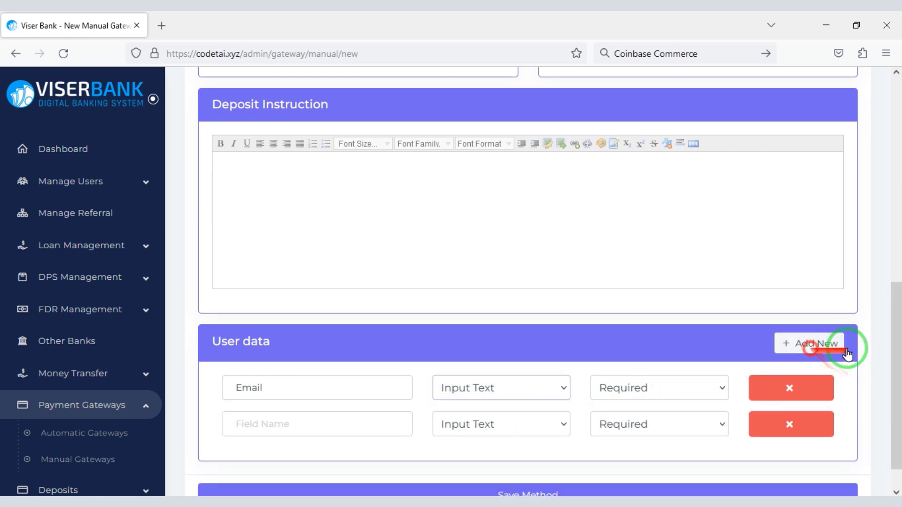
{"action": "scroll", "coordinate": [799, 357], "scroll_direction": "down", "scroll_amount": 1}
{"action": "left_click", "coordinate": [324, 382]}
{"action": "left_click", "coordinate": [500, 387]}
{"action": "left_click", "coordinate": [469, 451]}
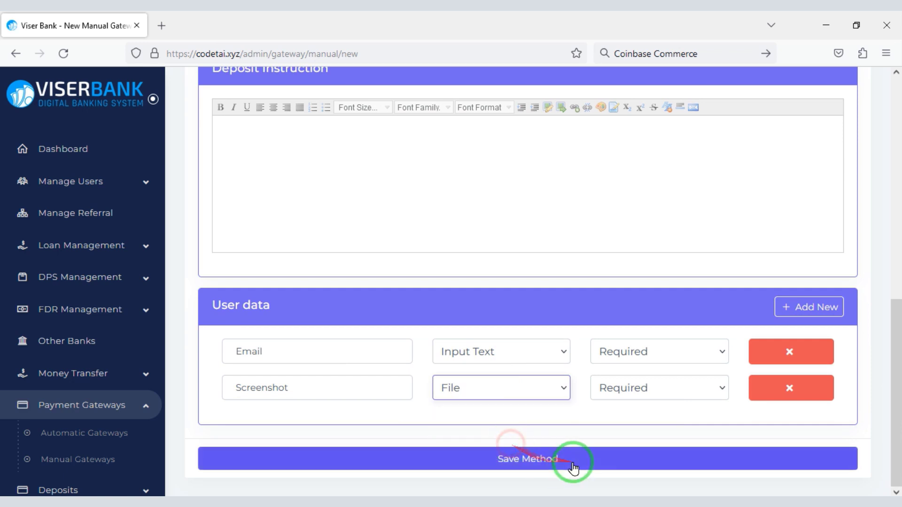
Save the Payoneer gateway and activate it in the Manual Gateways list.
{"action": "left_click", "coordinate": [570, 465]}
{"action": "left_click", "coordinate": [117, 457]}
{"action": "left_click", "coordinate": [844, 267]}
{"action": "left_click", "coordinate": [580, 187]}
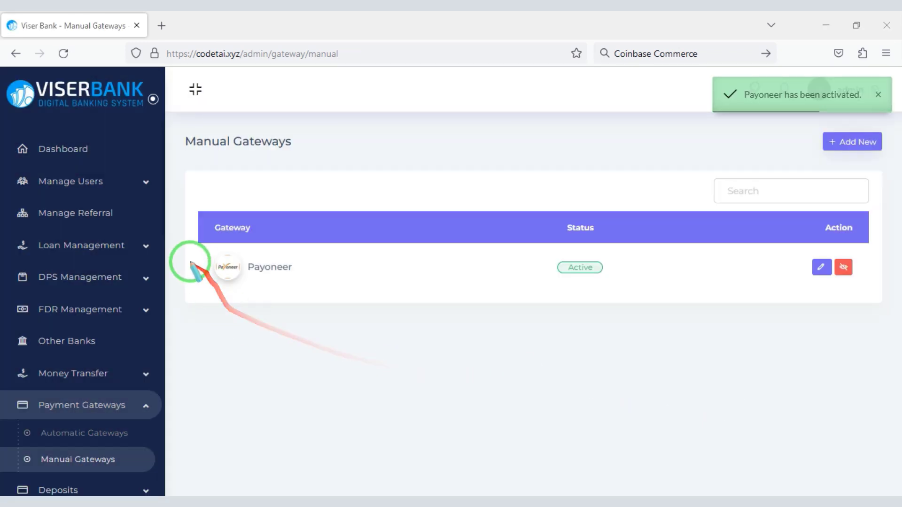
Look over the Deposits submenu, then expand Withdrawals to reach Withdrawal Methods.
{"action": "left_click_drag", "start_coordinate": [189, 254], "coordinate": [871, 295]}
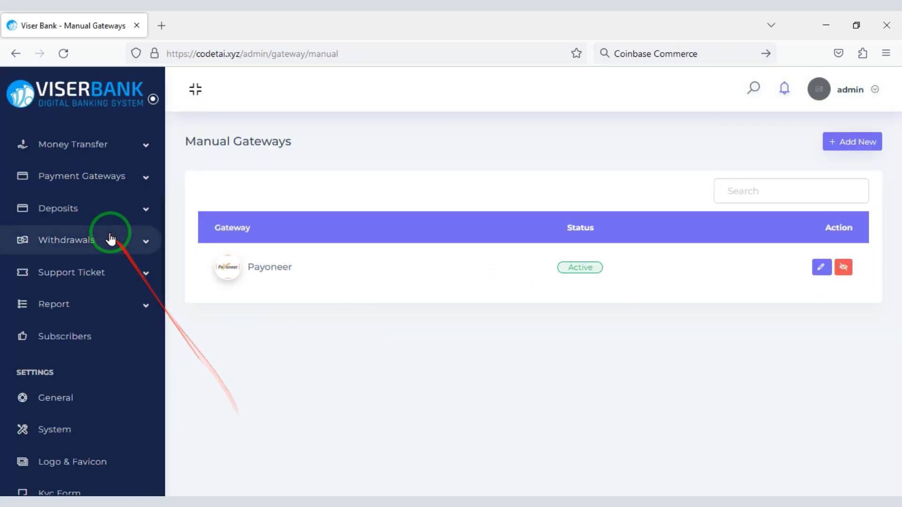
{"action": "left_click", "coordinate": [104, 220]}
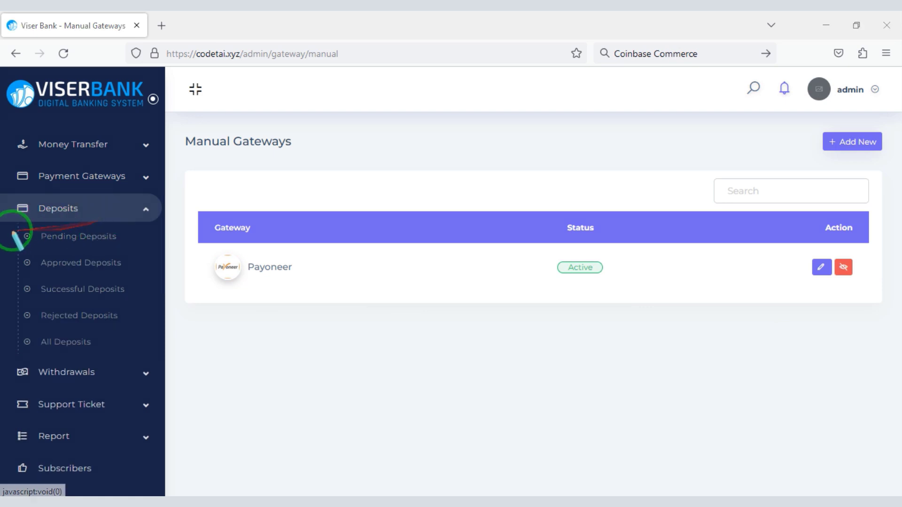
{"action": "left_click_drag", "start_coordinate": [91, 277], "coordinate": [154, 353]}
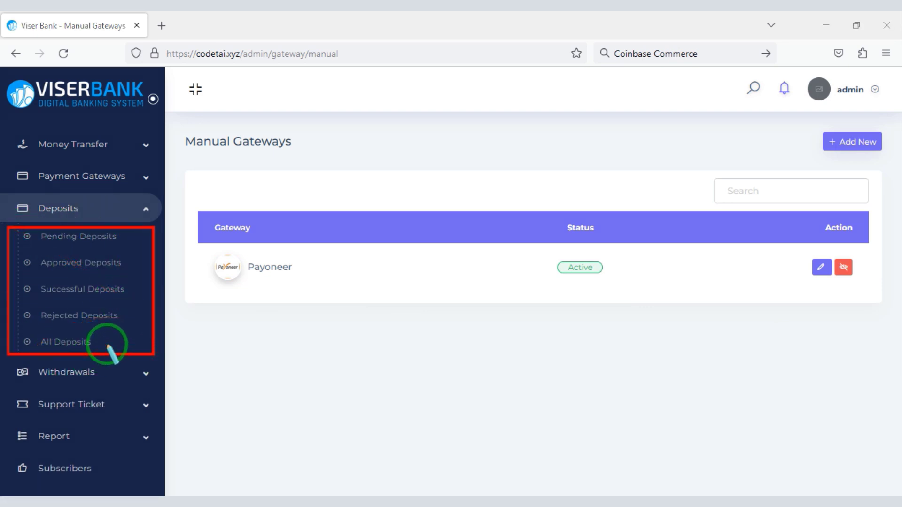
{"action": "left_click", "coordinate": [110, 216]}
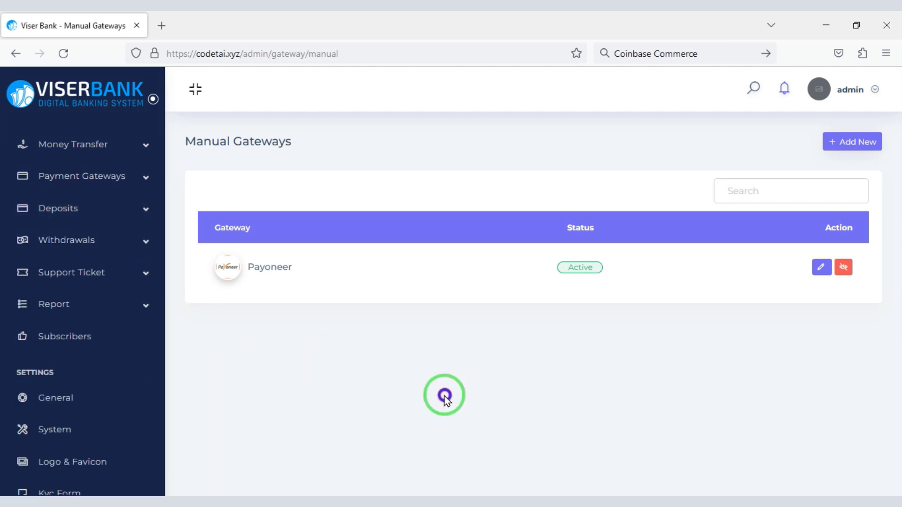
{"action": "left_click", "coordinate": [104, 243]}
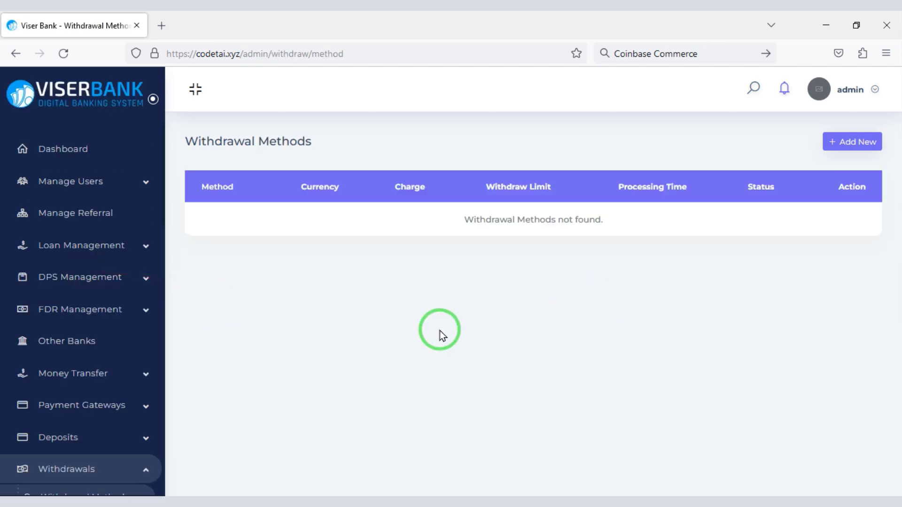
Start a new withdrawal method named Bank Wire with the Bank Wire image.
{"action": "left_click", "coordinate": [851, 141]}
{"action": "left_click", "coordinate": [327, 270]}
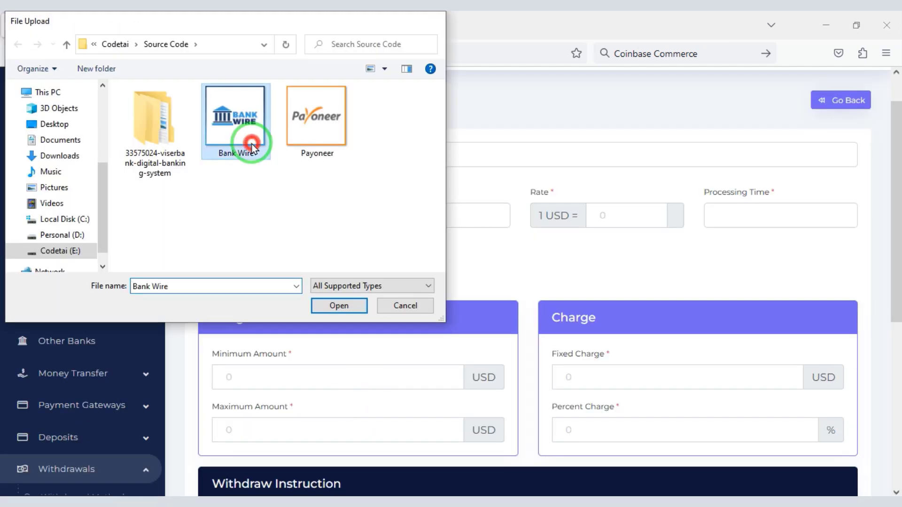
{"action": "double_click", "coordinate": [250, 139]}
{"action": "left_click", "coordinate": [447, 153]}
{"action": "type", "text": "Bank Wir"}
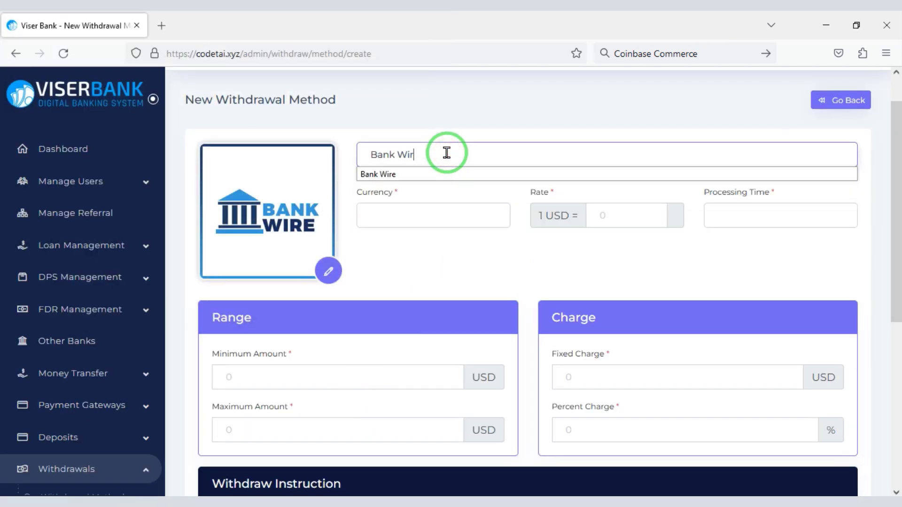
{"action": "type", "text": "e"}
Set processing time 5, limits 50–5000, fixed charge 5 and percent charge 5.
{"action": "left_click", "coordinate": [431, 213]}
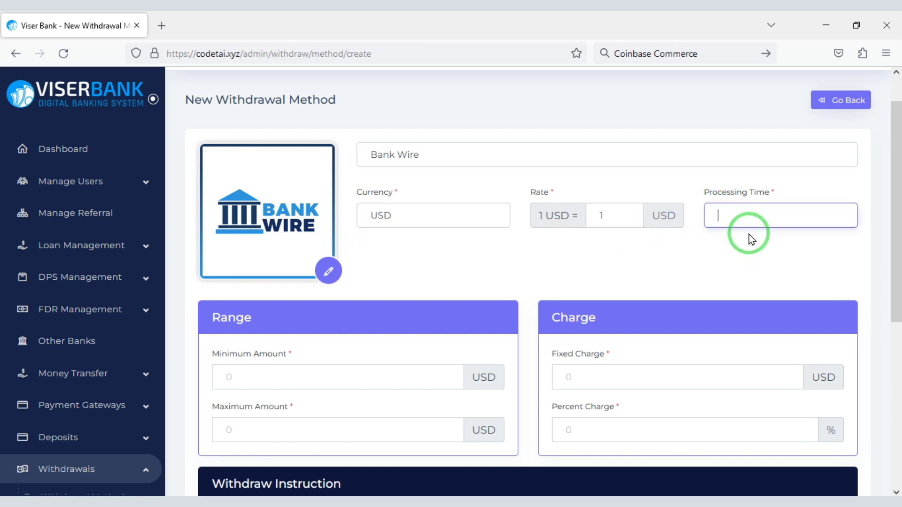
{"action": "type", "text": "5"}
{"action": "scroll", "coordinate": [885, 296], "scroll_direction": "down", "scroll_amount": 3}
{"action": "left_click", "coordinate": [342, 235]}
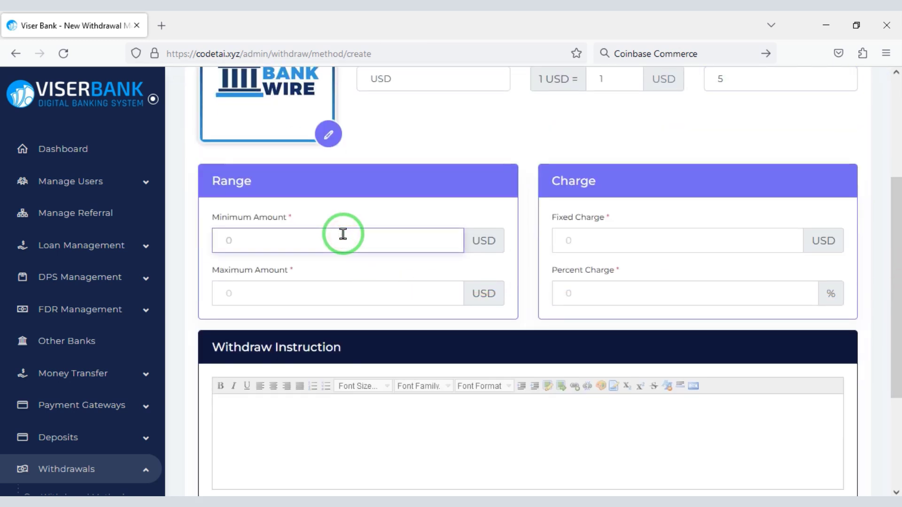
{"action": "left_click", "coordinate": [342, 290]}
{"action": "type", "text": "5"}
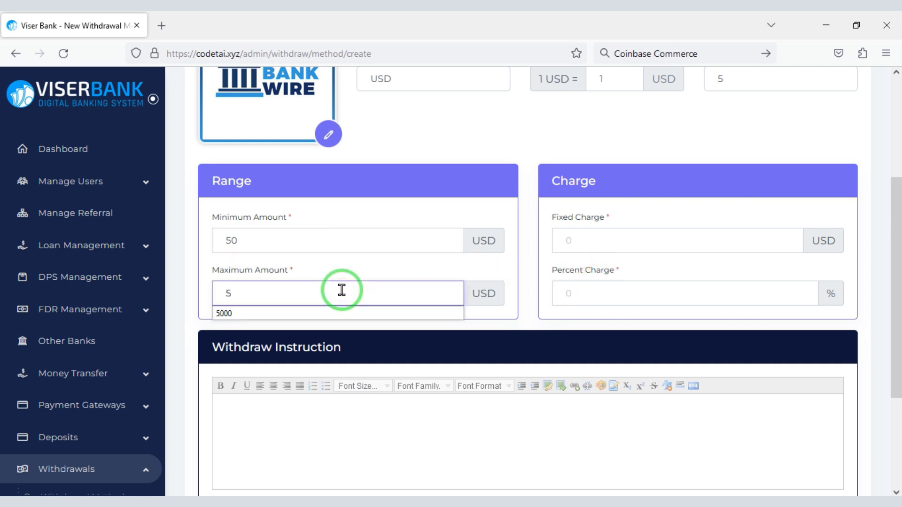
{"action": "type", "text": "000"}
{"action": "left_click", "coordinate": [615, 244]}
{"action": "left_click", "coordinate": [625, 285]}
{"action": "type", "text": "5"}
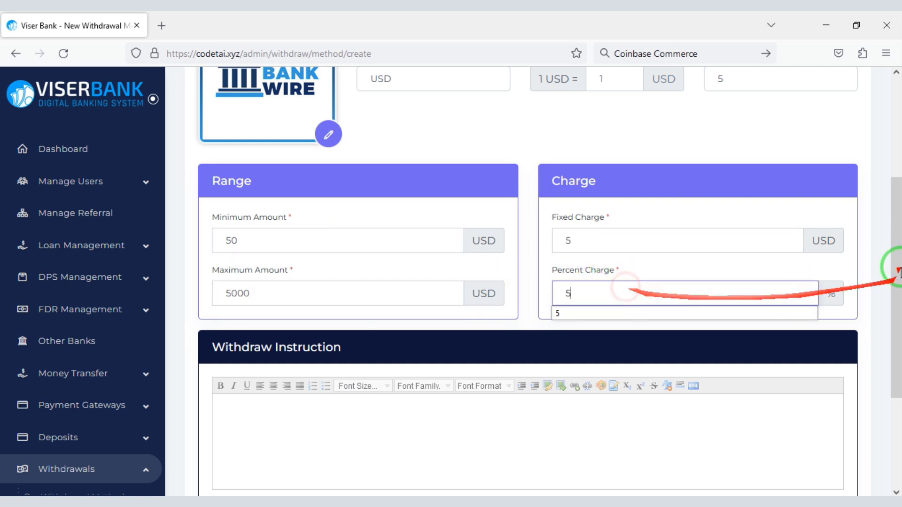
Add a 'Bank account number' text field and save the Bank Wire method.
{"action": "scroll", "coordinate": [891, 261], "scroll_direction": "down", "scroll_amount": 3}
{"action": "left_click", "coordinate": [807, 379]}
{"action": "scroll", "coordinate": [891, 383], "scroll_direction": "down", "scroll_amount": 1}
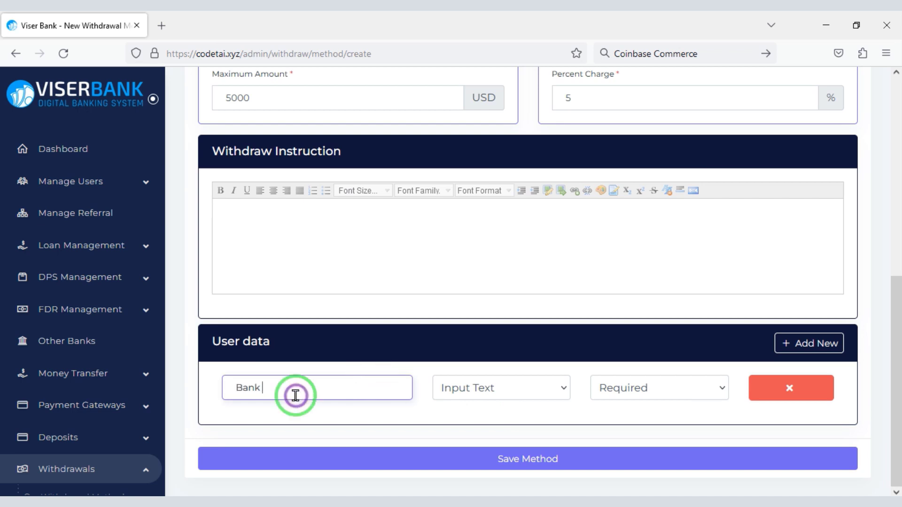
{"action": "left_click", "coordinate": [470, 388]}
{"action": "left_click", "coordinate": [472, 411]}
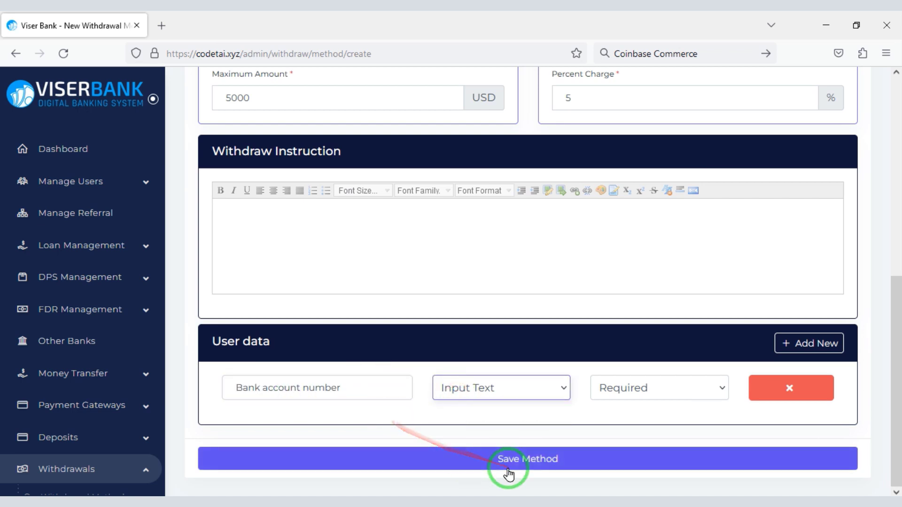
{"action": "left_click", "coordinate": [507, 463]}
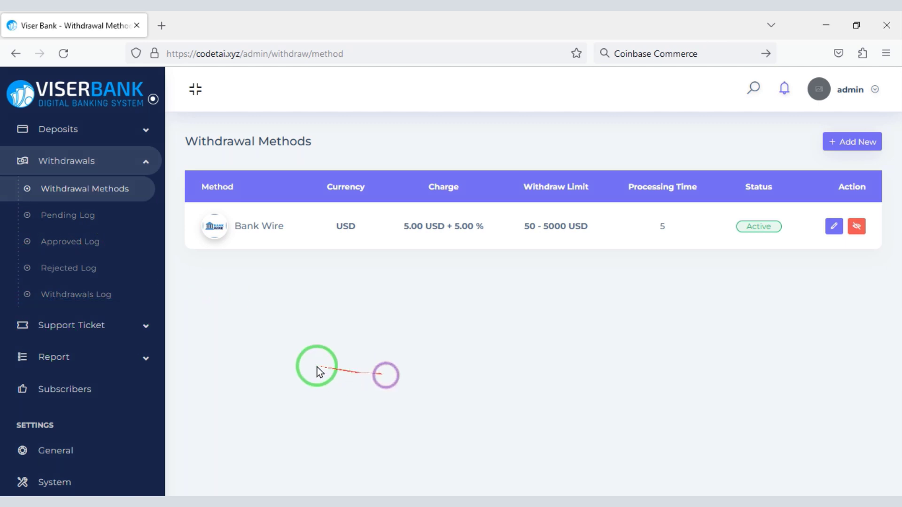
{"action": "left_click", "coordinate": [136, 325]}
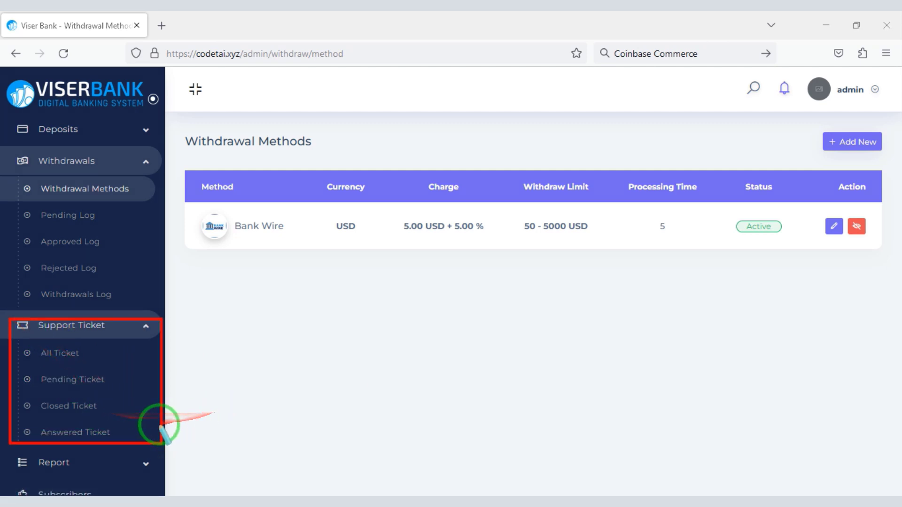
View all support tickets and expand the Reports menu.
{"action": "left_click", "coordinate": [75, 356]}
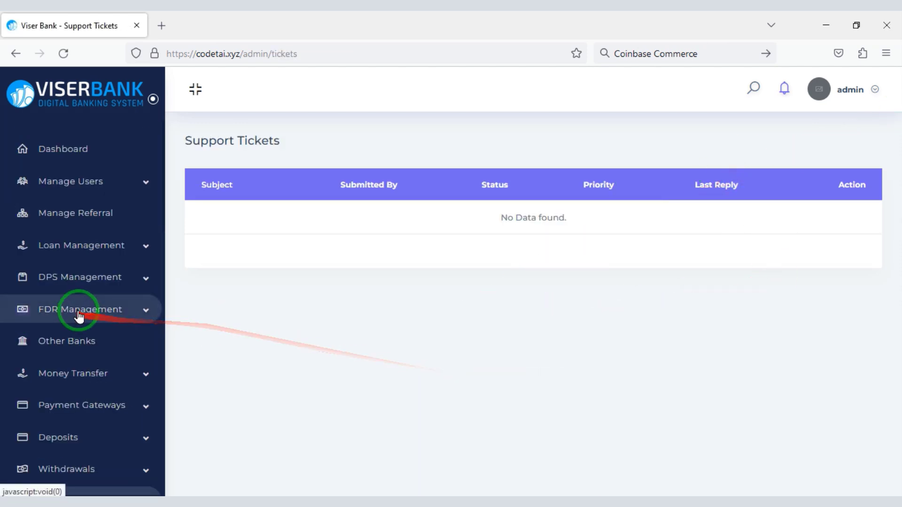
{"action": "scroll", "coordinate": [89, 329], "scroll_direction": "down", "scroll_amount": 8}
{"action": "left_click", "coordinate": [118, 162]}
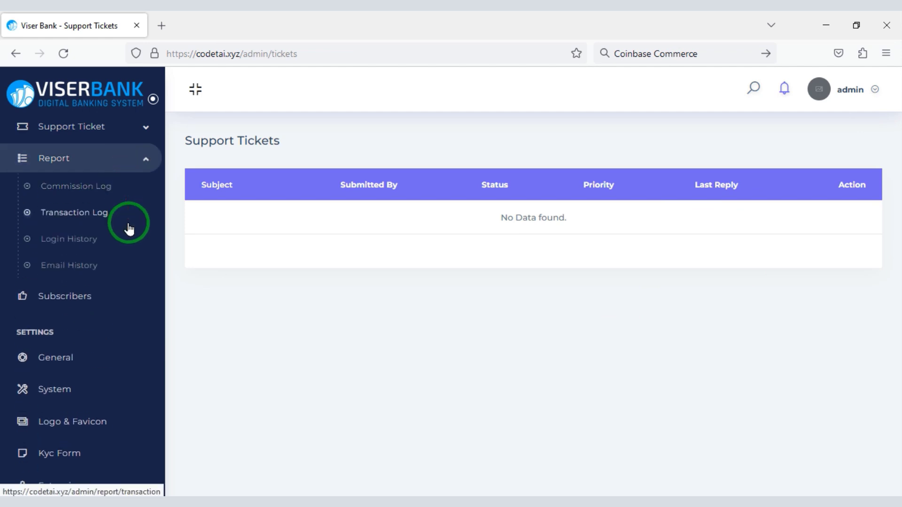
{"action": "mouse_move", "coordinate": [89, 195]}
{"action": "left_mouse_down"}
{"action": "mouse_move", "coordinate": [138, 271]}
{"action": "mouse_move", "coordinate": [155, 283]}
{"action": "left_mouse_up"}
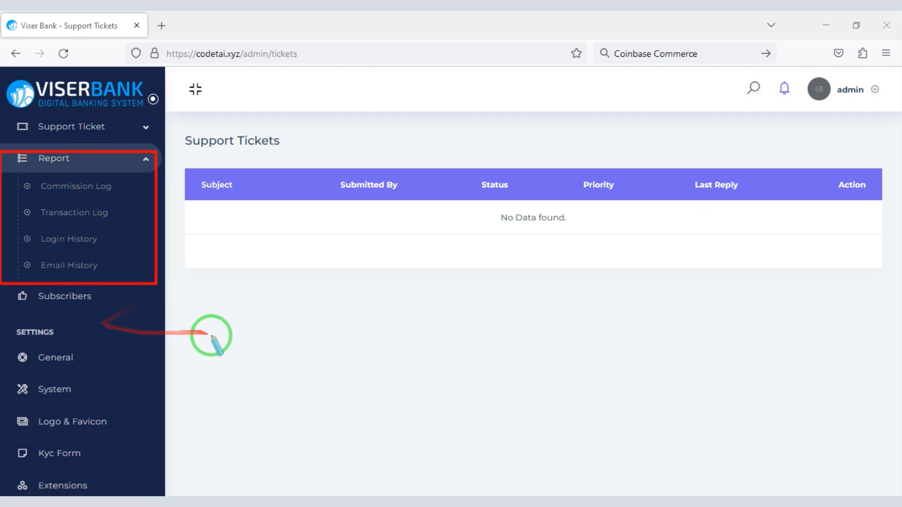
Open the subscriber list and the empty Send Email to subscribers form.
{"action": "left_click", "coordinate": [73, 297]}
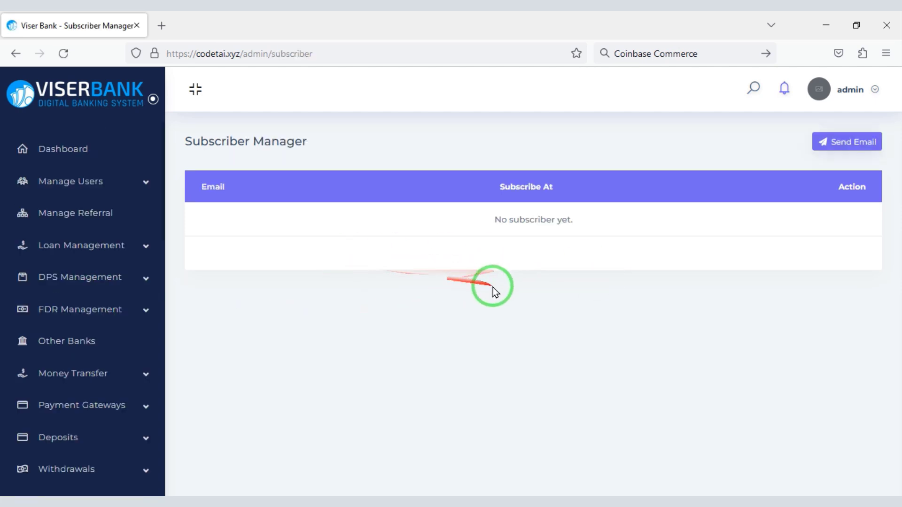
{"action": "left_click", "coordinate": [851, 143]}
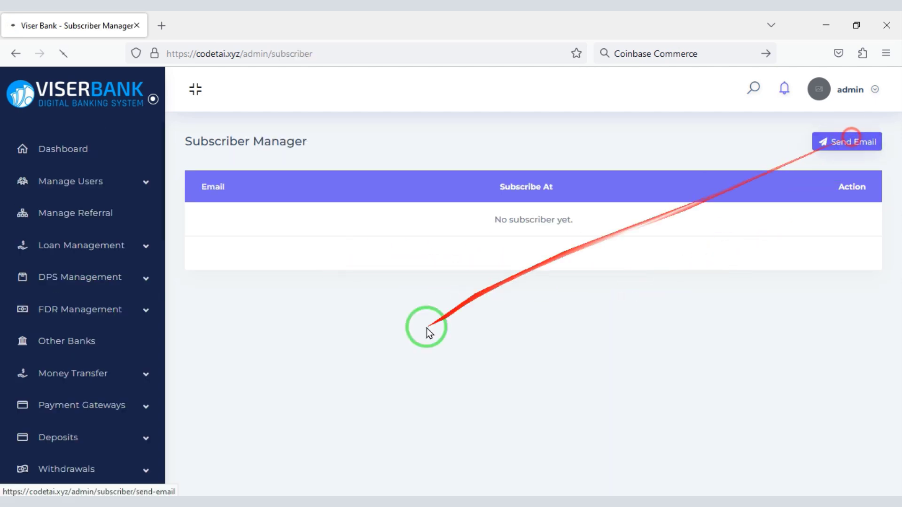
{"action": "scroll", "coordinate": [392, 371], "scroll_direction": "down", "scroll_amount": 1}
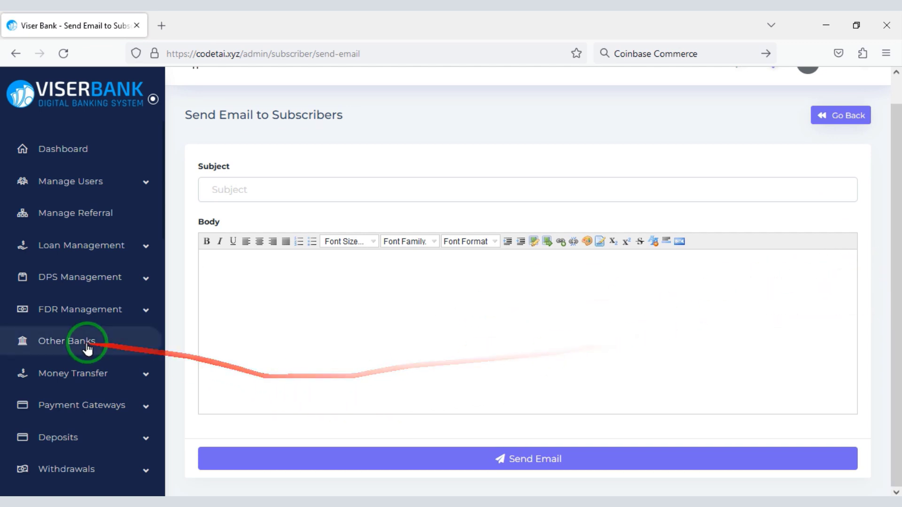
{"action": "scroll", "coordinate": [100, 346], "scroll_direction": "down", "scroll_amount": 10}
{"action": "scroll", "coordinate": [89, 282], "scroll_direction": "up", "scroll_amount": 8}
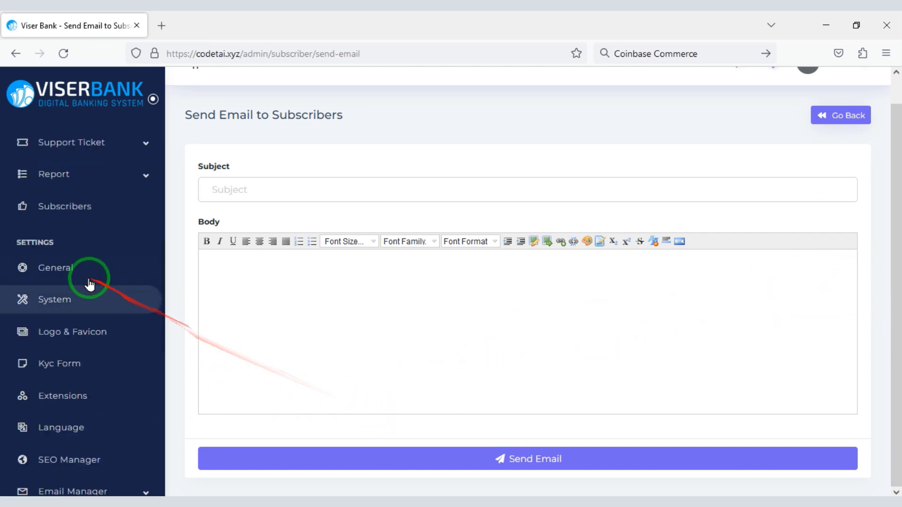
{"action": "left_click", "coordinate": [88, 267]}
Change the site title to Codetai and the timezone to UTC.
{"action": "left_click_drag", "start_coordinate": [892, 256], "coordinate": [895, 329]}
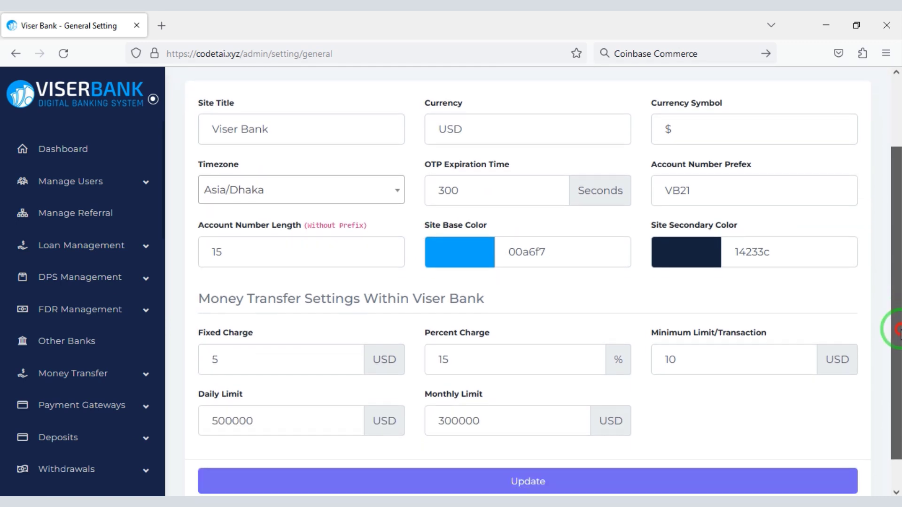
{"action": "left_click_drag", "start_coordinate": [317, 128], "coordinate": [152, 127]}
{"action": "key", "text": "BackSpace"}
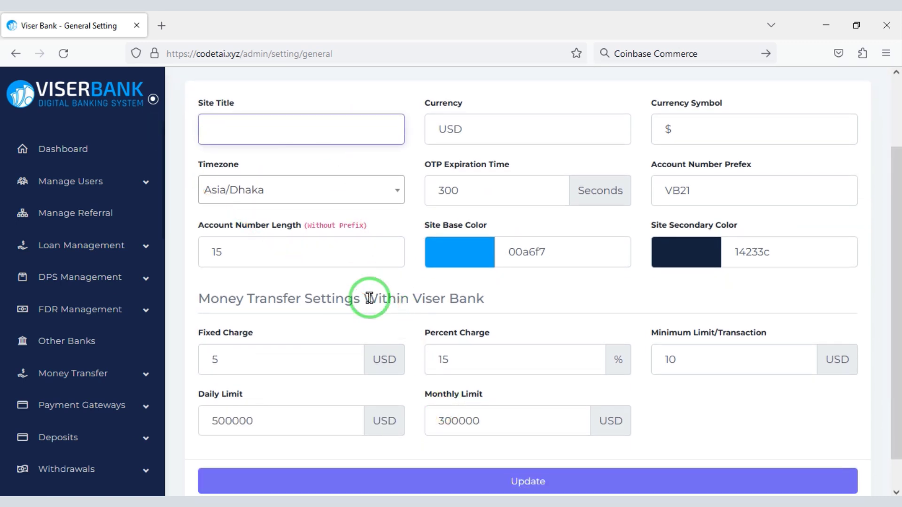
{"action": "type", "text": "Codetai"}
{"action": "left_click", "coordinate": [302, 197]}
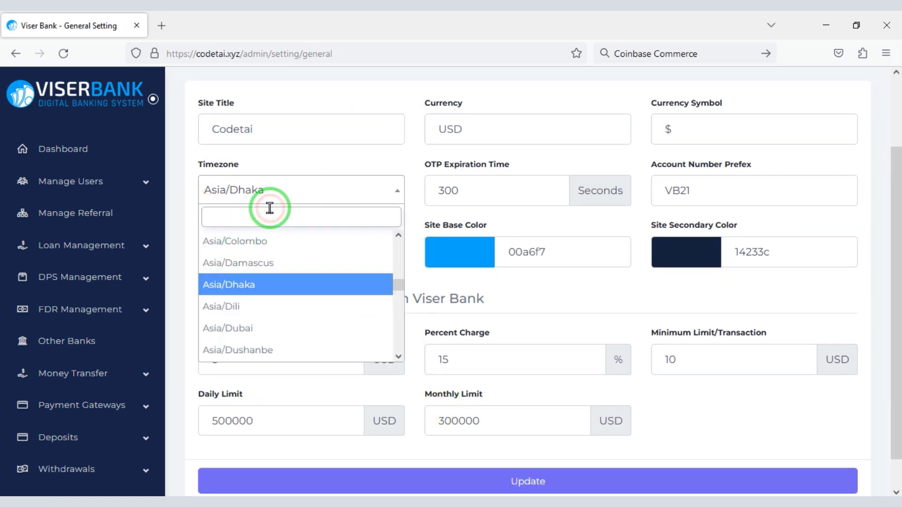
{"action": "type", "text": "utc"}
{"action": "left_click", "coordinate": [240, 256]}
{"action": "left_click", "coordinate": [503, 191]}
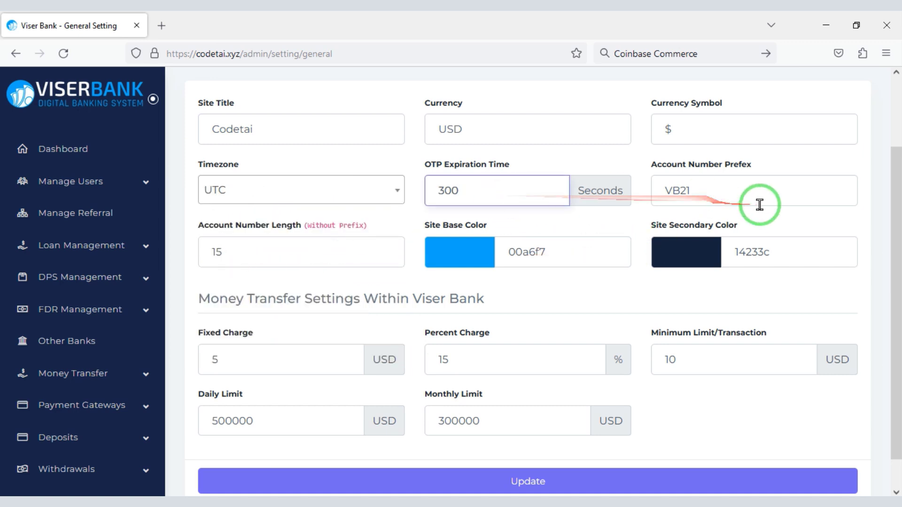
Set the site base colour to green 008106 and save the general settings.
{"action": "scroll", "coordinate": [897, 218], "scroll_direction": "down", "scroll_amount": 1}
{"action": "left_click", "coordinate": [488, 228]}
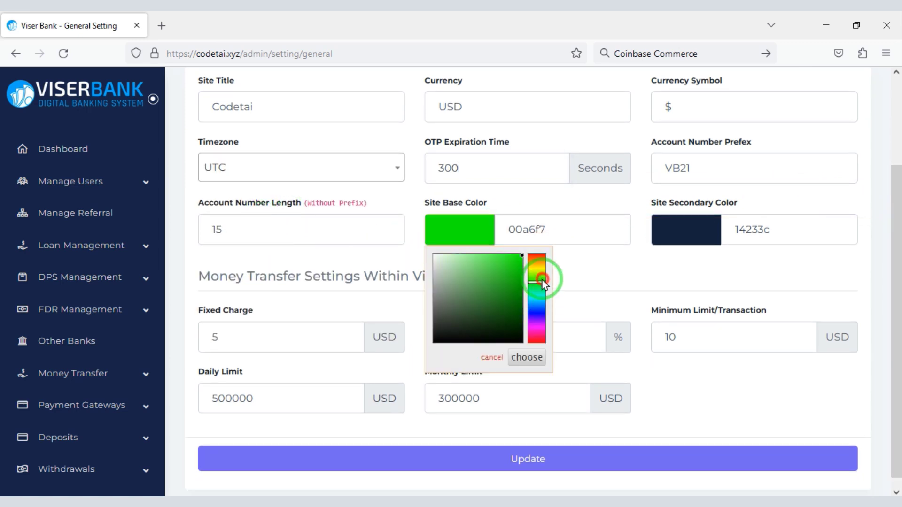
{"action": "left_click", "coordinate": [526, 306]}
{"action": "left_click_drag", "start_coordinate": [542, 280], "coordinate": [541, 285]}
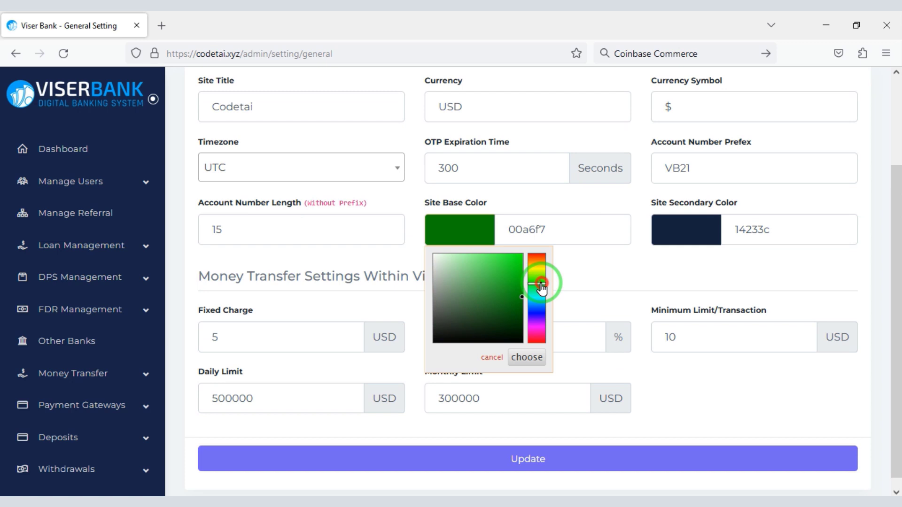
{"action": "left_click", "coordinate": [700, 255]}
{"action": "scroll", "coordinate": [658, 357], "scroll_direction": "down", "scroll_amount": 1}
{"action": "left_click", "coordinate": [474, 452]}
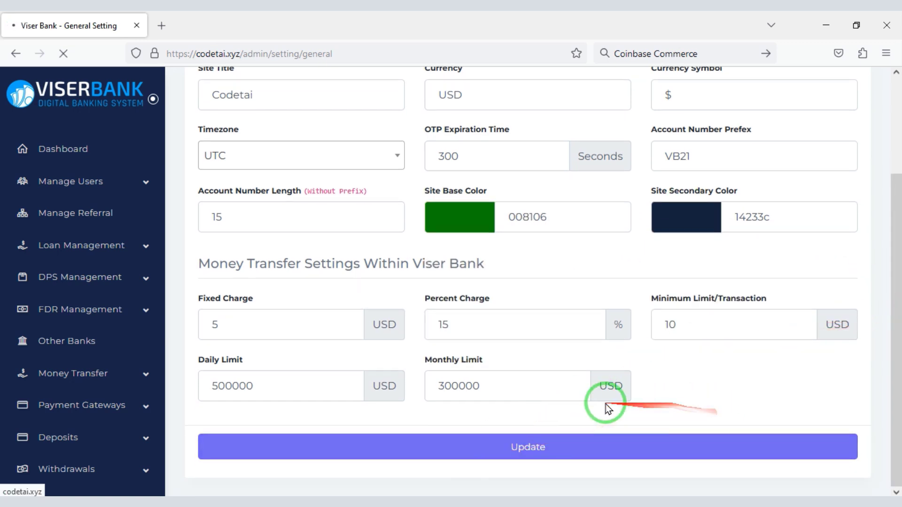
Enable Force SSL in the System Settings and save them.
{"action": "left_click", "coordinate": [101, 236]}
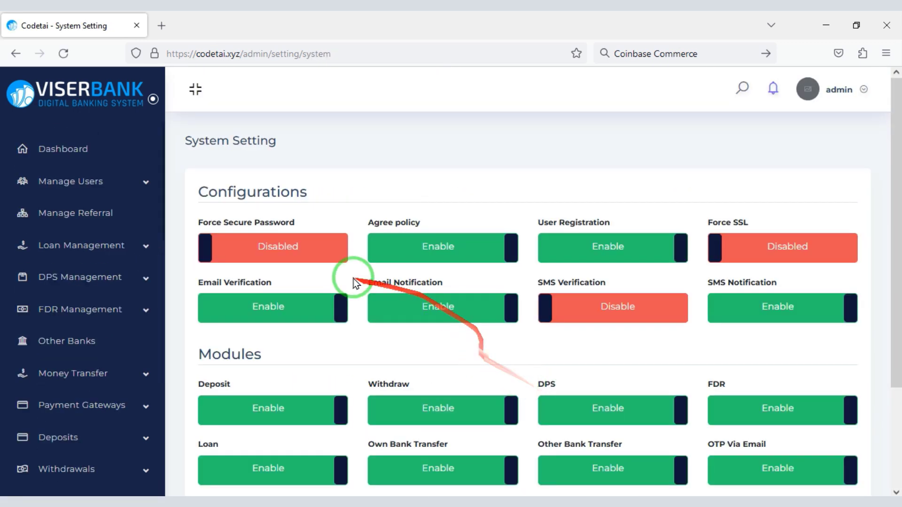
{"action": "left_click_drag", "start_coordinate": [893, 271], "coordinate": [893, 287]}
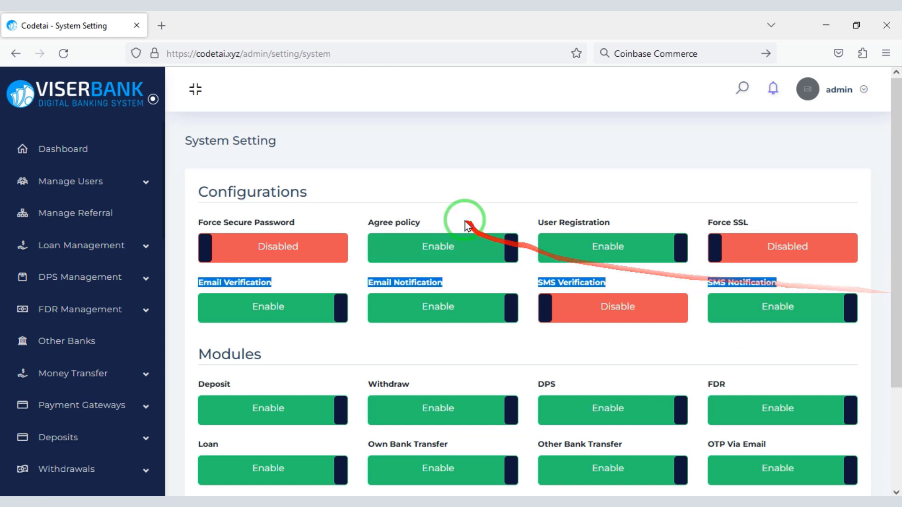
{"action": "scroll", "coordinate": [770, 204], "scroll_direction": "down", "scroll_amount": 1}
{"action": "left_click", "coordinate": [775, 193]}
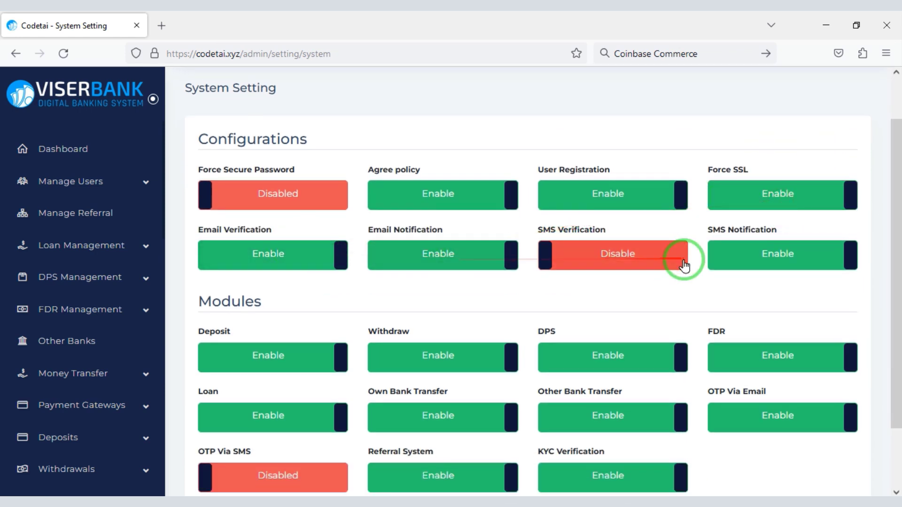
{"action": "scroll", "coordinate": [683, 266], "scroll_direction": "down", "scroll_amount": 2}
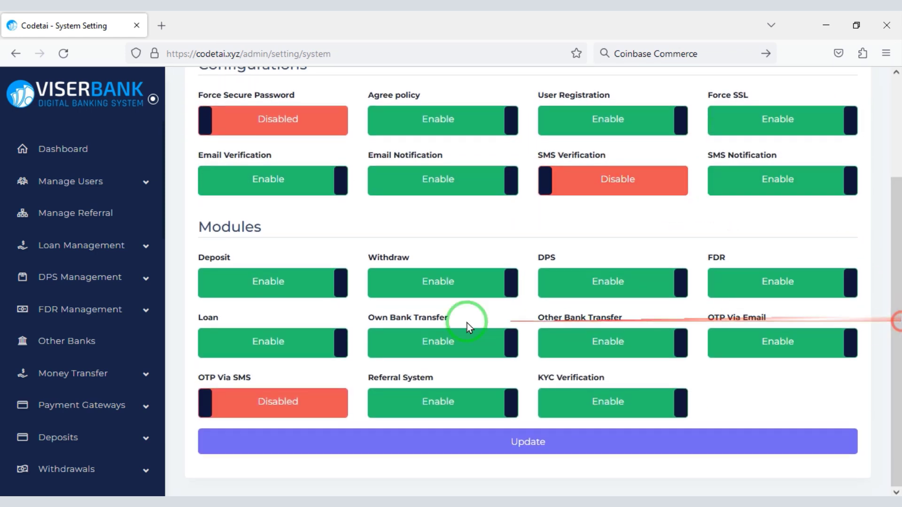
{"action": "left_click", "coordinate": [423, 442]}
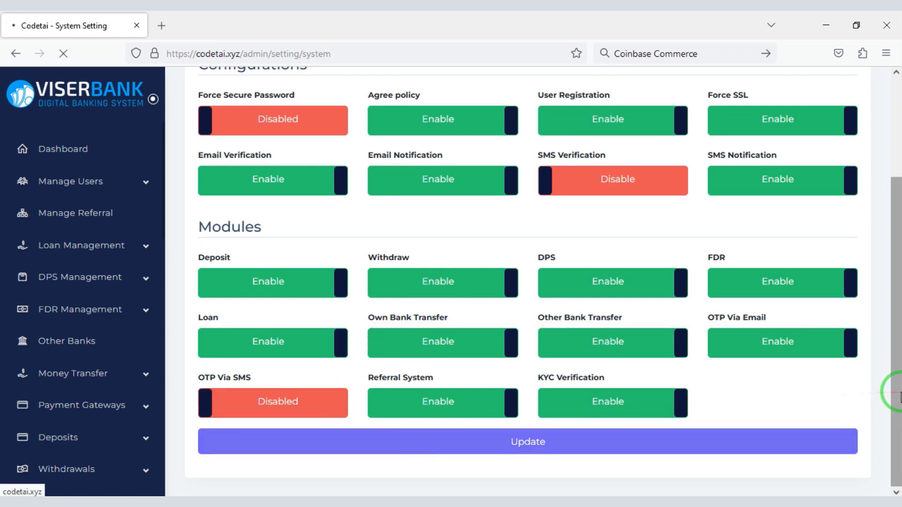
{"action": "left_click", "coordinate": [105, 245]}
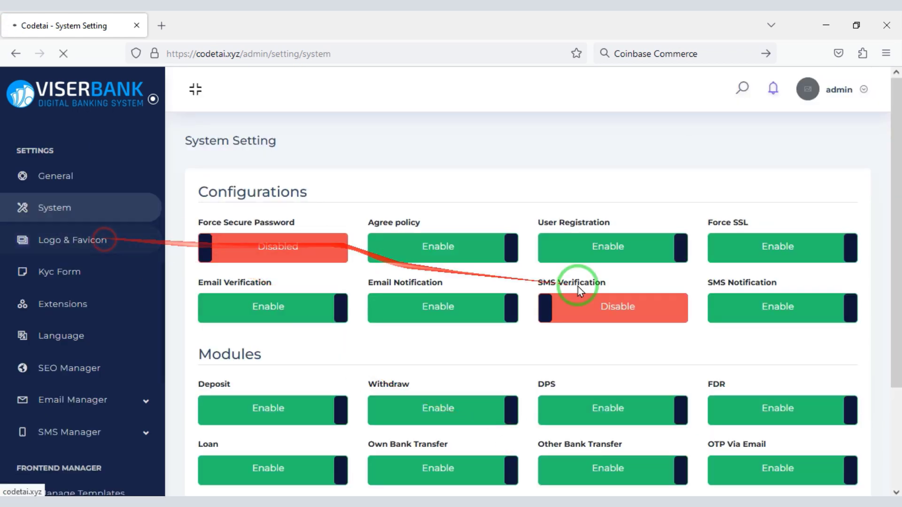
Upload the Codetai logo and favicon images and save them.
{"action": "scroll", "coordinate": [869, 282], "scroll_direction": "down", "scroll_amount": 3}
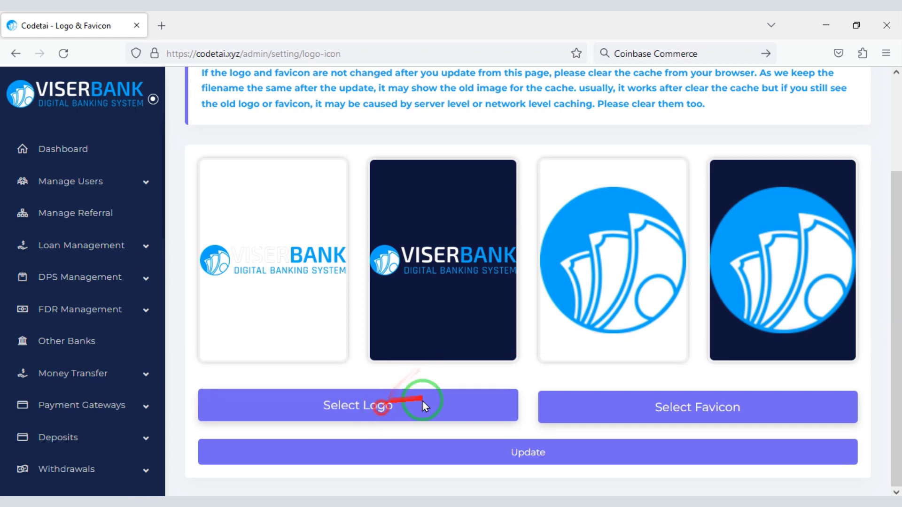
{"action": "left_click", "coordinate": [423, 406]}
{"action": "double_click", "coordinate": [237, 154]}
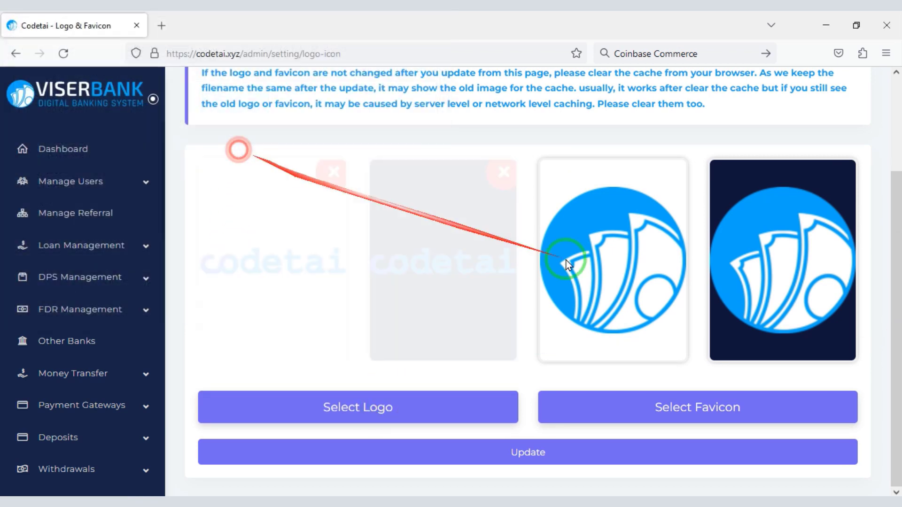
{"action": "left_click", "coordinate": [698, 402]}
{"action": "double_click", "coordinate": [173, 126]}
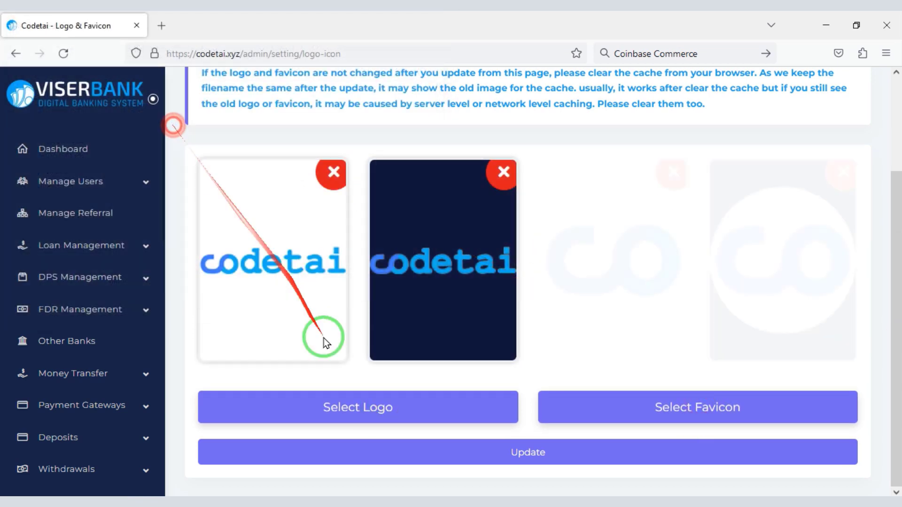
{"action": "left_click", "coordinate": [388, 451]}
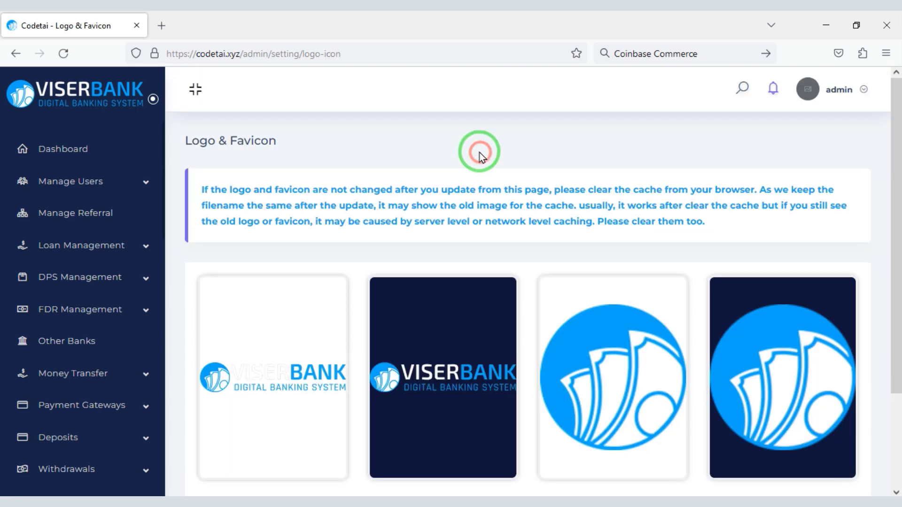
Load the codetai.xyz home page to check the logo and dismiss the cookie notice.
{"action": "left_click_drag", "start_coordinate": [342, 54], "coordinate": [244, 55]}
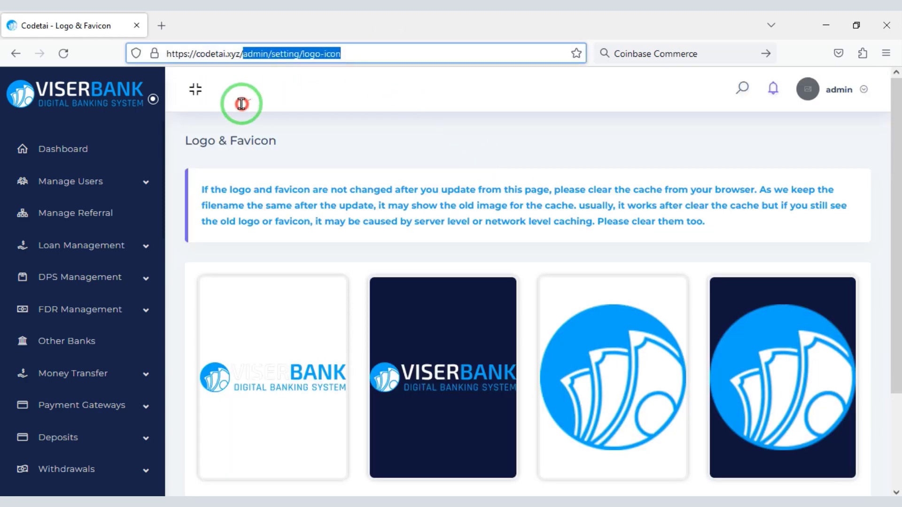
{"action": "key", "text": "BackSpace"}
{"action": "key", "text": "Return"}
{"action": "left_click", "coordinate": [479, 466]}
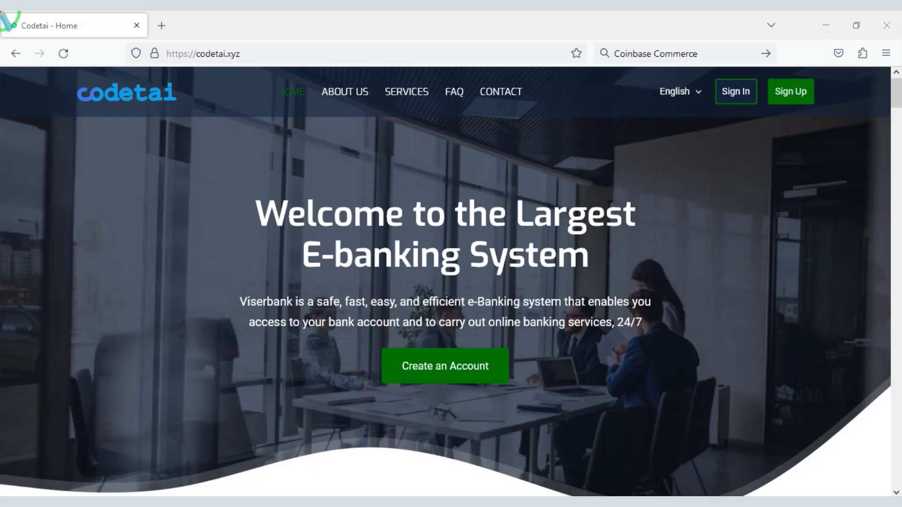
{"action": "left_click_drag", "start_coordinate": [81, 61], "coordinate": [184, 109]}
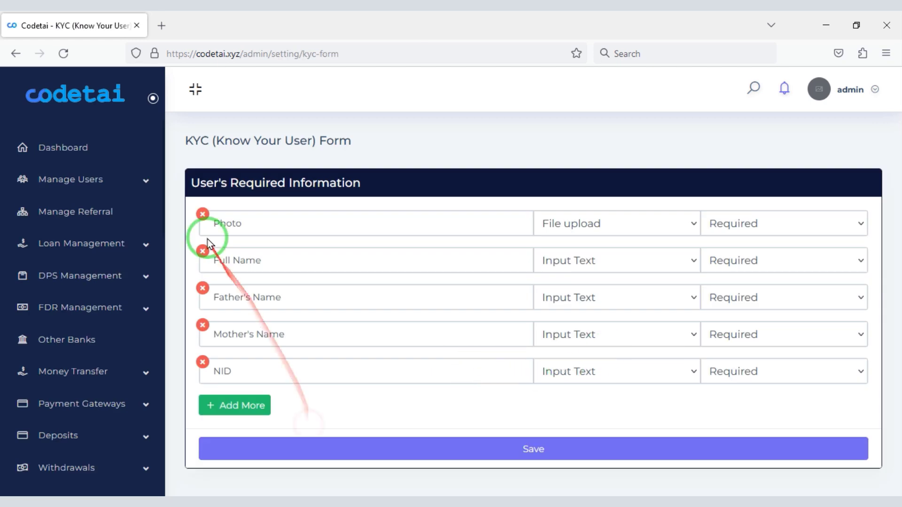
Delete the Photo and Full Name KYC fields and add a required Textarea field.
{"action": "left_click", "coordinate": [203, 215]}
{"action": "left_click", "coordinate": [202, 217]}
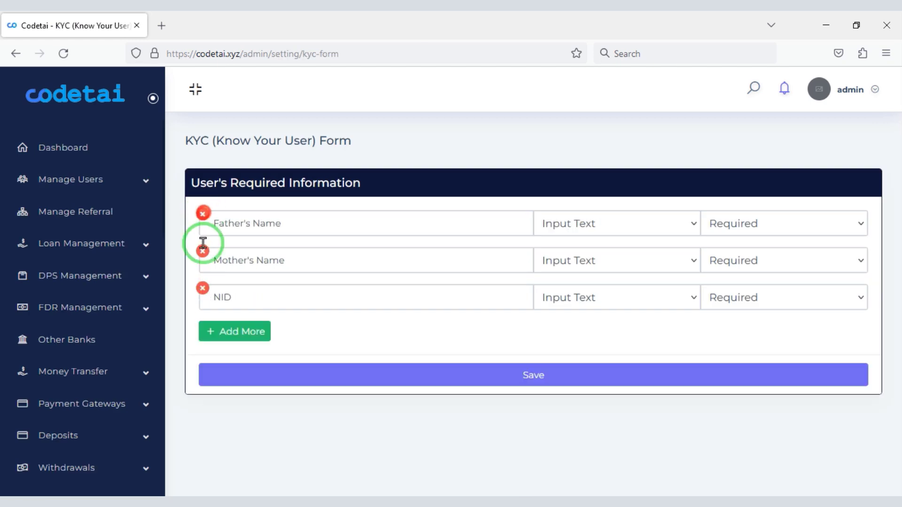
{"action": "left_click", "coordinate": [238, 330]}
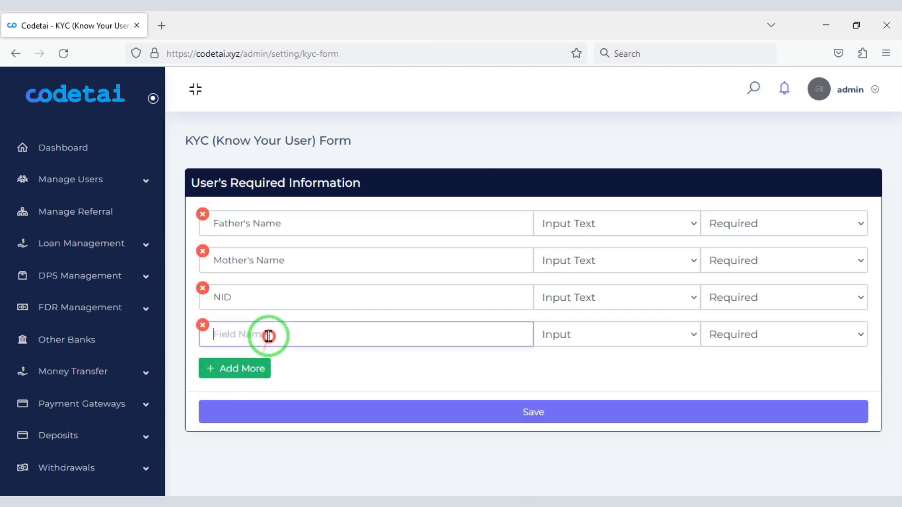
{"action": "left_click", "coordinate": [574, 343]}
{"action": "left_click", "coordinate": [576, 377]}
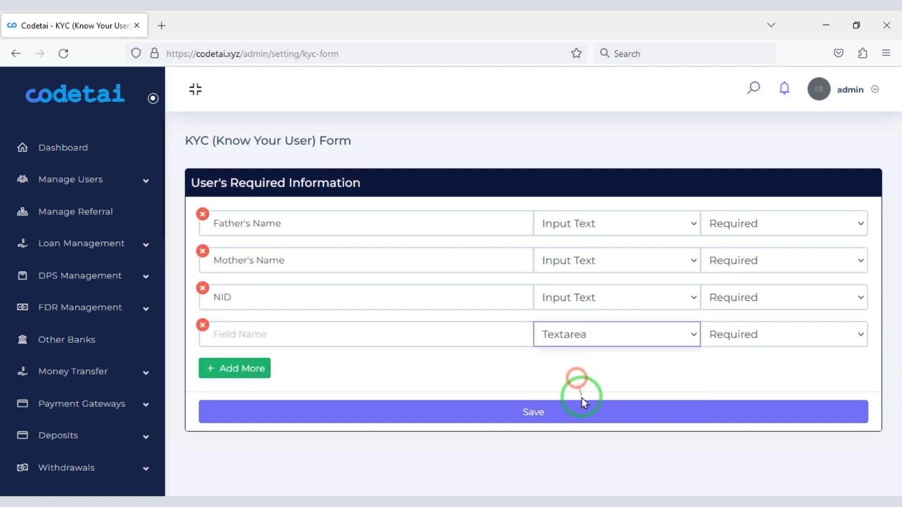
{"action": "left_click", "coordinate": [757, 342]}
{"action": "left_click", "coordinate": [592, 368]}
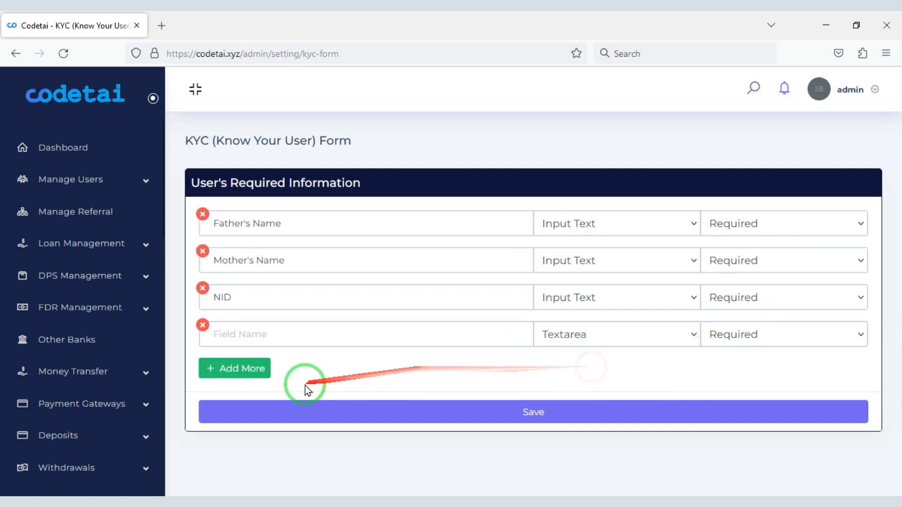
{"action": "scroll", "coordinate": [99, 355], "scroll_direction": "down", "scroll_amount": 10}
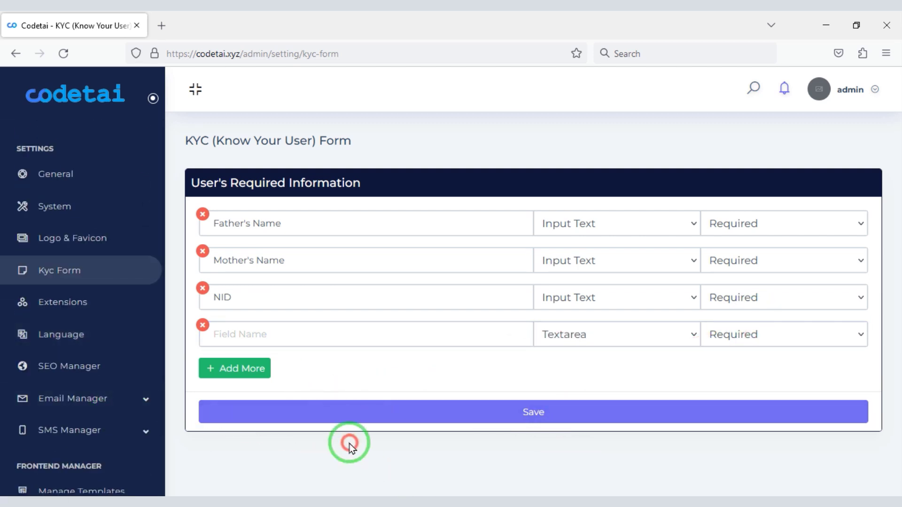
Open the Tawk.to extension's configuration dialog from the Extensions settings page.
{"action": "left_click", "coordinate": [75, 306]}
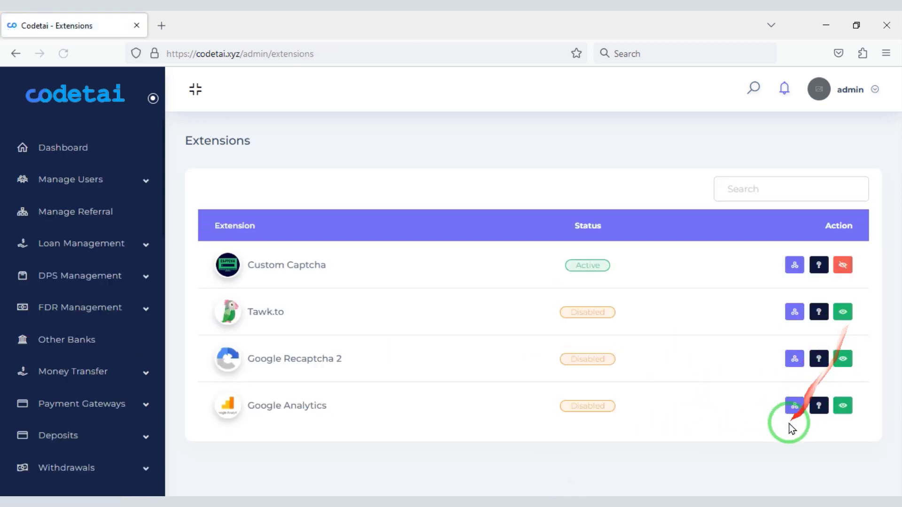
{"action": "mouse_move", "coordinate": [196, 297]}
{"action": "left_mouse_down"}
{"action": "mouse_move", "coordinate": [328, 344]}
{"action": "mouse_move", "coordinate": [832, 344]}
{"action": "mouse_move", "coordinate": [869, 336]}
{"action": "left_mouse_up"}
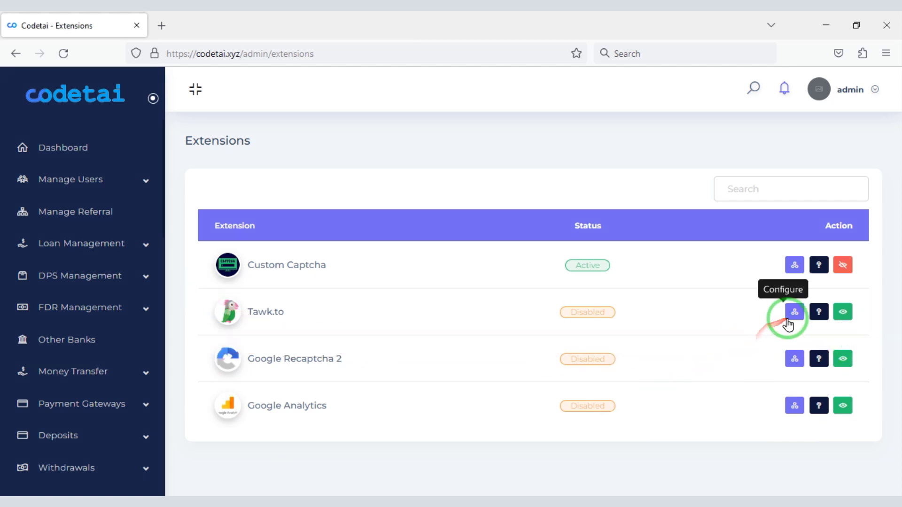
{"action": "left_click", "coordinate": [794, 312]}
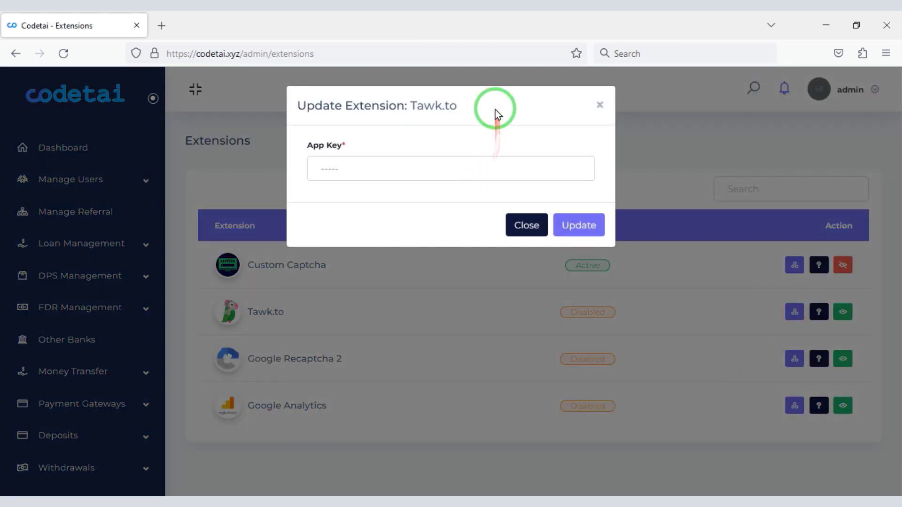
Start a web search for Tawk.to in a new browser tab.
{"action": "right_click", "coordinate": [413, 107]}
{"action": "left_click", "coordinate": [438, 234]}
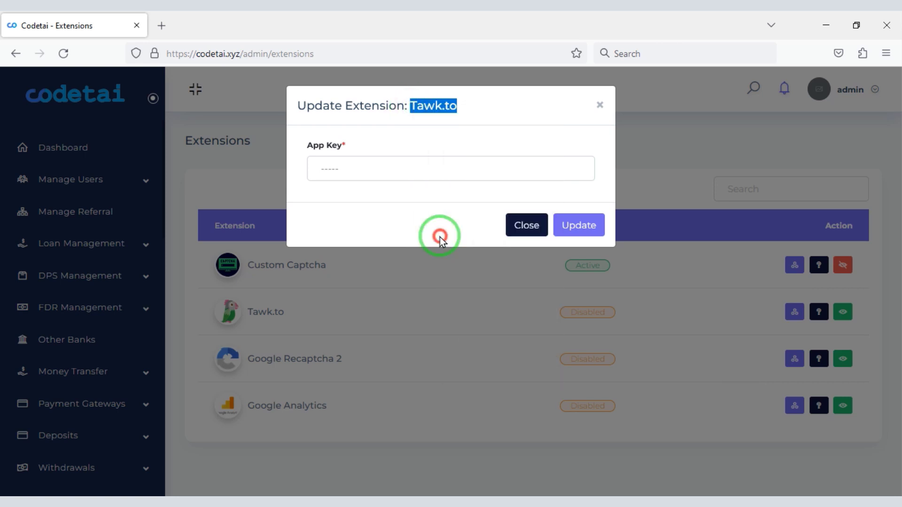
{"action": "key", "text": "ctrl+t"}
{"action": "left_click", "coordinate": [630, 60]}
Sign up for a free Tawk.to account with a name, temporary e-mail and password.
{"action": "key", "text": "Return"}
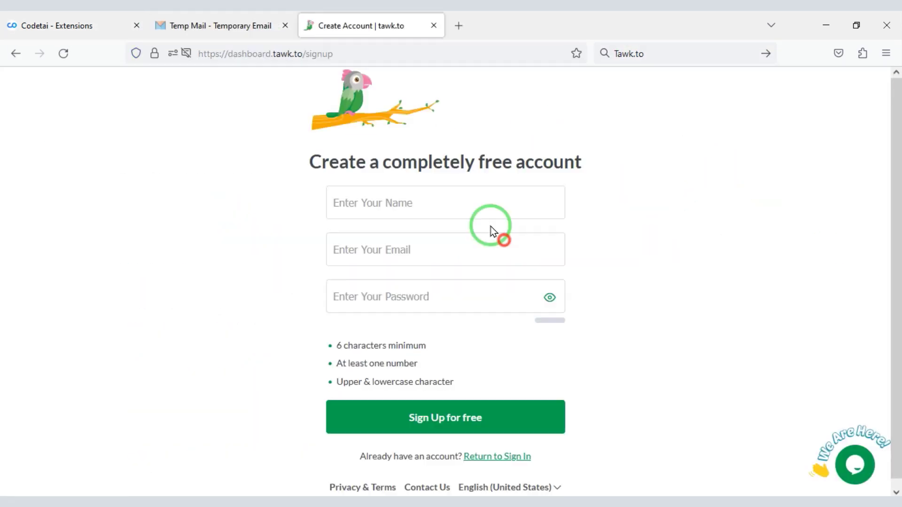
{"action": "left_click", "coordinate": [455, 207]}
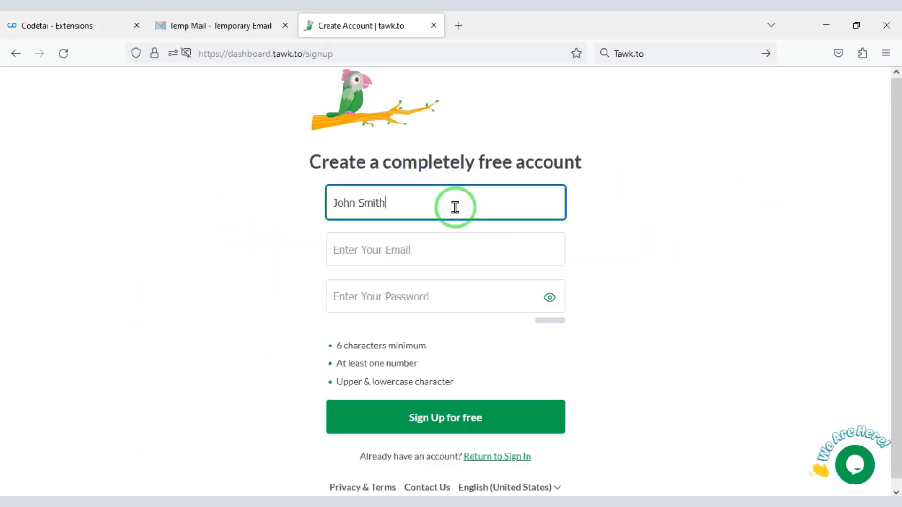
{"action": "left_click", "coordinate": [400, 253]}
{"action": "key", "text": "ctrl+v"}
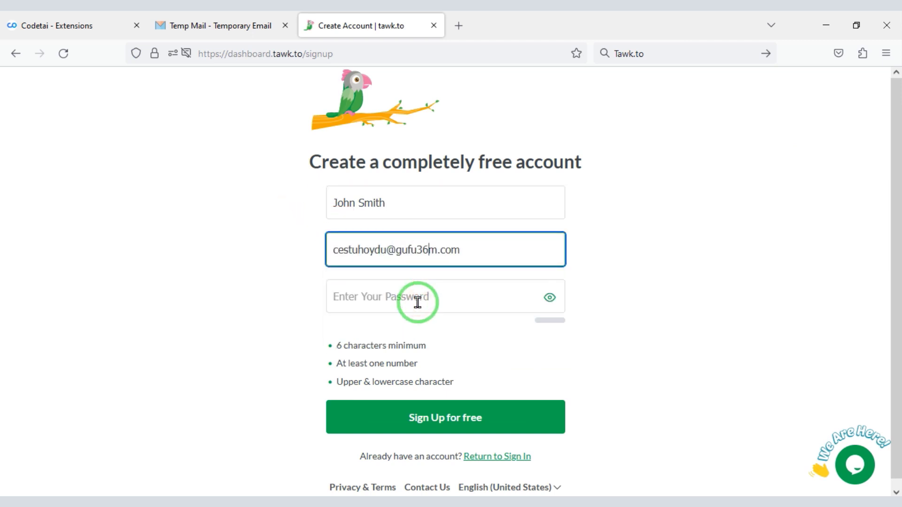
{"action": "left_click", "coordinate": [417, 302]}
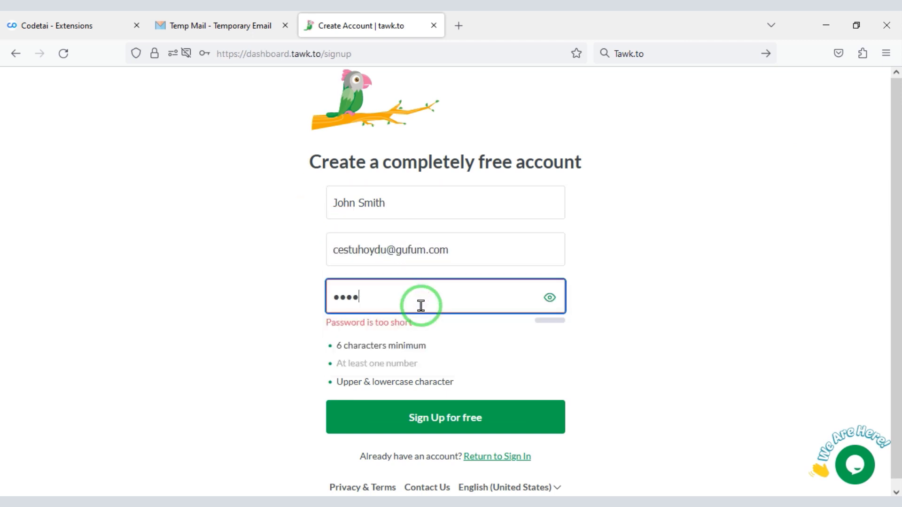
{"action": "left_click", "coordinate": [413, 429]}
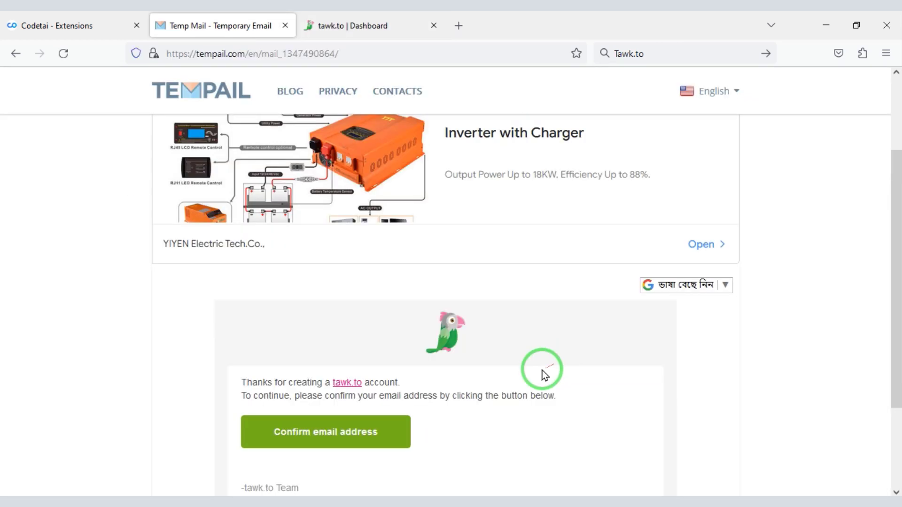
Confirm the account's e-mail, close the extra tabs and keep English.
{"action": "left_click", "coordinate": [373, 423]}
{"action": "left_click", "coordinate": [285, 26]}
{"action": "left_click", "coordinate": [433, 26]}
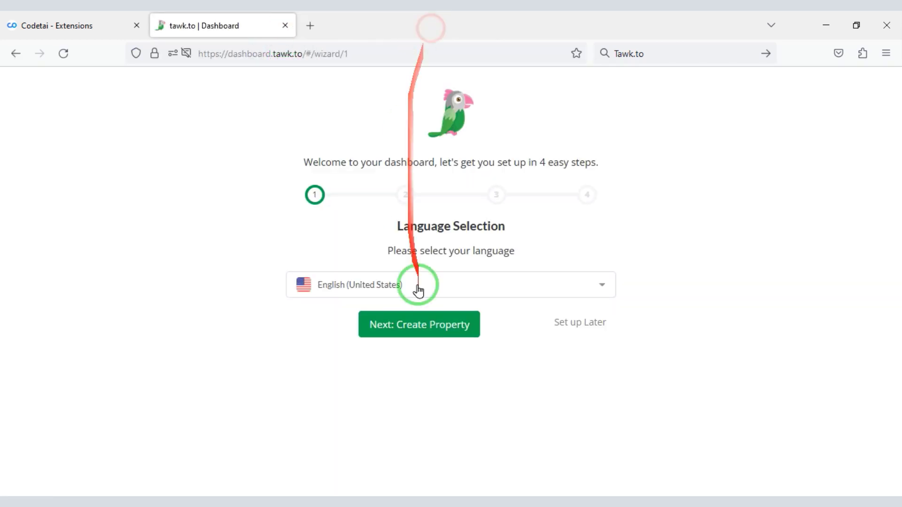
{"action": "left_click", "coordinate": [418, 327]}
{"action": "left_click", "coordinate": [378, 281]}
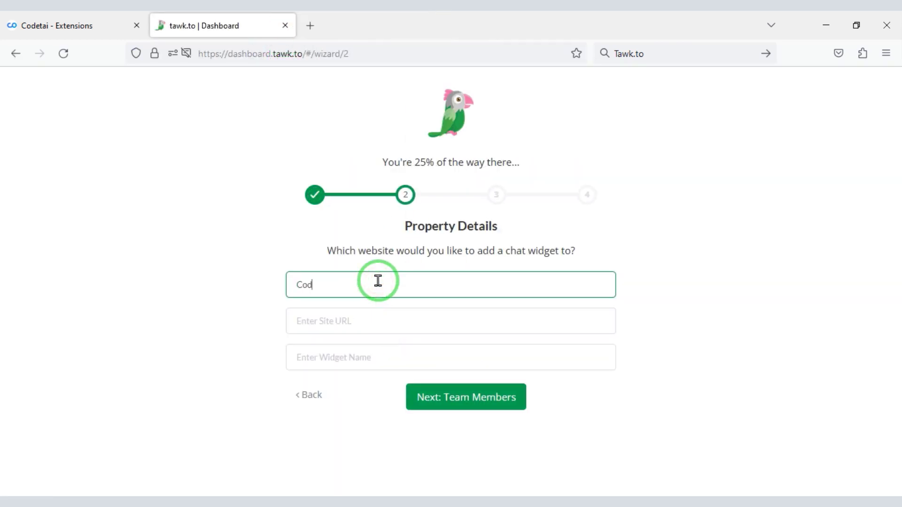
{"action": "key", "text": "ctrl+Tab"}
{"action": "left_click", "coordinate": [246, 59]}
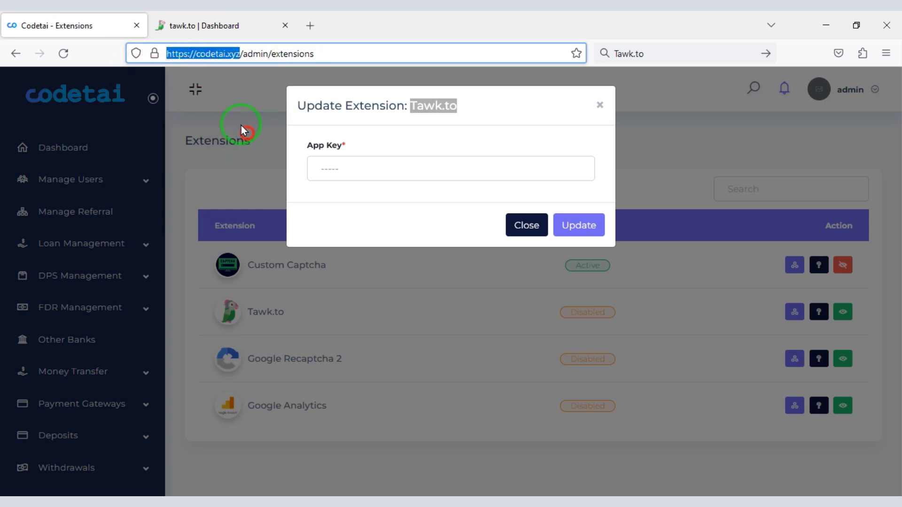
{"action": "key", "text": "ctrl+Tab"}
{"action": "left_click", "coordinate": [361, 318]}
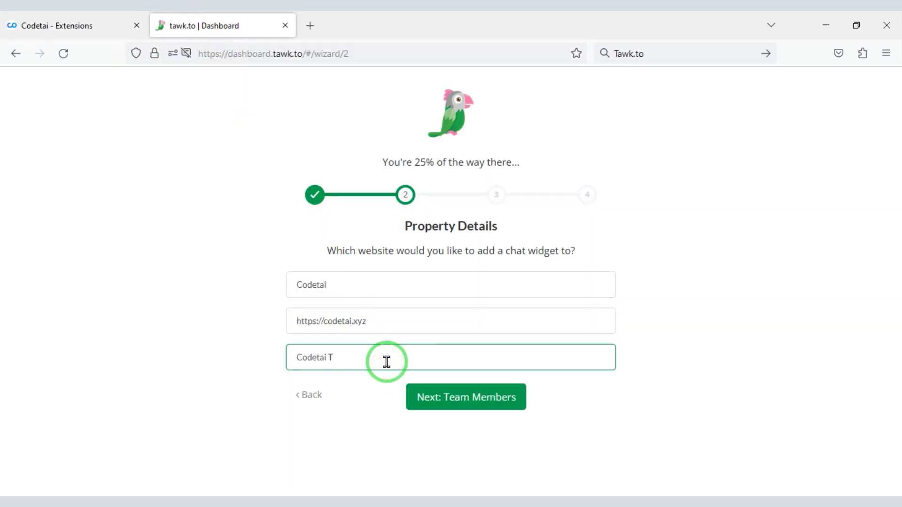
Skip the team members and widget install steps, finishing the wizard at the dashboard.
{"action": "left_click", "coordinate": [466, 397]}
{"action": "left_click", "coordinate": [438, 447]}
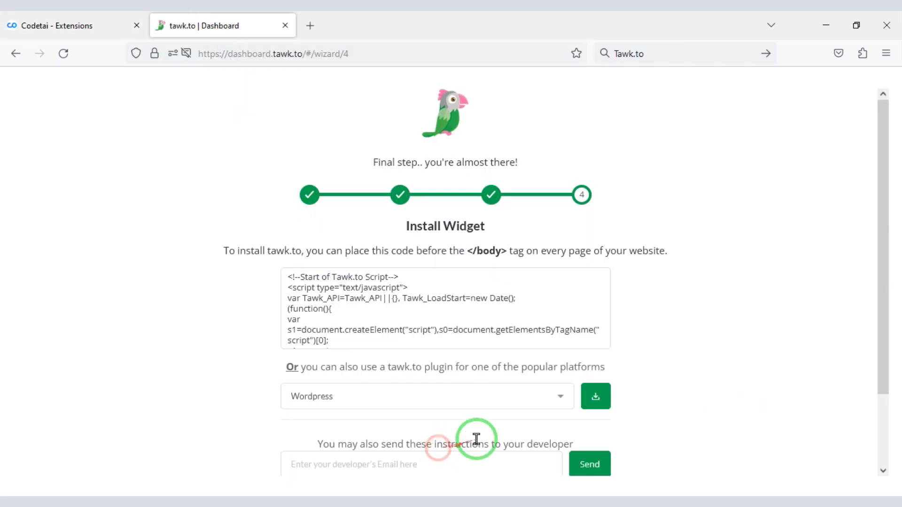
{"action": "scroll", "coordinate": [474, 438], "scroll_direction": "down", "scroll_amount": 3}
{"action": "left_click", "coordinate": [458, 447]}
{"action": "left_click", "coordinate": [584, 111]}
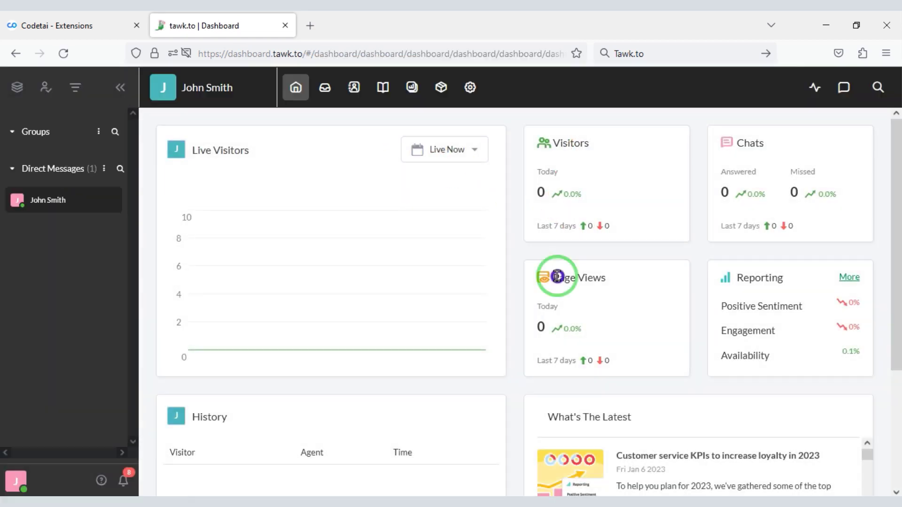
Copy the tawk.to Chat Widget ID into the Tawk.to App Key and update it.
{"action": "left_click", "coordinate": [470, 87]}
{"action": "left_click", "coordinate": [243, 203]}
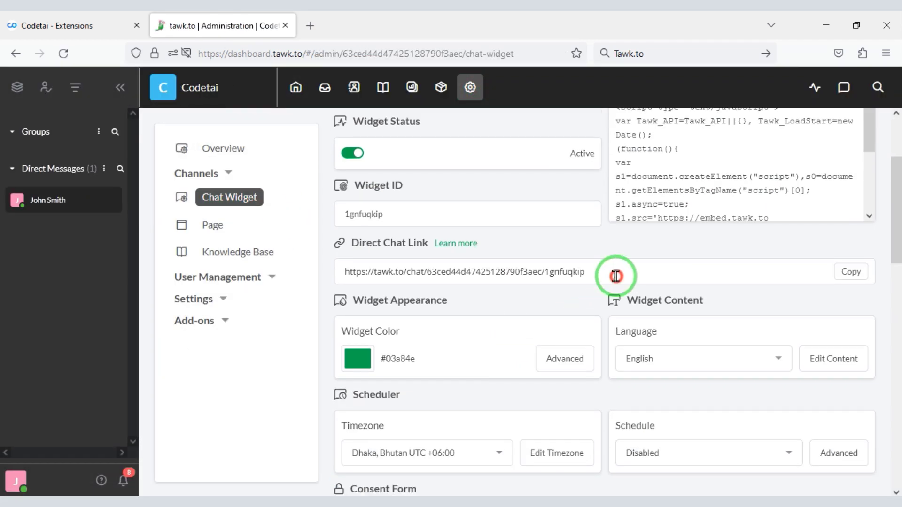
{"action": "right_click", "coordinate": [457, 289]}
{"action": "left_click", "coordinate": [491, 349]}
{"action": "left_click", "coordinate": [56, 25]}
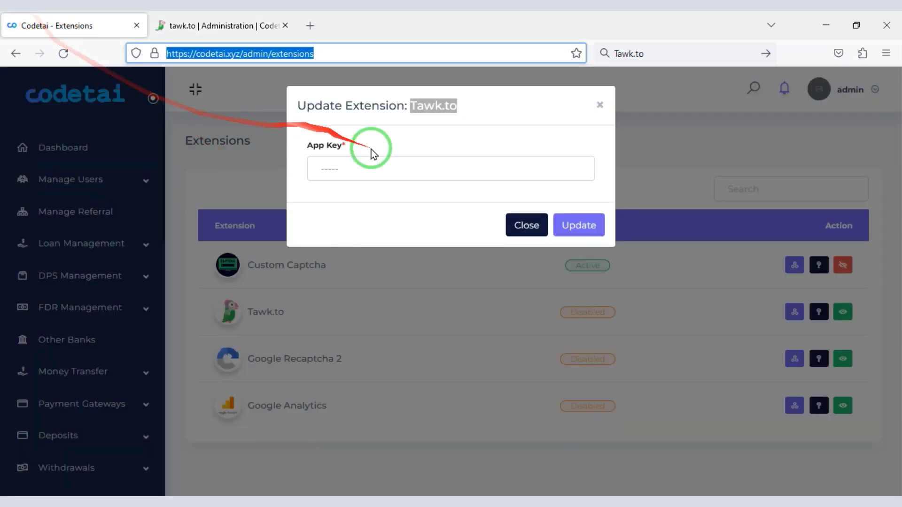
{"action": "left_click", "coordinate": [323, 233]}
{"action": "left_click", "coordinate": [578, 225]}
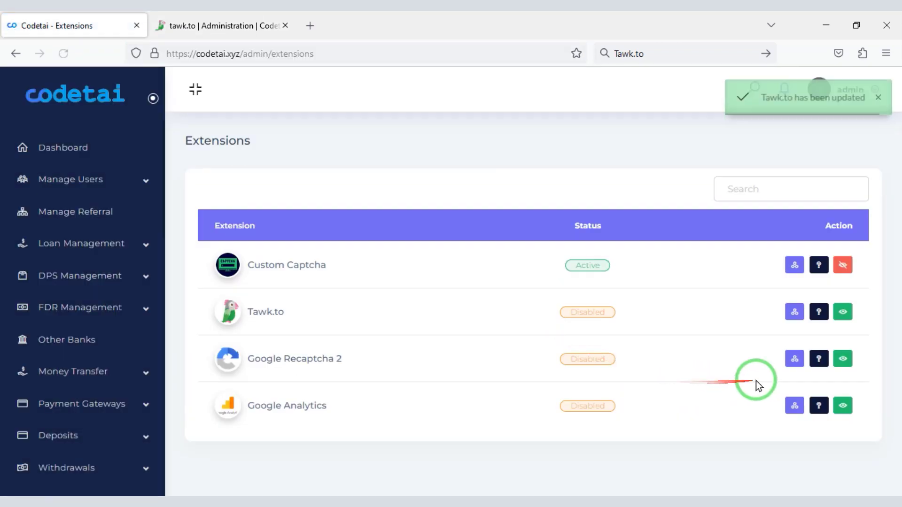
Activate the Tawk.to extension and load the Codetai home page.
{"action": "left_click", "coordinate": [843, 312]}
{"action": "left_click", "coordinate": [577, 183]}
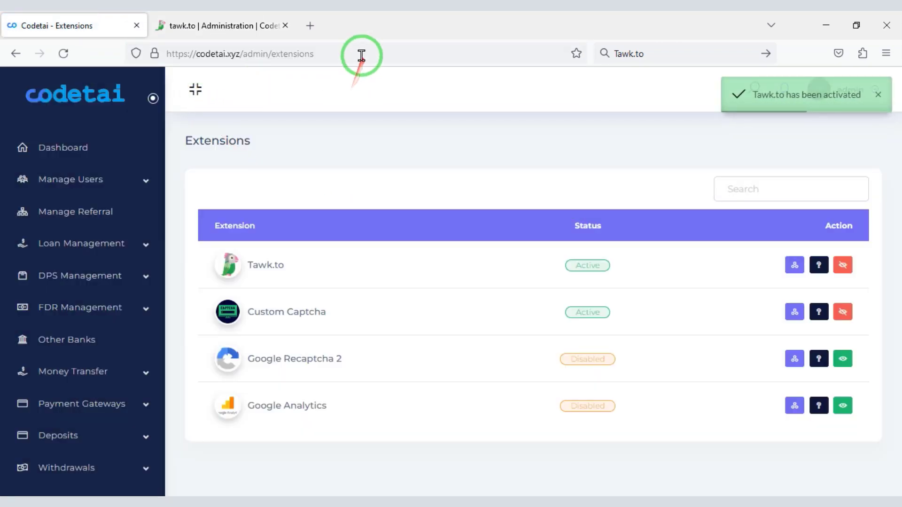
{"action": "left_click_drag", "start_coordinate": [358, 55], "coordinate": [241, 55]}
{"action": "key", "text": "BackSpace"}
{"action": "key", "text": "Return"}
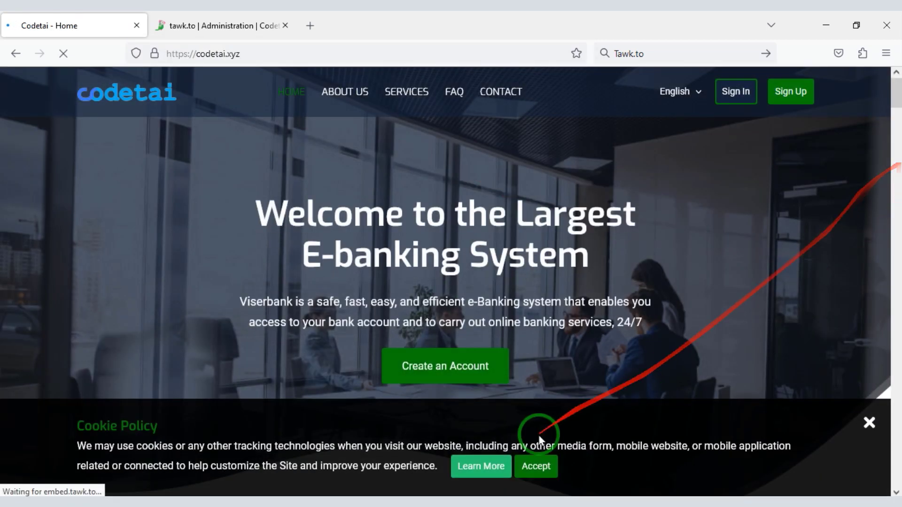
Accept the cookie notice and send 'hi' from the site's chat widget.
{"action": "left_click", "coordinate": [535, 465]}
{"action": "left_click", "coordinate": [740, 413]}
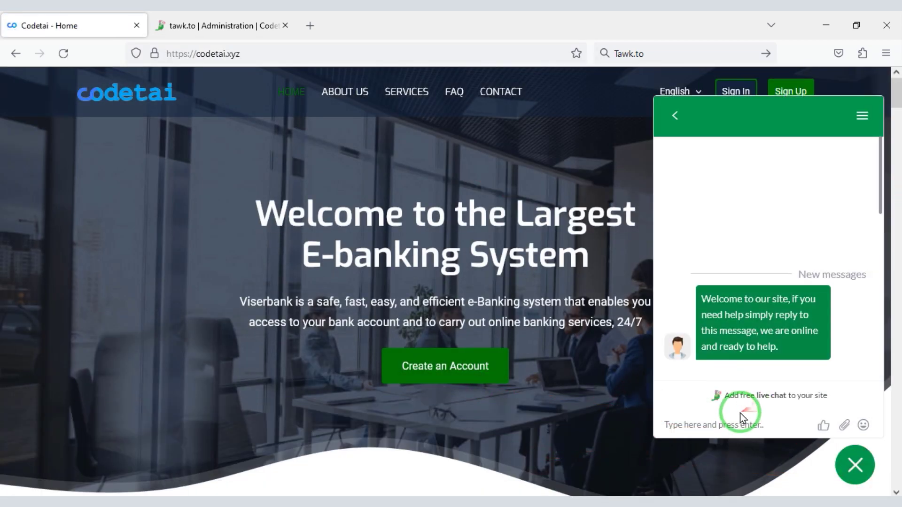
{"action": "left_click", "coordinate": [725, 437]}
{"action": "type", "text": "hi"}
{"action": "key", "text": "Return"}
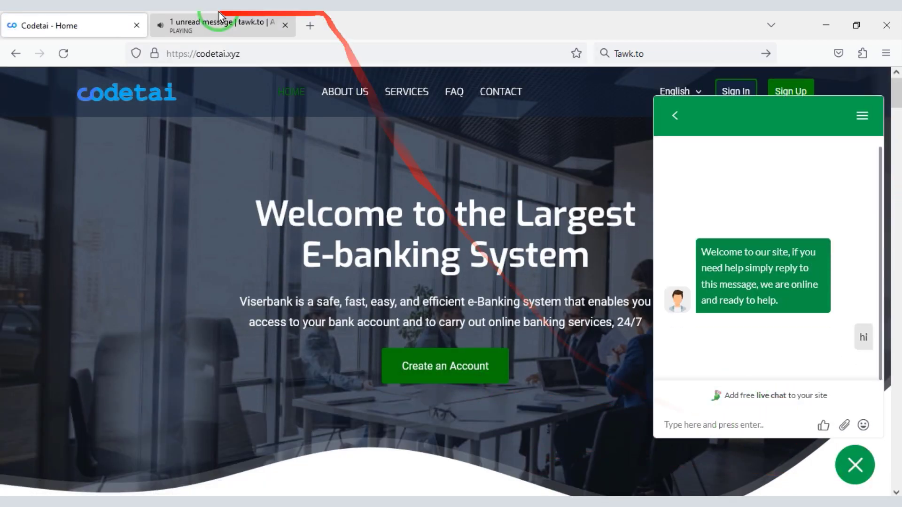
Join the visitor's chat in the tawk.to dashboard and reply 'hello'.
{"action": "left_click", "coordinate": [222, 25]}
{"action": "left_click", "coordinate": [46, 166]}
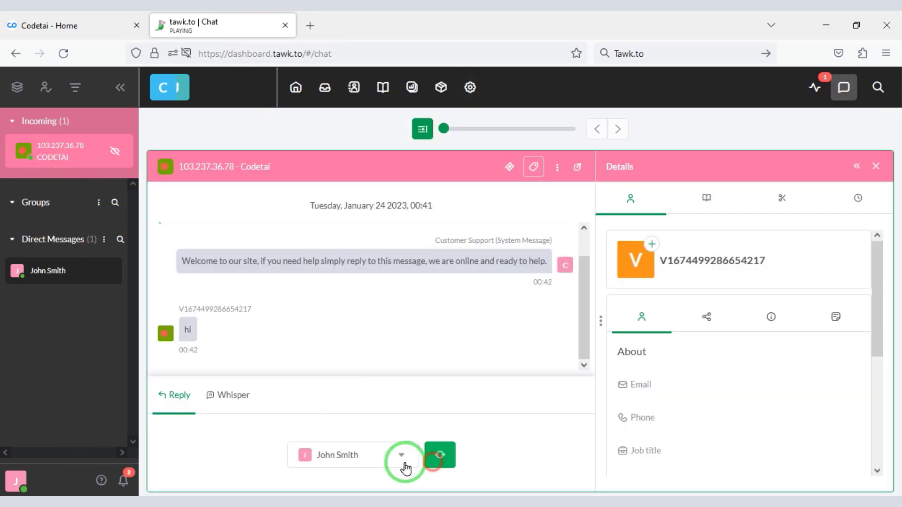
{"action": "left_click", "coordinate": [405, 462]}
{"action": "type", "text": "hello"}
{"action": "key", "text": "Return"}
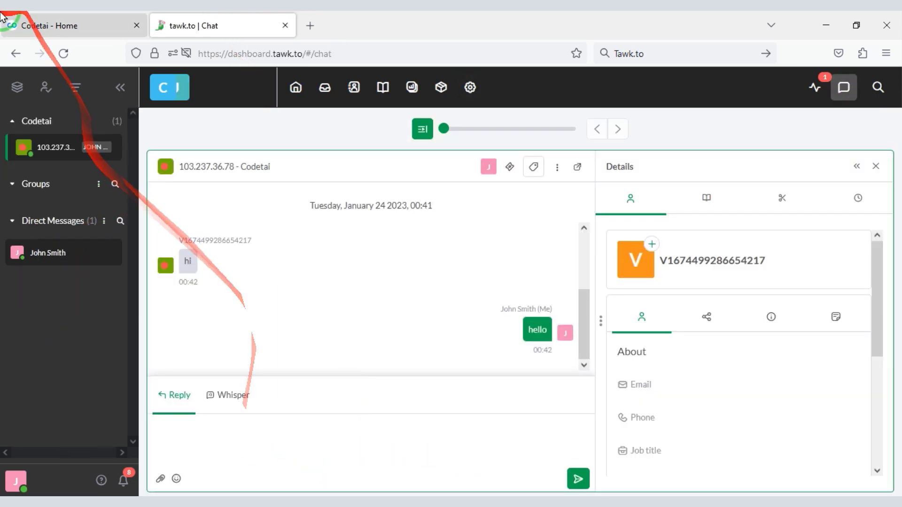
{"action": "left_click", "coordinate": [47, 25]}
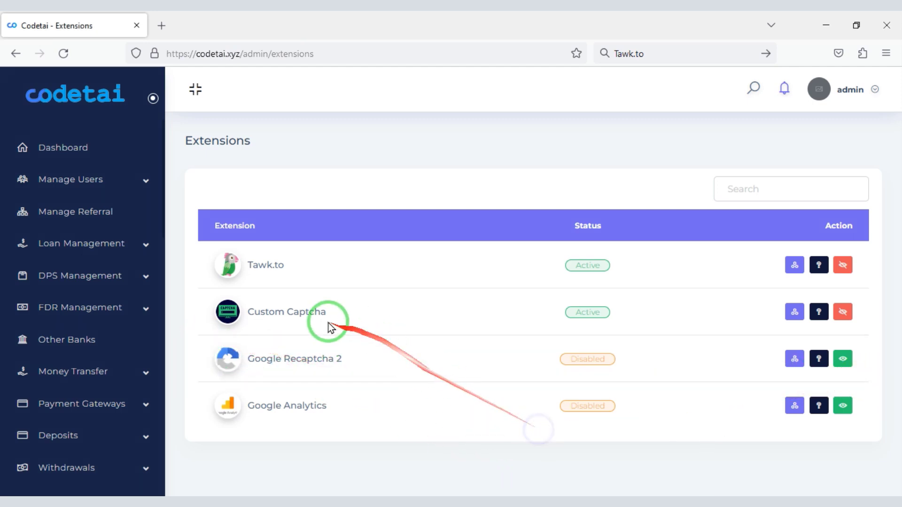
Disable Custom Captcha and paste 'Google Recaptcha' into a new tab's address bar.
{"action": "left_click", "coordinate": [842, 312]}
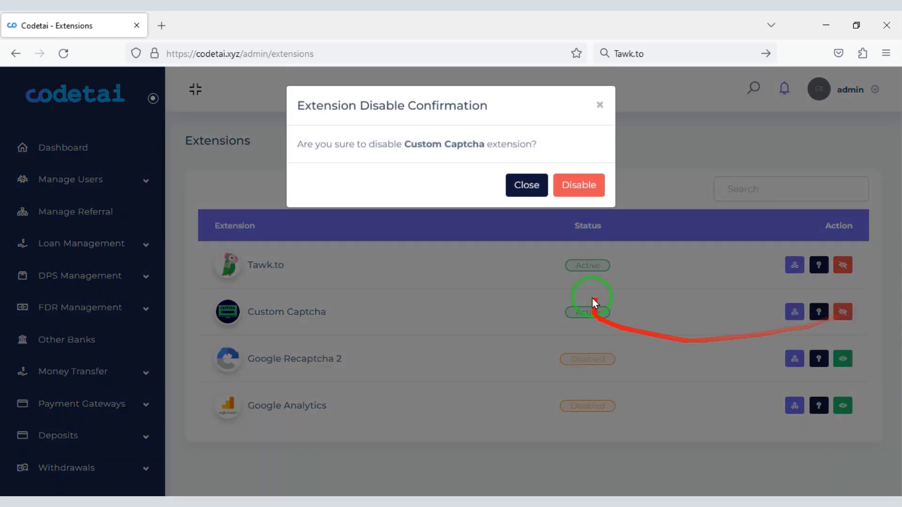
{"action": "left_click", "coordinate": [578, 187]}
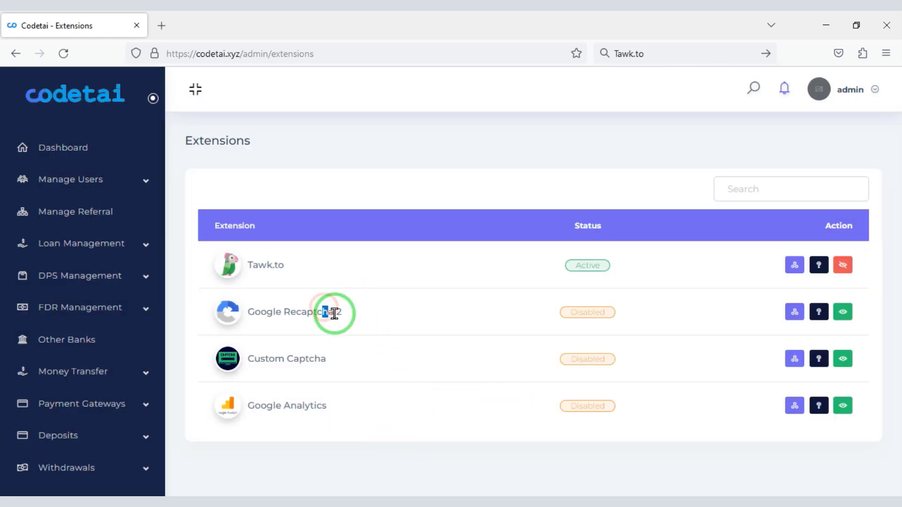
{"action": "right_click", "coordinate": [252, 316]}
{"action": "left_click", "coordinate": [282, 332]}
{"action": "left_click", "coordinate": [161, 26]}
{"action": "key", "text": "ctrl+v"}
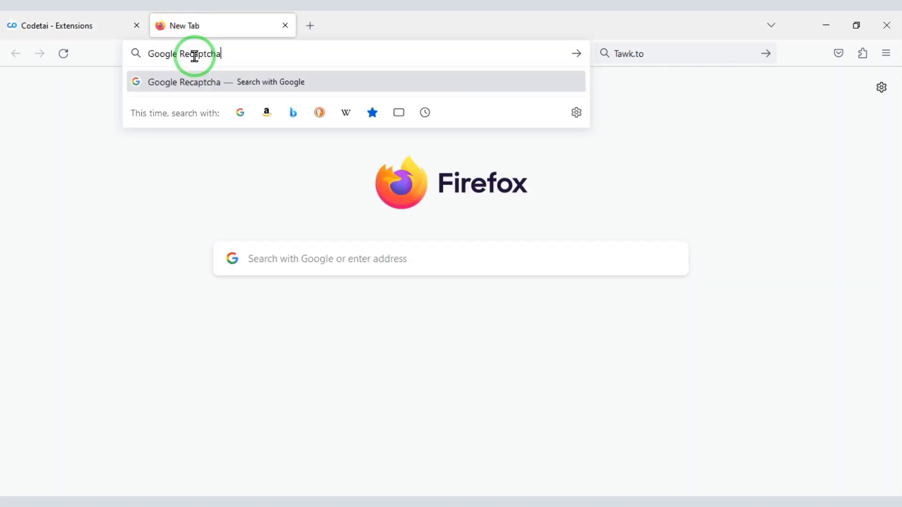
Open the reCAPTCHA admin console and sign in with the Codetai Google account.
{"action": "key", "text": "Return"}
{"action": "left_click", "coordinate": [184, 257]}
{"action": "left_click", "coordinate": [447, 237]}
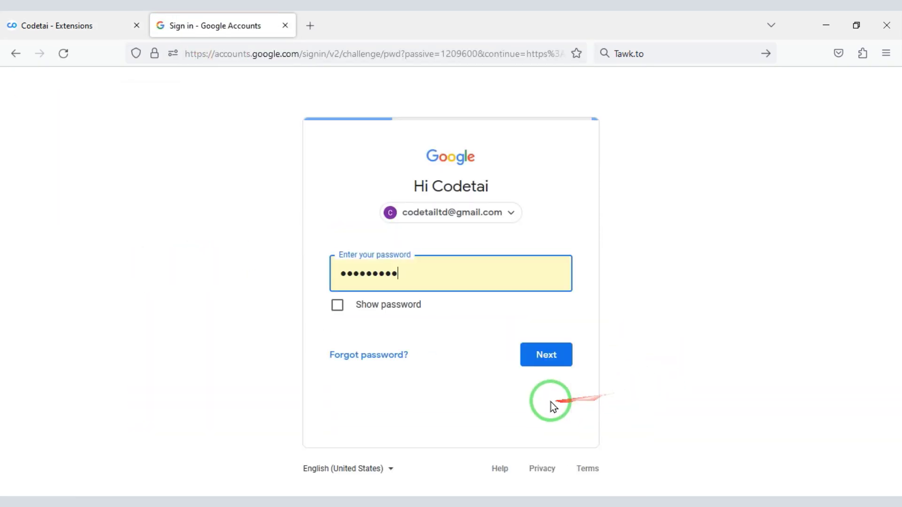
{"action": "left_click", "coordinate": [546, 355]}
{"action": "left_click", "coordinate": [398, 475]}
Label the new site codetai.xyz and choose reCAPTCHA v2 as the type.
{"action": "left_click", "coordinate": [71, 25]}
{"action": "left_click", "coordinate": [247, 55]}
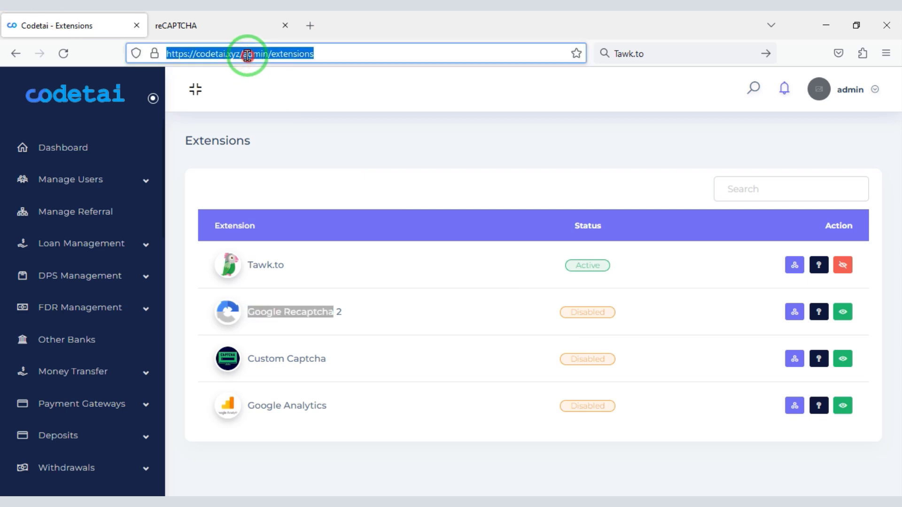
{"action": "left_click", "coordinate": [197, 25]}
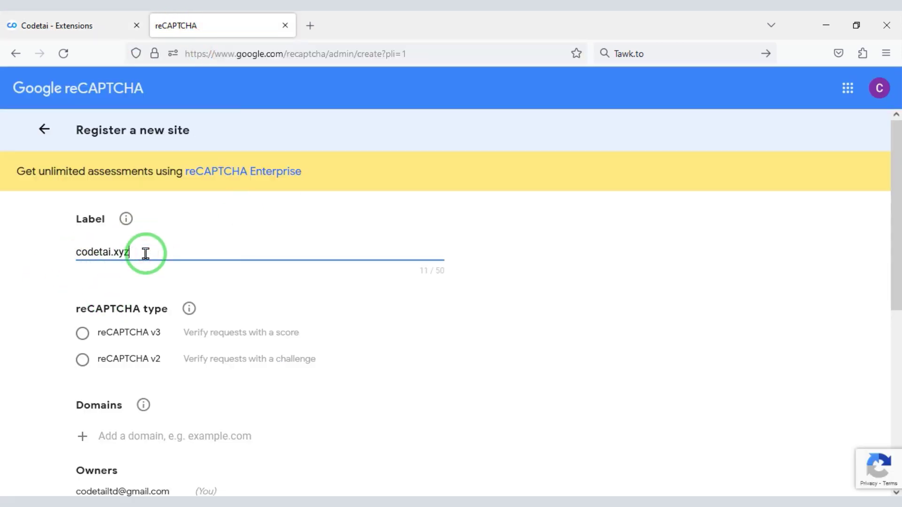
{"action": "scroll", "coordinate": [146, 254], "scroll_direction": "down", "scroll_amount": 3}
{"action": "left_click", "coordinate": [101, 227]}
{"action": "scroll", "coordinate": [141, 239], "scroll_direction": "up", "scroll_amount": 3}
{"action": "left_click_drag", "start_coordinate": [131, 253], "coordinate": [73, 252]}
{"action": "right_click", "coordinate": [77, 253]}
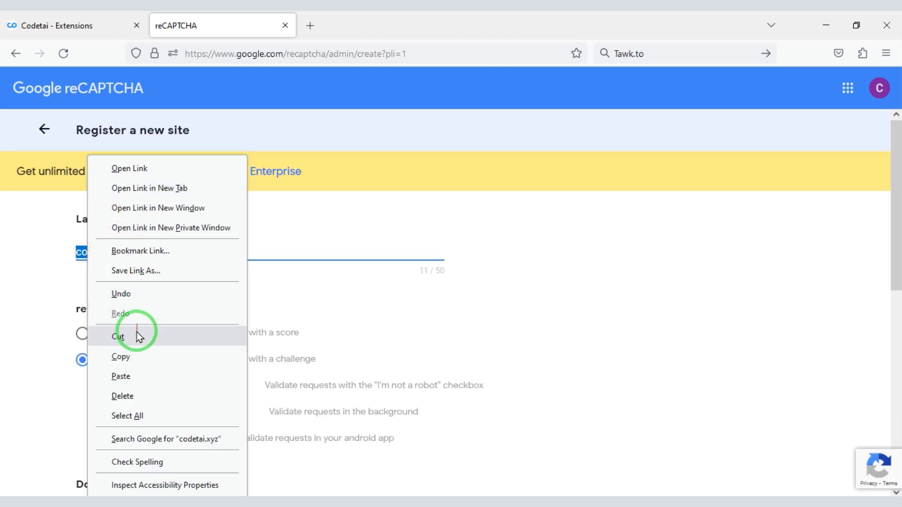
{"action": "left_click", "coordinate": [140, 337]}
Add codetai.xyz as the domain, accept the Terms of Service and submit.
{"action": "scroll", "coordinate": [141, 315], "scroll_direction": "down", "scroll_amount": 5}
{"action": "left_click", "coordinate": [141, 314]}
{"action": "key", "text": "ctrl+v"}
{"action": "key", "text": "Return"}
{"action": "scroll", "coordinate": [80, 321], "scroll_direction": "down", "scroll_amount": 3}
{"action": "left_click", "coordinate": [80, 321]}
{"action": "scroll", "coordinate": [118, 376], "scroll_direction": "down", "scroll_amount": 2}
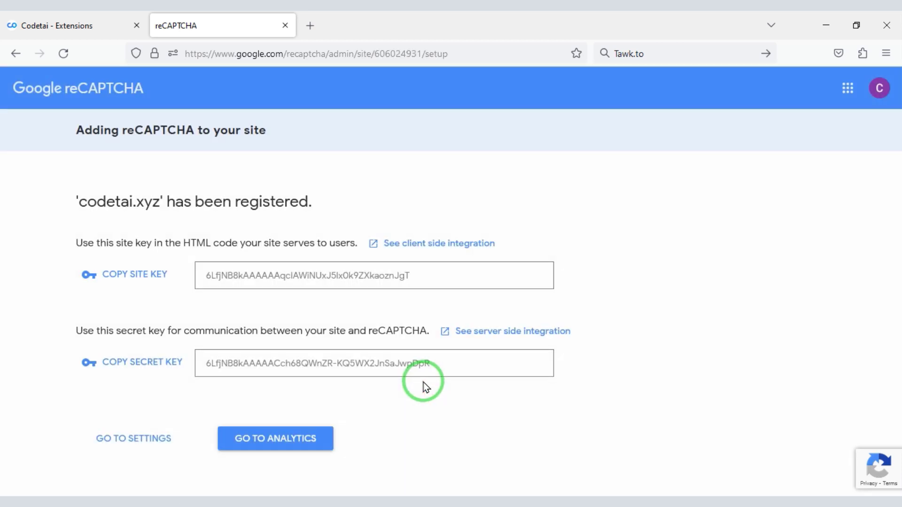
{"action": "left_click", "coordinate": [141, 280]}
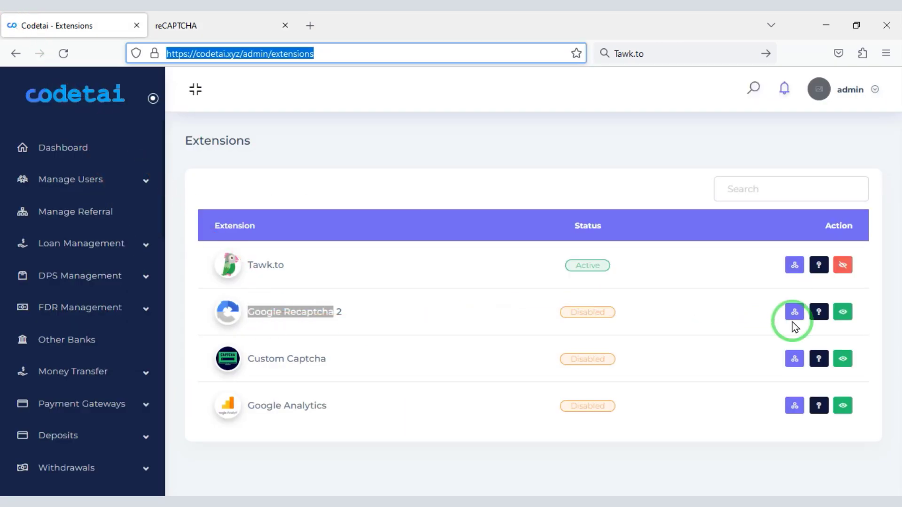
Replace Google Recaptcha 2's site key with the new key and save it.
{"action": "left_click", "coordinate": [794, 312]}
{"action": "triple_click", "coordinate": [445, 168]}
{"action": "key", "text": "ctrl+v"}
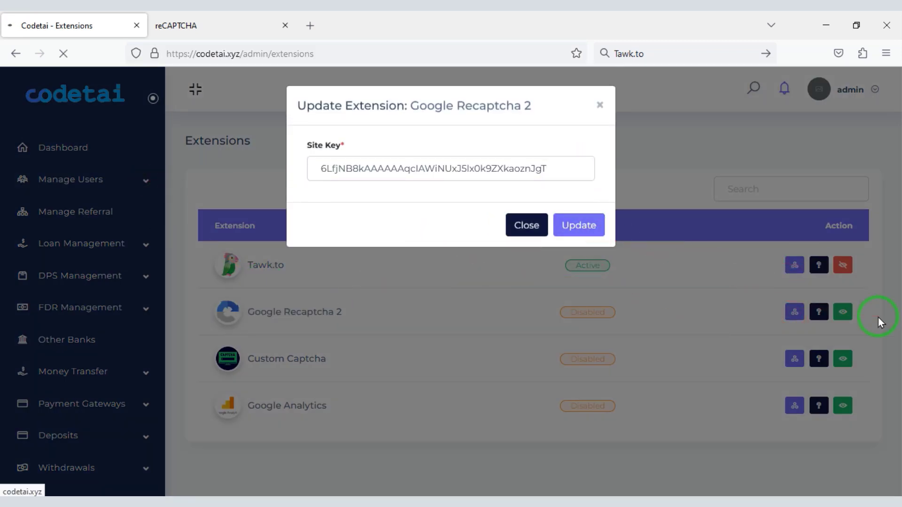
{"action": "key", "text": "Return"}
Enable Google Recaptcha 2 and check the captcha on the site's Sign Up page.
{"action": "left_click", "coordinate": [843, 312]}
{"action": "left_click", "coordinate": [577, 184]}
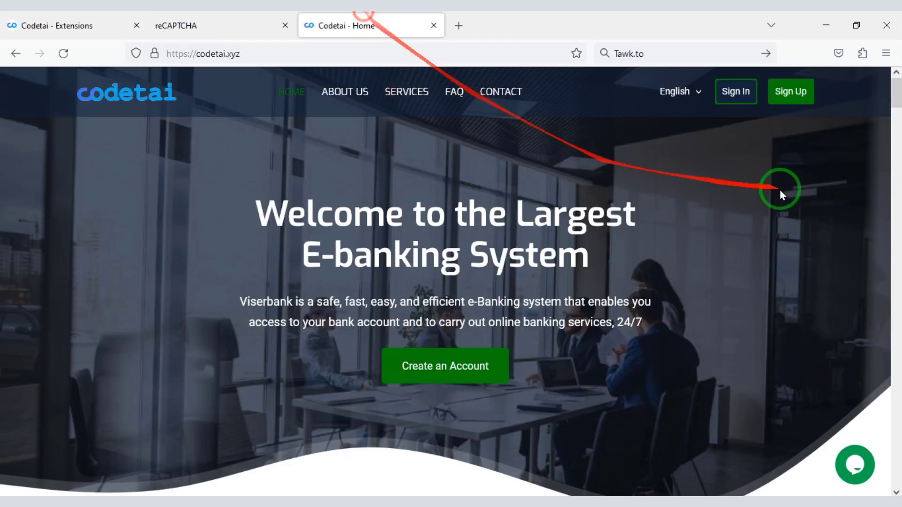
{"action": "left_click", "coordinate": [789, 90]}
{"action": "scroll", "coordinate": [898, 197], "scroll_direction": "down", "scroll_amount": 6}
{"action": "mouse_move", "coordinate": [447, 287]}
{"action": "left_mouse_down"}
{"action": "mouse_move", "coordinate": [748, 362]}
{"action": "mouse_move", "coordinate": [709, 347]}
{"action": "left_mouse_up"}
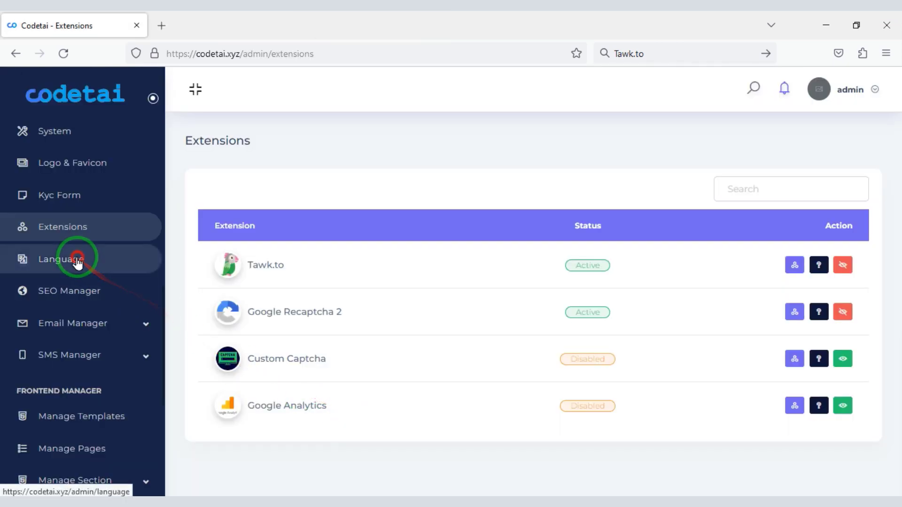
{"action": "left_click", "coordinate": [76, 257]}
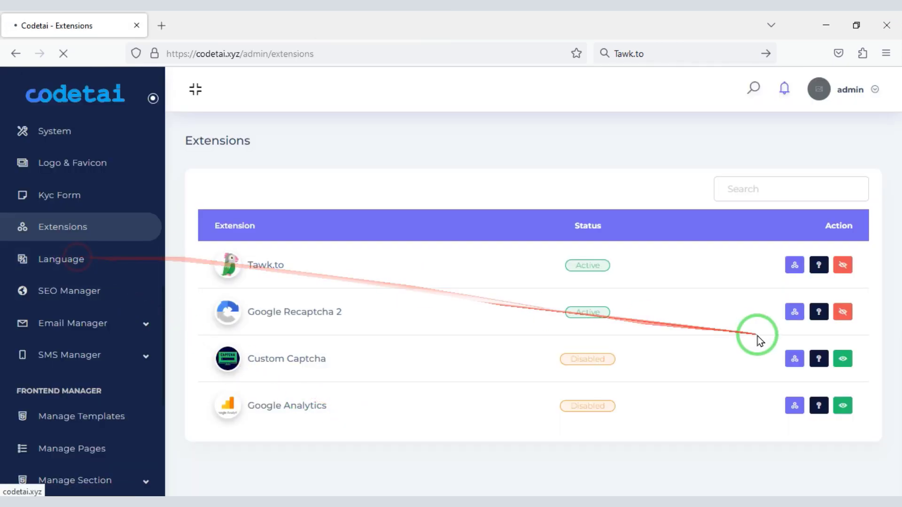
Try the Add New Language form and close it without saving.
{"action": "left_click", "coordinate": [835, 153]}
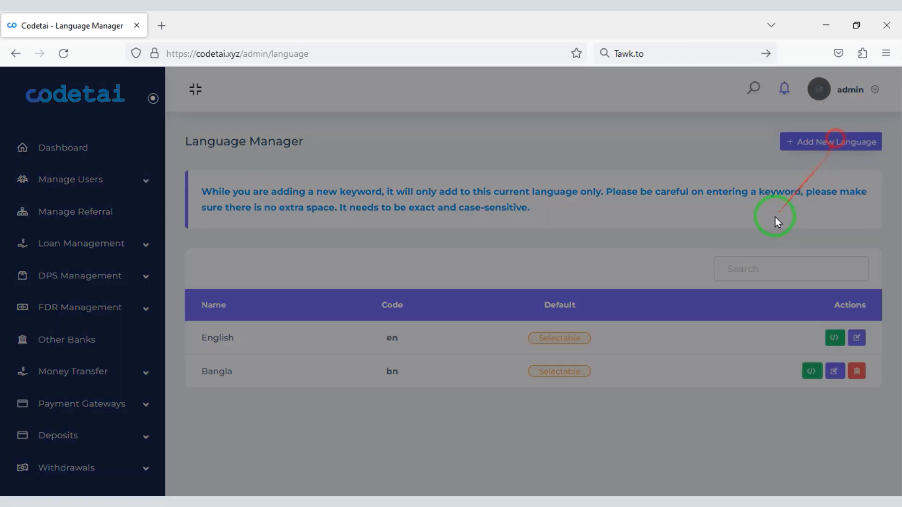
{"action": "left_click", "coordinate": [403, 280]}
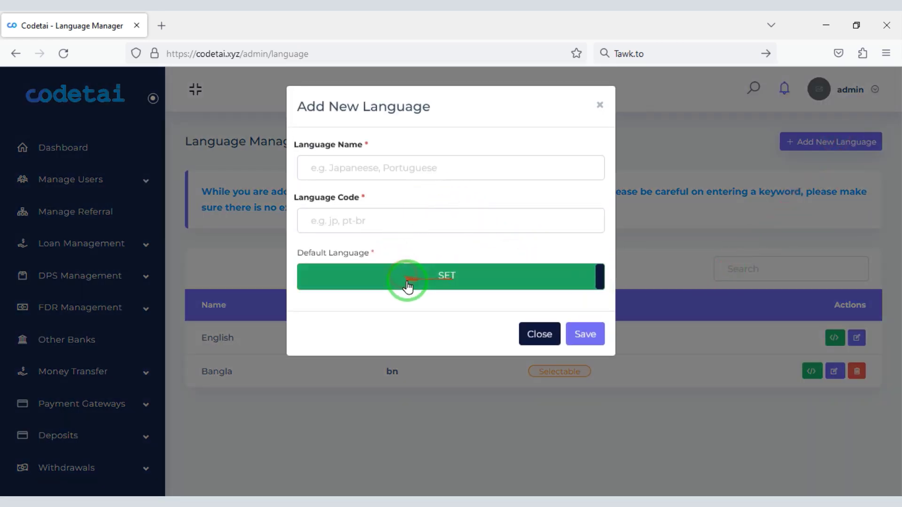
{"action": "left_click", "coordinate": [539, 334]}
{"action": "scroll", "coordinate": [71, 359], "scroll_direction": "down", "scroll_amount": 10}
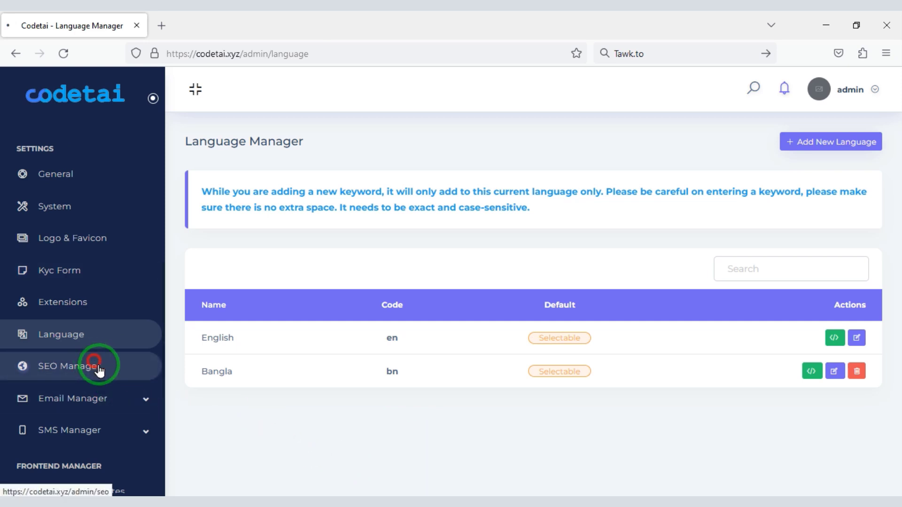
Replace the SEO meta keywords with online, bank and loan.
{"action": "left_click", "coordinate": [99, 369]}
{"action": "left_click", "coordinate": [835, 217]}
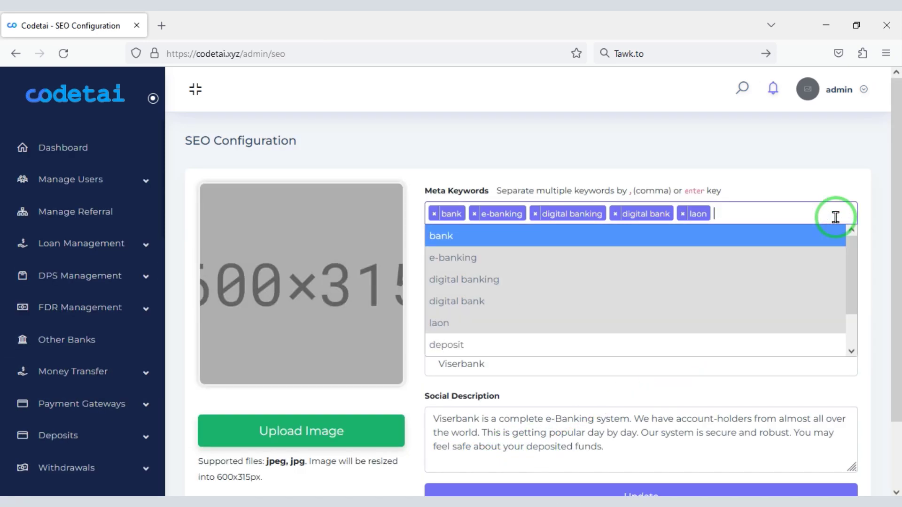
{"action": "key", "text": "BackSpace"}
{"action": "key", "text": "BackSpace"}
{"action": "key", "text": "BackSpace"}
{"action": "key", "text": "BackSpace"}
{"action": "key", "text": "BackSpace"}
{"action": "key", "text": "BackSpace"}
{"action": "type", "text": "online"}
{"action": "key", "text": "Return"}
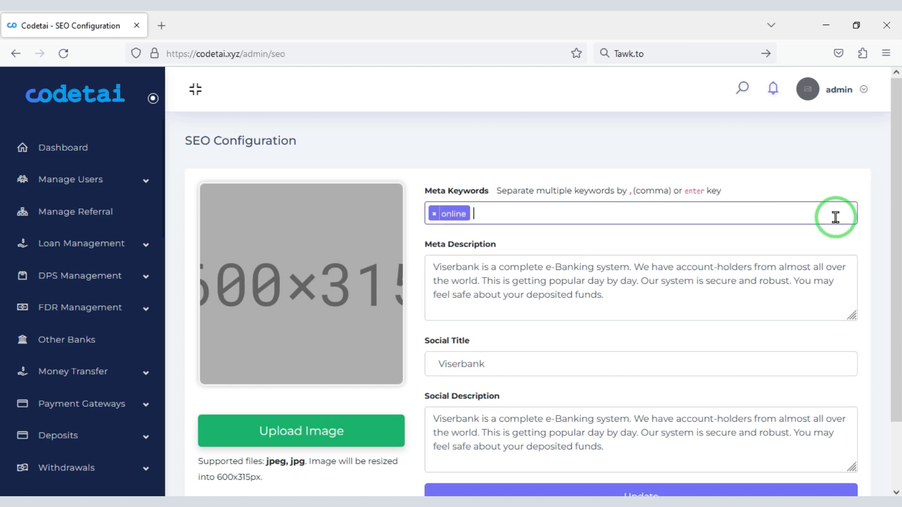
{"action": "type", "text": "bank"}
{"action": "key", "text": "Return"}
{"action": "type", "text": "loa"}
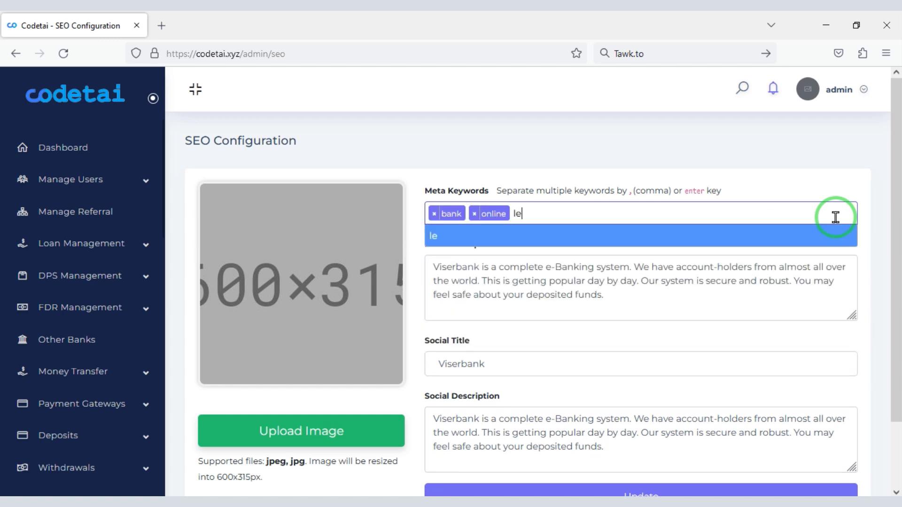
{"action": "type", "text": "n"}
{"action": "key", "text": "Return"}
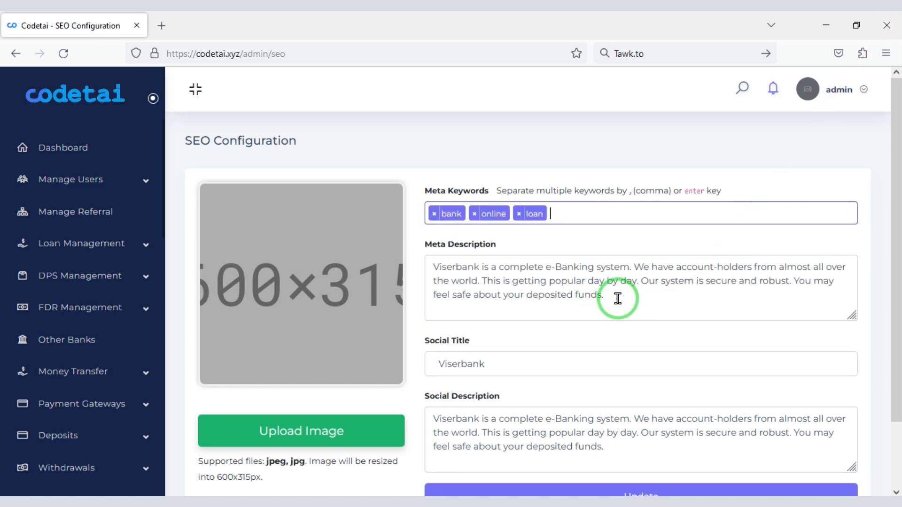
Set meta description 'your best online load banking website' and social title 'Codetai Bank'.
{"action": "left_click", "coordinate": [617, 298]}
{"action": "key", "text": "ctrl+a"}
{"action": "key", "text": "BackSpace"}
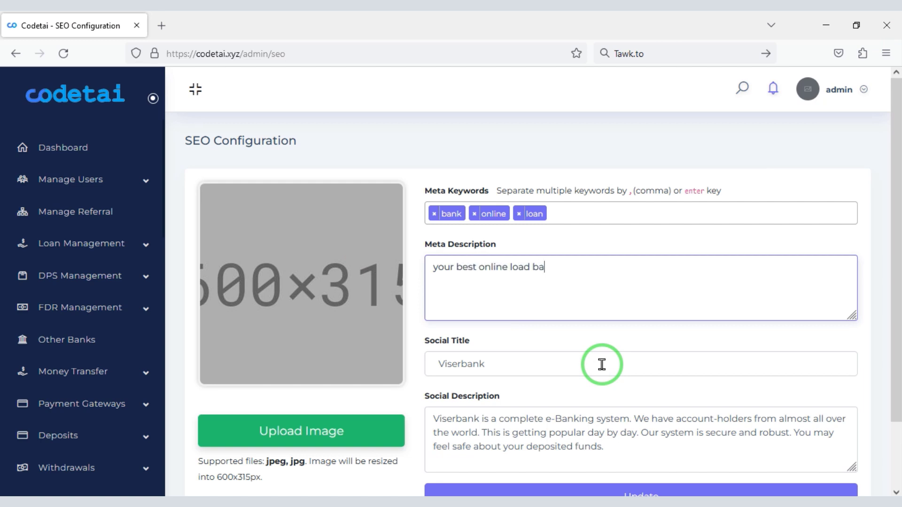
{"action": "type", "text": "your best online load banking website"}
{"action": "scroll", "coordinate": [535, 334], "scroll_direction": "down", "scroll_amount": 2}
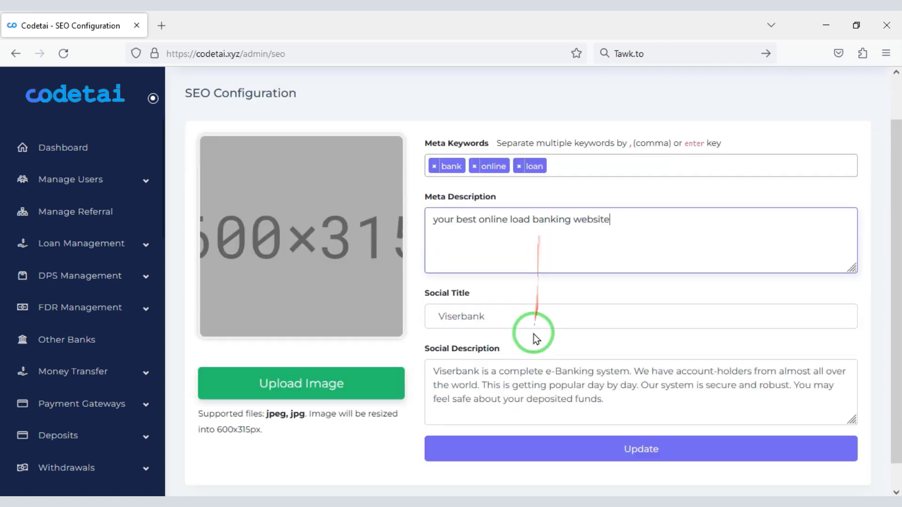
{"action": "left_click_drag", "start_coordinate": [493, 303], "coordinate": [419, 313]}
{"action": "type", "text": "Codetai "}
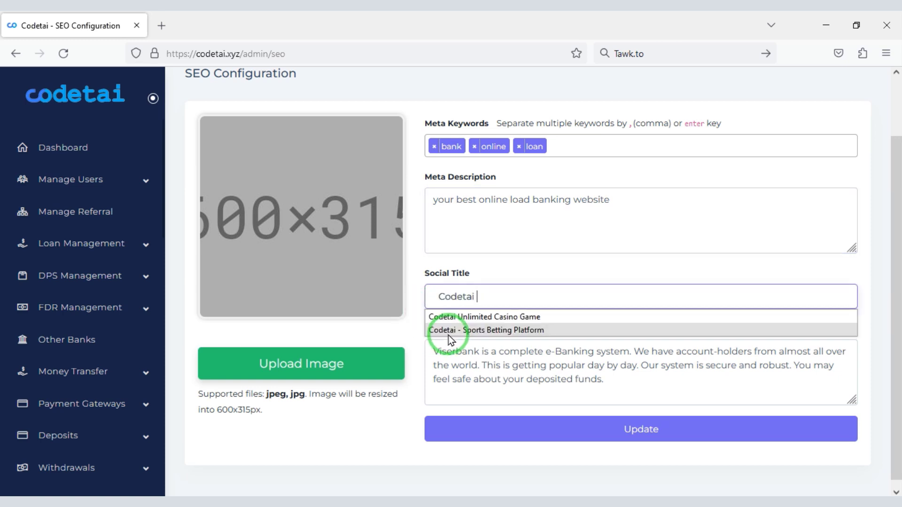
{"action": "type", "text": "Bank"}
{"action": "triple_click", "coordinate": [637, 202]}
{"action": "right_click", "coordinate": [452, 207]}
{"action": "left_click", "coordinate": [487, 262]}
Reuse the meta description as social description, choose the Codetai logo image, and save.
{"action": "triple_click", "coordinate": [540, 382]}
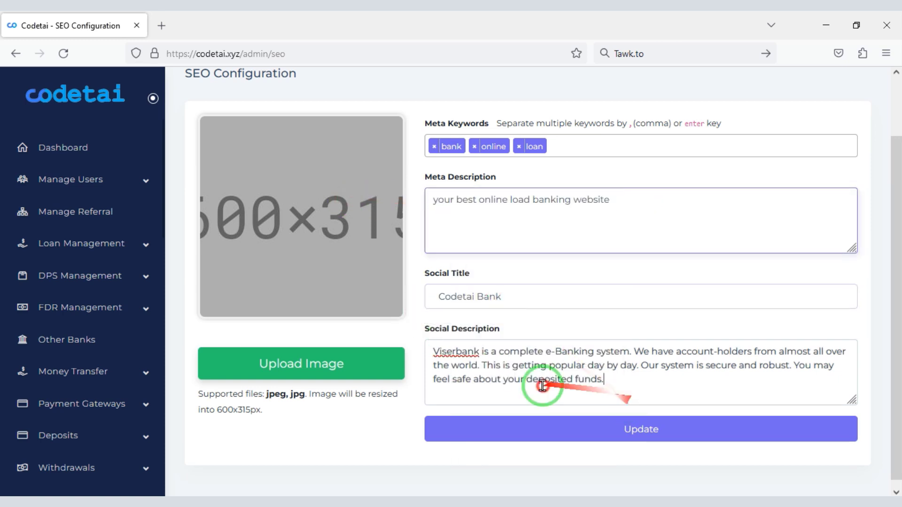
{"action": "key", "text": "BackSpace"}
{"action": "left_click", "coordinate": [301, 364]}
{"action": "double_click", "coordinate": [201, 131]}
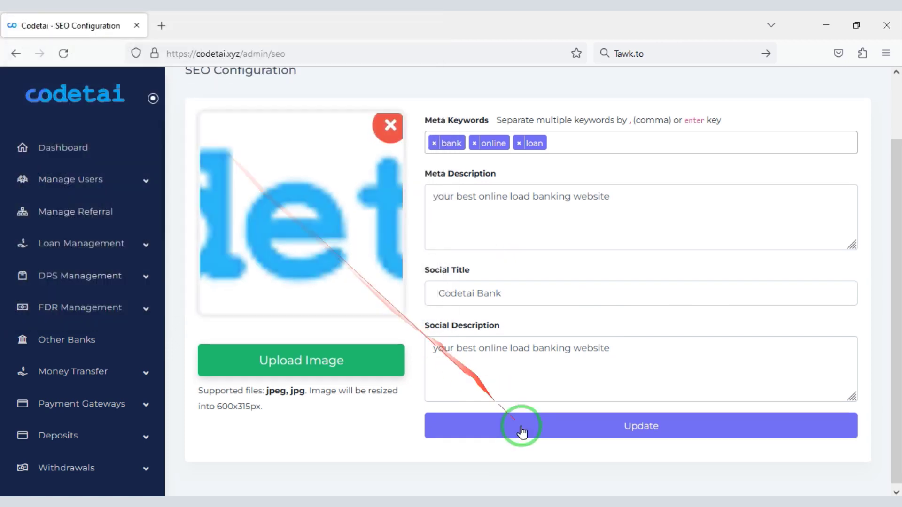
{"action": "left_click", "coordinate": [520, 428]}
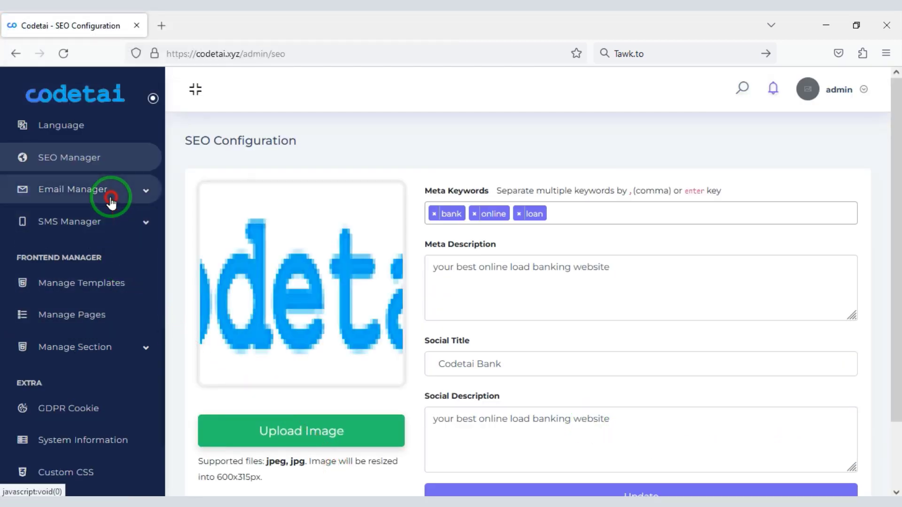
Choose SMTP as the Email Send Method on the Email Manager's Email Configure page.
{"action": "left_click", "coordinate": [113, 193]}
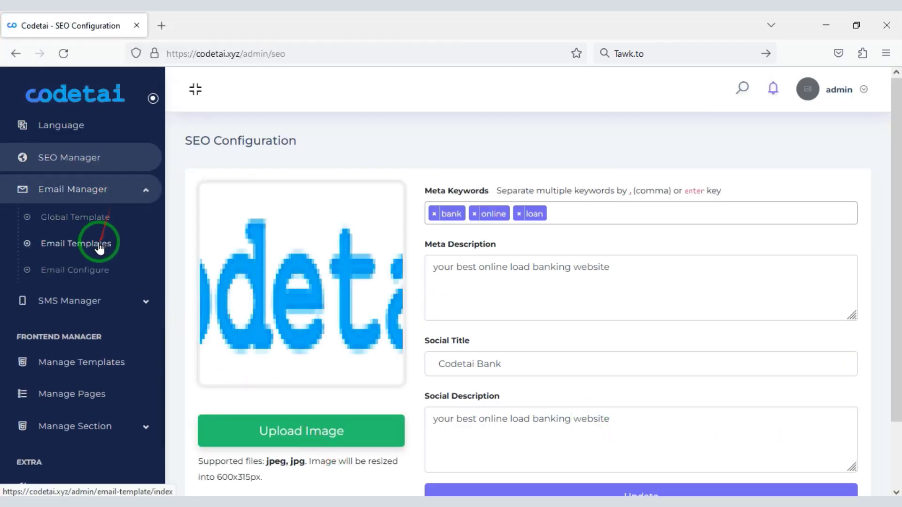
{"action": "left_click", "coordinate": [92, 271]}
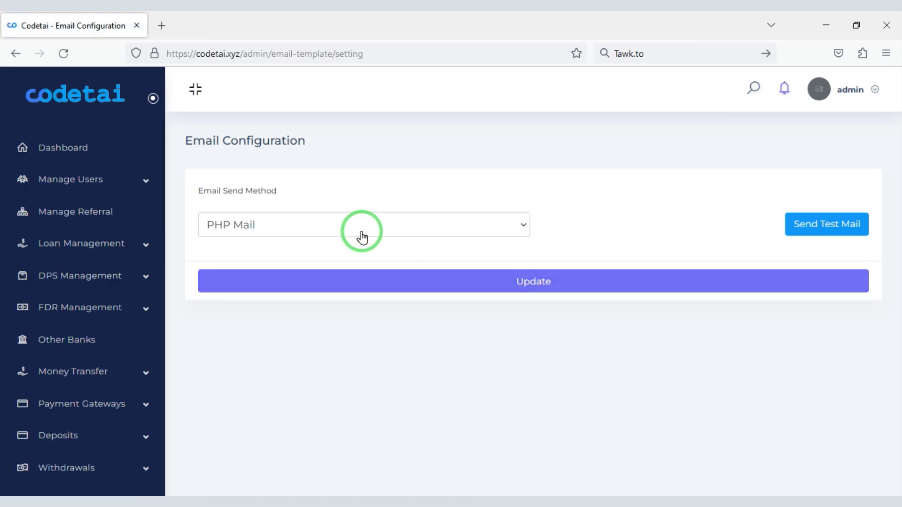
{"action": "left_click", "coordinate": [362, 238]}
{"action": "left_click", "coordinate": [328, 272]}
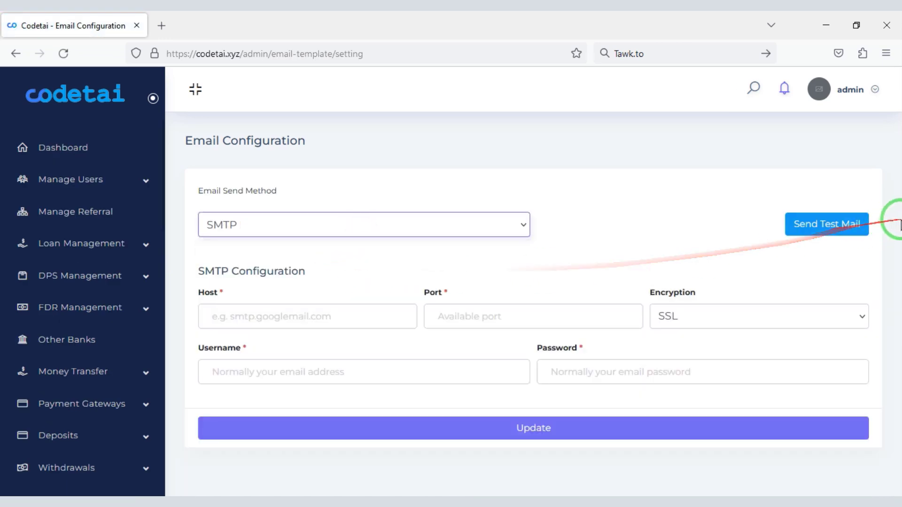
{"action": "left_click_drag", "start_coordinate": [897, 224], "coordinate": [897, 305]}
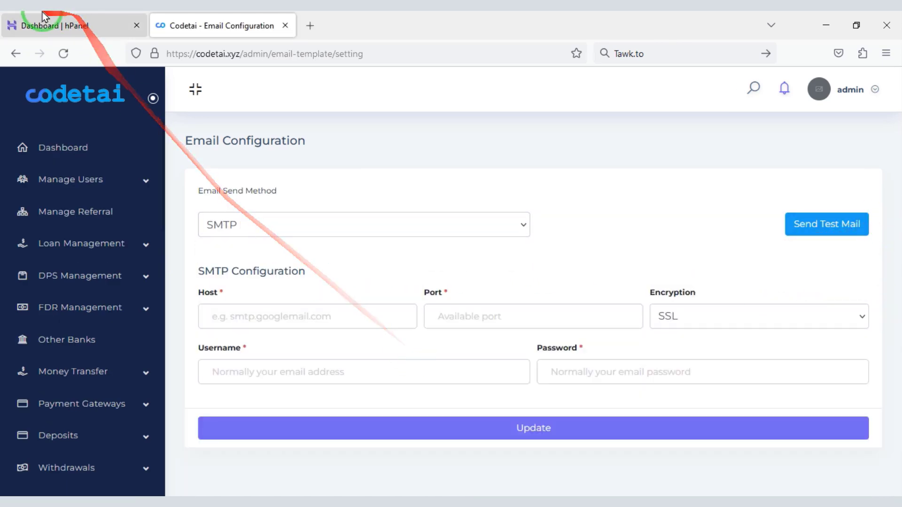
In hPanel, go to the domain's Email Accounts and start a new mailbox.
{"action": "left_click", "coordinate": [29, 25]}
{"action": "scroll", "coordinate": [150, 329], "scroll_direction": "down", "scroll_amount": 2}
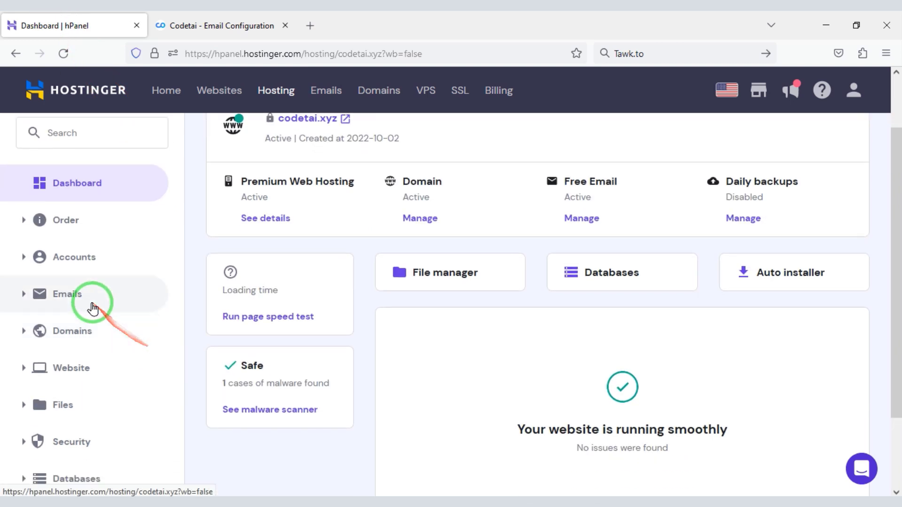
{"action": "left_click", "coordinate": [92, 294]}
{"action": "left_click", "coordinate": [176, 263]}
{"action": "left_click", "coordinate": [478, 381]}
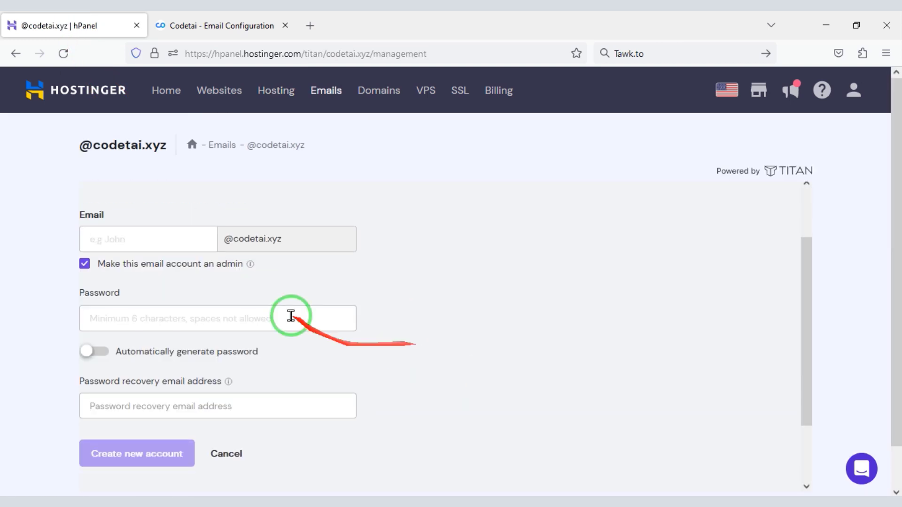
Name the mailbox 'smtp', auto-generate its password, and paste it into ViserBank's SMTP Password.
{"action": "type", "text": "smtp"}
{"action": "scroll", "coordinate": [183, 241], "scroll_direction": "down", "scroll_amount": 2}
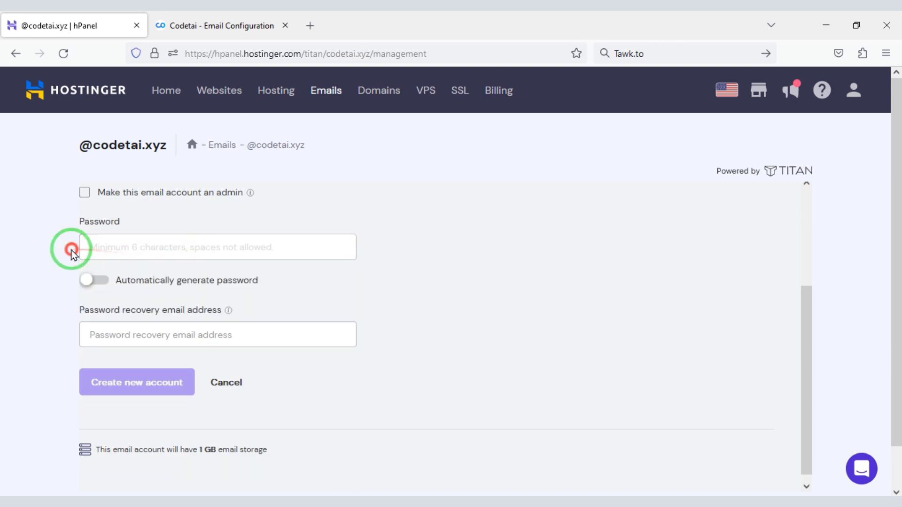
{"action": "left_click", "coordinate": [86, 277]}
{"action": "right_click", "coordinate": [113, 246]}
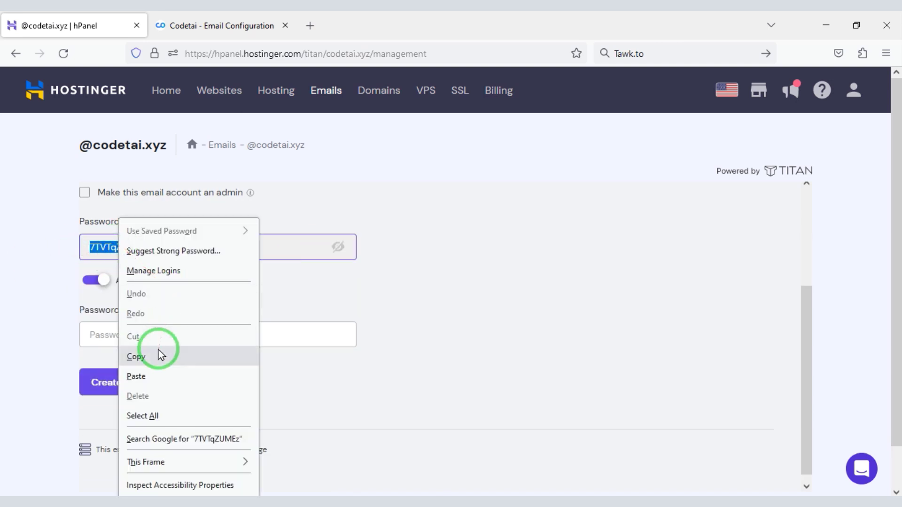
{"action": "left_click", "coordinate": [159, 354]}
{"action": "left_click", "coordinate": [218, 26]}
{"action": "right_click", "coordinate": [590, 343]}
{"action": "left_click", "coordinate": [604, 235]}
Enter a recovery email address, create the account, and copy its new address.
{"action": "left_click", "coordinate": [19, 25]}
{"action": "left_click", "coordinate": [186, 323]}
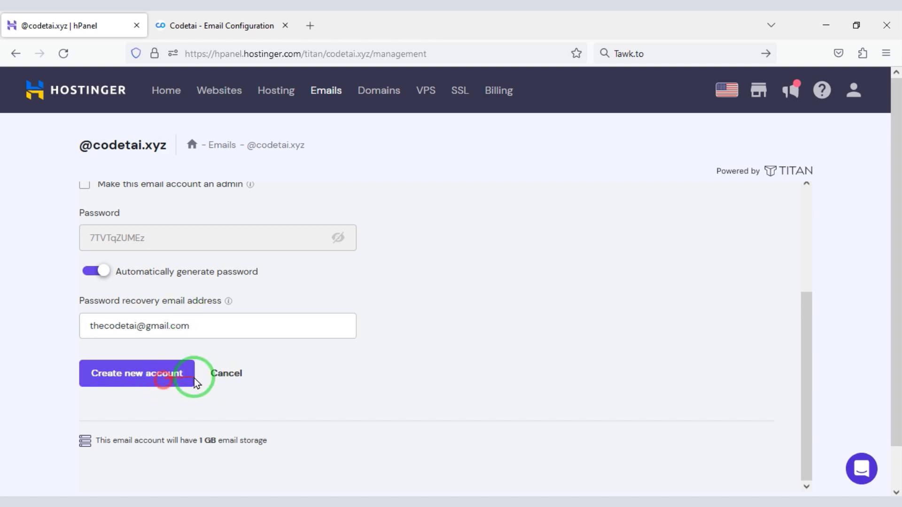
{"action": "left_click", "coordinate": [164, 379]}
{"action": "right_click", "coordinate": [132, 216]}
{"action": "left_click", "coordinate": [179, 327]}
{"action": "left_click", "coordinate": [219, 26]}
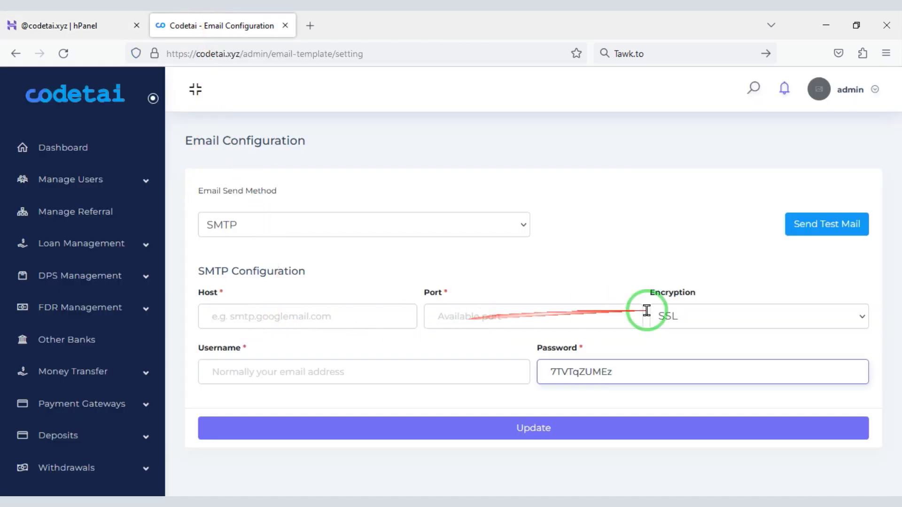
Paste the new mailbox address as the SMTP username and finish the account setup.
{"action": "left_click", "coordinate": [300, 368]}
{"action": "key", "text": "ctrl+v"}
{"action": "left_click", "coordinate": [65, 25]}
{"action": "left_click", "coordinate": [160, 423]}
From hPanel's mail client server settings, paste port 465 into the SMTP Port field.
{"action": "left_click", "coordinate": [16, 53]}
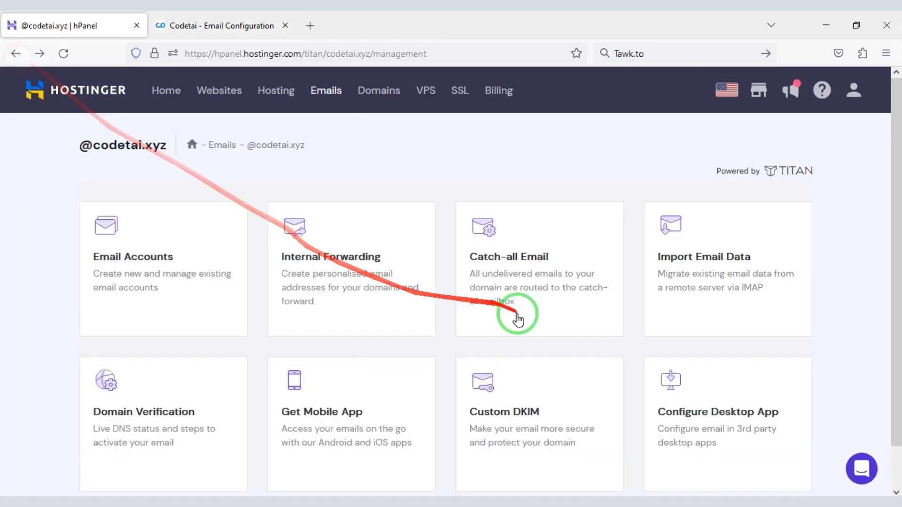
{"action": "scroll", "coordinate": [699, 300], "scroll_direction": "down", "scroll_amount": 3}
{"action": "left_click", "coordinate": [698, 300]}
{"action": "scroll", "coordinate": [350, 432], "scroll_direction": "down", "scroll_amount": 5}
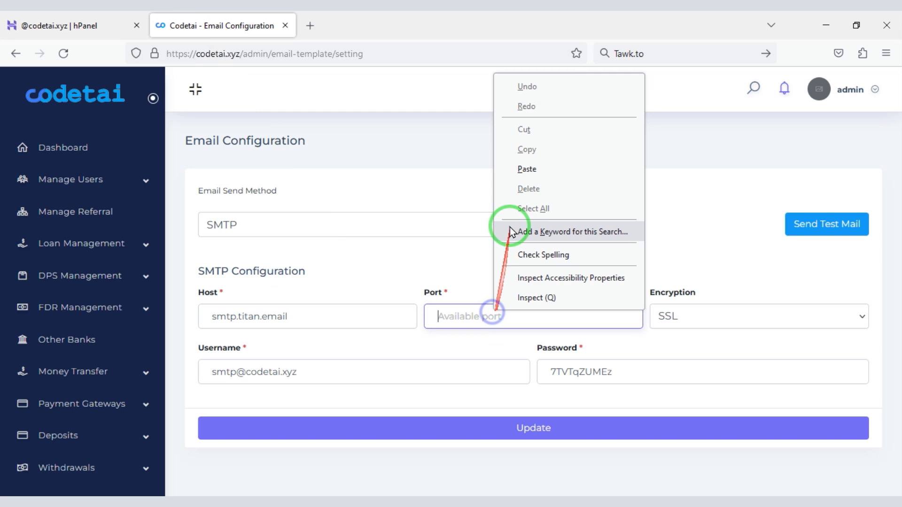
{"action": "left_click", "coordinate": [534, 167]}
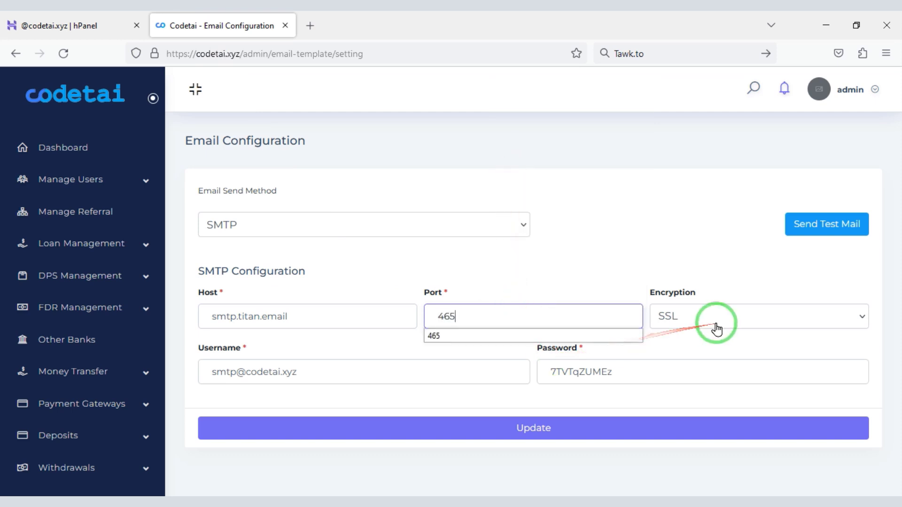
{"action": "left_click", "coordinate": [715, 326]}
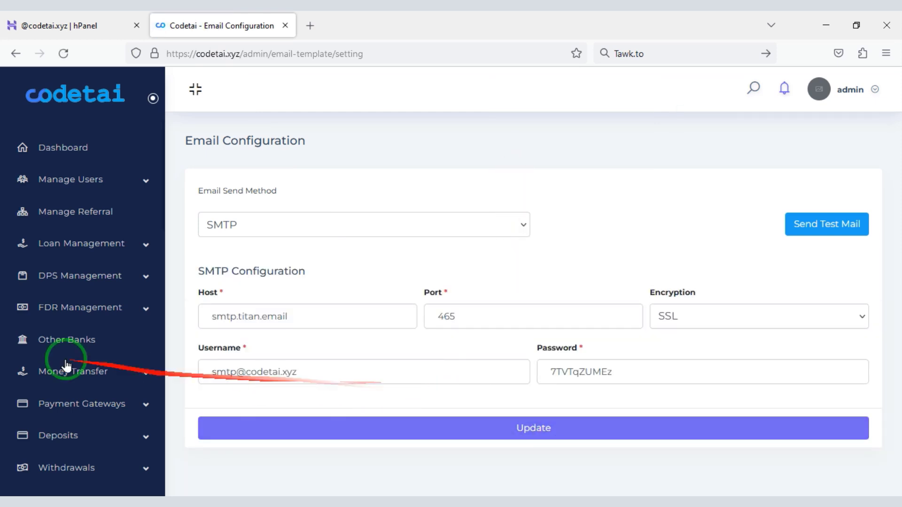
{"action": "scroll", "coordinate": [70, 376], "scroll_direction": "down", "scroll_amount": 12}
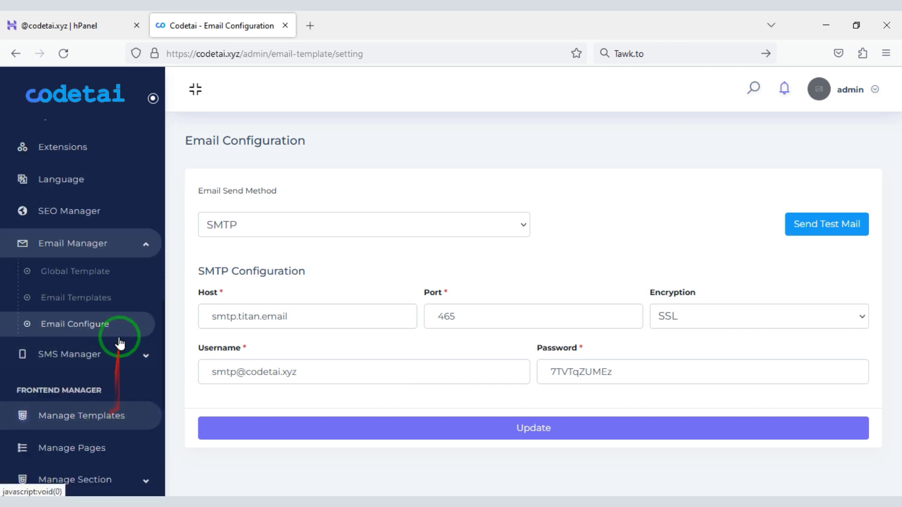
Review Manage Pages, briefly opening the new page form and inspecting the Contact page's sections.
{"action": "left_click", "coordinate": [117, 248]}
{"action": "scroll", "coordinate": [121, 359], "scroll_direction": "down", "scroll_amount": 4}
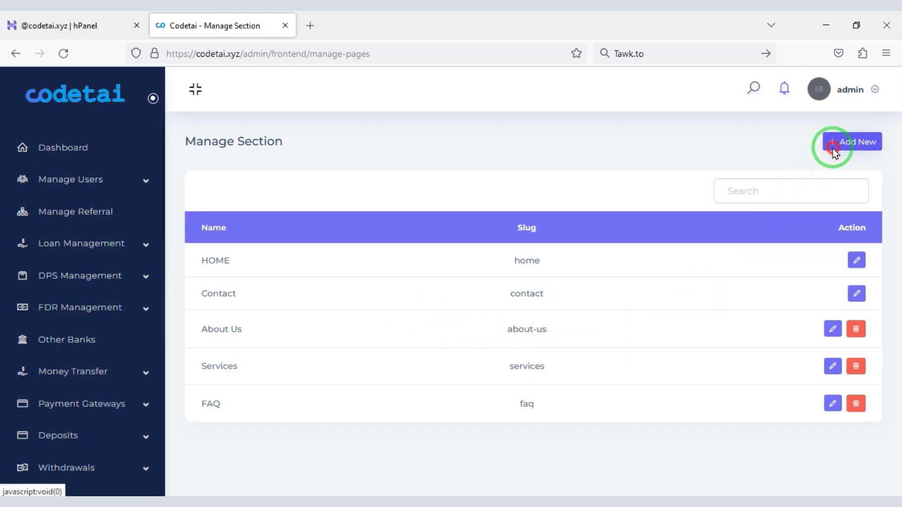
{"action": "left_click", "coordinate": [832, 148]}
{"action": "left_click", "coordinate": [539, 292]}
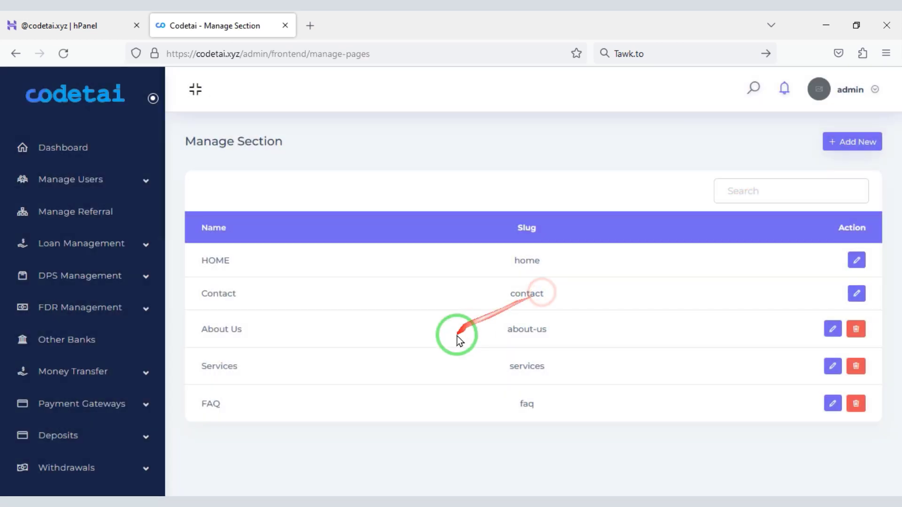
{"action": "left_click", "coordinate": [856, 293]}
{"action": "left_click_drag", "start_coordinate": [897, 216], "coordinate": [897, 418]}
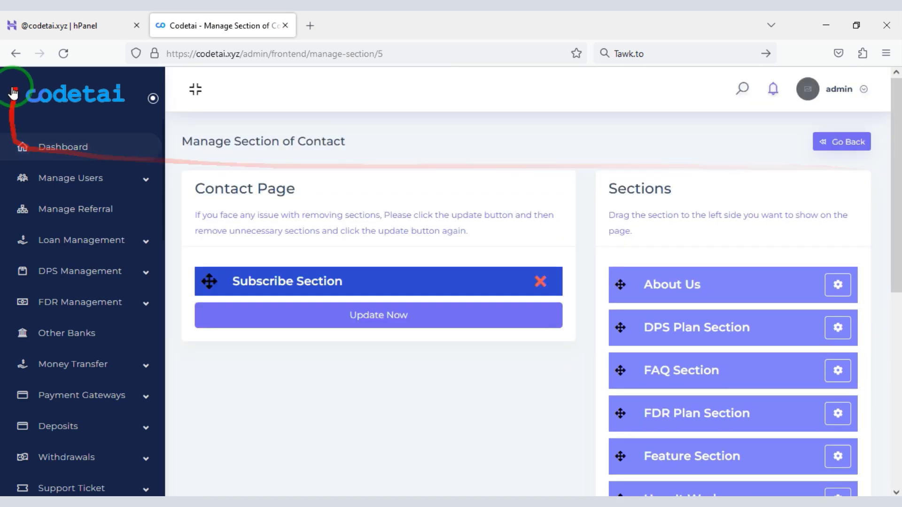
{"action": "left_click", "coordinate": [15, 53]}
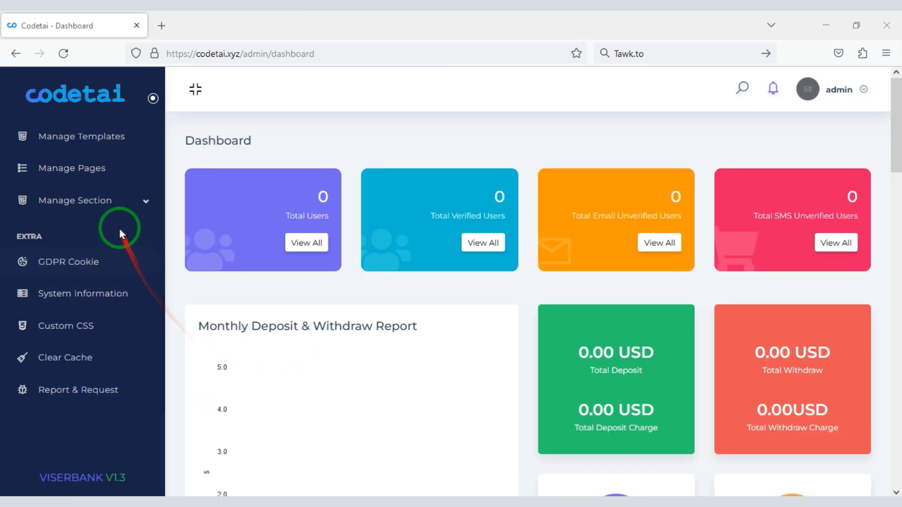
Expand Manage Section and view the About Us section editor.
{"action": "left_click", "coordinate": [115, 209]}
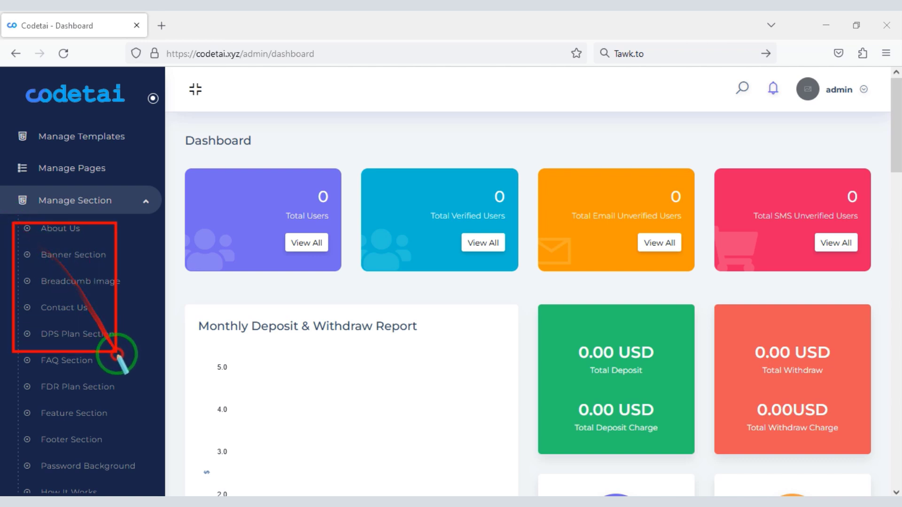
{"action": "mouse_move", "coordinate": [118, 357]}
{"action": "left_mouse_down"}
{"action": "mouse_move", "coordinate": [136, 399]}
{"action": "mouse_move", "coordinate": [148, 476]}
{"action": "left_mouse_up"}
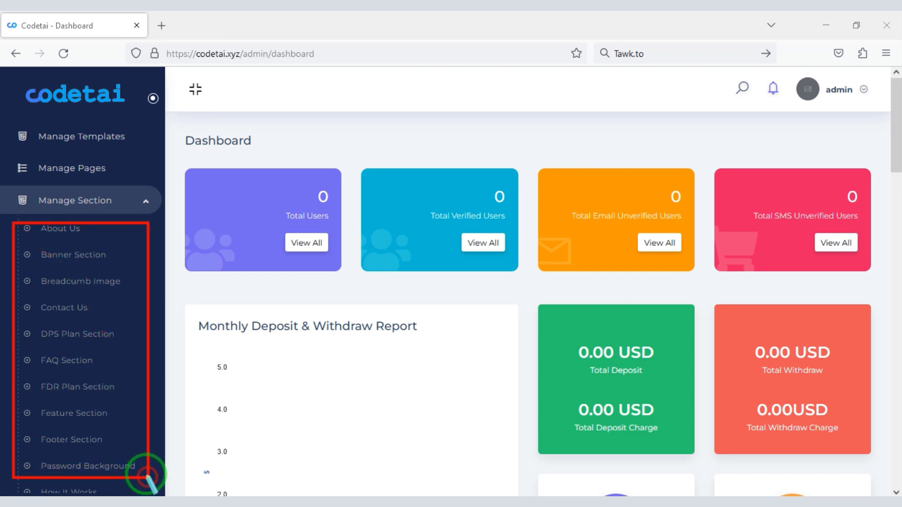
{"action": "left_click", "coordinate": [87, 230]}
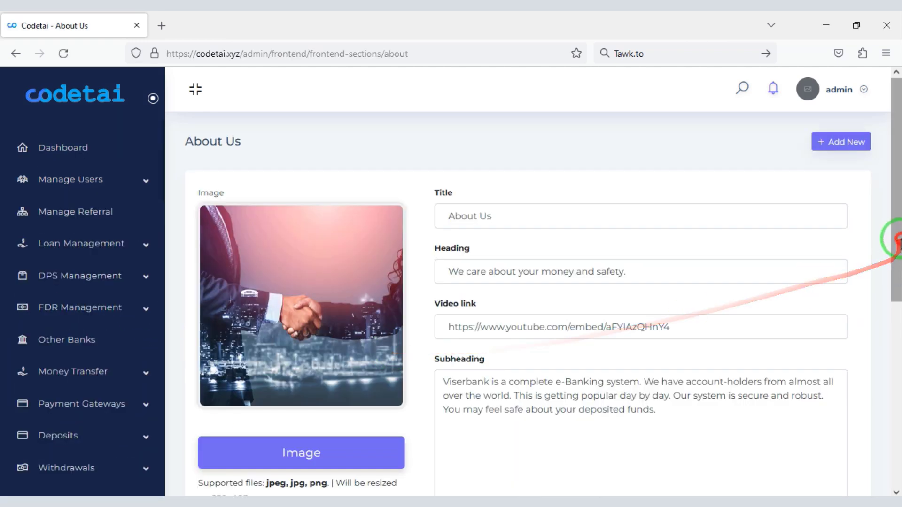
{"action": "left_click_drag", "start_coordinate": [898, 235], "coordinate": [898, 436]}
{"action": "scroll", "coordinate": [61, 362], "scroll_direction": "down", "scroll_amount": 10}
Look through the Banner Section, then the Breadcrumb Image section with its skyscraper image.
{"action": "left_click", "coordinate": [80, 294]}
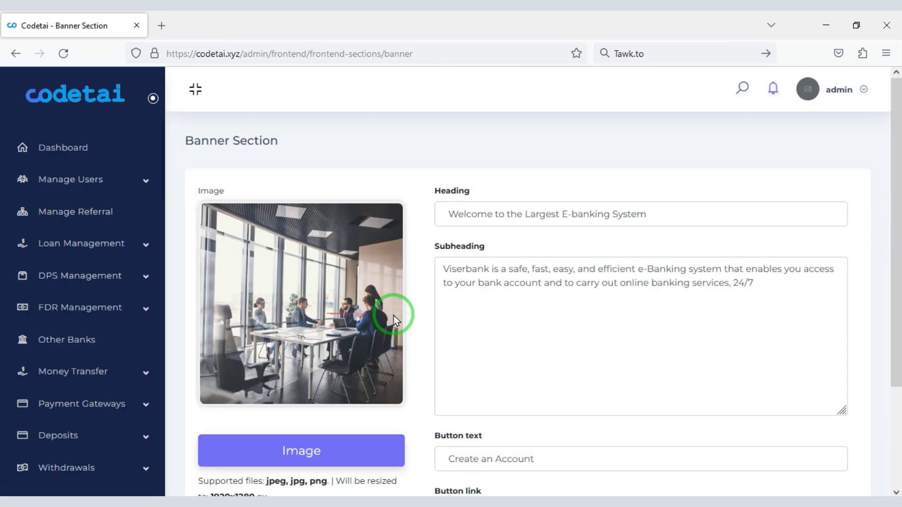
{"action": "left_click_drag", "start_coordinate": [897, 282], "coordinate": [898, 348]}
{"action": "scroll", "coordinate": [50, 332], "scroll_direction": "down", "scroll_amount": 10}
{"action": "scroll", "coordinate": [61, 356], "scroll_direction": "up", "scroll_amount": 5}
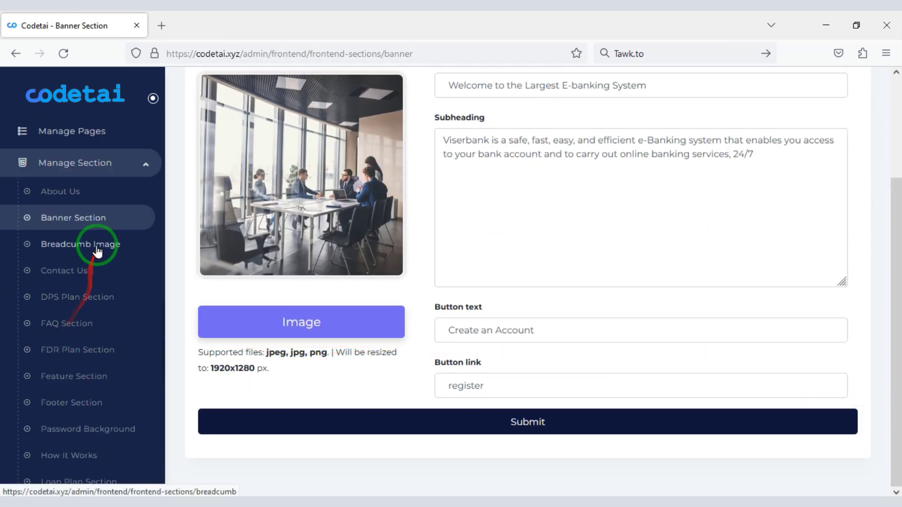
{"action": "left_click", "coordinate": [100, 242]}
{"action": "scroll", "coordinate": [870, 343], "scroll_direction": "down", "scroll_amount": 2}
{"action": "scroll", "coordinate": [75, 398], "scroll_direction": "down", "scroll_amount": 15}
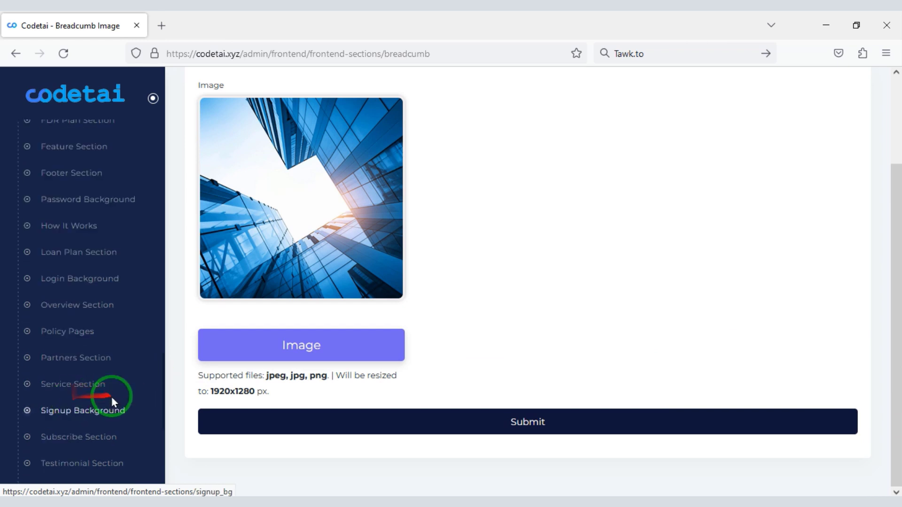
{"action": "scroll", "coordinate": [108, 386], "scroll_direction": "down", "scroll_amount": 3}
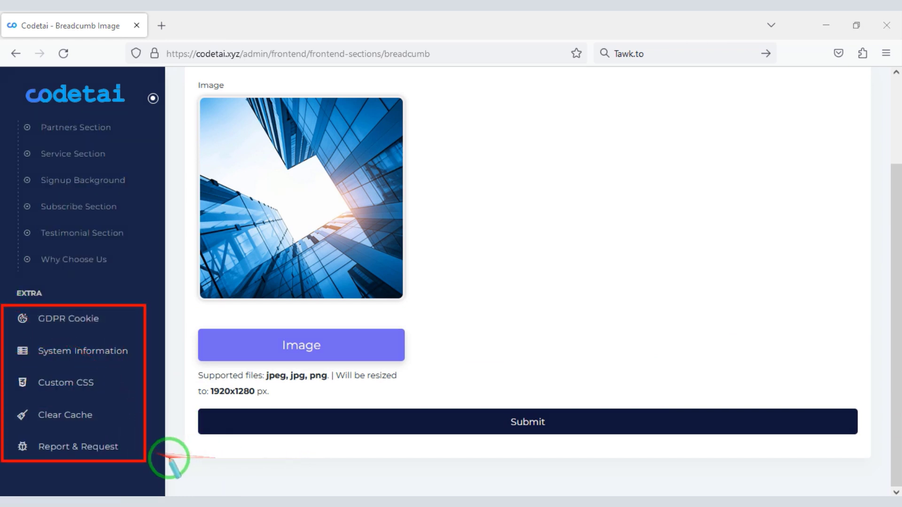
{"action": "left_click_drag", "start_coordinate": [451, 52], "coordinate": [273, 107]}
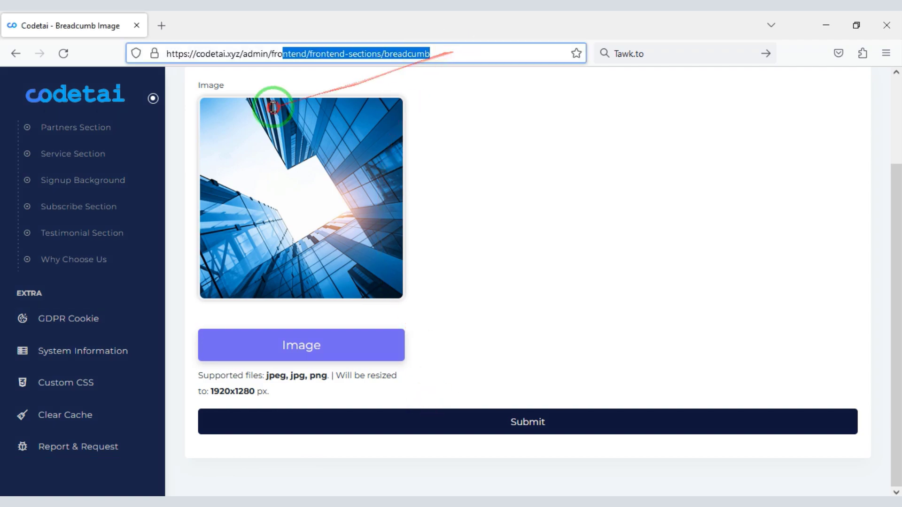
{"action": "key", "text": "BackSpace"}
{"action": "key", "text": "Return"}
{"action": "mouse_move", "coordinate": [899, 99]}
{"action": "left_mouse_down"}
{"action": "mouse_move", "coordinate": [896, 472]}
{"action": "mouse_move", "coordinate": [886, 90]}
{"action": "left_mouse_up"}
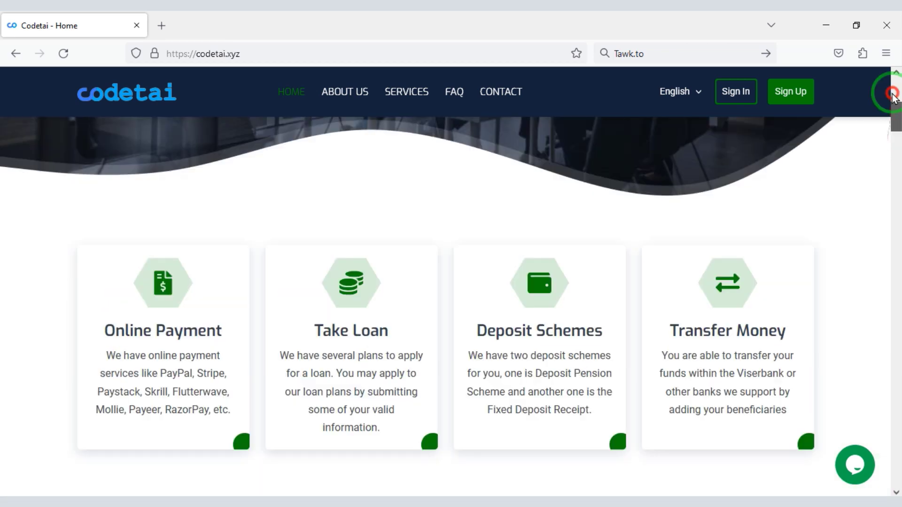